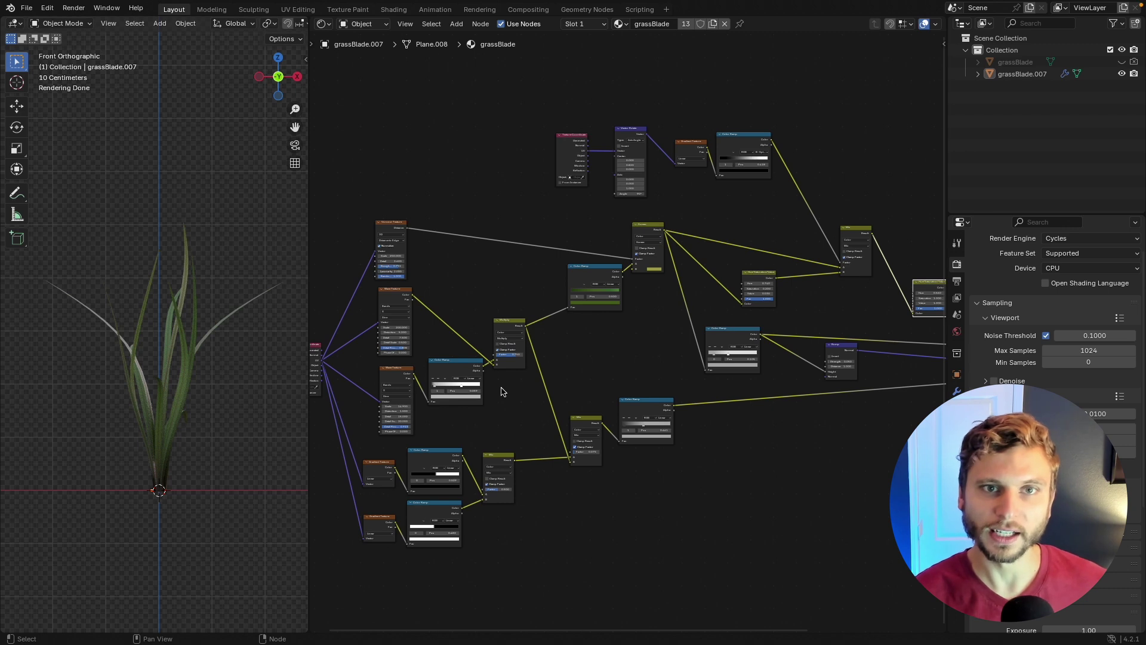
{"action": "scroll", "coordinate": [502, 391], "scroll_direction": "down", "scroll_amount": 2}
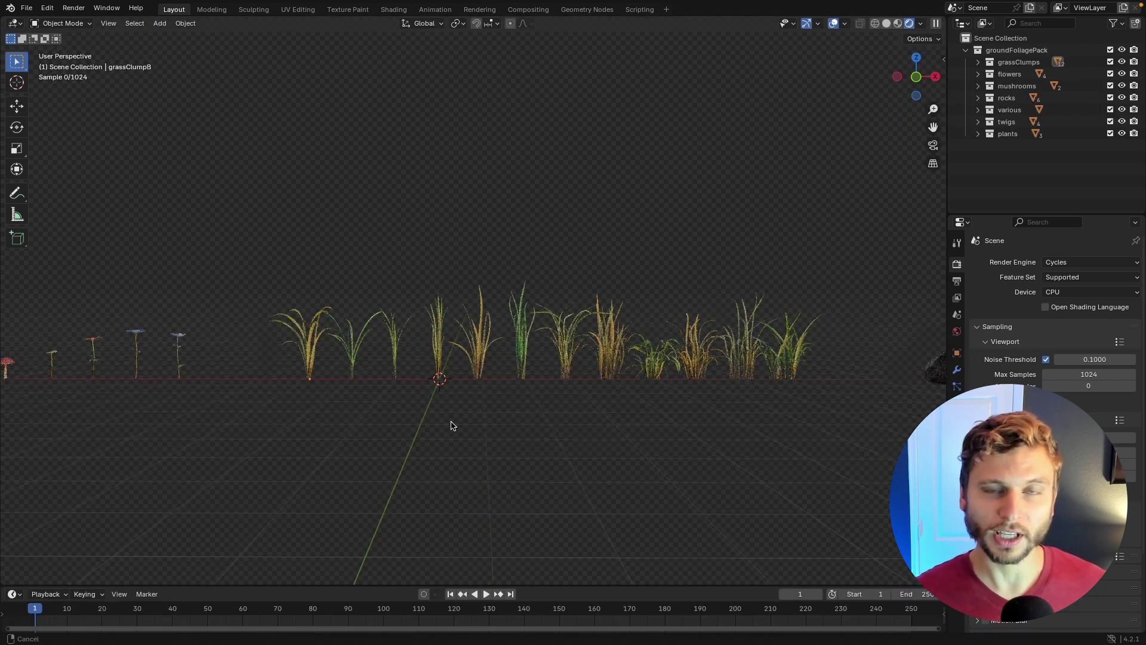
{"action": "middle_click_drag", "start_coordinate": [452, 422], "coordinate": [351, 422], "text": "shift"}
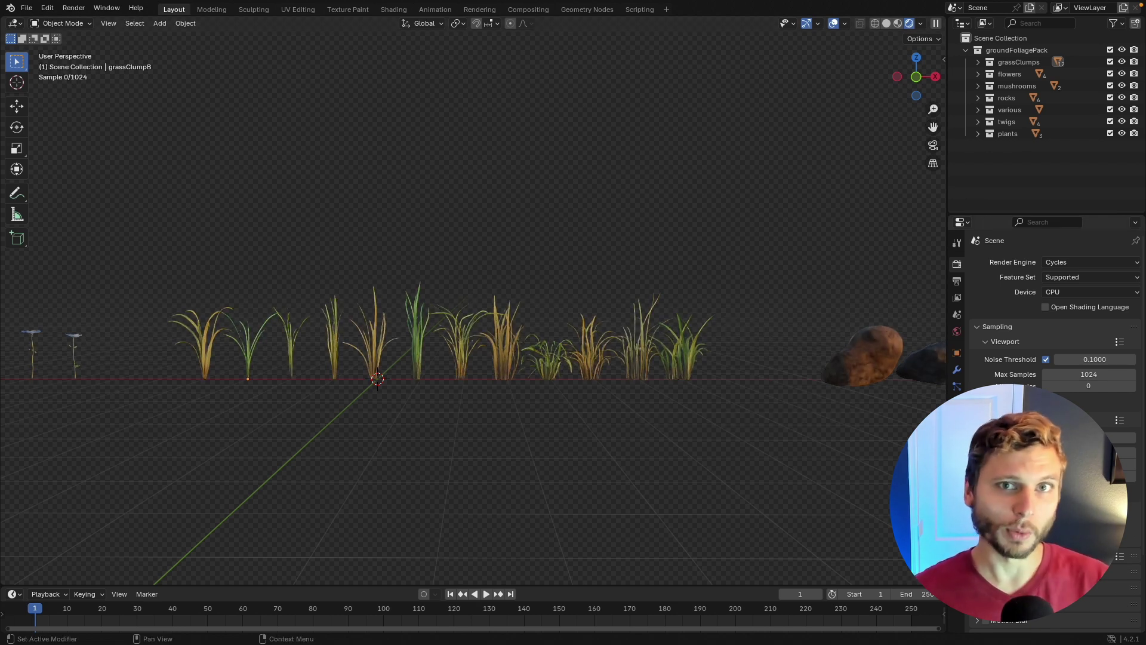
{"action": "scroll", "coordinate": [575, 409], "scroll_direction": "down", "scroll_amount": 6}
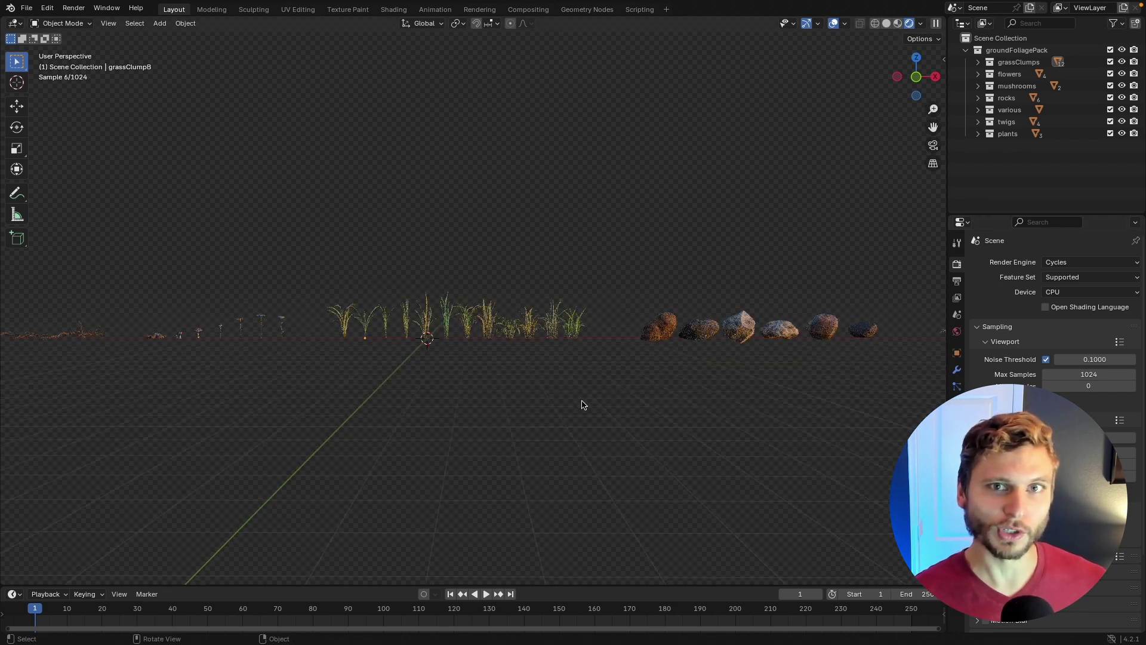
{"action": "scroll", "coordinate": [576, 404], "scroll_direction": "up", "scroll_amount": 6}
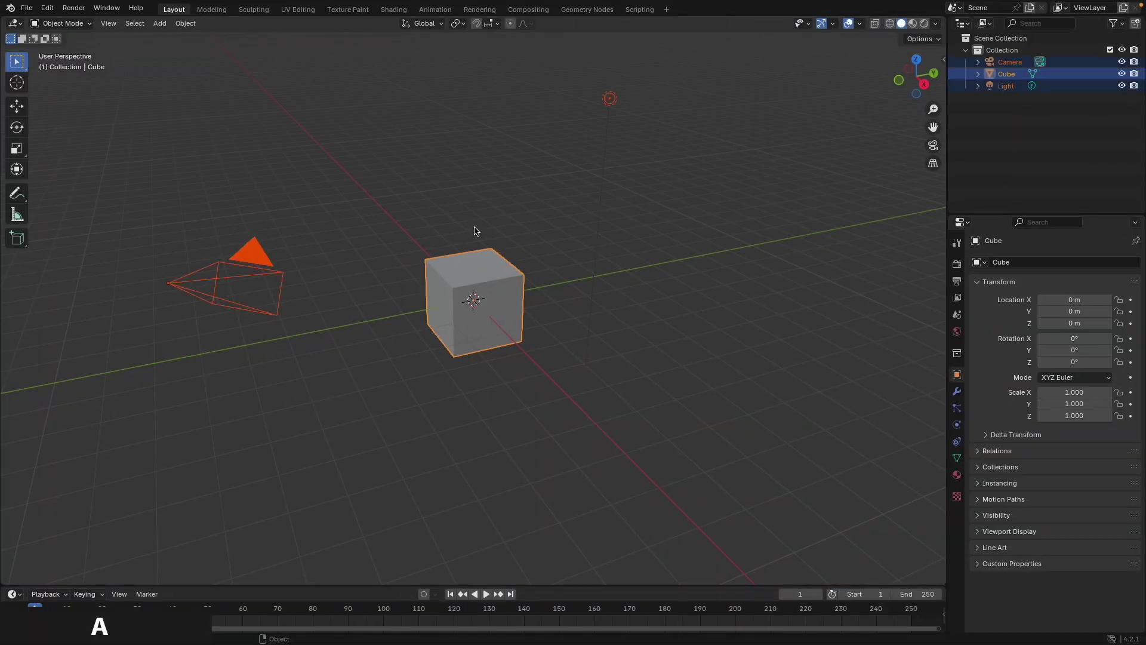
Delete the default camera, cube and light from the scene.
{"action": "key", "text": "x"}
{"action": "left_click", "coordinate": [458, 228]}
{"action": "middle_click_drag", "start_coordinate": [468, 243], "coordinate": [484, 248]}
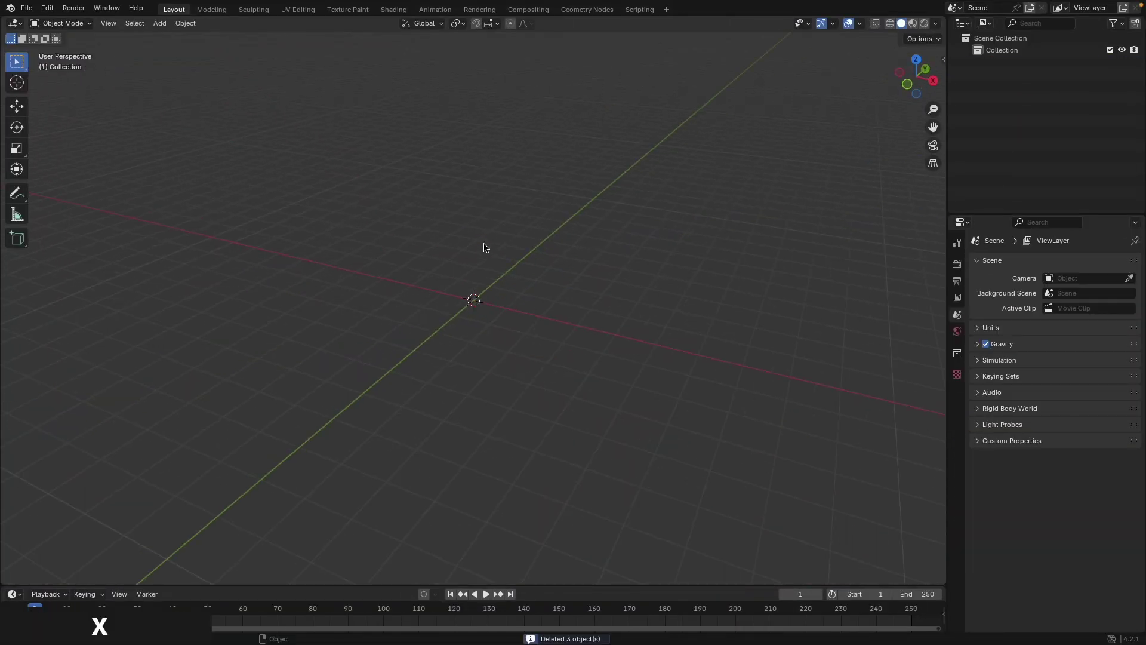
Add a mesh plane and rotate it 90 degrees about the X axis so it stands upright in front view.
{"action": "key", "text": "shift+a"}
{"action": "mouse_move", "coordinate": [422, 290]}
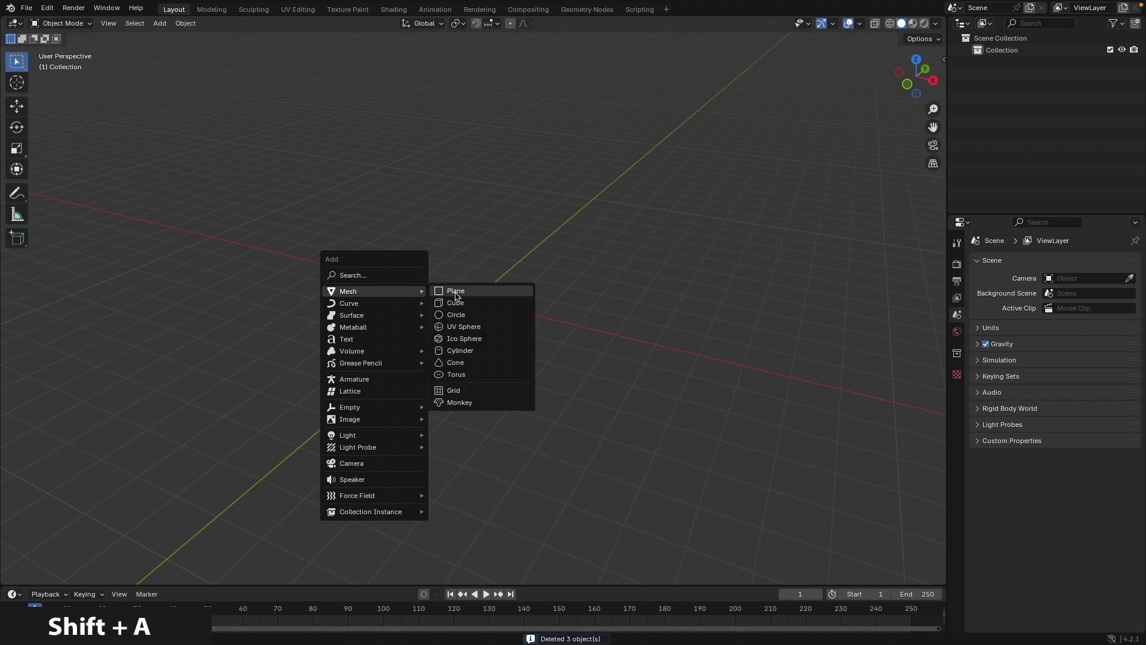
{"action": "left_click", "coordinate": [472, 299]}
{"action": "key", "text": "KP_1"}
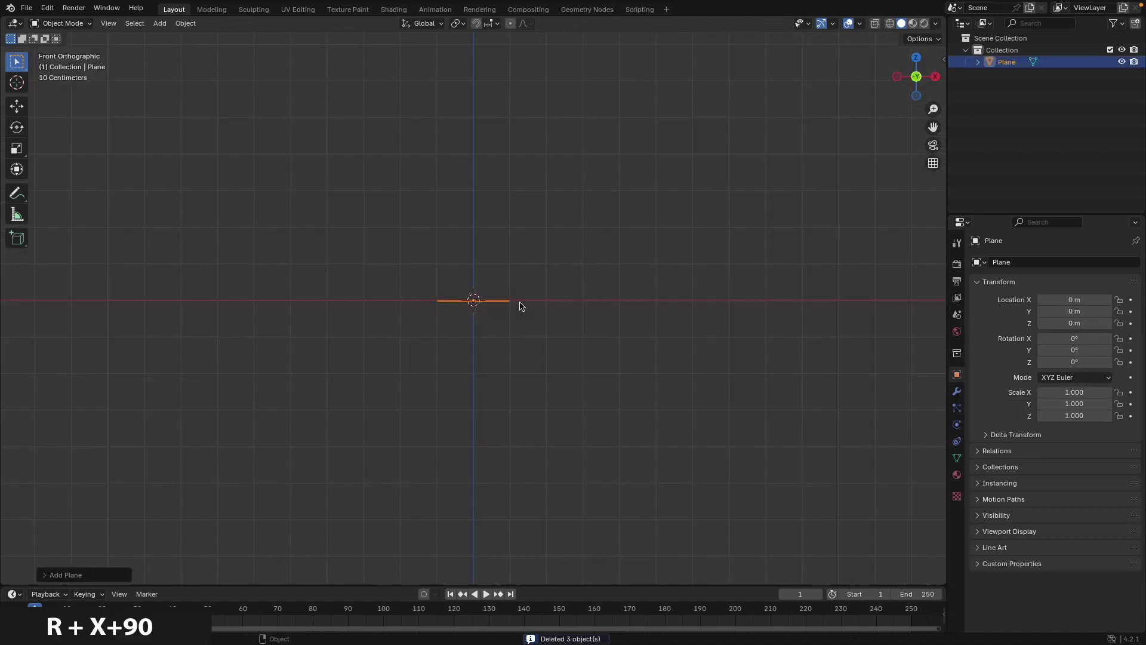
{"action": "type", "text": "rx90"}
{"action": "key", "text": "Return"}
{"action": "scroll", "coordinate": [515, 305], "scroll_direction": "up", "scroll_amount": 5}
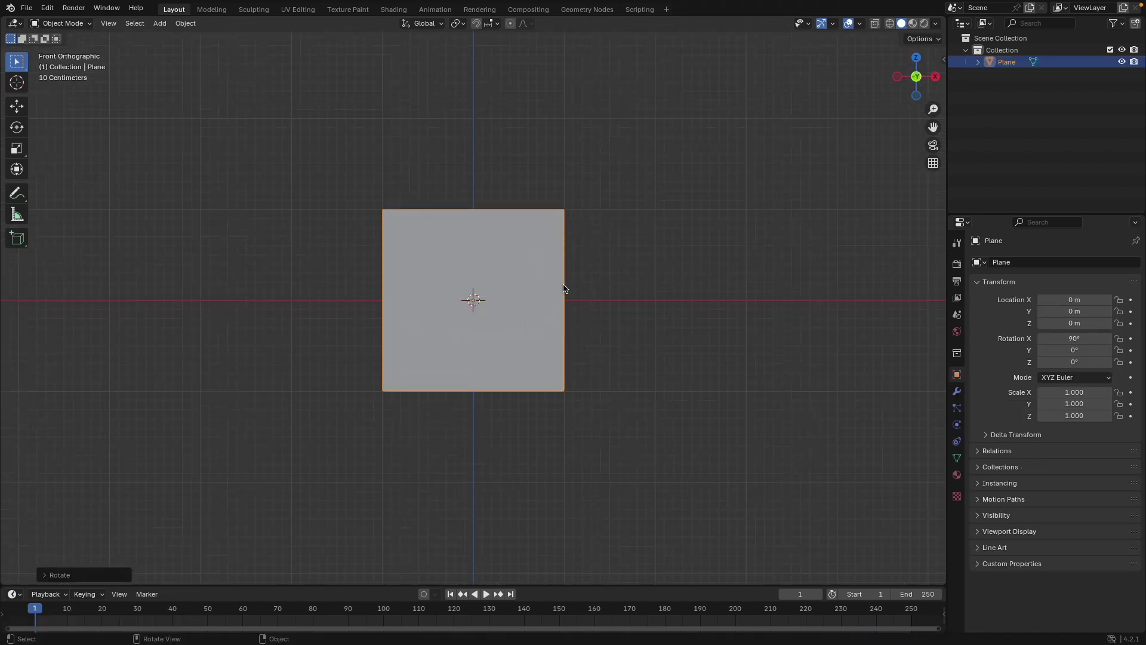
{"action": "middle_click_drag", "start_coordinate": [516, 306], "coordinate": [480, 380], "text": "shift"}
Scale the plane's mesh along X to about 0.1 to form a narrow vertical strip.
{"action": "key", "text": "Tab"}
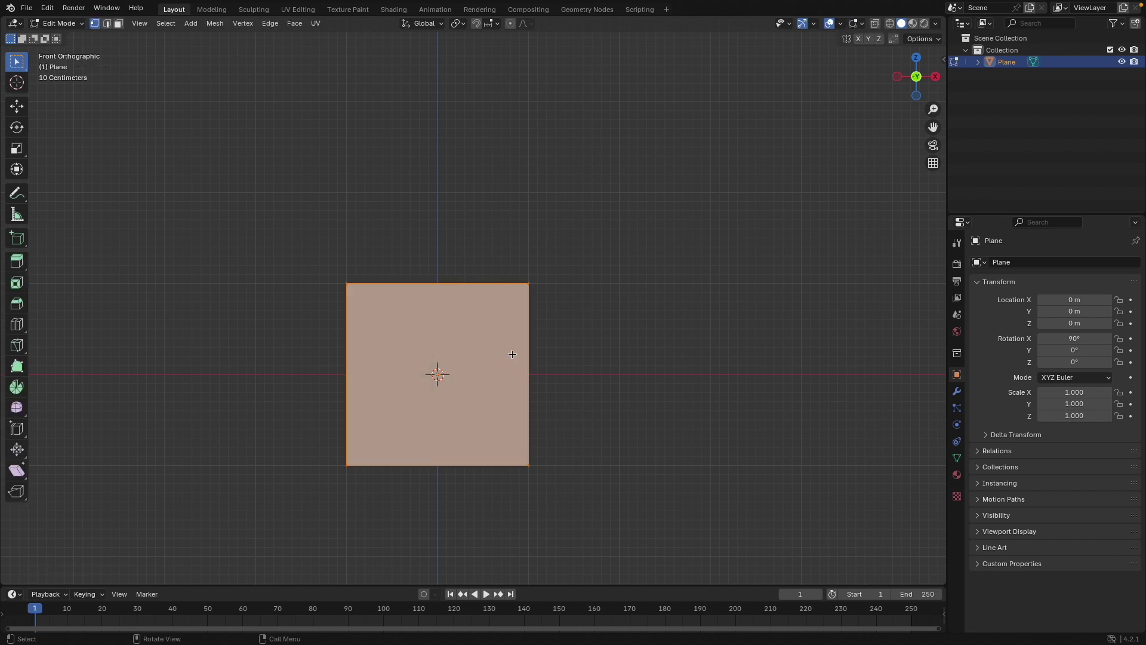
{"action": "key", "text": "s"}
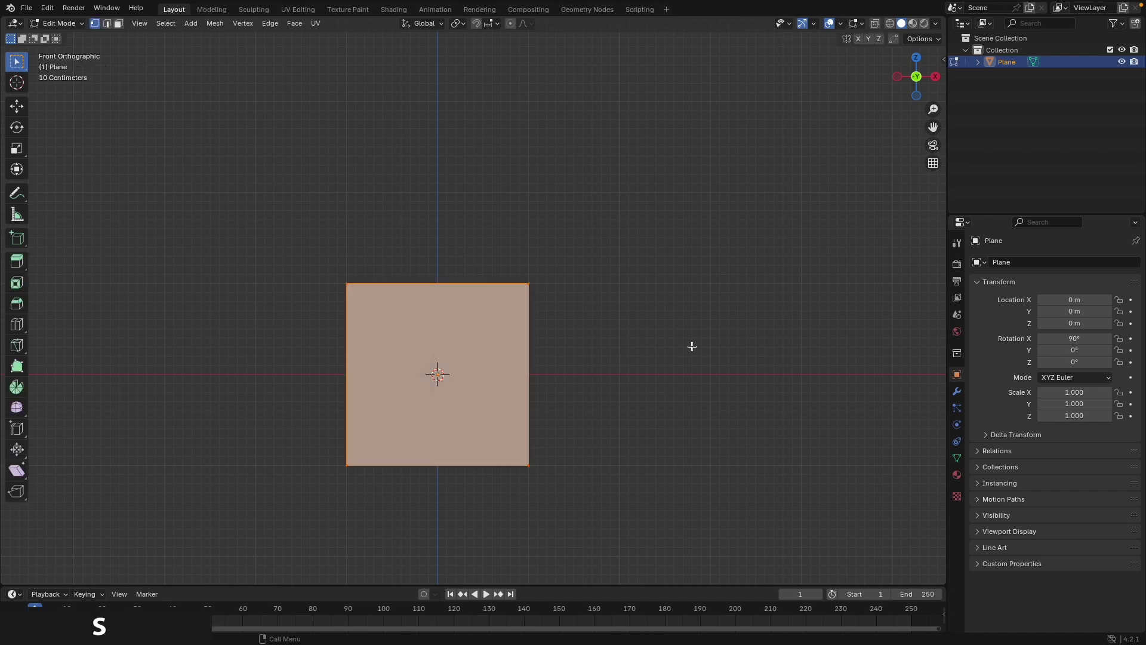
{"action": "key", "text": "x"}
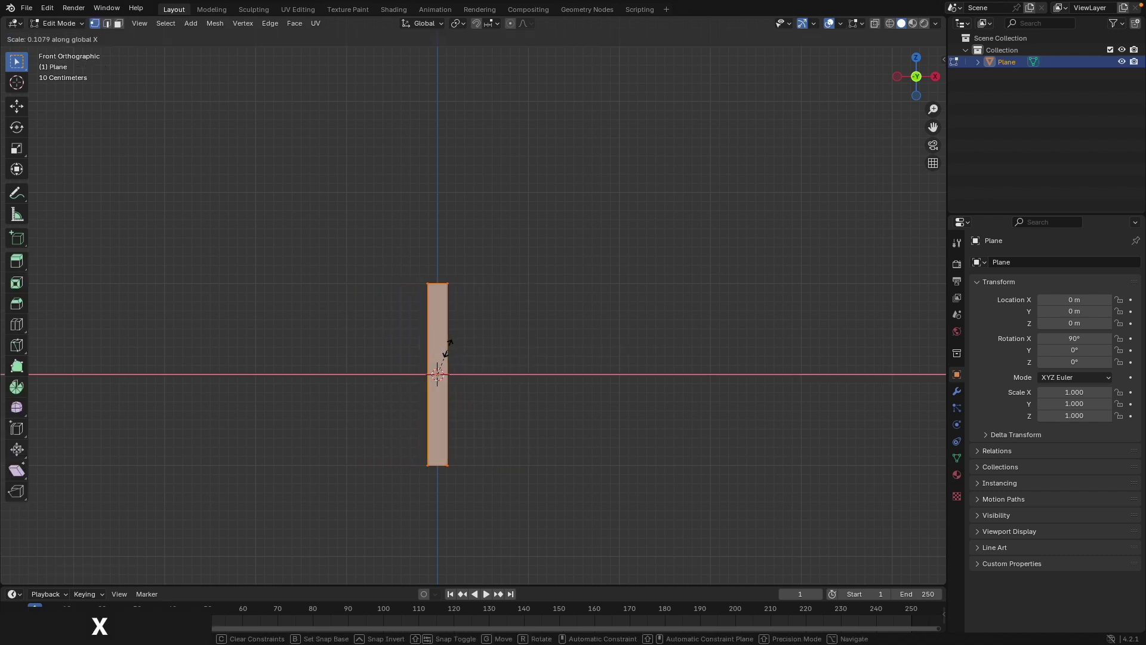
{"action": "left_click", "coordinate": [438, 375]}
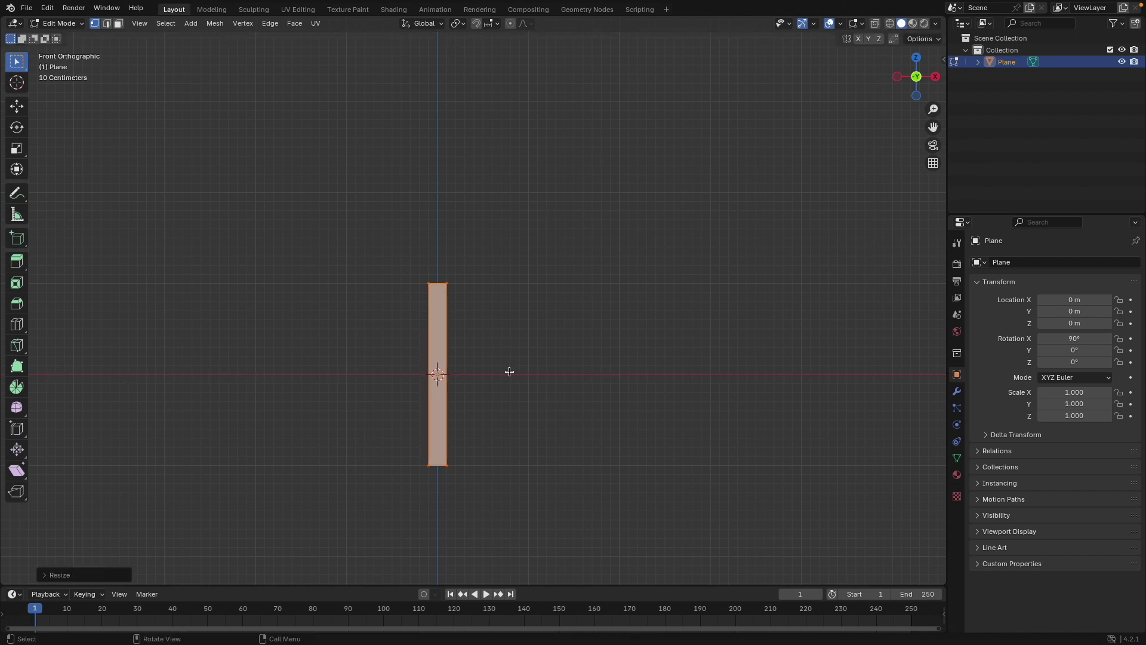
Move the strip's mesh up along Z until its lower edge sits at the object origin.
{"action": "key", "text": "g"}
{"action": "key", "text": "z"}
{"action": "left_click", "coordinate": [586, 298]}
{"action": "middle_click_drag", "start_coordinate": [586, 298], "coordinate": [571, 398], "text": "shift"}
Show the mesh in wireframe and raise the strip's upper edge along Z to more than twice the original height.
{"action": "key", "text": "z"}
{"action": "left_click", "coordinate": [514, 395]}
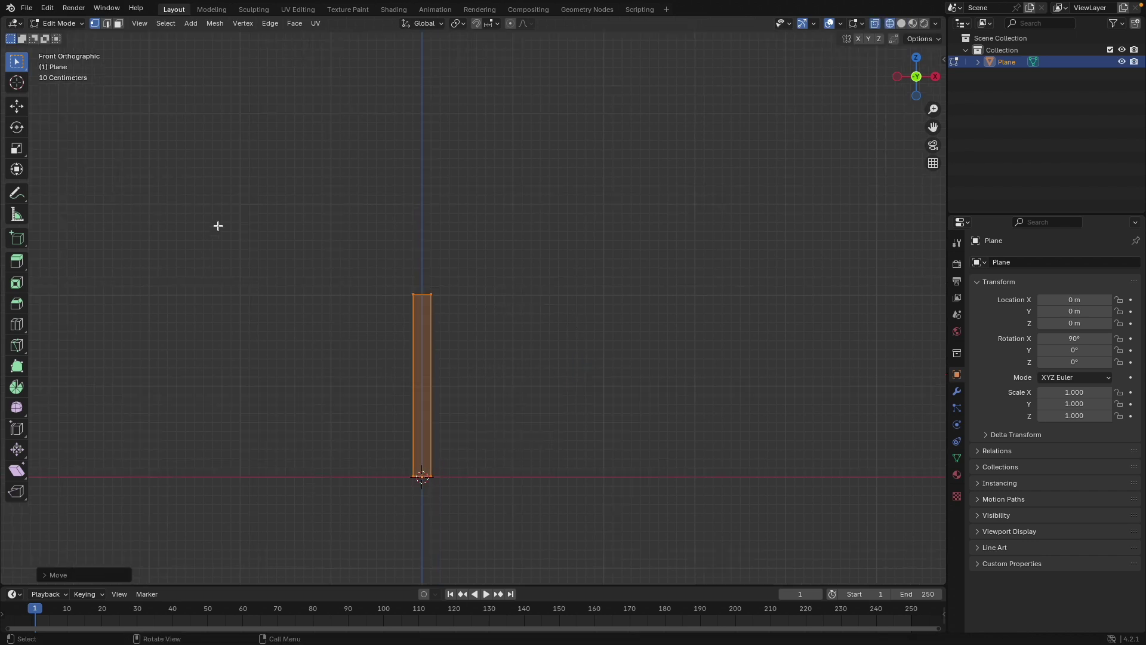
{"action": "left_click_drag", "start_coordinate": [218, 225], "coordinate": [541, 345]}
{"action": "middle_click_drag", "start_coordinate": [532, 334], "coordinate": [518, 418], "text": "shift"}
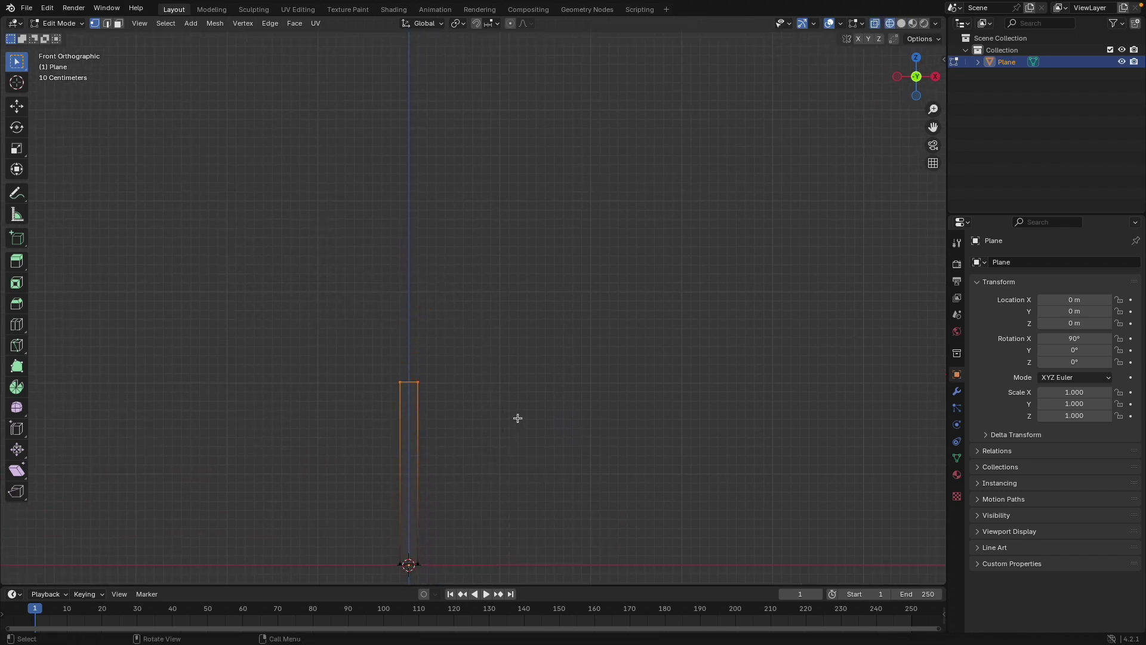
{"action": "left_click", "coordinate": [17, 110]}
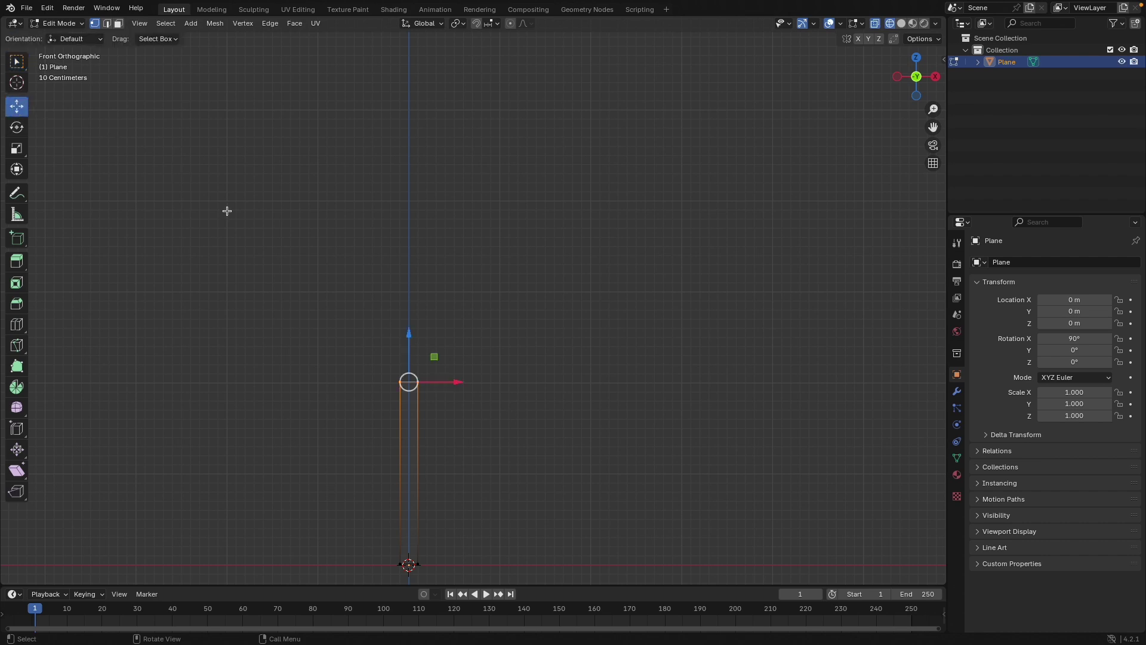
{"action": "left_click_drag", "start_coordinate": [407, 338], "coordinate": [404, 59]}
{"action": "scroll", "coordinate": [447, 187], "scroll_direction": "down", "scroll_amount": 1}
{"action": "middle_click_drag", "start_coordinate": [448, 187], "coordinate": [451, 248], "text": "shift"}
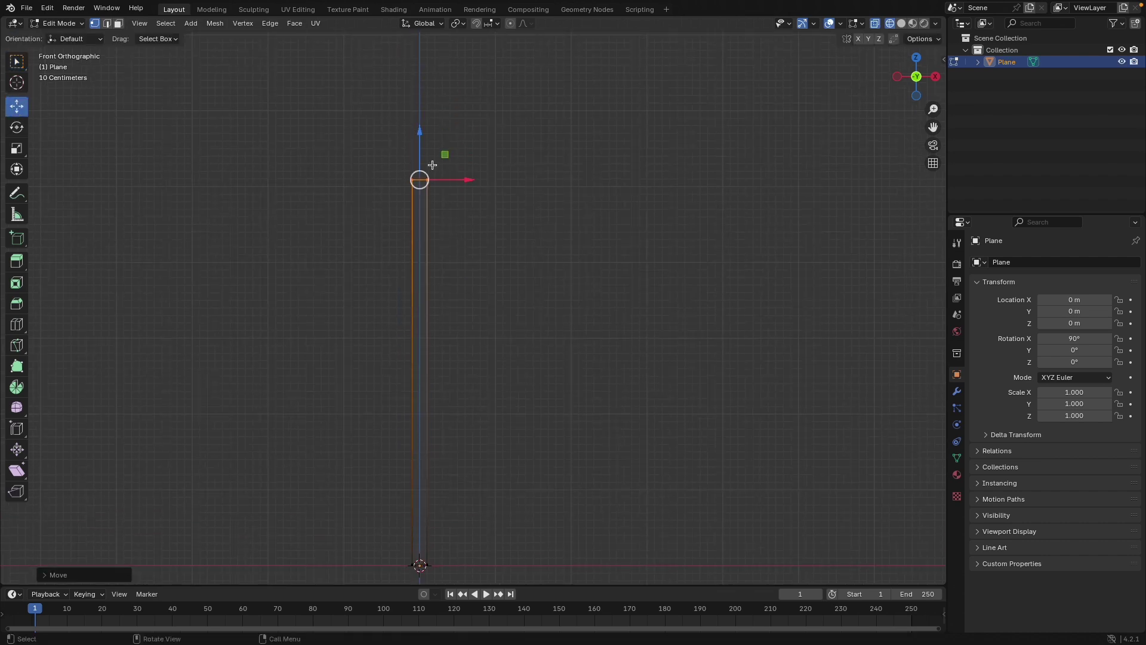
{"action": "left_click_drag", "start_coordinate": [425, 139], "coordinate": [423, 83]}
Scale the strip's upper edge down almost to a point to form the blade's tip.
{"action": "key", "text": "s"}
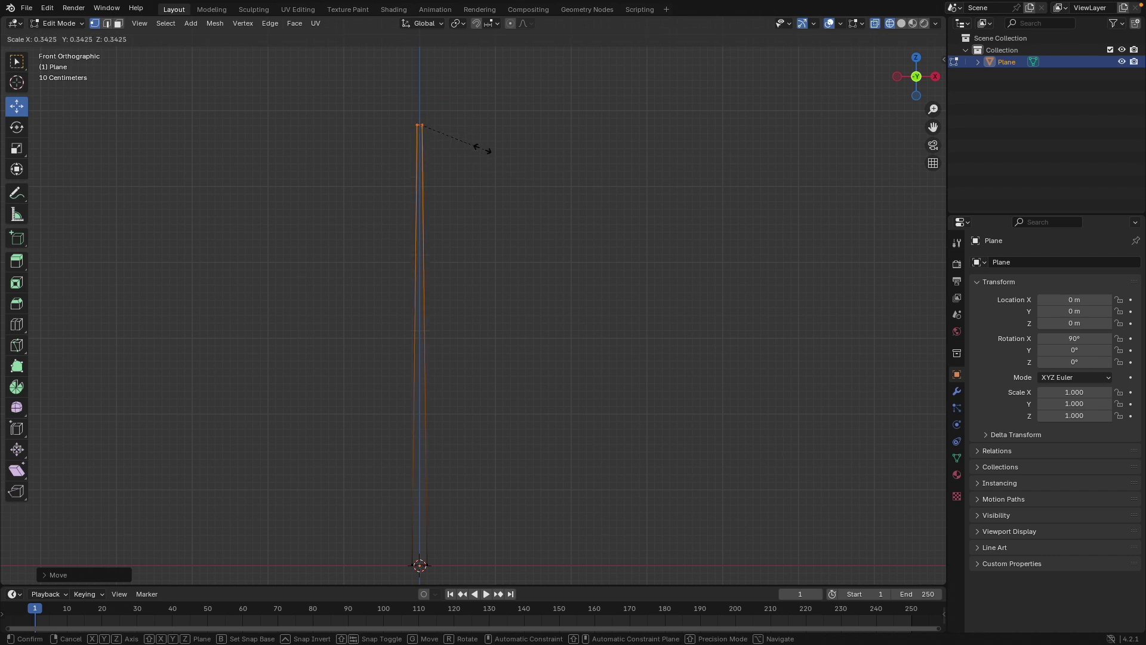
{"action": "left_click", "coordinate": [437, 126]}
{"action": "middle_click_drag", "start_coordinate": [460, 243], "coordinate": [452, 215], "text": "shift"}
Add a horizontal loop cut in the upper third of the blade and scale it up to about twice its width.
{"action": "key", "text": "ctrl+t"}
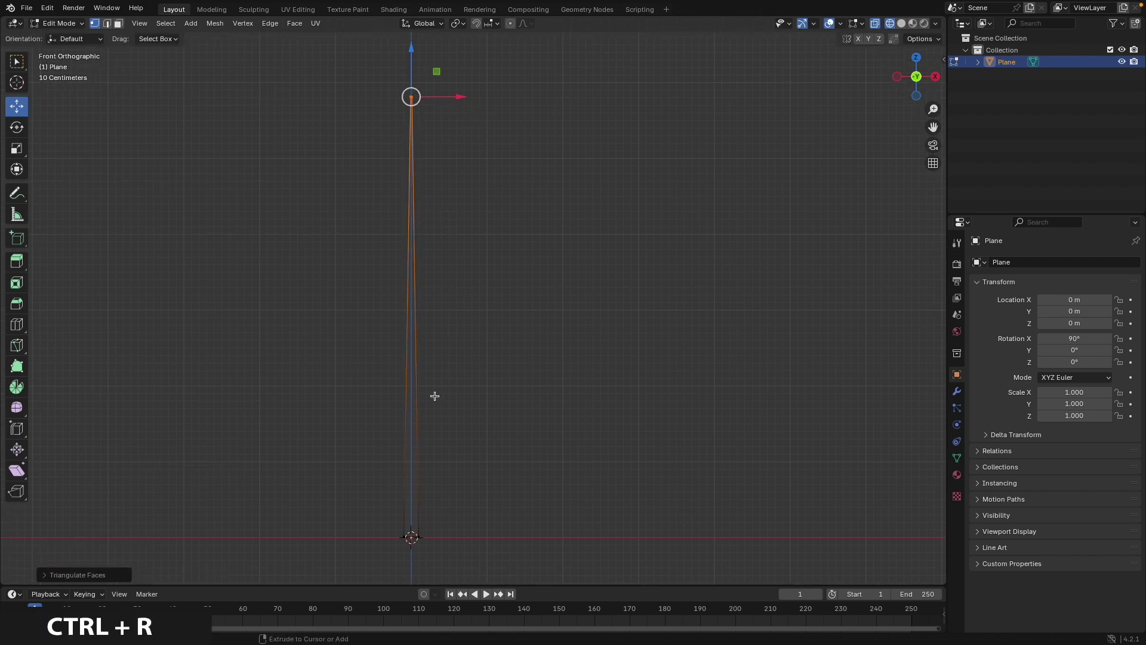
{"action": "left_click", "coordinate": [427, 394]}
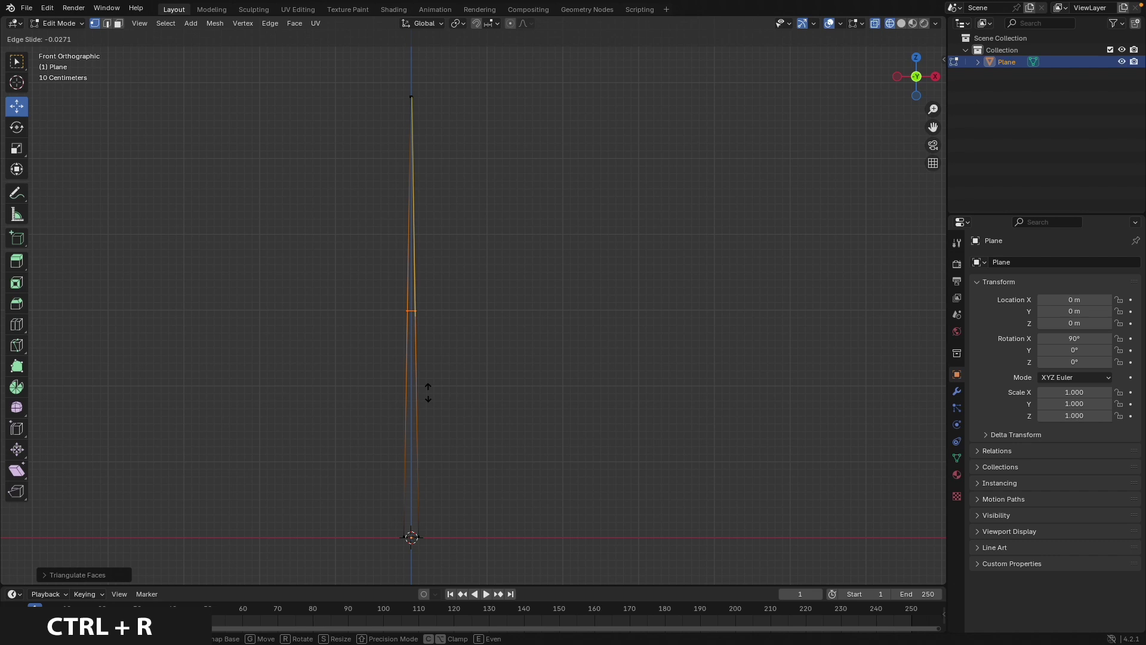
{"action": "left_click", "coordinate": [428, 317]}
{"action": "key", "text": "s"}
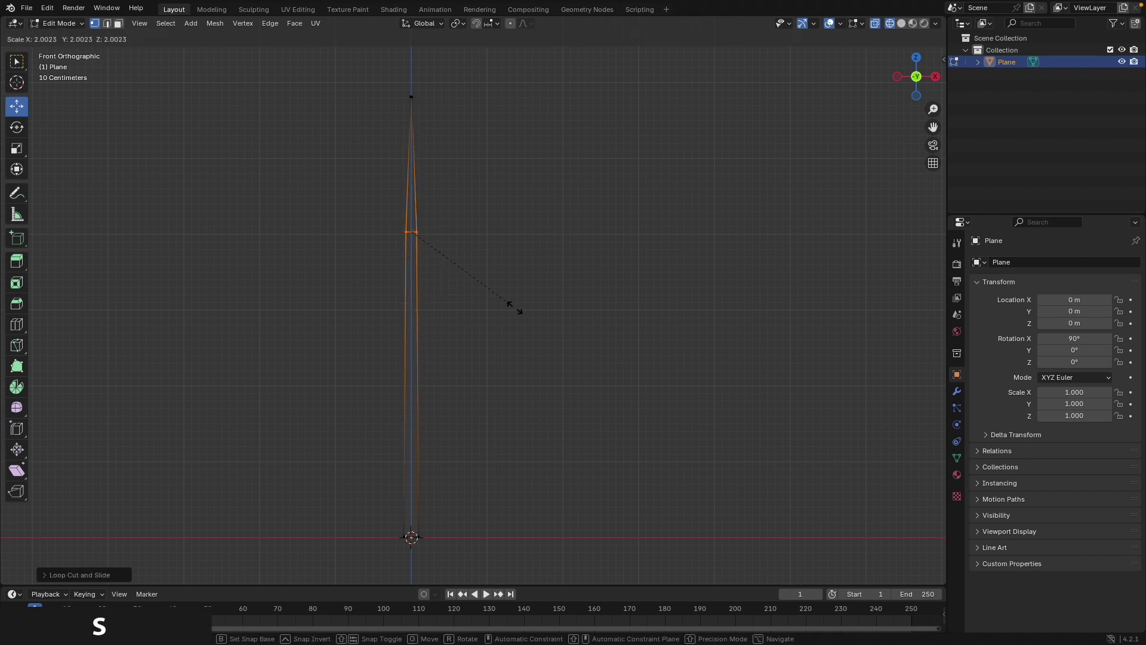
{"action": "left_click", "coordinate": [503, 307]}
Add a loop cut midway between the blade's base and the existing cut, and widen it slightly.
{"action": "middle_click_drag", "start_coordinate": [495, 317], "coordinate": [502, 246], "text": "shift"}
{"action": "key", "text": "ctrl+r"}
{"action": "left_click", "coordinate": [445, 351]}
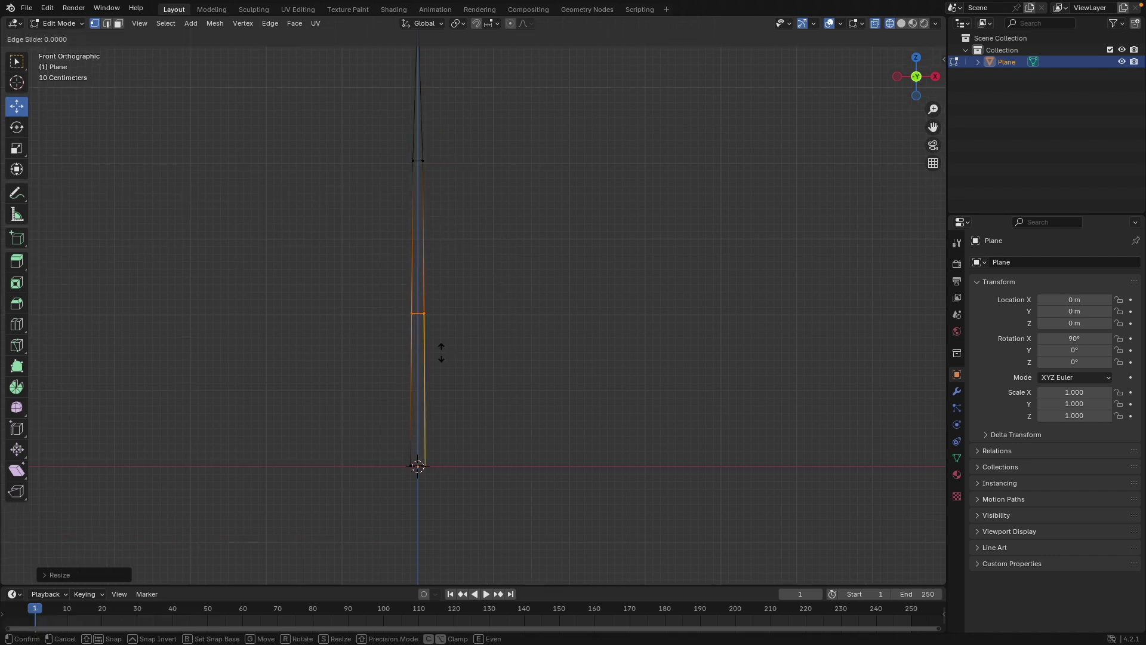
{"action": "left_click", "coordinate": [441, 351]}
{"action": "key", "text": "s"}
{"action": "left_click", "coordinate": [459, 355]}
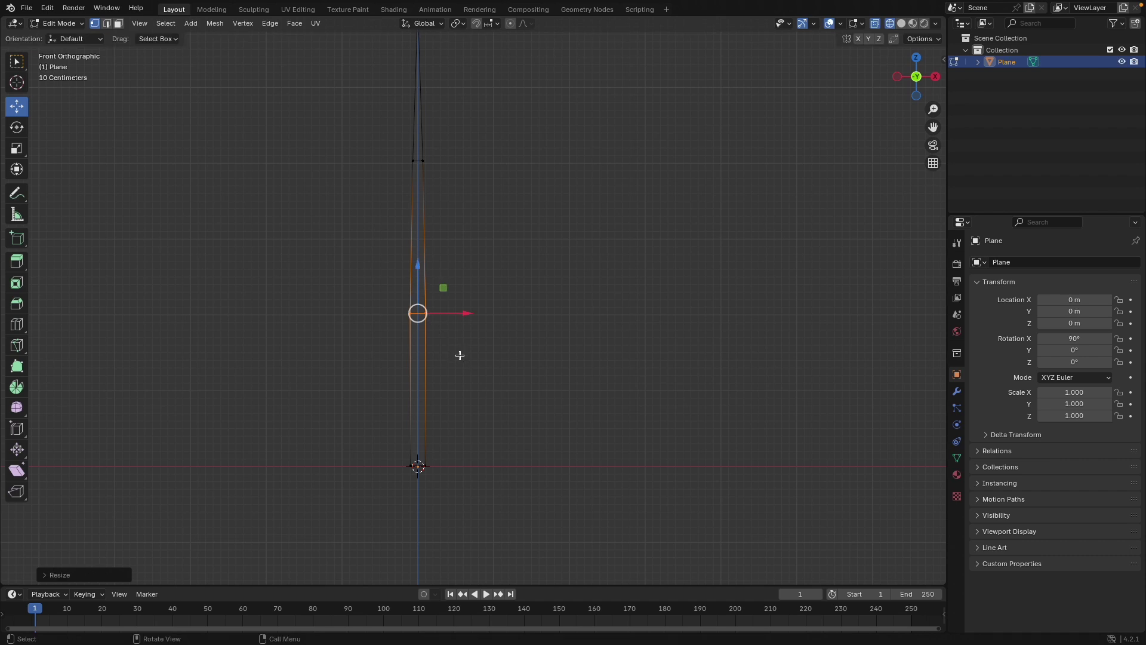
Return to object mode with solid shading and deselect the blade.
{"action": "scroll", "coordinate": [441, 358], "scroll_direction": "down", "scroll_amount": 1}
{"action": "key", "text": "Tab"}
{"action": "middle_click_drag", "start_coordinate": [444, 353], "coordinate": [399, 379], "text": "shift"}
{"action": "key", "text": "shift+z"}
{"action": "key", "text": "alt+a"}
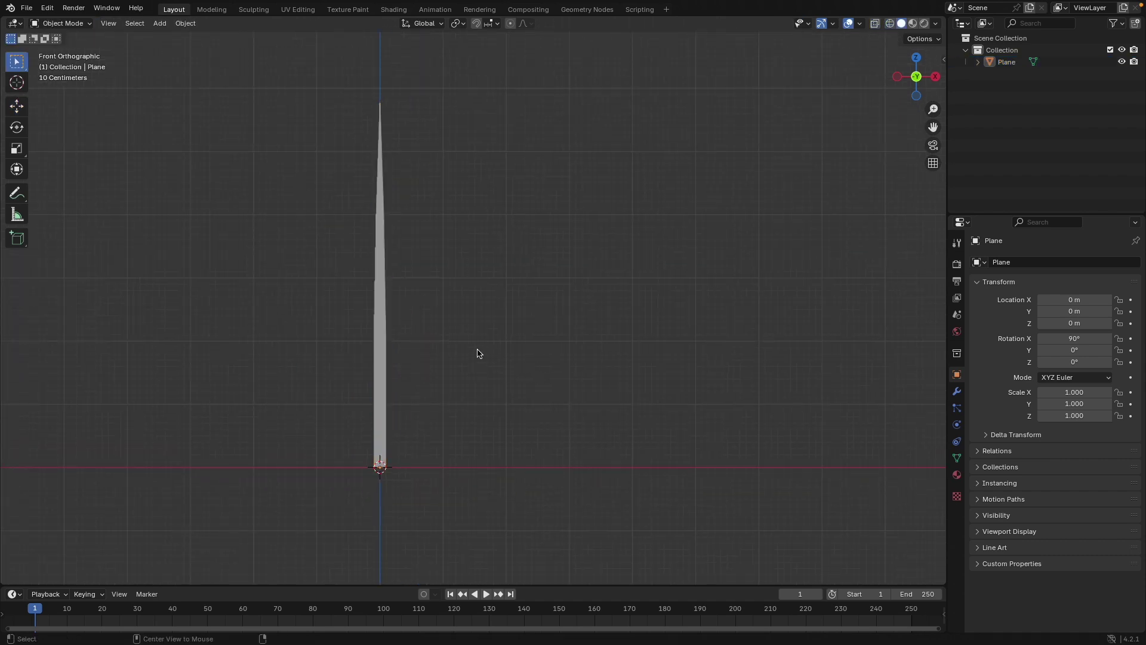
{"action": "scroll", "coordinate": [462, 348], "scroll_direction": "up", "scroll_amount": 1}
{"action": "middle_click_drag", "start_coordinate": [460, 346], "coordinate": [493, 362], "text": "shift"}
{"action": "scroll", "coordinate": [483, 375], "scroll_direction": "up", "scroll_amount": 1}
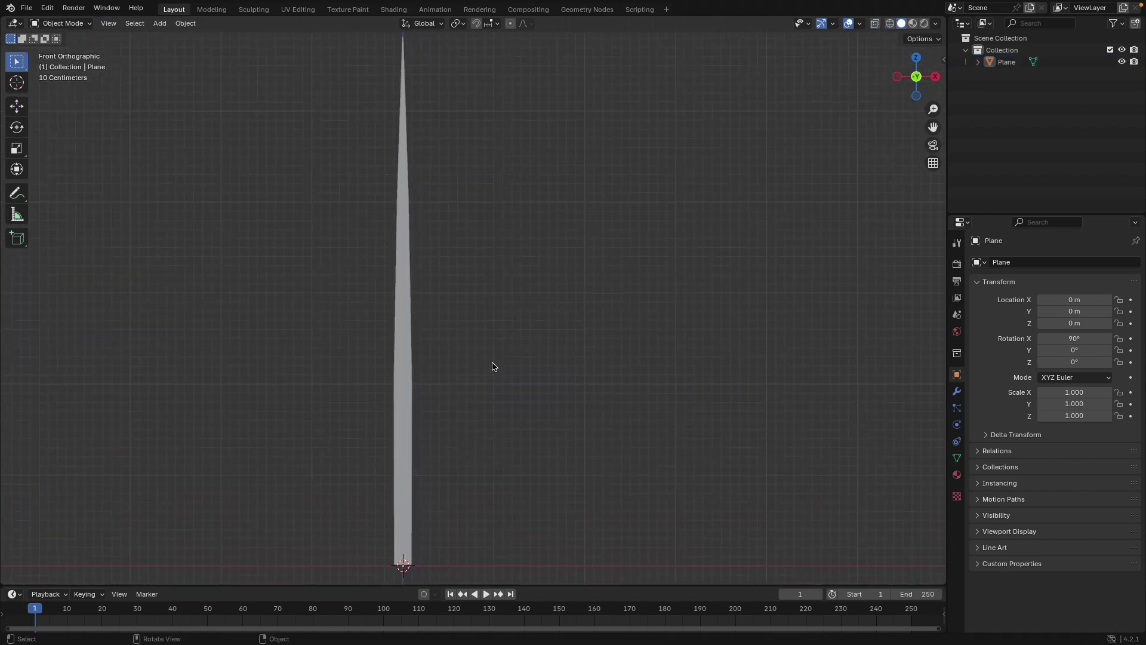
{"action": "scroll", "coordinate": [490, 362], "scroll_direction": "down", "scroll_amount": 1}
Add a centred loop cut in the blade's lowest segment and narrow it slightly along X.
{"action": "key", "text": "Tab"}
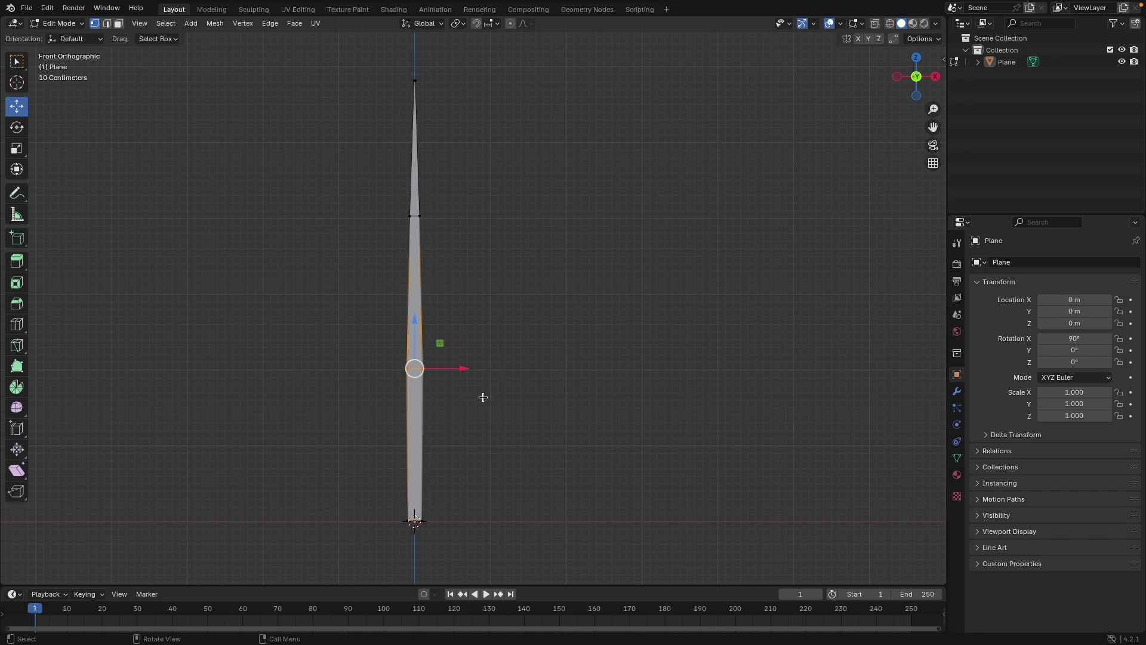
{"action": "key", "text": "ctrl+r"}
{"action": "left_click", "coordinate": [438, 453]}
{"action": "right_click", "coordinate": [438, 453]}
{"action": "key", "text": "s"}
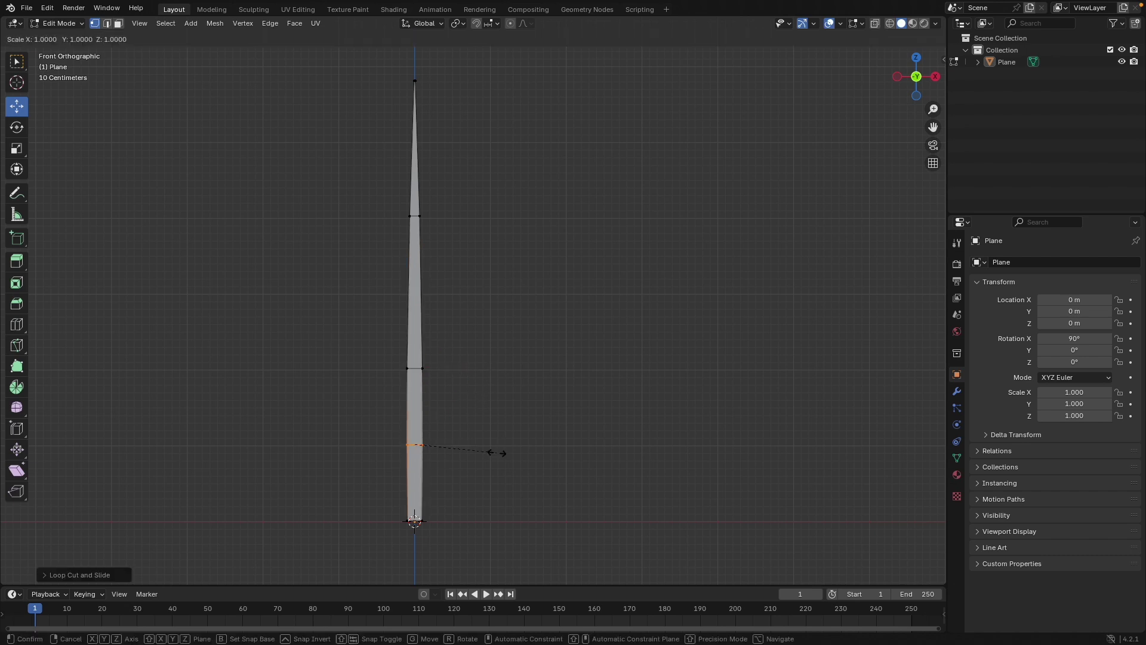
{"action": "key", "text": "x"}
{"action": "left_click", "coordinate": [478, 452]}
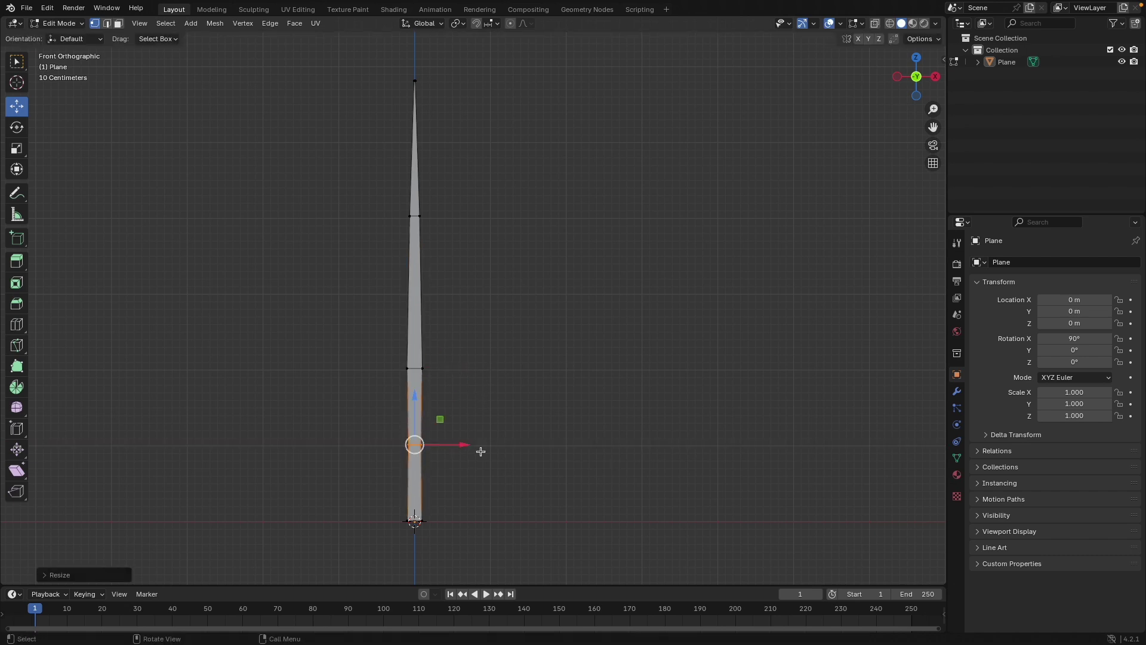
Add a centred loop cut in the segment just below the uppermost cut and widen it slightly.
{"action": "key", "text": "ctrl+r"}
{"action": "left_click", "coordinate": [420, 268]}
{"action": "right_click", "coordinate": [419, 269]}
{"action": "key", "text": "s"}
{"action": "left_click", "coordinate": [478, 284]}
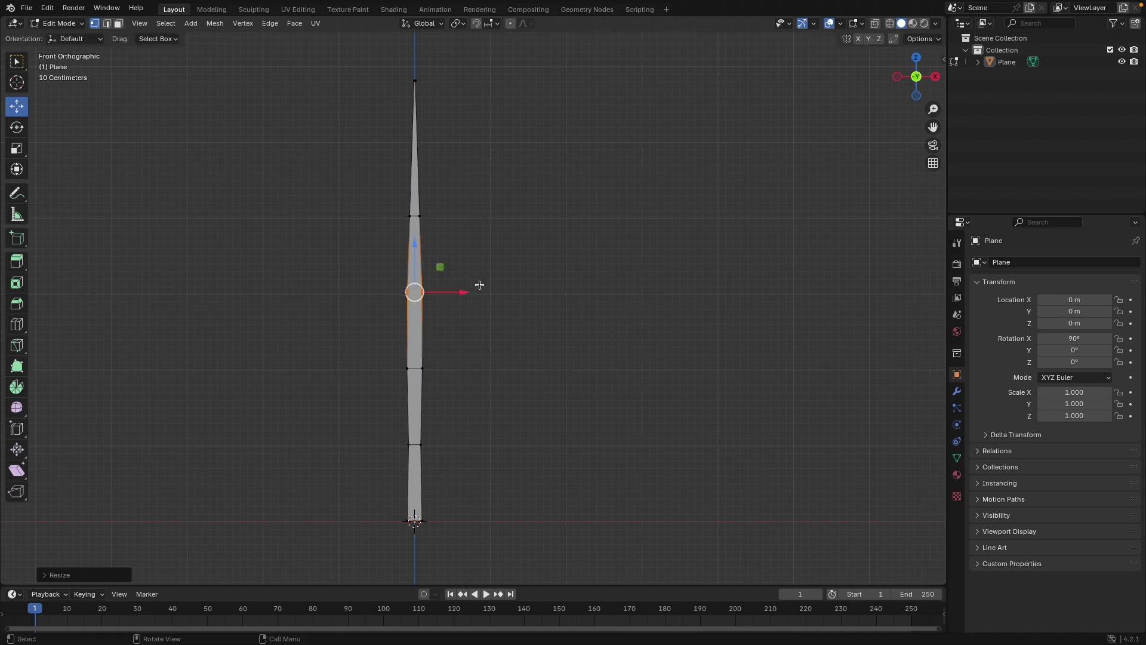
{"action": "key", "text": "Tab"}
{"action": "middle_click_drag", "start_coordinate": [475, 300], "coordinate": [478, 313], "text": "shift"}
Add a centred lengthwise loop cut running from the blade's base to its tip.
{"action": "key", "text": "Tab"}
{"action": "mouse_move", "coordinate": [480, 354]}
{"action": "middle_mouse_down", "text": "shift"}
{"action": "mouse_move", "coordinate": [474, 280]}
{"action": "mouse_move", "coordinate": [491, 290]}
{"action": "mouse_move", "coordinate": [468, 356]}
{"action": "middle_mouse_up", "text": "shift"}
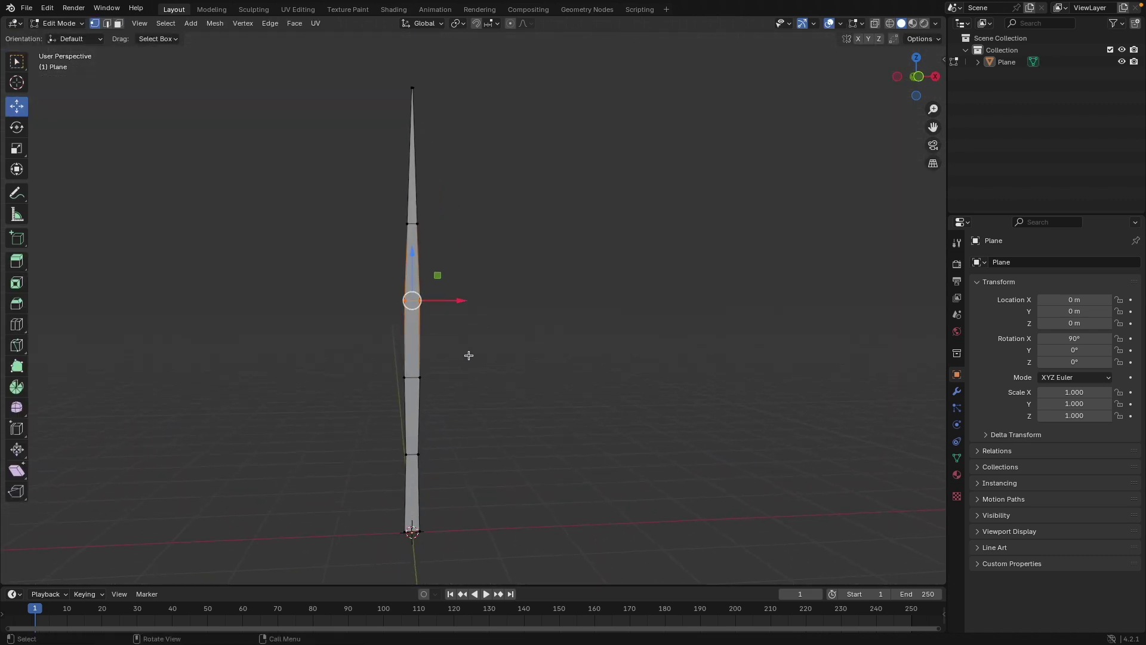
{"action": "middle_click_drag", "start_coordinate": [458, 302], "coordinate": [456, 312], "text": "shift"}
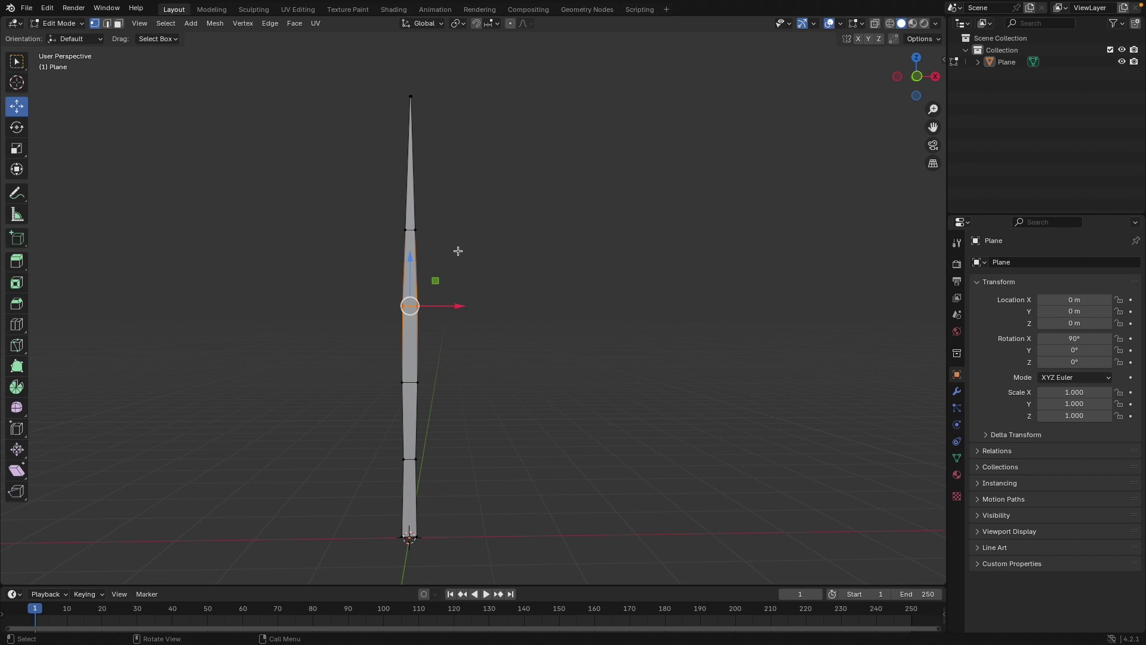
{"action": "key", "text": "KP_1"}
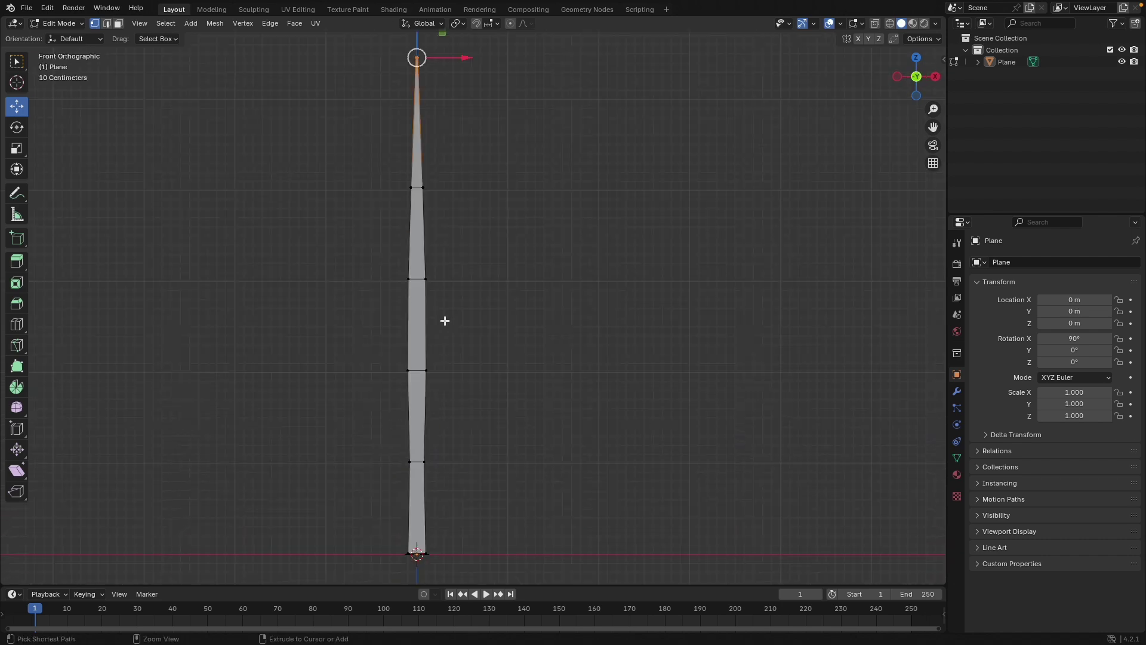
{"action": "key", "text": "ctrl+r"}
{"action": "left_click", "coordinate": [420, 283]}
{"action": "right_click", "coordinate": [417, 281]}
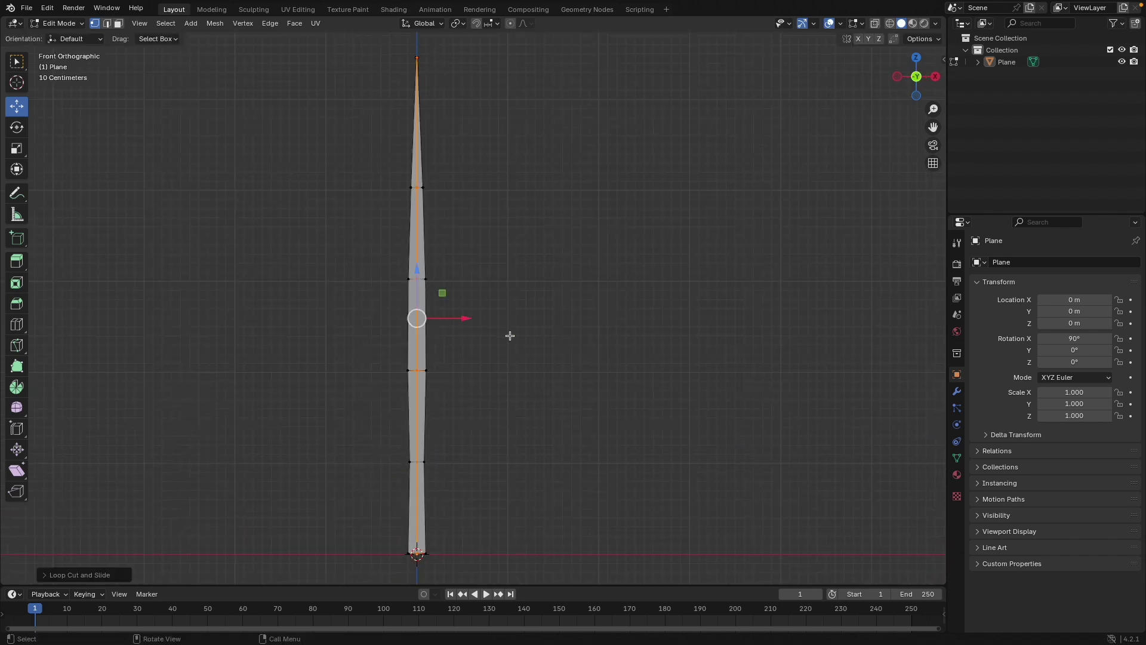
Move the blade's central lengthwise edge loop slightly along Y to form a shallow fold.
{"action": "middle_click_drag", "start_coordinate": [512, 332], "coordinate": [464, 272]}
{"action": "key", "text": "g"}
{"action": "key", "text": "y"}
{"action": "left_click_drag", "start_coordinate": [454, 278], "coordinate": [458, 277]}
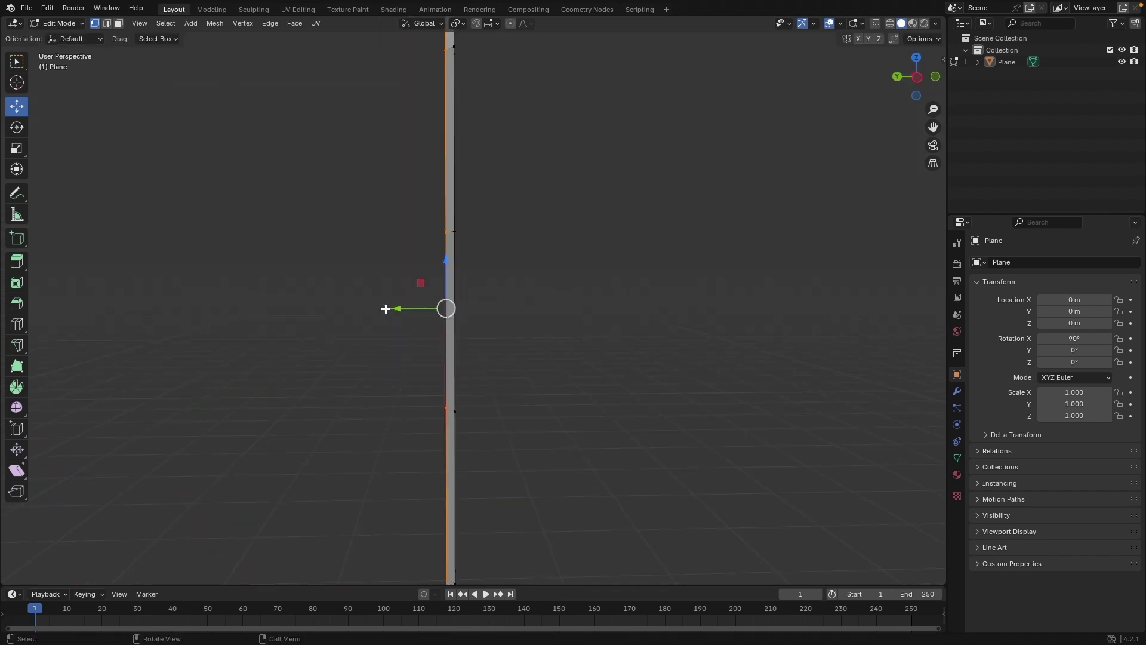
{"action": "left_click_drag", "start_coordinate": [401, 313], "coordinate": [404, 312]}
Apply smooth shading to the blade in object mode and deselect it.
{"action": "middle_click_drag", "start_coordinate": [620, 343], "coordinate": [525, 342]}
{"action": "key", "text": "Tab"}
{"action": "key", "text": "KP_1"}
{"action": "left_click", "coordinate": [442, 283]}
{"action": "right_click", "coordinate": [442, 283]}
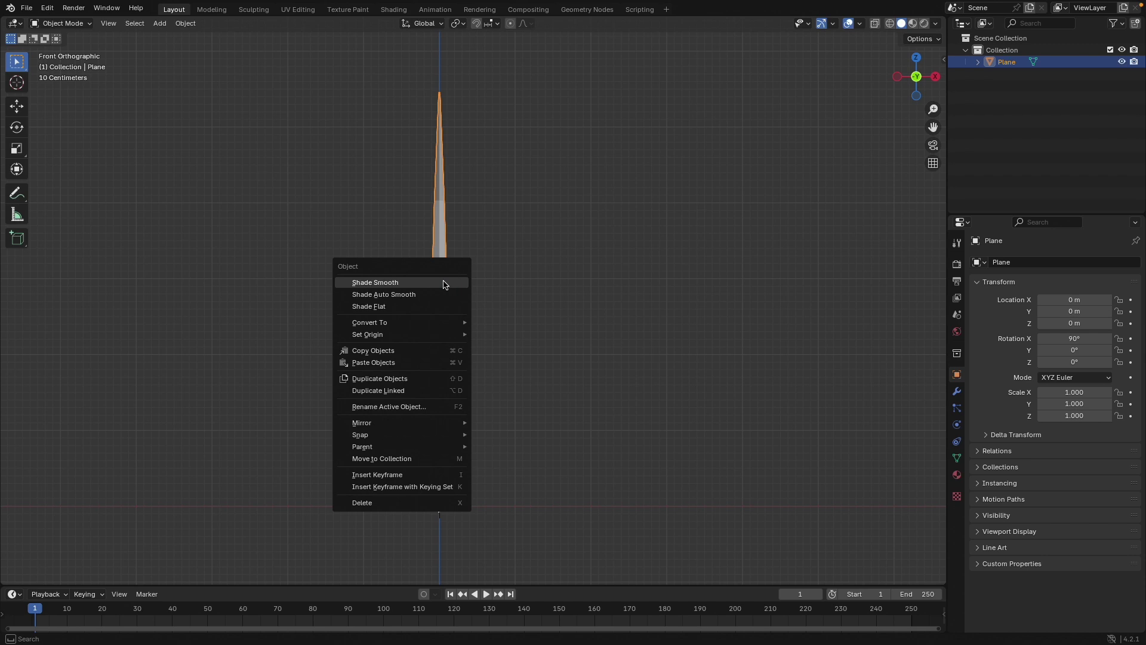
{"action": "left_click", "coordinate": [443, 282]}
{"action": "scroll", "coordinate": [533, 302], "scroll_direction": "up", "scroll_amount": 1}
{"action": "left_click", "coordinate": [533, 302]}
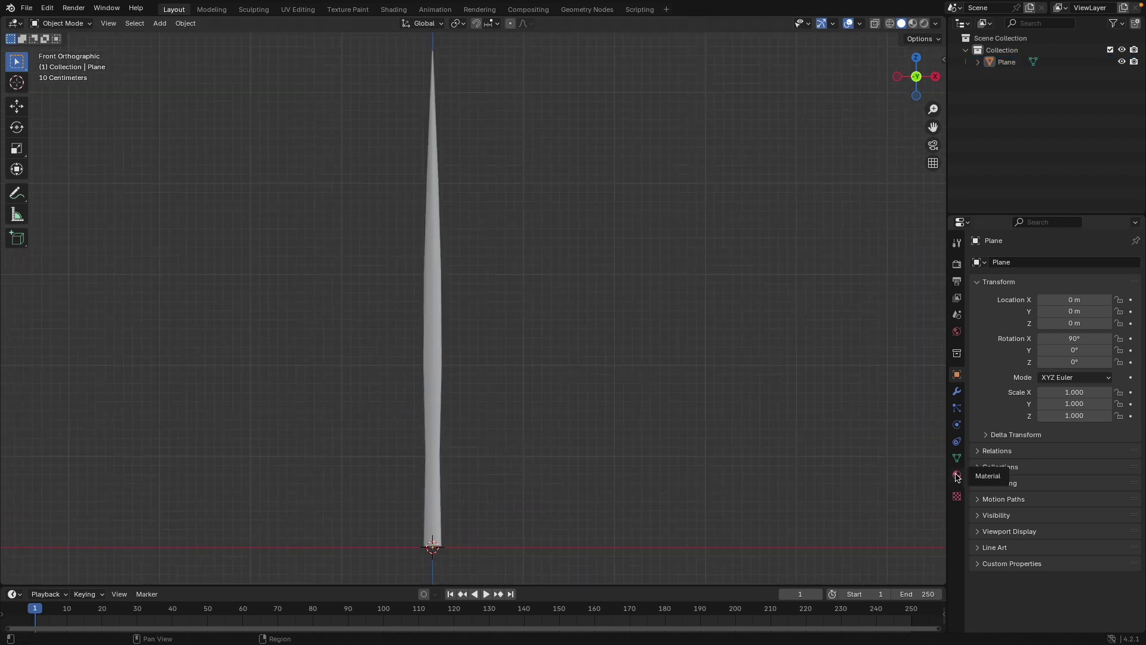
Create a new material on the grass blade and name it grassBlade.
{"action": "middle_click_drag", "start_coordinate": [642, 319], "coordinate": [640, 329], "text": "shift"}
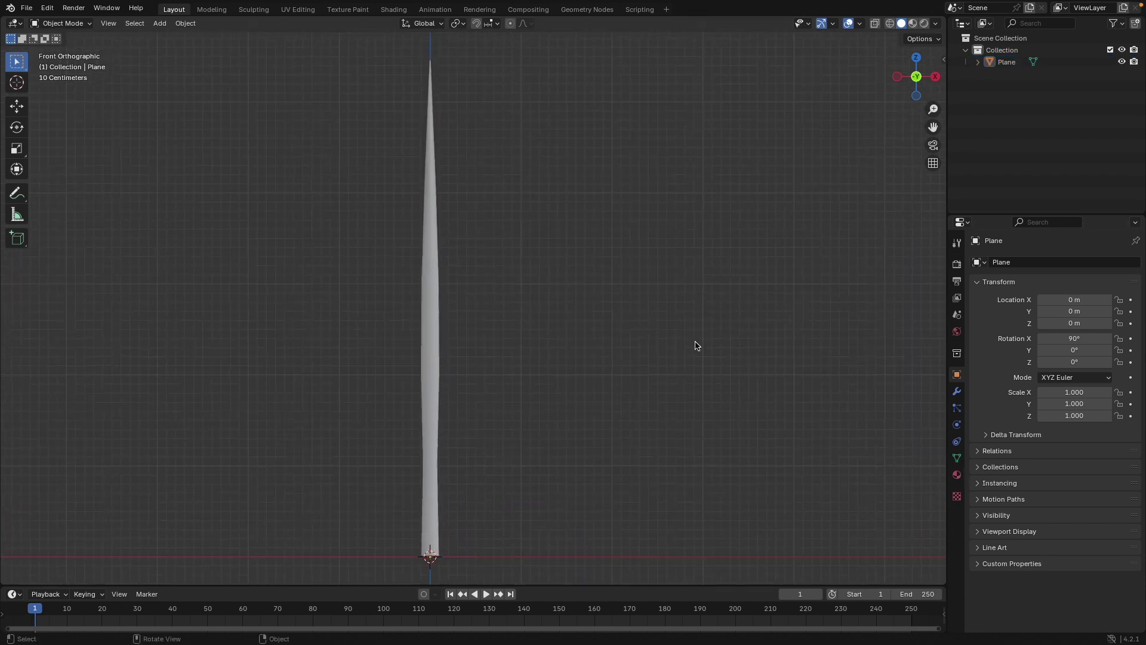
{"action": "middle_click_drag", "start_coordinate": [594, 281], "coordinate": [603, 287], "text": "shift"}
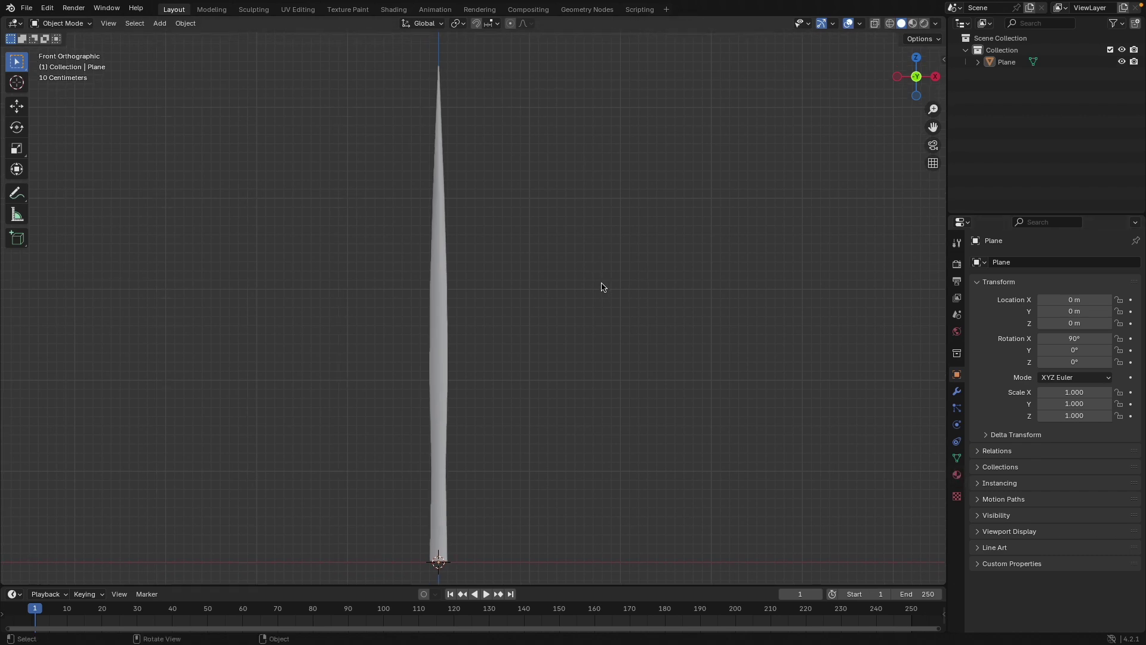
{"action": "left_click", "coordinate": [956, 477]}
{"action": "left_click", "coordinate": [1029, 313]}
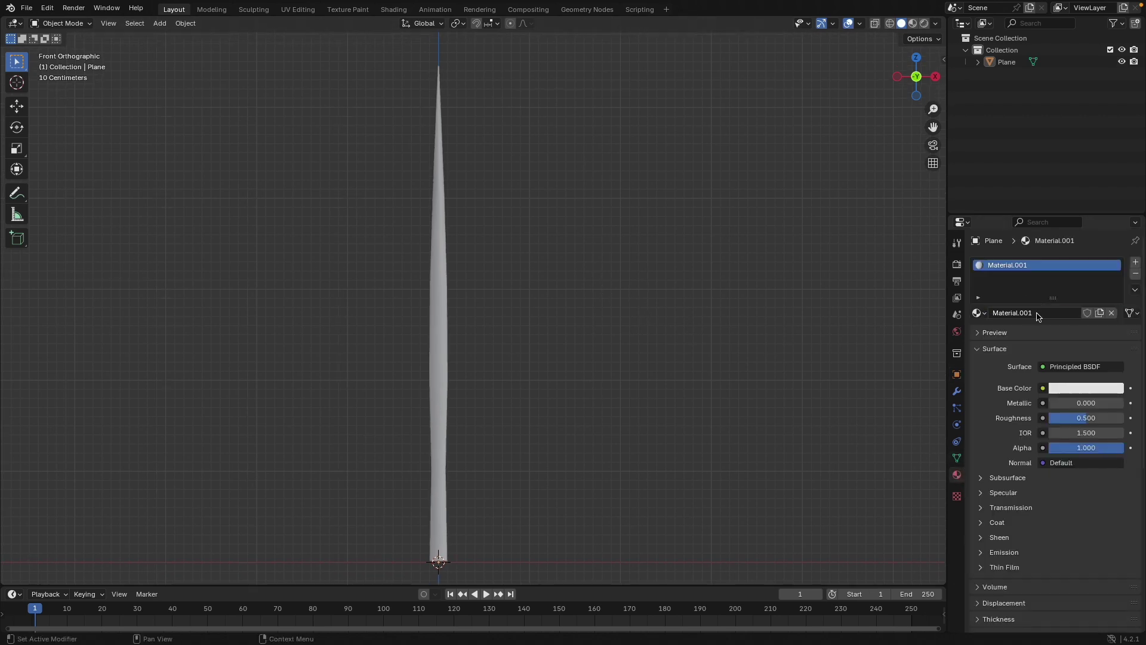
{"action": "double_click", "coordinate": [1045, 318]}
{"action": "type", "text": "grassBlade"}
{"action": "key", "text": "Return"}
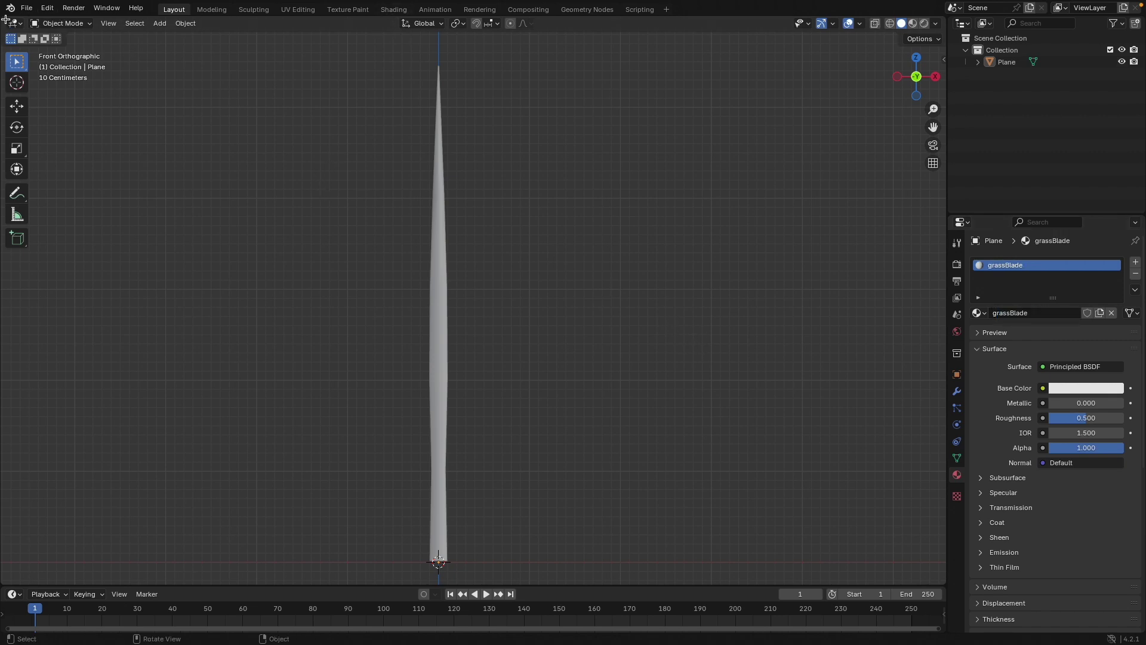
Split the viewport into two areas and turn the wider one into a Shader Editor without its sidebar.
{"action": "left_click_drag", "start_coordinate": [5, 20], "coordinate": [351, 90]}
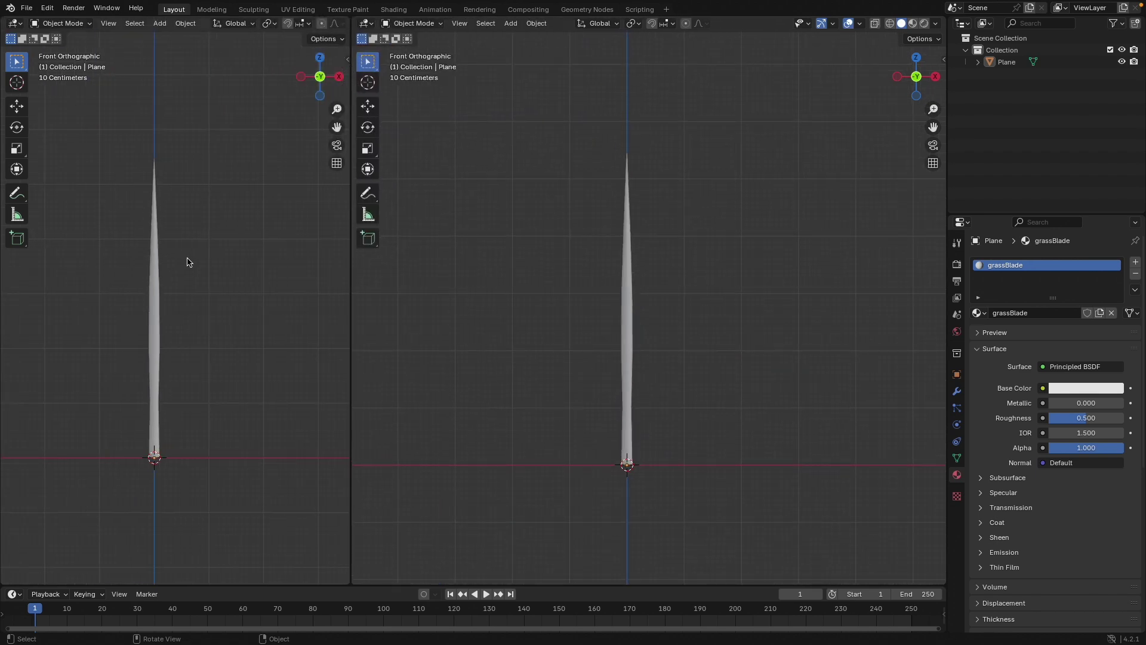
{"action": "scroll", "coordinate": [187, 262], "scroll_direction": "up", "scroll_amount": 2}
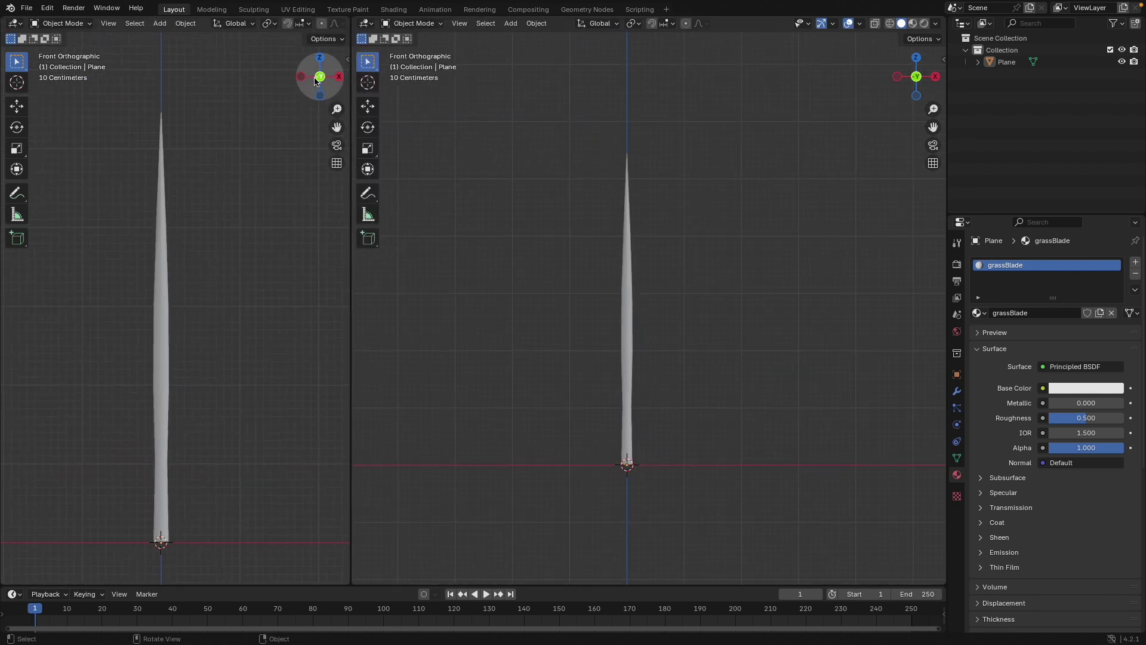
{"action": "left_click", "coordinate": [366, 22]}
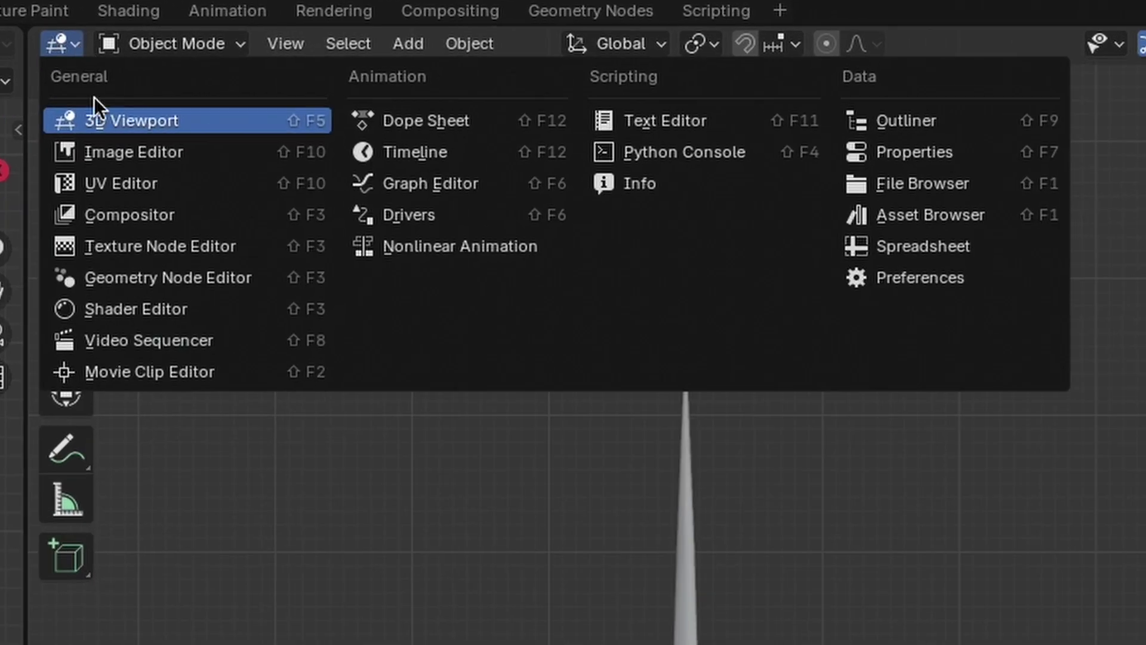
{"action": "left_click", "coordinate": [106, 309]}
{"action": "key", "text": "n"}
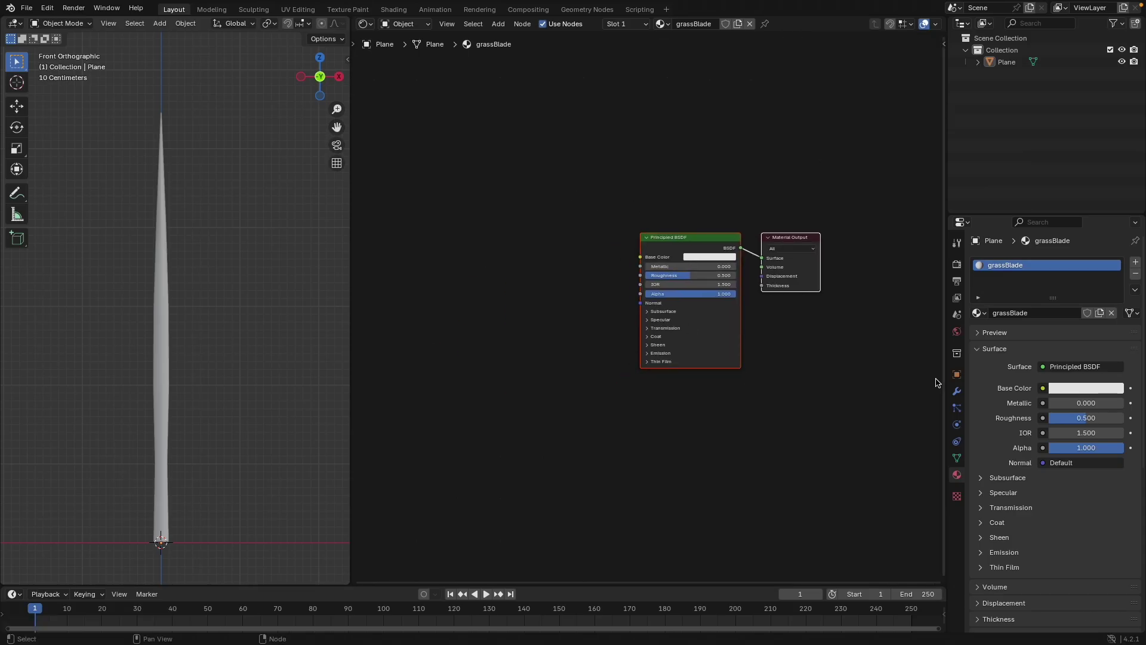
Set the world background colour to an Environment Texture and open an image for it.
{"action": "left_click", "coordinate": [957, 331]}
{"action": "left_click", "coordinate": [1043, 343]}
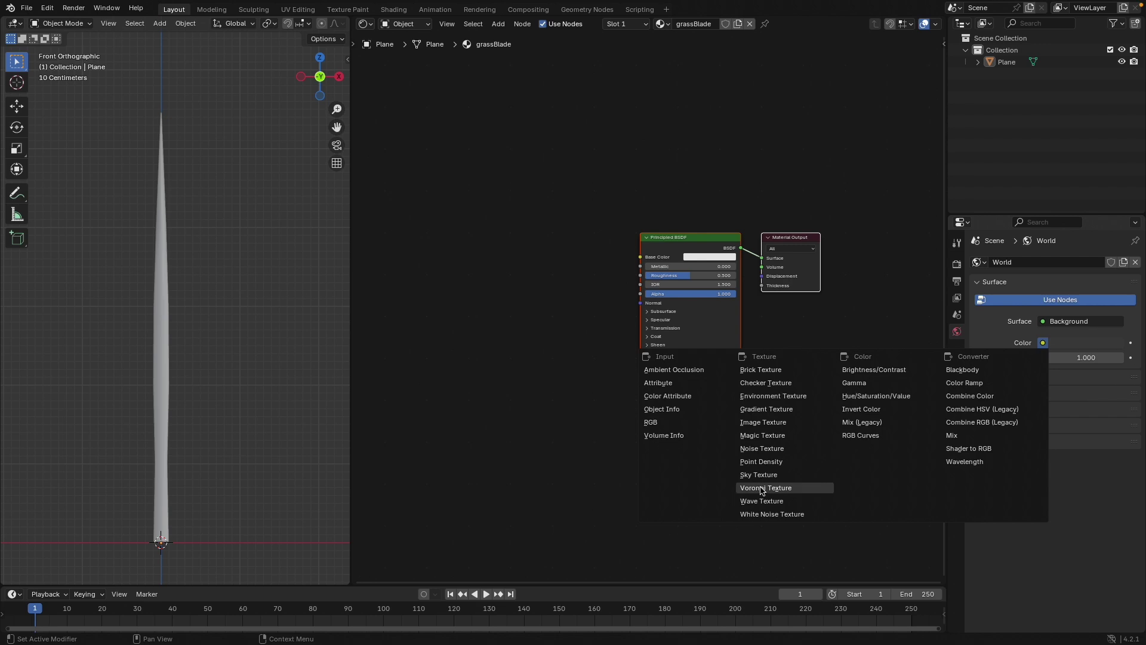
{"action": "left_click", "coordinate": [793, 396]}
{"action": "left_click", "coordinate": [1080, 358]}
Switch the 3D viewport to Rendered shading and set the render engine to Cycles.
{"action": "key", "text": "z"}
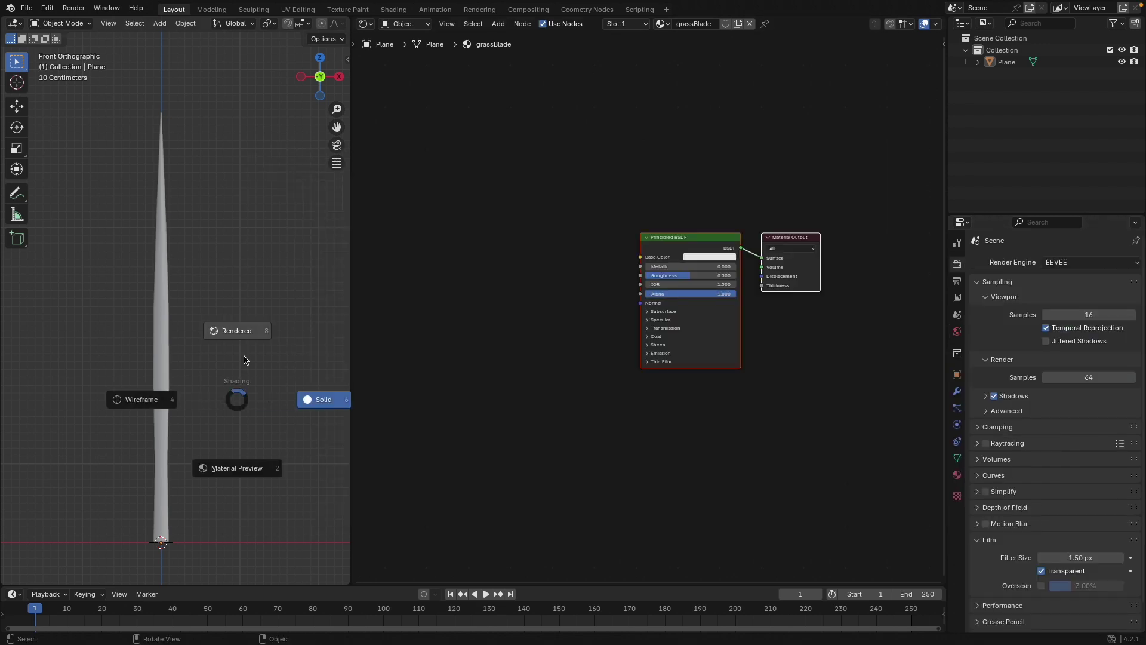
{"action": "left_click", "coordinate": [251, 277]}
{"action": "middle_click_drag", "start_coordinate": [253, 318], "coordinate": [266, 315], "text": "shift"}
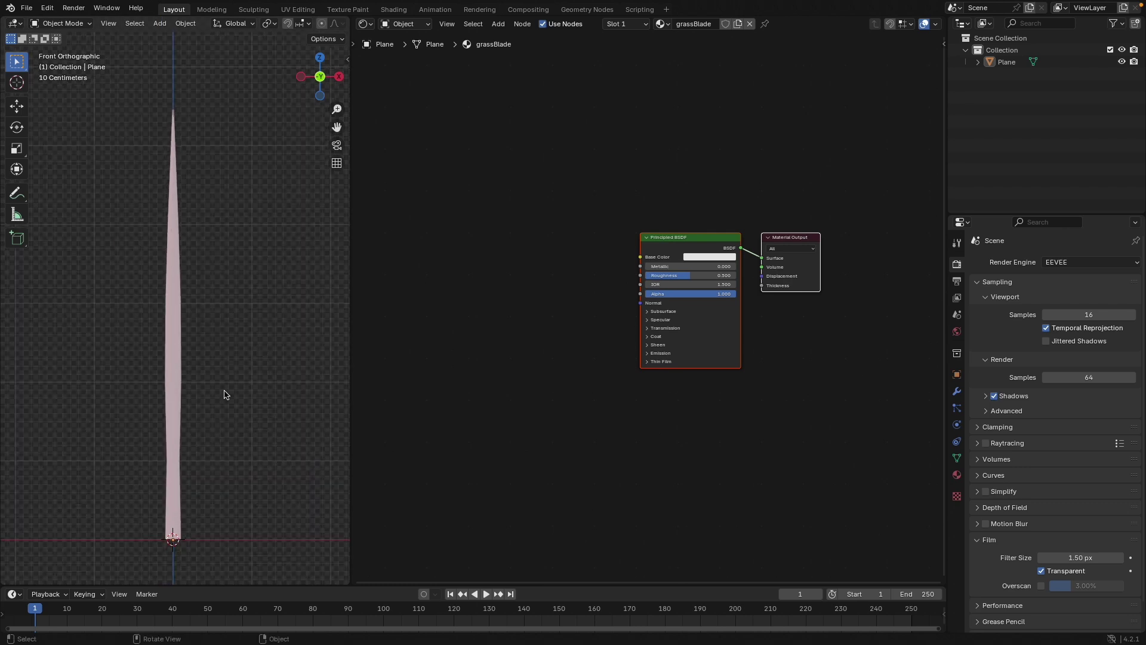
{"action": "left_click", "coordinate": [1074, 263]}
{"action": "left_click", "coordinate": [1063, 302]}
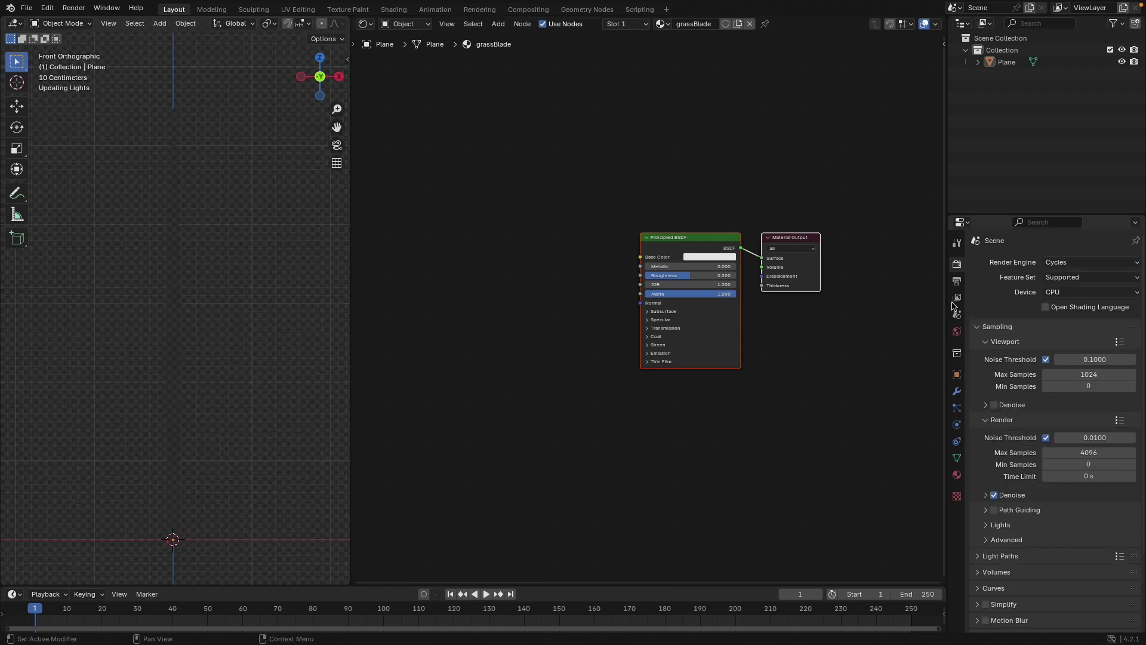
{"action": "scroll", "coordinate": [167, 366], "scroll_direction": "up", "scroll_amount": 1}
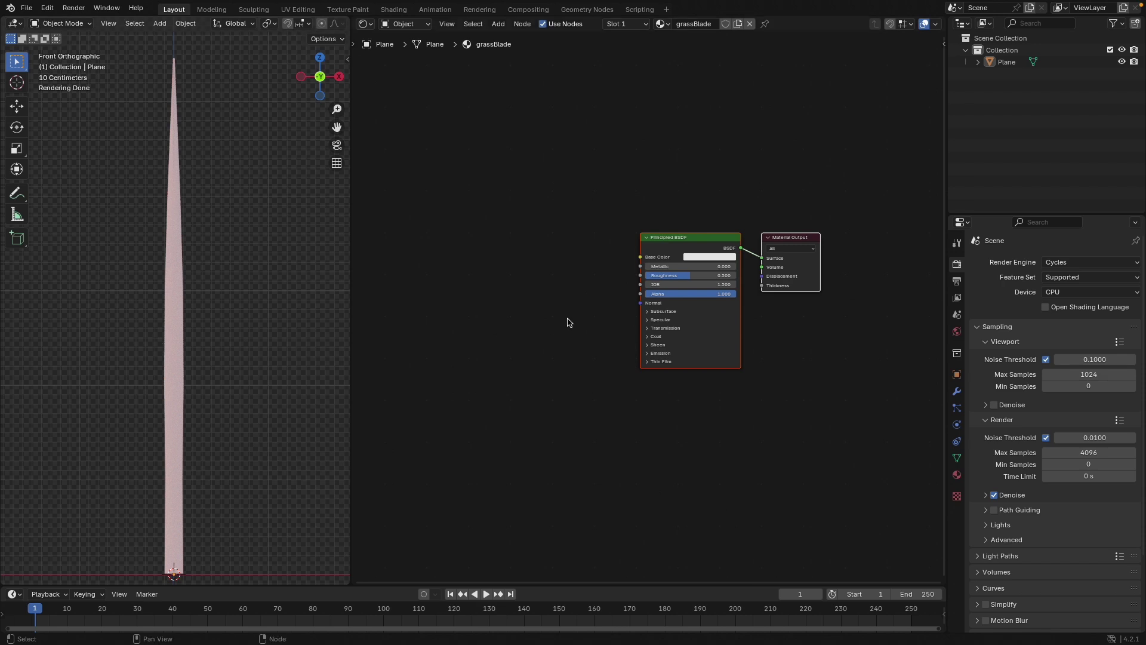
Set the Principled BSDF's base colour to a saturated green with hue 0.314, slightly darkened.
{"action": "scroll", "coordinate": [564, 321], "scroll_direction": "up", "scroll_amount": 2}
{"action": "middle_click_drag", "start_coordinate": [548, 323], "coordinate": [511, 368]}
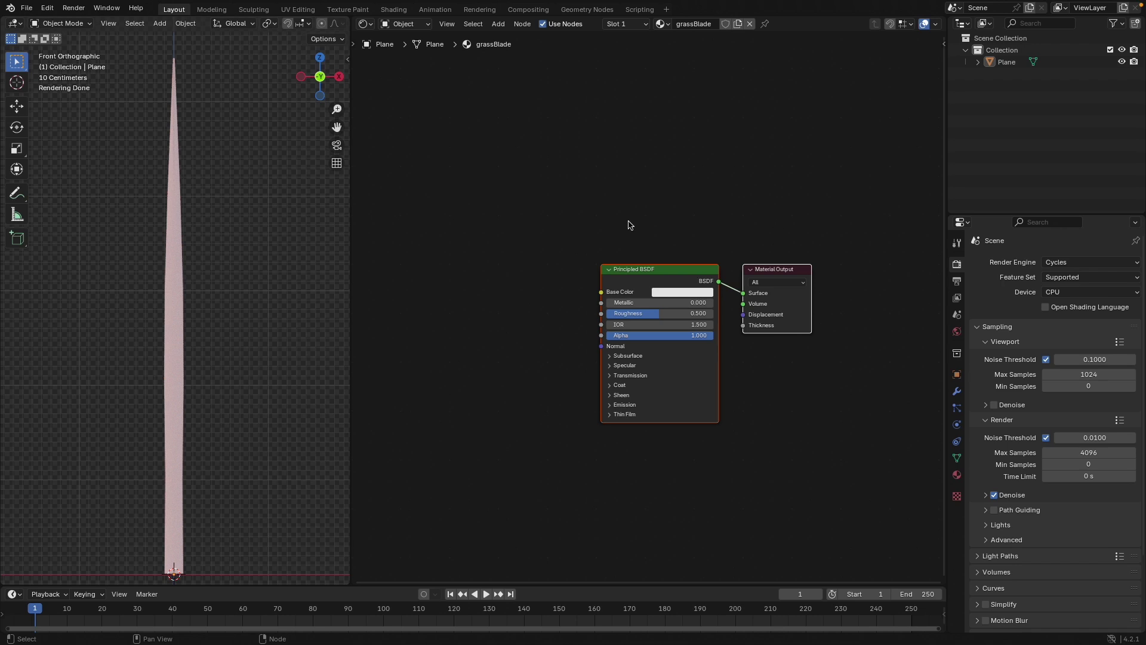
{"action": "left_click", "coordinate": [675, 295]}
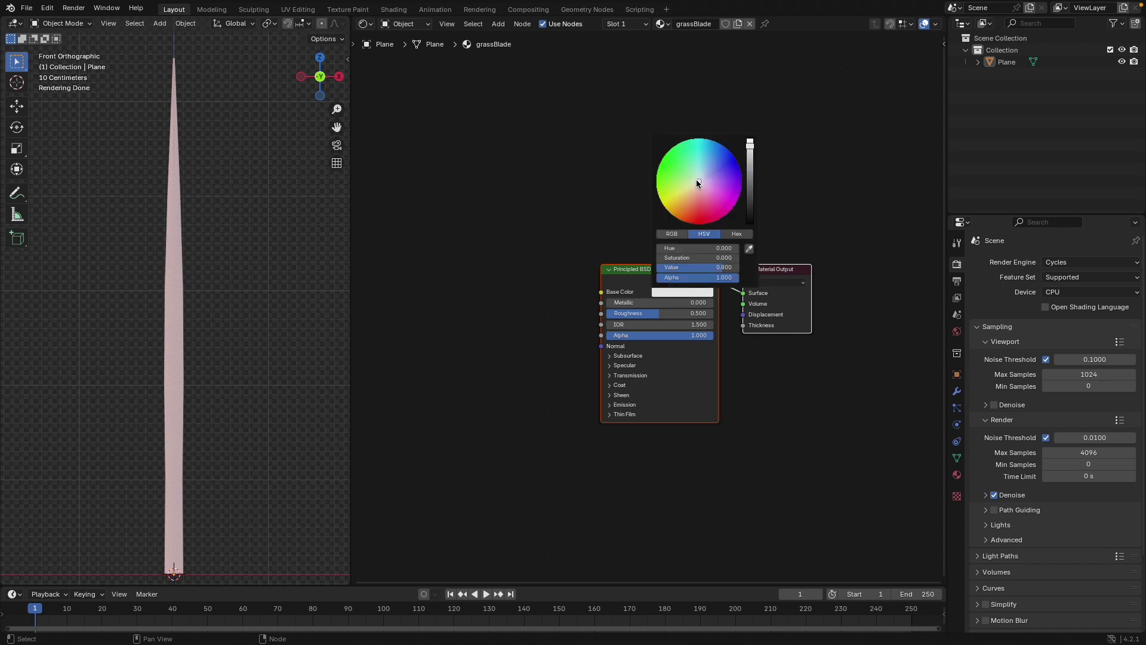
{"action": "left_click_drag", "start_coordinate": [696, 179], "coordinate": [670, 174]}
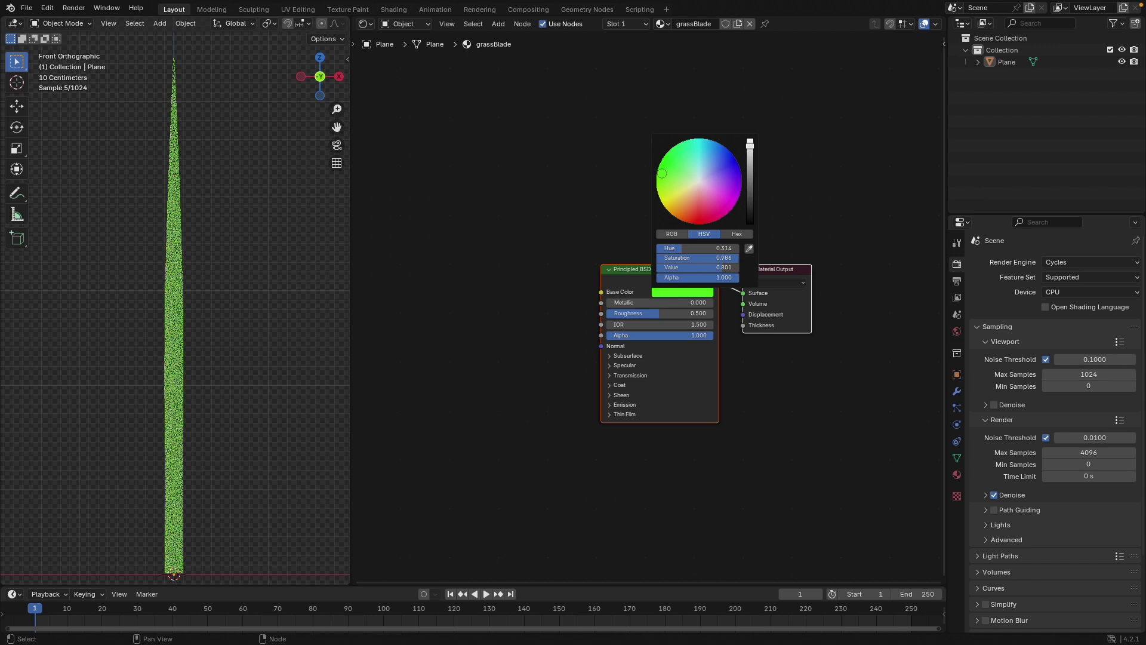
{"action": "left_click_drag", "start_coordinate": [750, 150], "coordinate": [750, 159]}
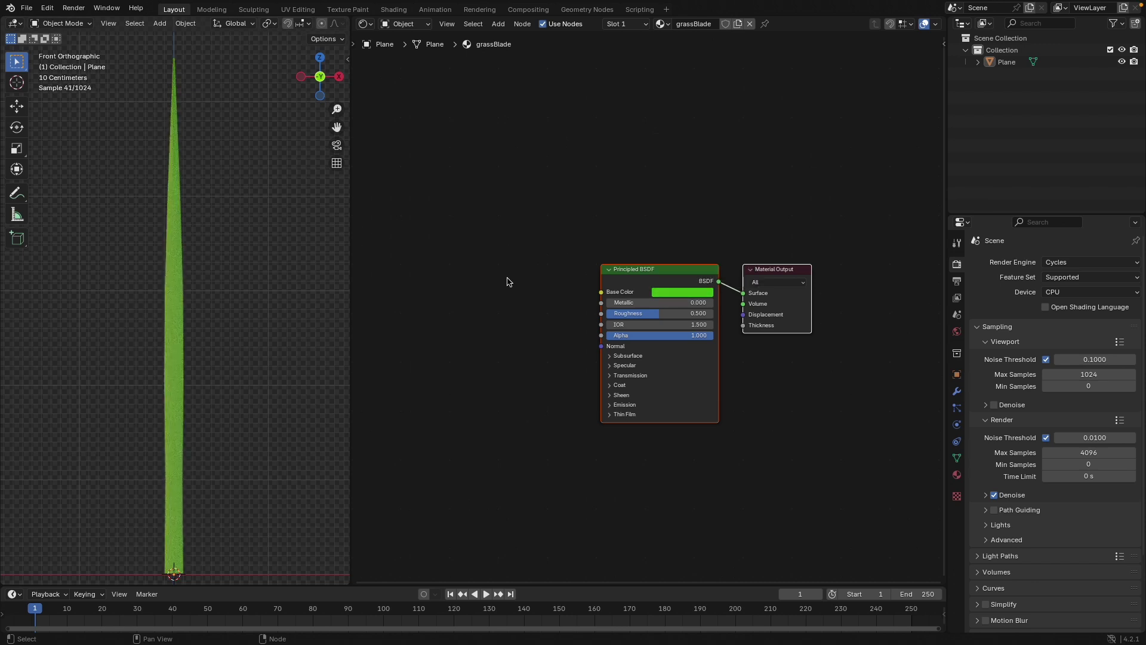
Add a Wave Texture node well ahead of the Principled BSDF and preview its colour output on the blade.
{"action": "scroll", "coordinate": [477, 330], "scroll_direction": "up", "scroll_amount": 1}
{"action": "scroll", "coordinate": [485, 332], "scroll_direction": "down", "scroll_amount": 3}
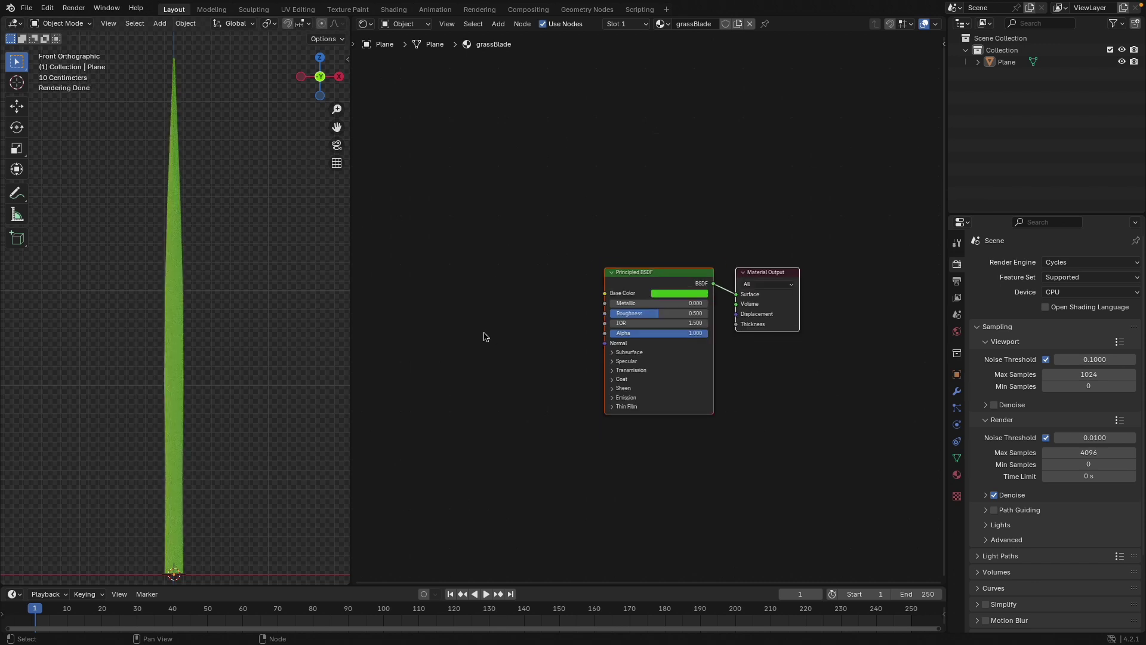
{"action": "middle_click_drag", "start_coordinate": [486, 319], "coordinate": [526, 287]}
{"action": "scroll", "coordinate": [525, 330], "scroll_direction": "down", "scroll_amount": 3}
{"action": "scroll", "coordinate": [526, 334], "scroll_direction": "left", "scroll_amount": 5, "text": "ctrl"}
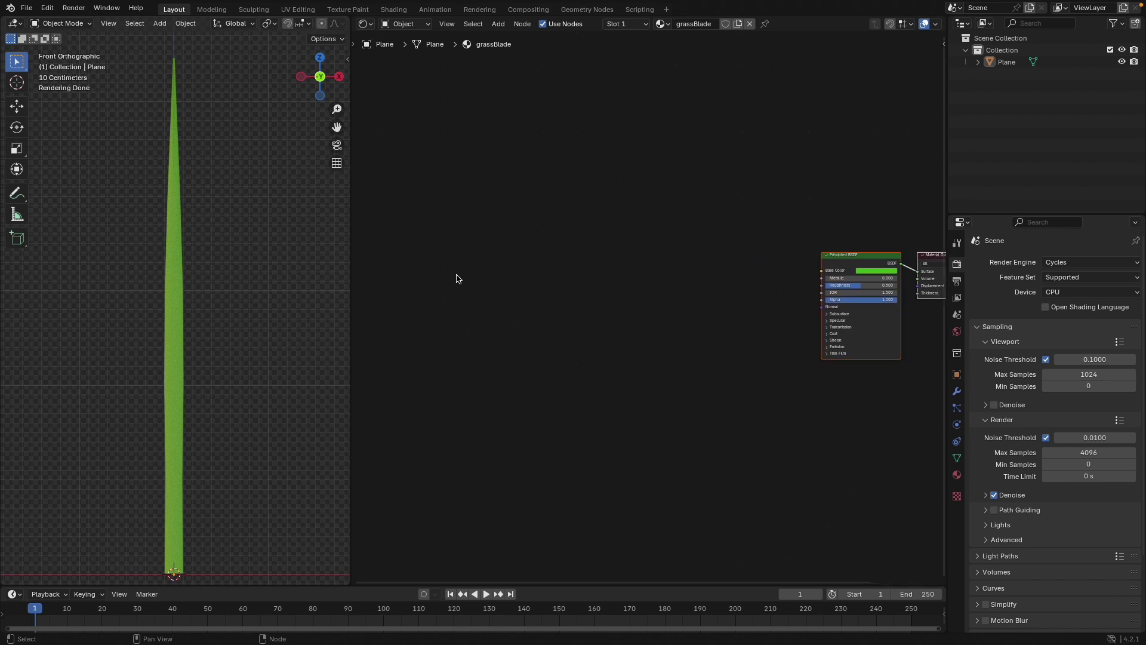
{"action": "key", "text": "shift+a"}
{"action": "type", "text": "wav"}
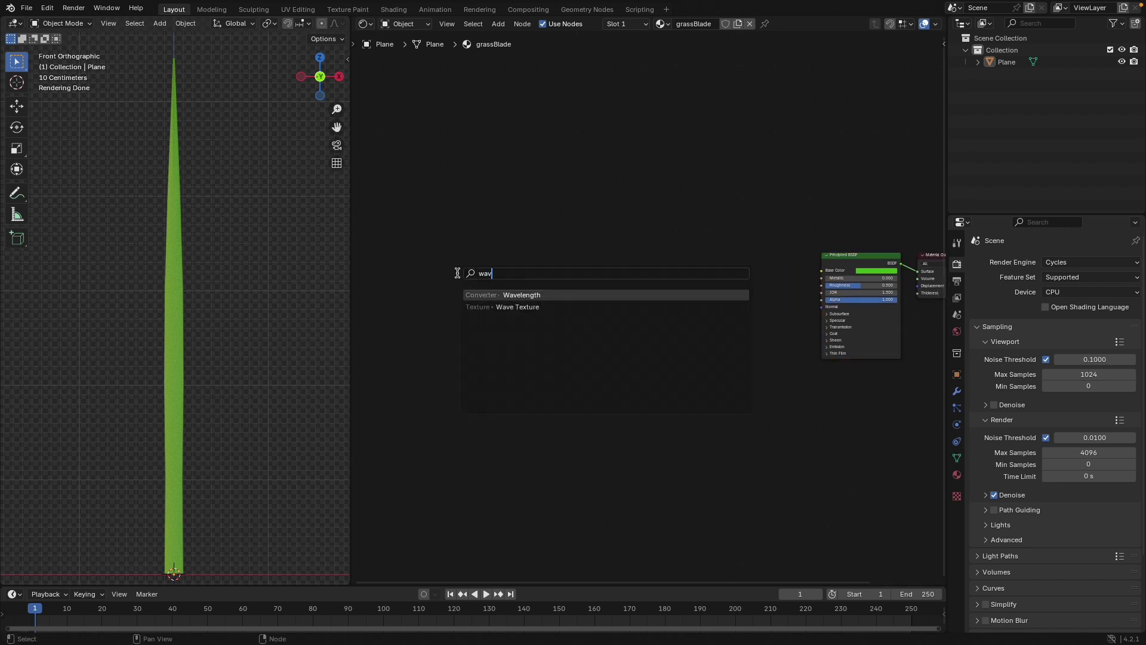
{"action": "key", "text": "Return"}
{"action": "left_click", "coordinate": [504, 256]}
{"action": "left_click", "coordinate": [505, 256], "text": "ctrl+shift"}
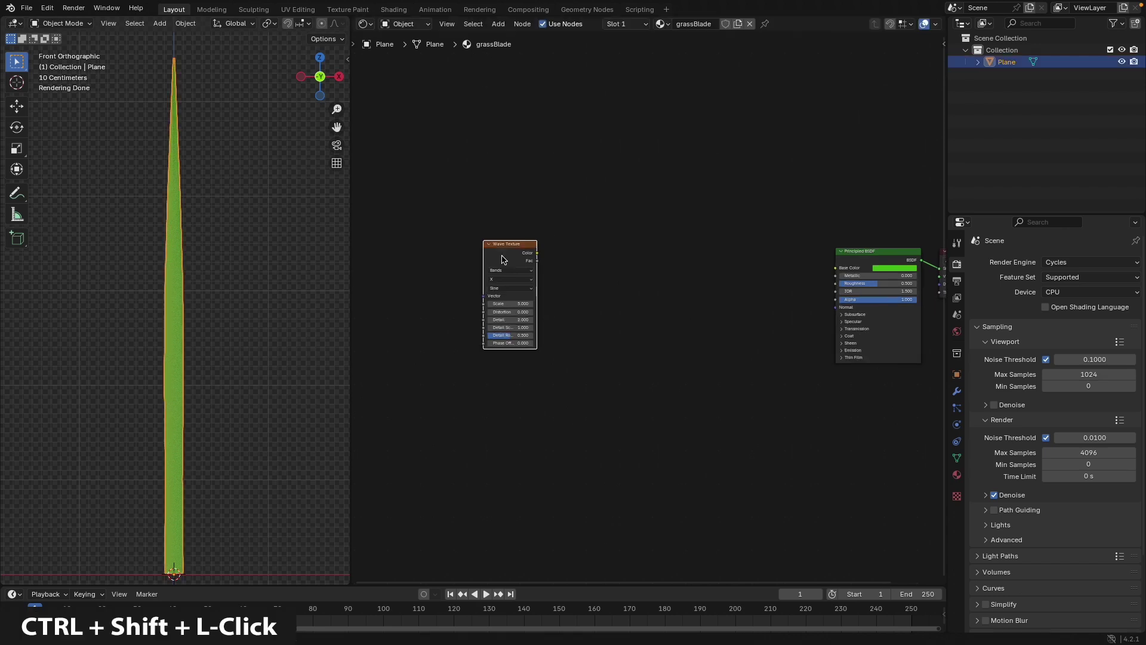
{"action": "scroll", "coordinate": [504, 263], "scroll_direction": "up", "scroll_amount": 2}
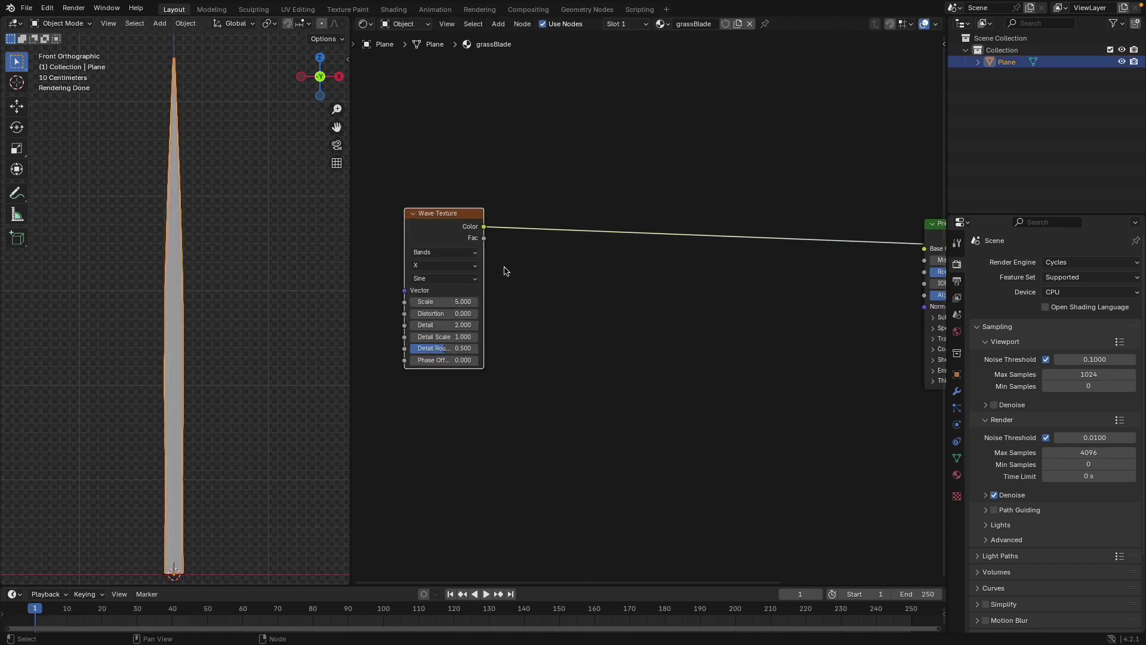
{"action": "scroll", "coordinate": [144, 317], "scroll_direction": "up", "scroll_amount": 5}
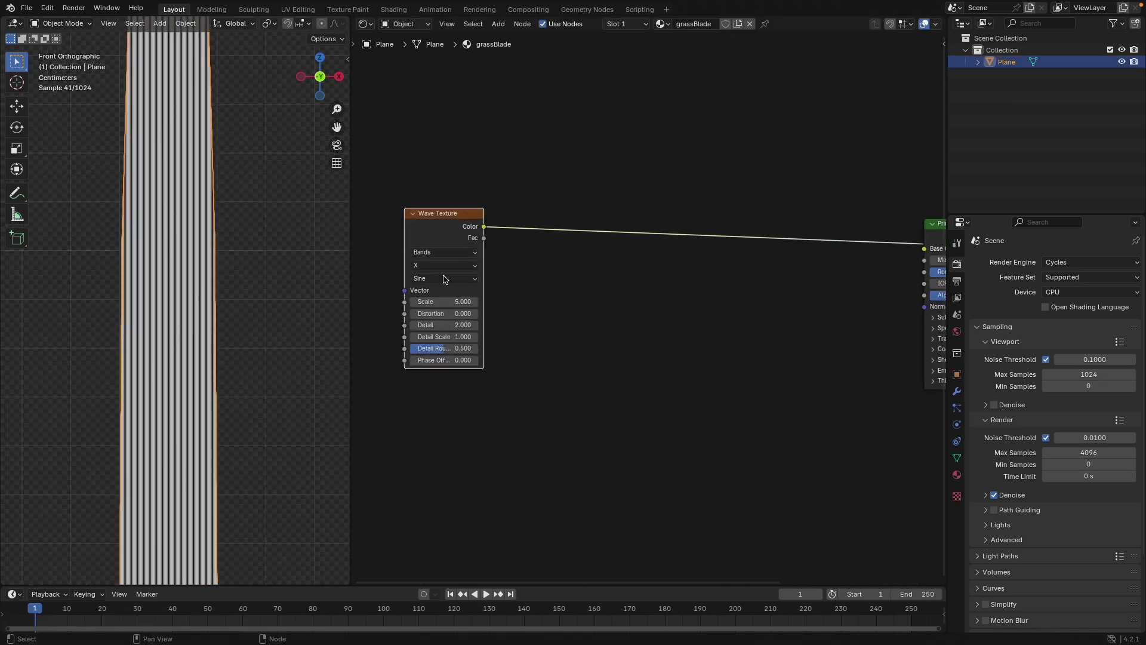
Check the blade's current UV layout in the UV Editor with its mesh in edit mode, and return to the 3D viewport.
{"action": "middle_click_drag", "start_coordinate": [507, 259], "coordinate": [609, 261]}
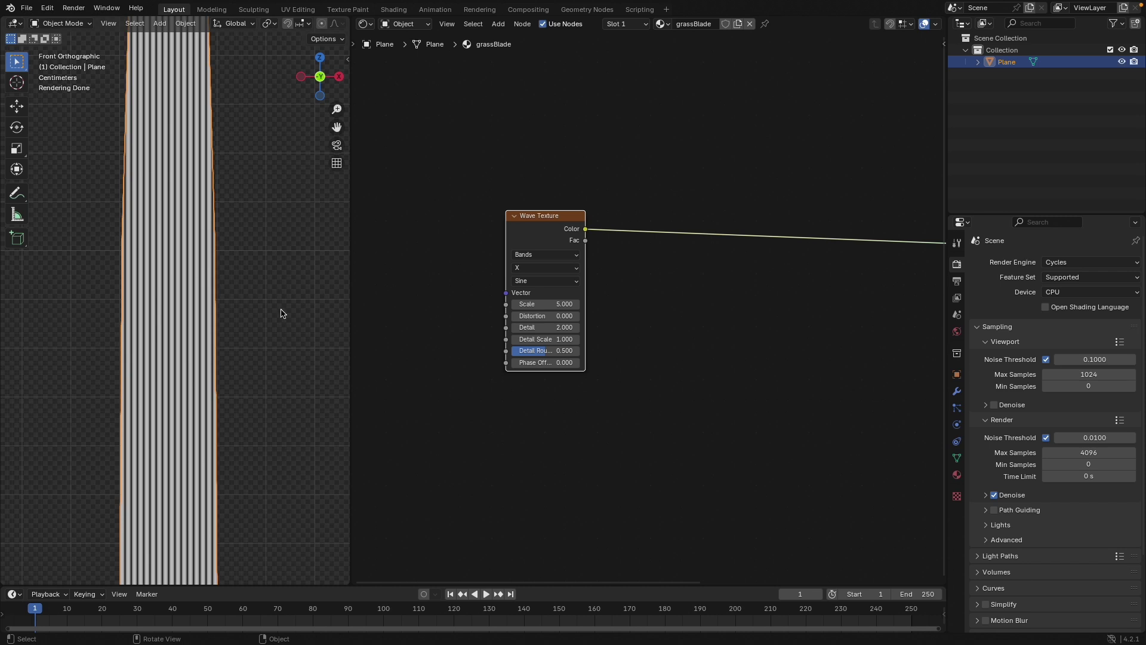
{"action": "scroll", "coordinate": [207, 325], "scroll_direction": "down", "scroll_amount": 4}
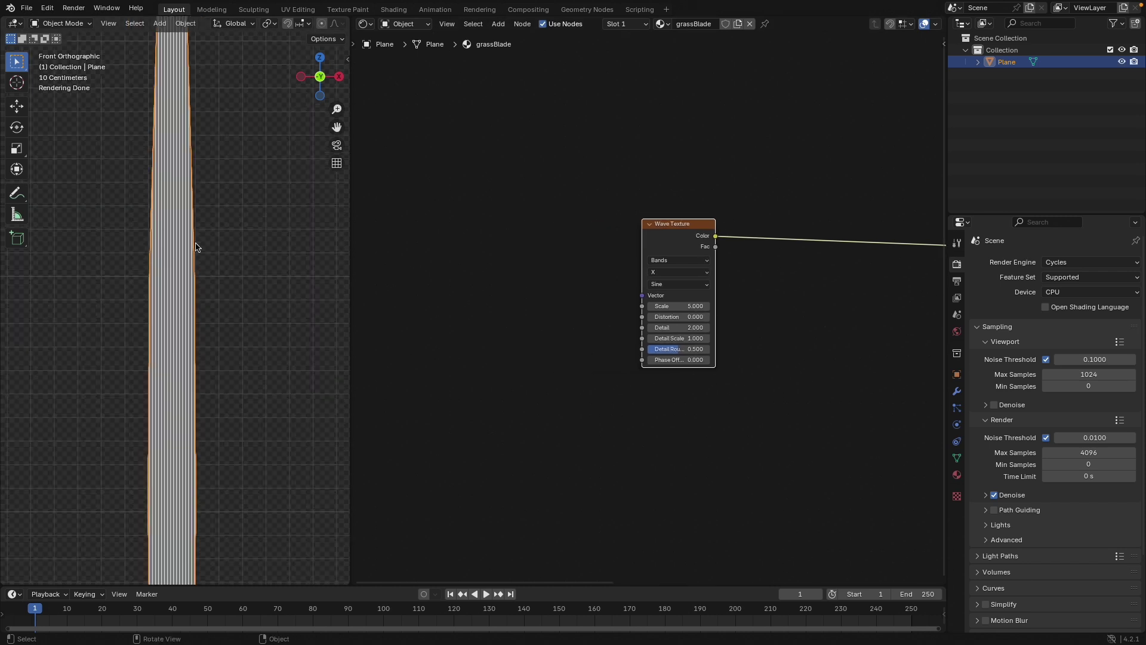
{"action": "key", "text": "Tab"}
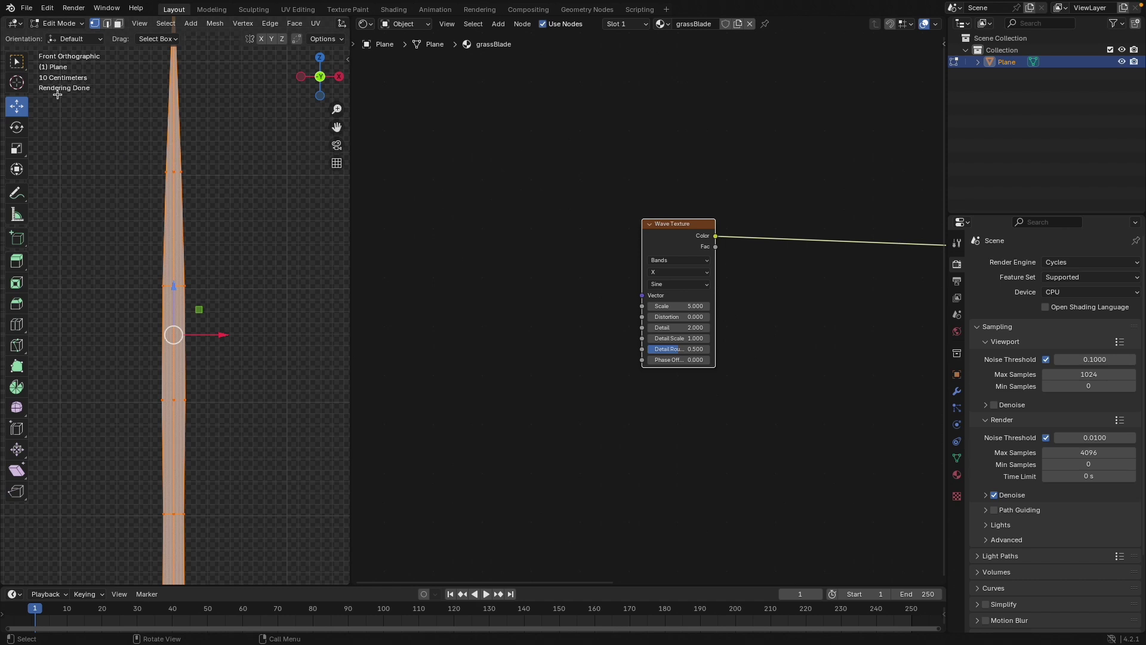
{"action": "left_click", "coordinate": [12, 23]}
{"action": "left_click", "coordinate": [67, 87]}
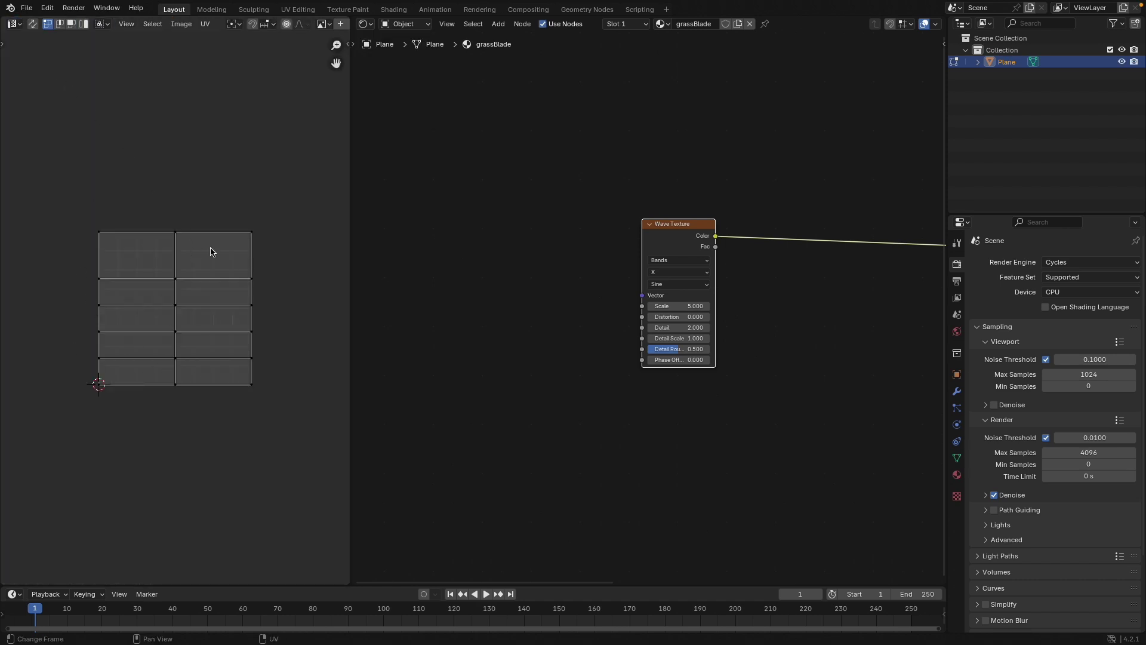
{"action": "left_click", "coordinate": [13, 24]}
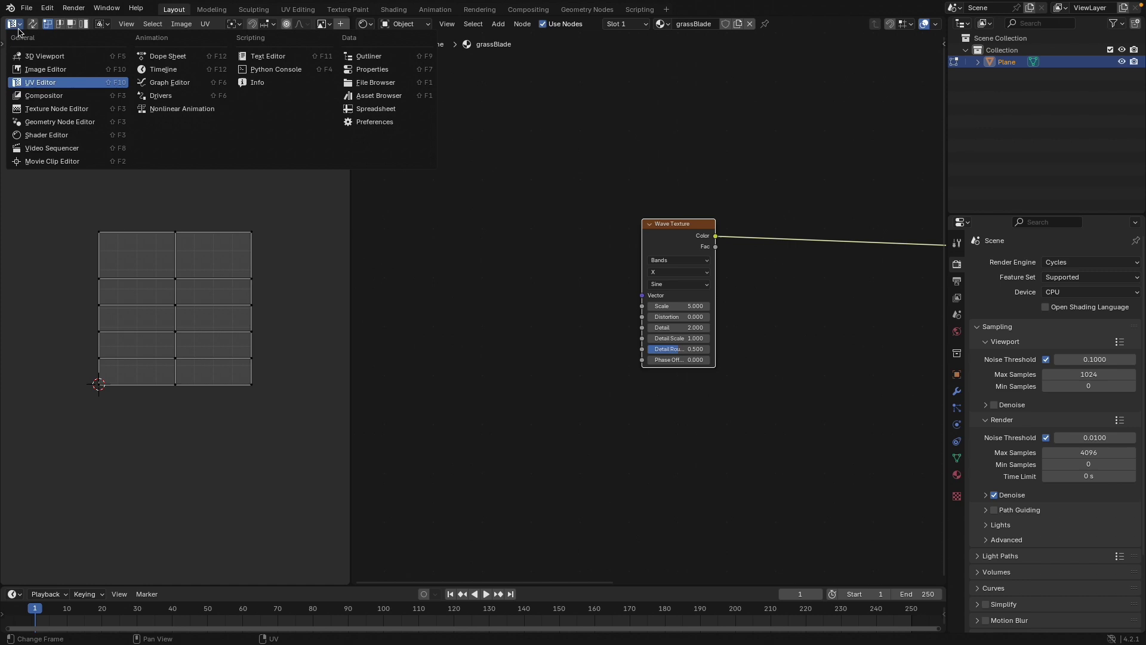
{"action": "left_click", "coordinate": [36, 56]}
Unwrap the blade's mesh with Project from View in the front view and show it in the UV Editor.
{"action": "key", "text": "u"}
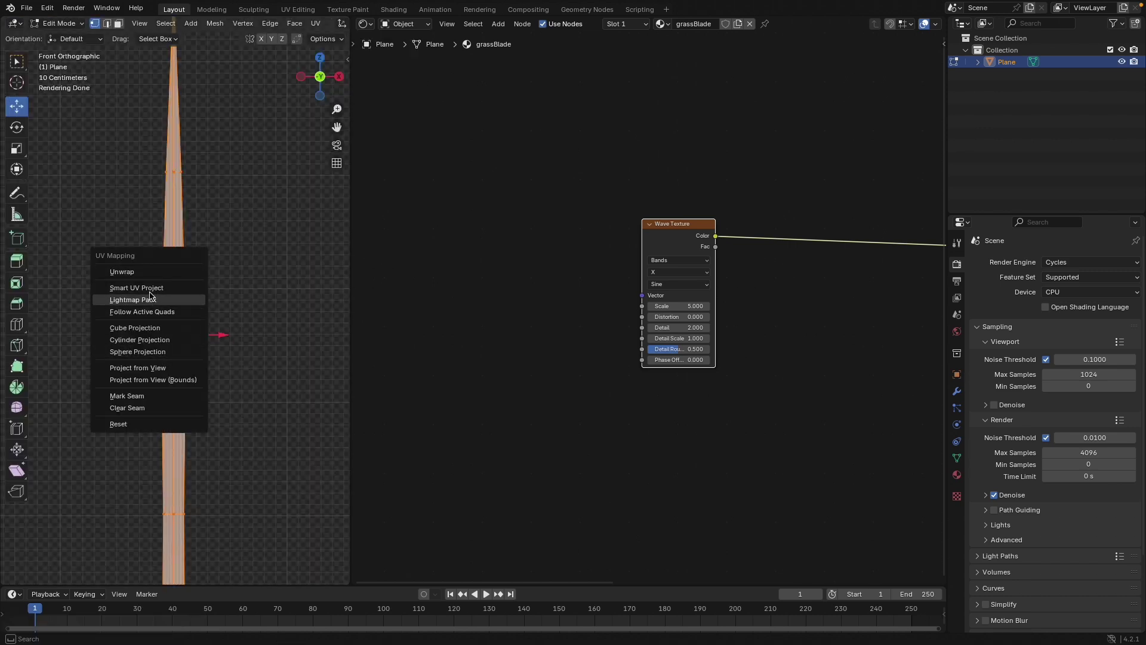
{"action": "left_click", "coordinate": [154, 368]}
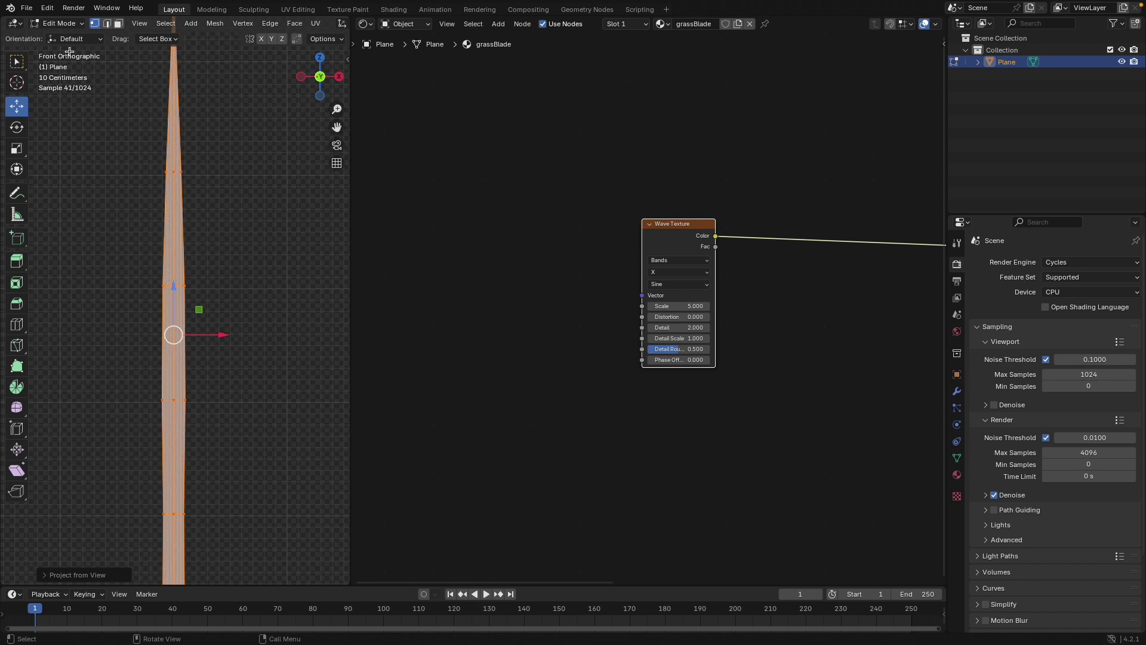
{"action": "left_click", "coordinate": [13, 24]}
{"action": "left_click", "coordinate": [66, 81]}
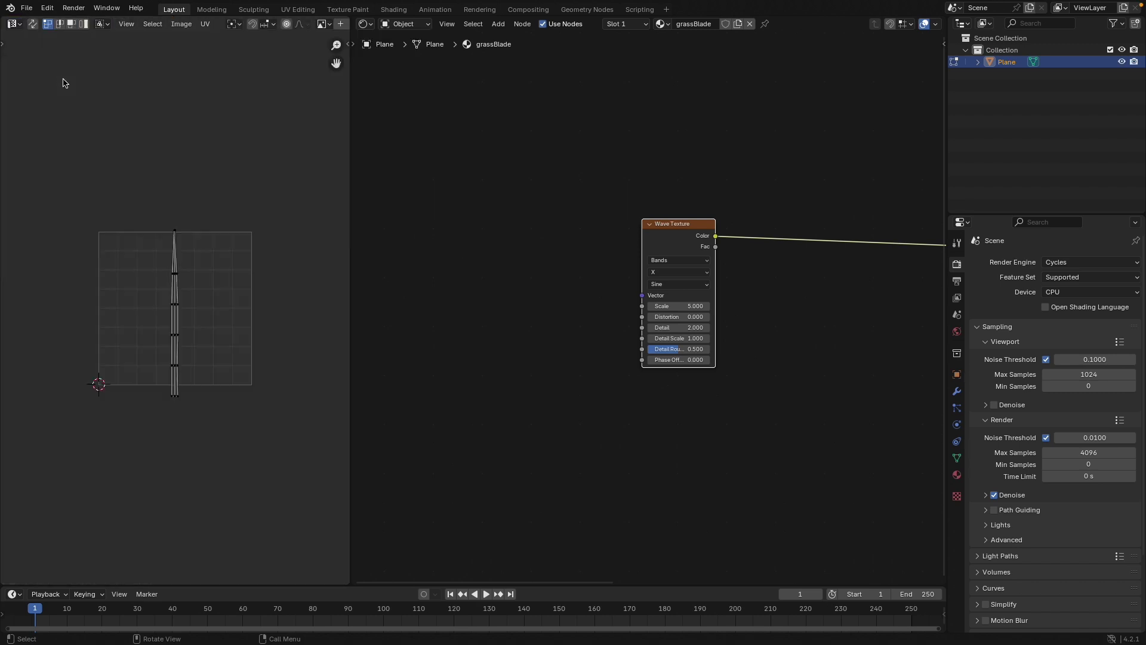
Scale and move the whole blade UV layout to fit vertically inside the UV square, and return to the 3D viewport in object mode.
{"action": "scroll", "coordinate": [203, 327], "scroll_direction": "up", "scroll_amount": 2}
{"action": "key", "text": "a"}
{"action": "key", "text": "KP_Decimal"}
{"action": "key", "text": "s"}
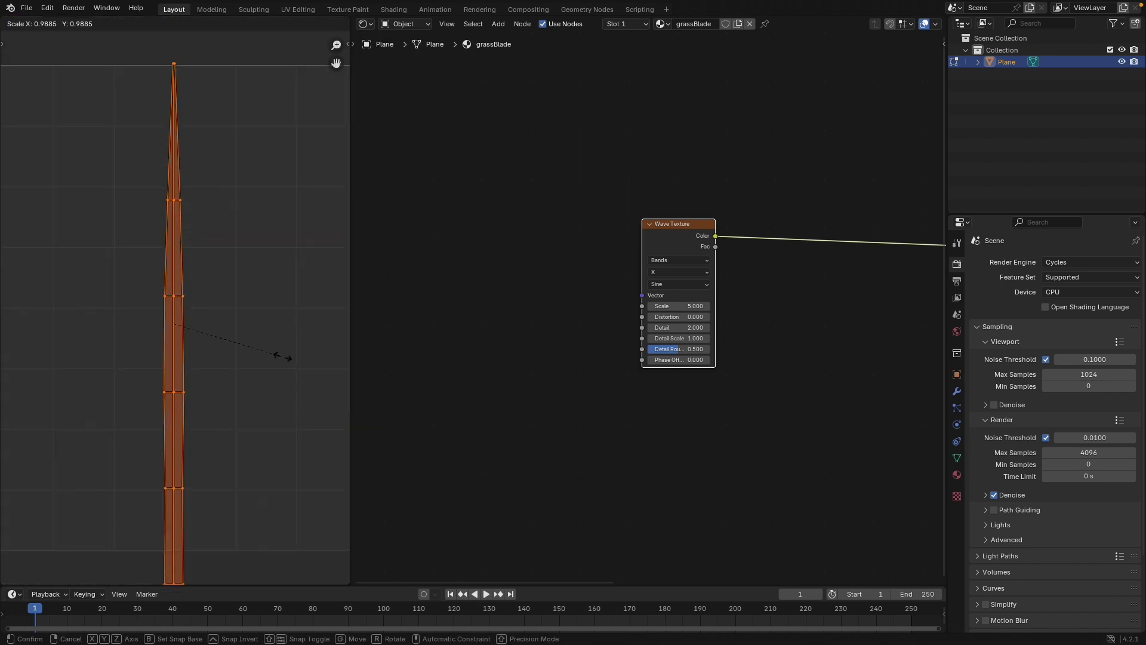
{"action": "key", "text": "s"}
{"action": "key", "text": "y"}
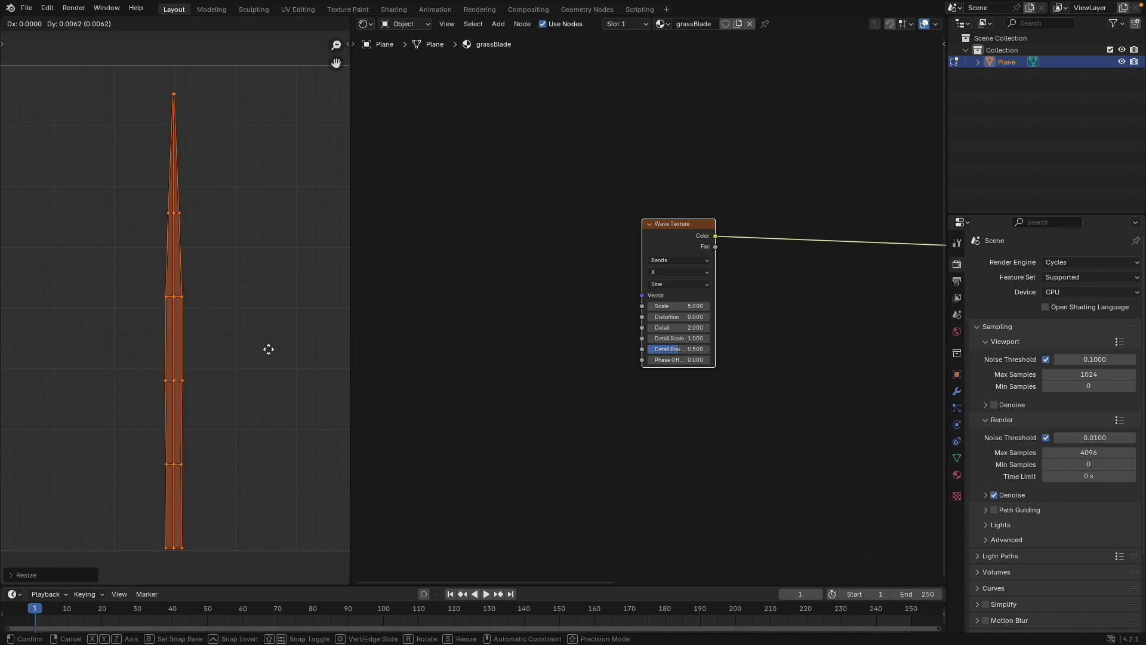
{"action": "left_click", "coordinate": [94, 144]}
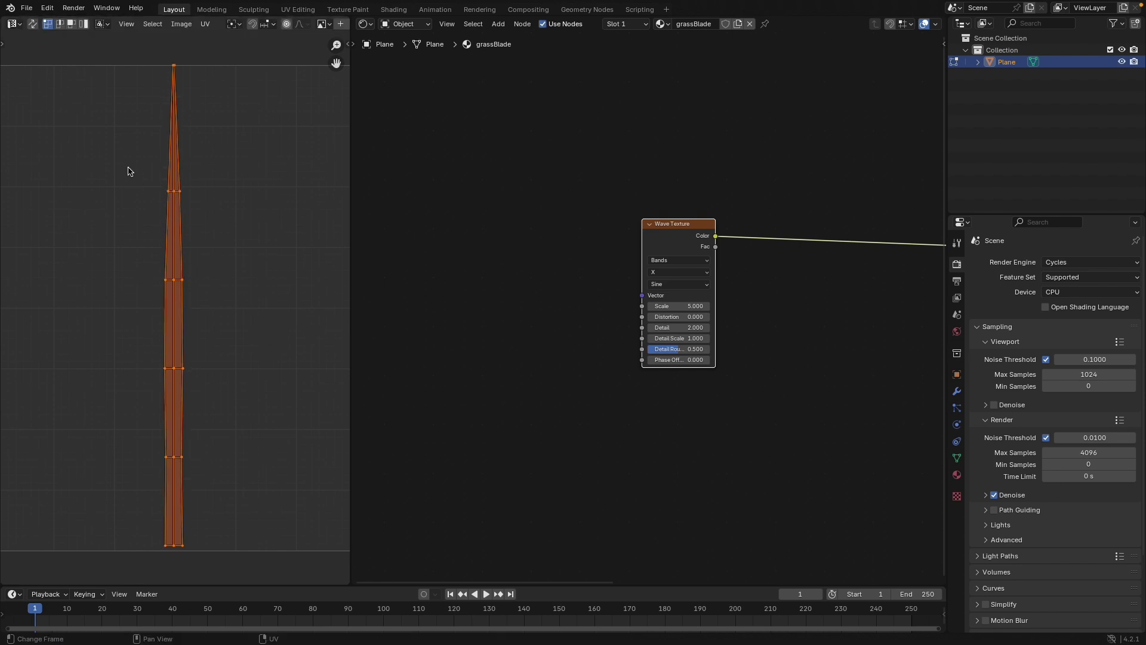
{"action": "left_click", "coordinate": [13, 24]}
{"action": "left_click", "coordinate": [45, 73]}
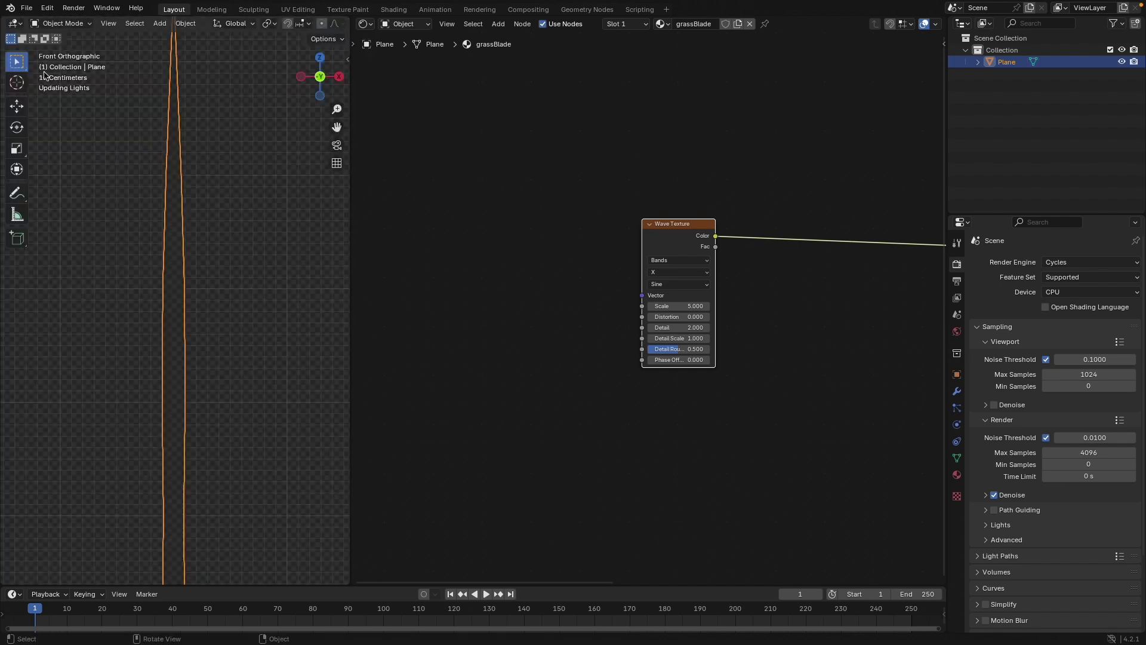
Add a Texture Coordinate node, feed its UV output into the Wave Texture's Vector input, and line the two nodes up.
{"action": "scroll", "coordinate": [576, 343], "scroll_direction": "up", "scroll_amount": 1}
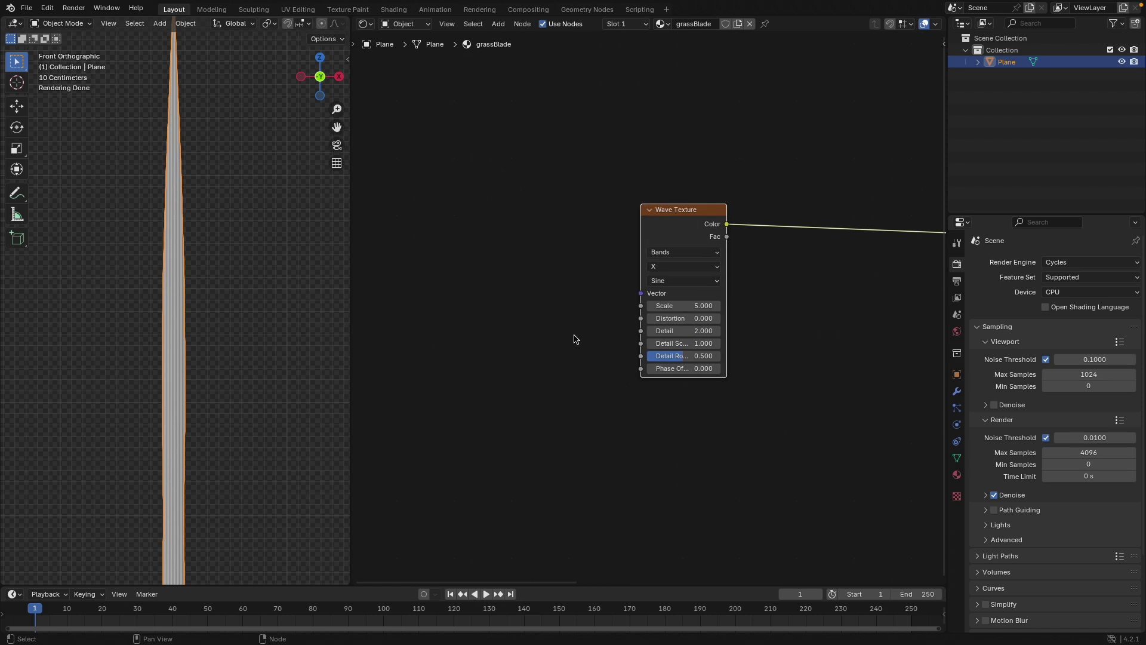
{"action": "scroll", "coordinate": [575, 339], "scroll_direction": "up", "scroll_amount": 1}
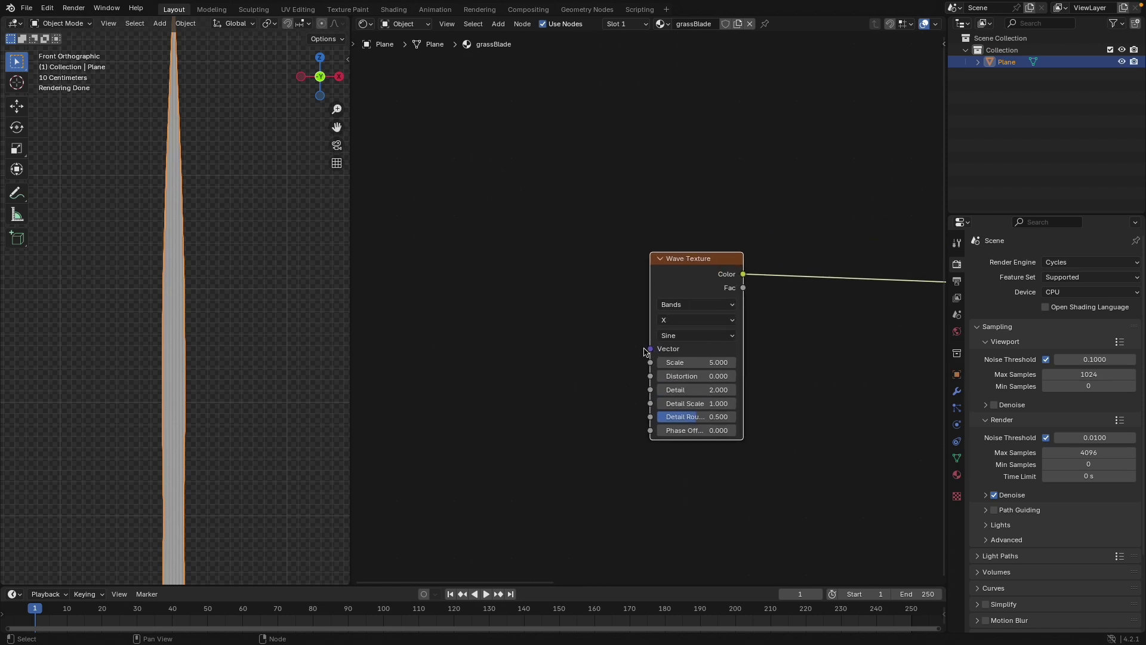
{"action": "left_click_drag", "start_coordinate": [650, 349], "coordinate": [463, 315]}
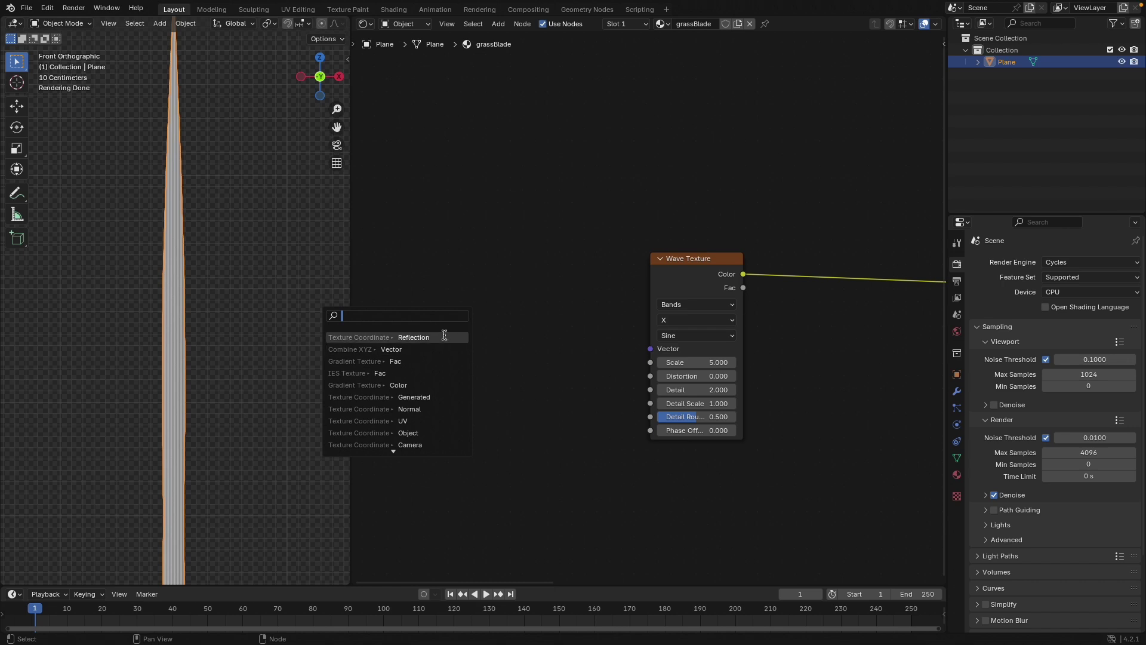
{"action": "left_click", "coordinate": [445, 337]}
{"action": "left_click", "coordinate": [449, 382]}
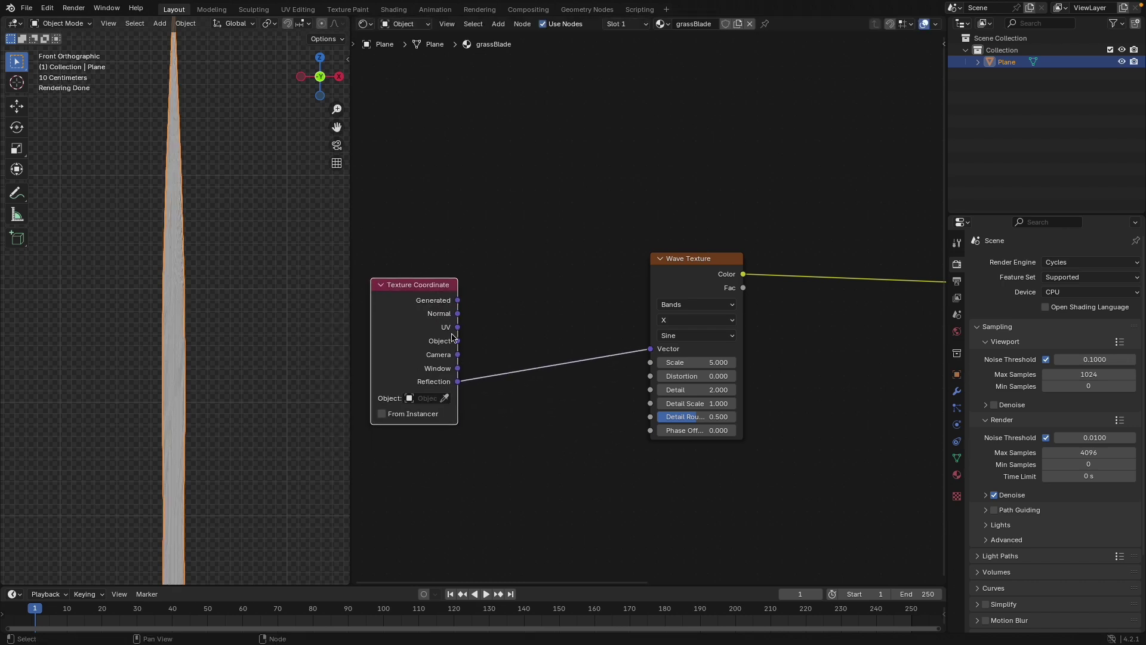
{"action": "left_click_drag", "start_coordinate": [458, 327], "coordinate": [650, 348]}
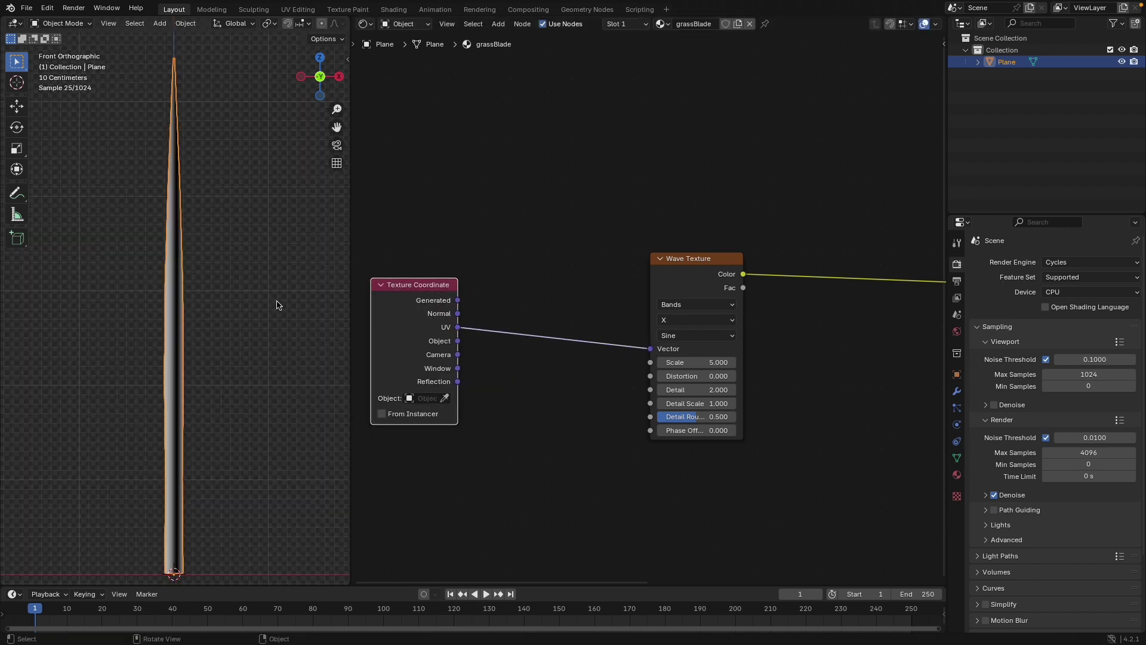
{"action": "left_click_drag", "start_coordinate": [687, 281], "coordinate": [670, 259]}
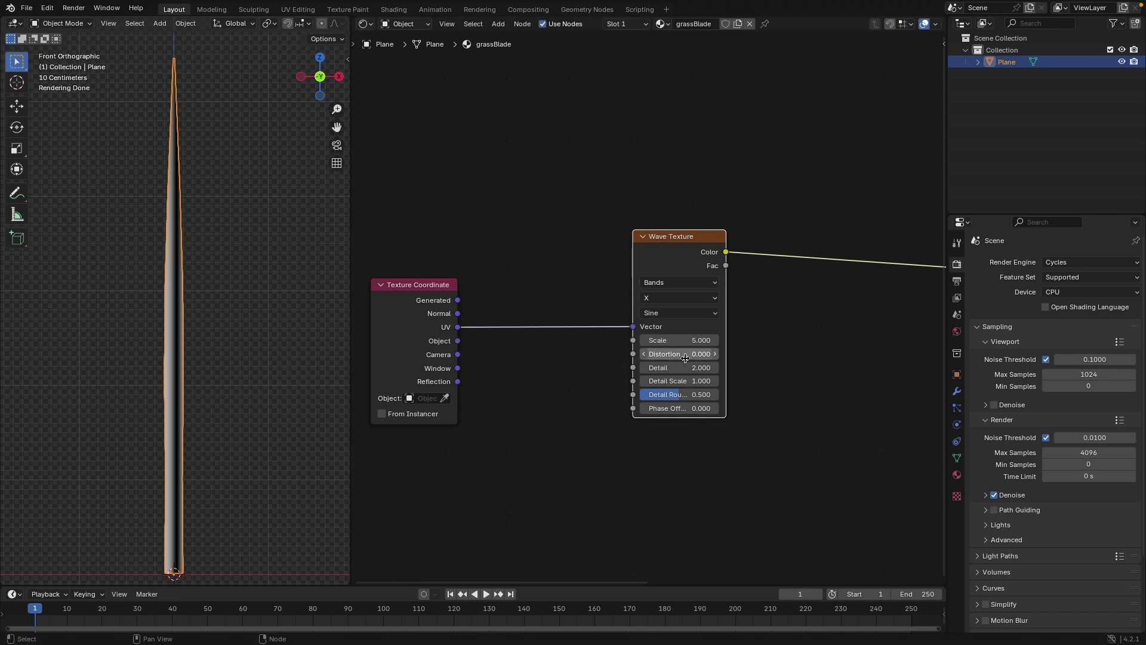
Set the Wave Texture's Scale to 15.170 and check the bands on the blade up close.
{"action": "left_click", "coordinate": [669, 339]}
{"action": "left_click_drag", "start_coordinate": [680, 340], "coordinate": [770, 340]}
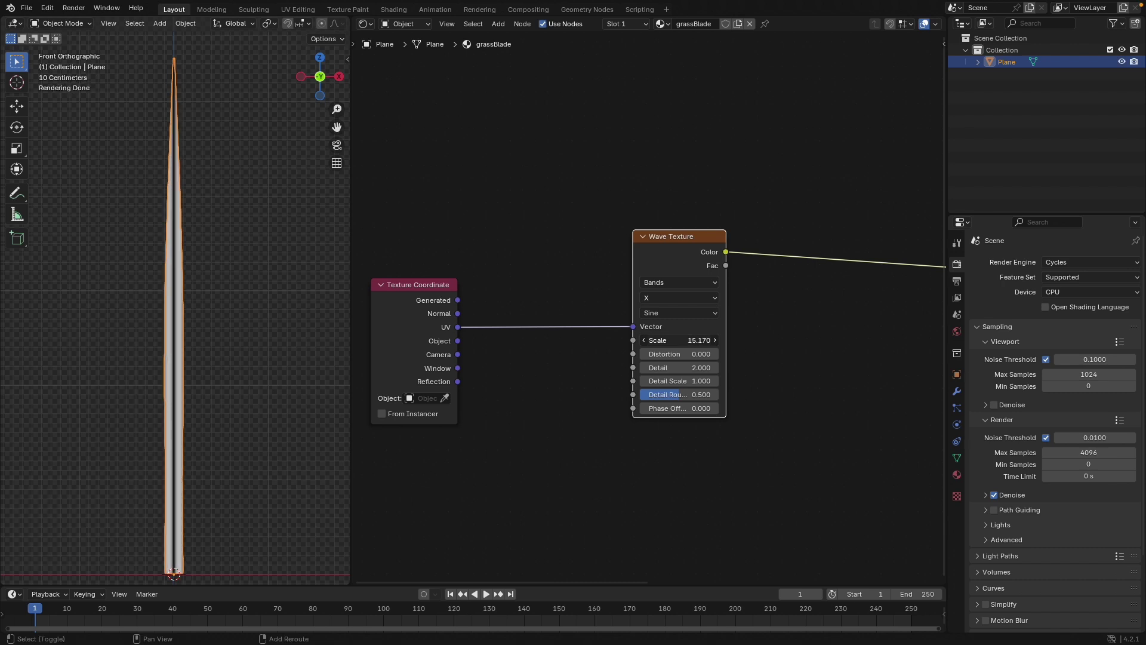
{"action": "scroll", "coordinate": [102, 338], "scroll_direction": "up", "scroll_amount": 8}
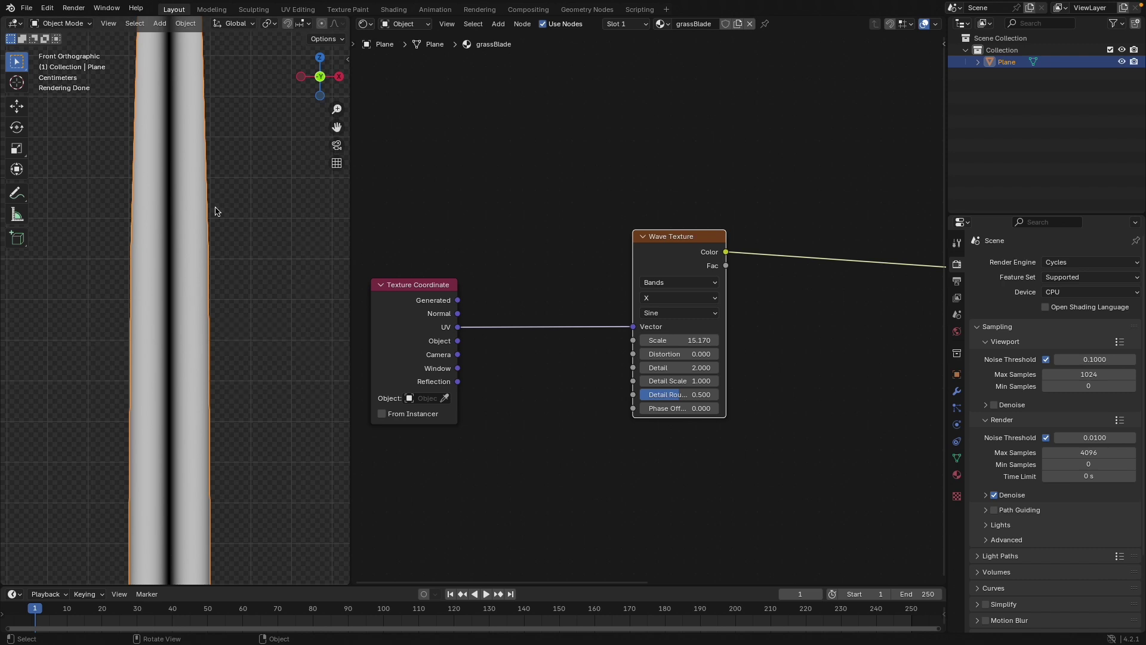
Set the Wave Texture's Distortion to 3, Detail to 15 and Detail Roughness to 0.931.
{"action": "scroll", "coordinate": [572, 387], "scroll_direction": "up", "scroll_amount": 1}
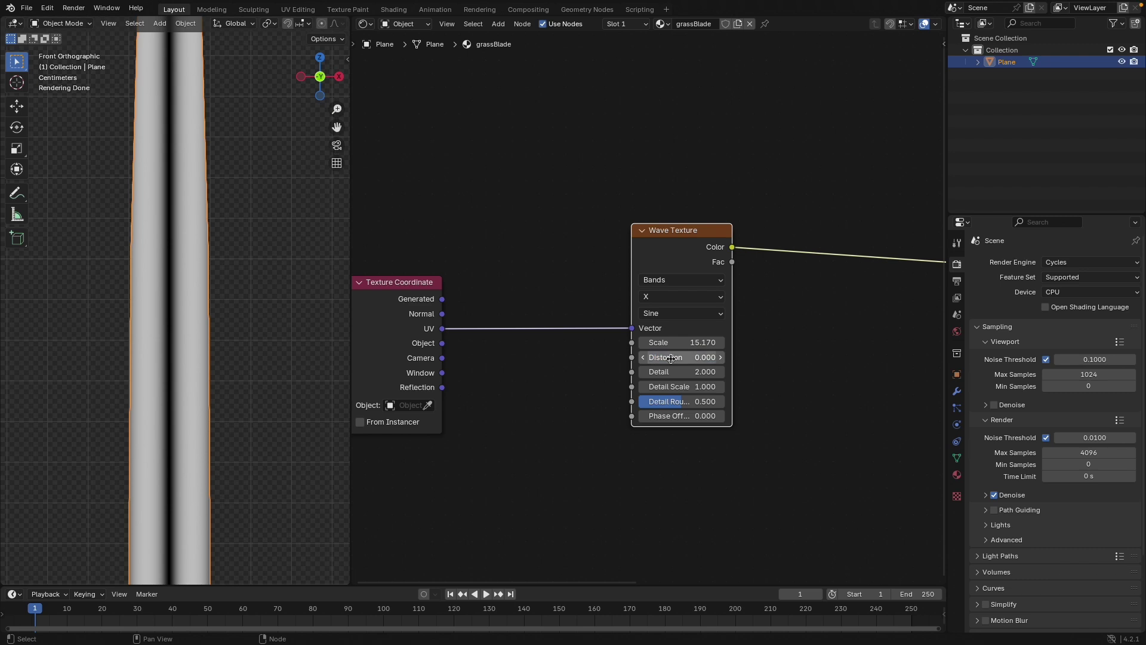
{"action": "middle_click_drag", "start_coordinate": [655, 360], "coordinate": [641, 308]}
{"action": "left_click", "coordinate": [662, 304]}
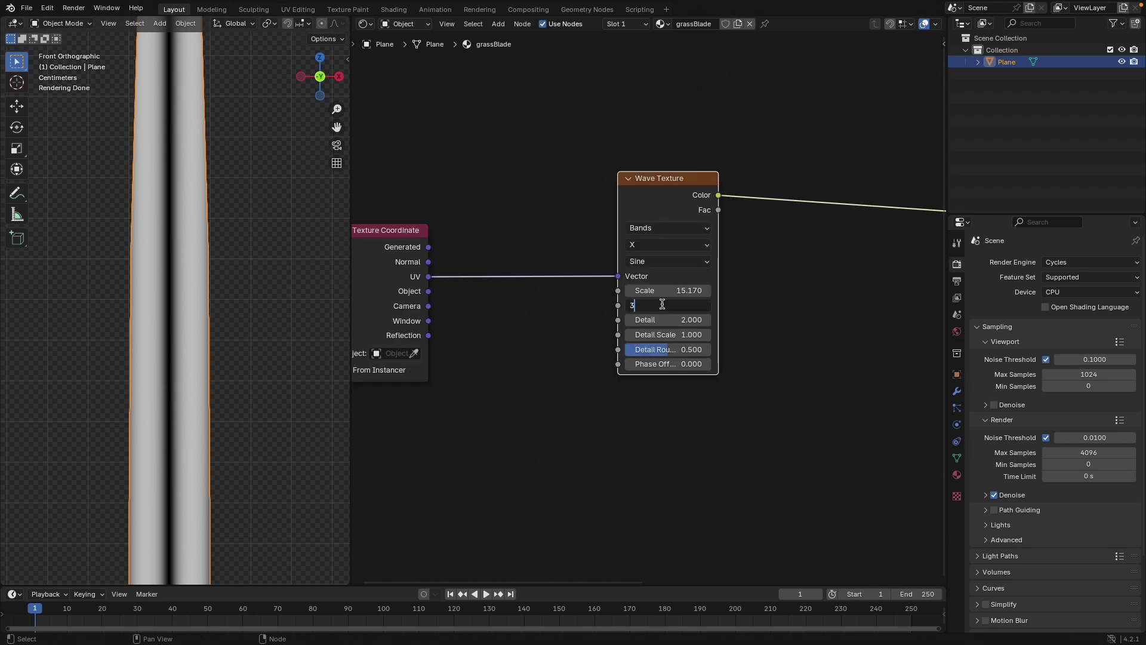
{"action": "type", "text": "3"}
{"action": "key", "text": "Return"}
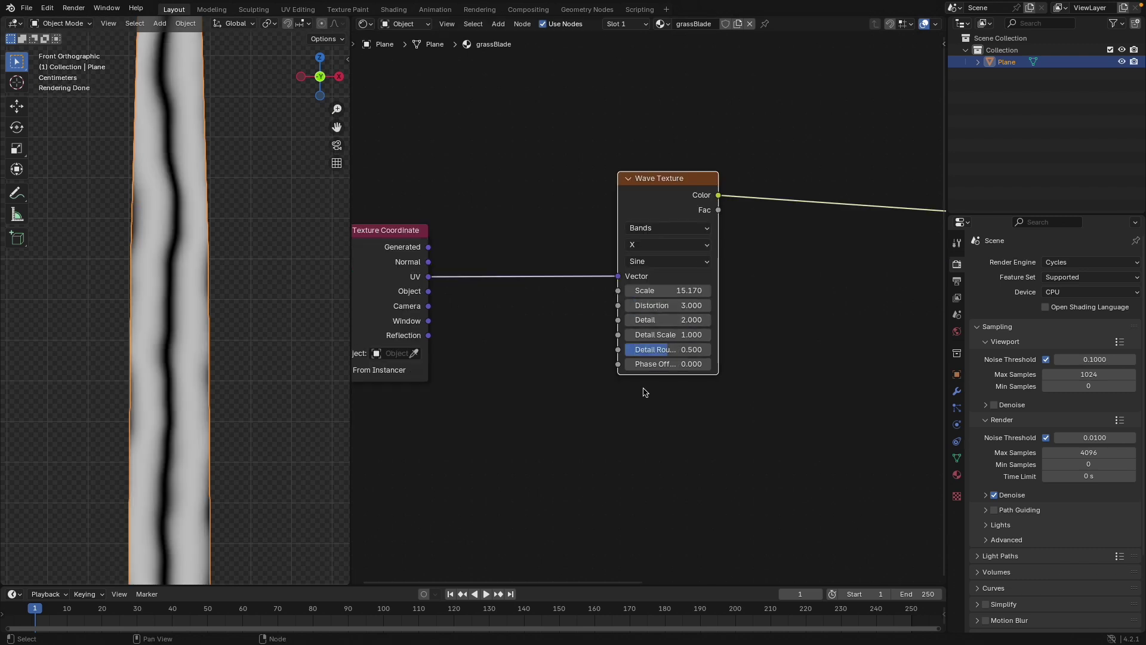
{"action": "left_click", "coordinate": [655, 321]}
{"action": "type", "text": "15"}
{"action": "key", "text": "Return"}
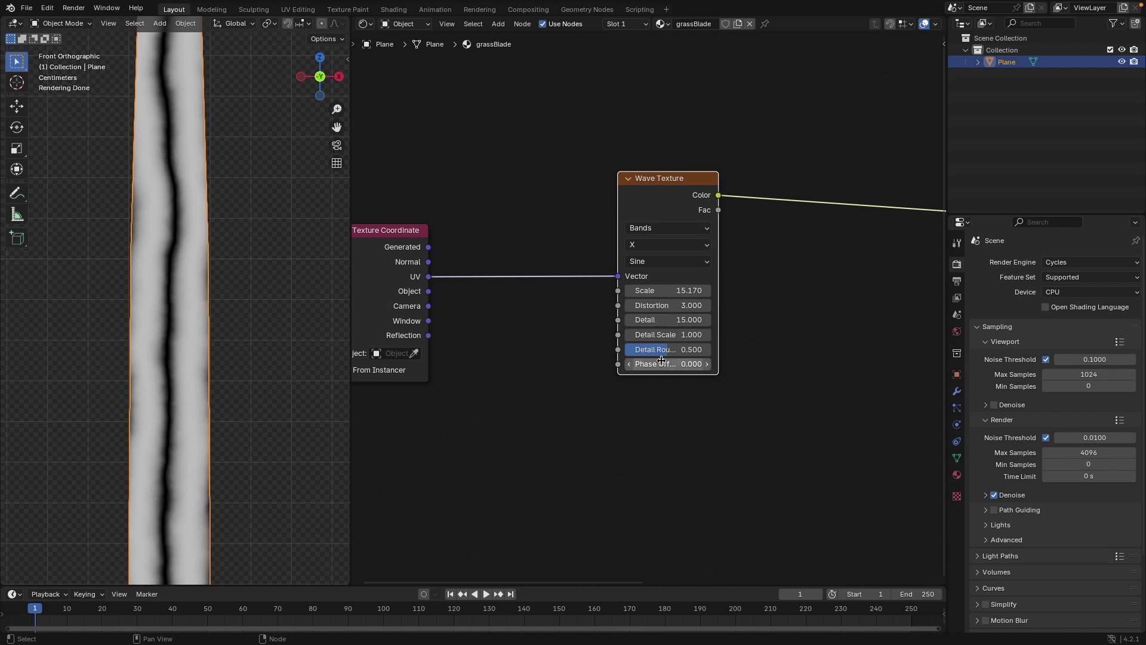
{"action": "left_click_drag", "start_coordinate": [655, 349], "coordinate": [705, 349]}
{"action": "scroll", "coordinate": [298, 282], "scroll_direction": "up", "scroll_amount": 4}
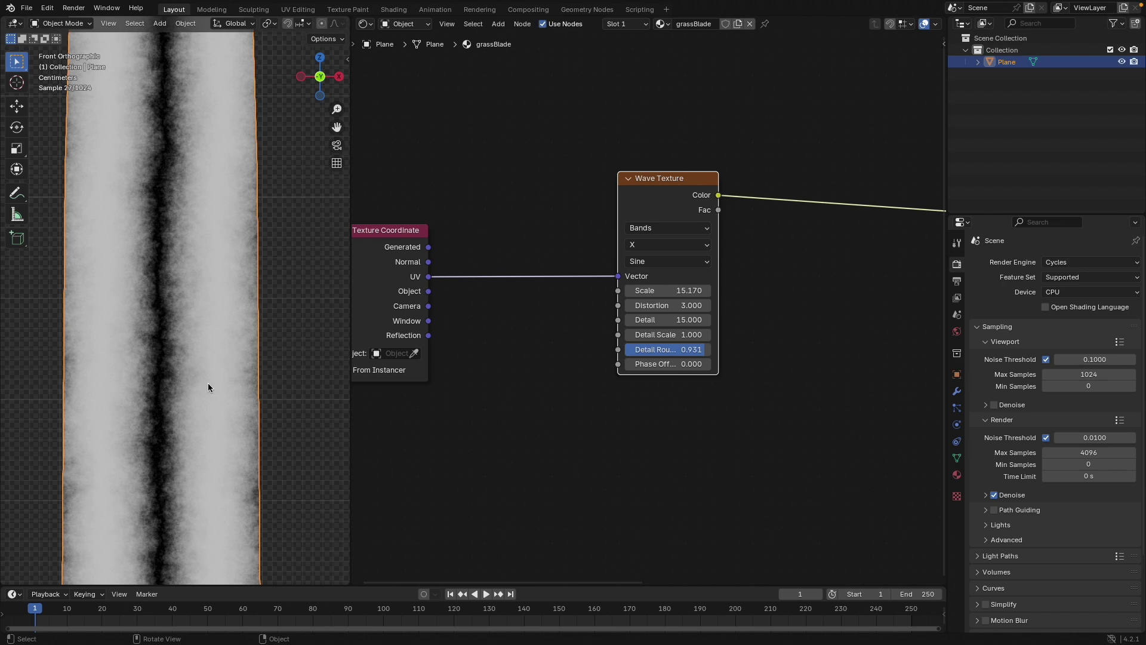
{"action": "scroll", "coordinate": [153, 319], "scroll_direction": "down", "scroll_amount": 6}
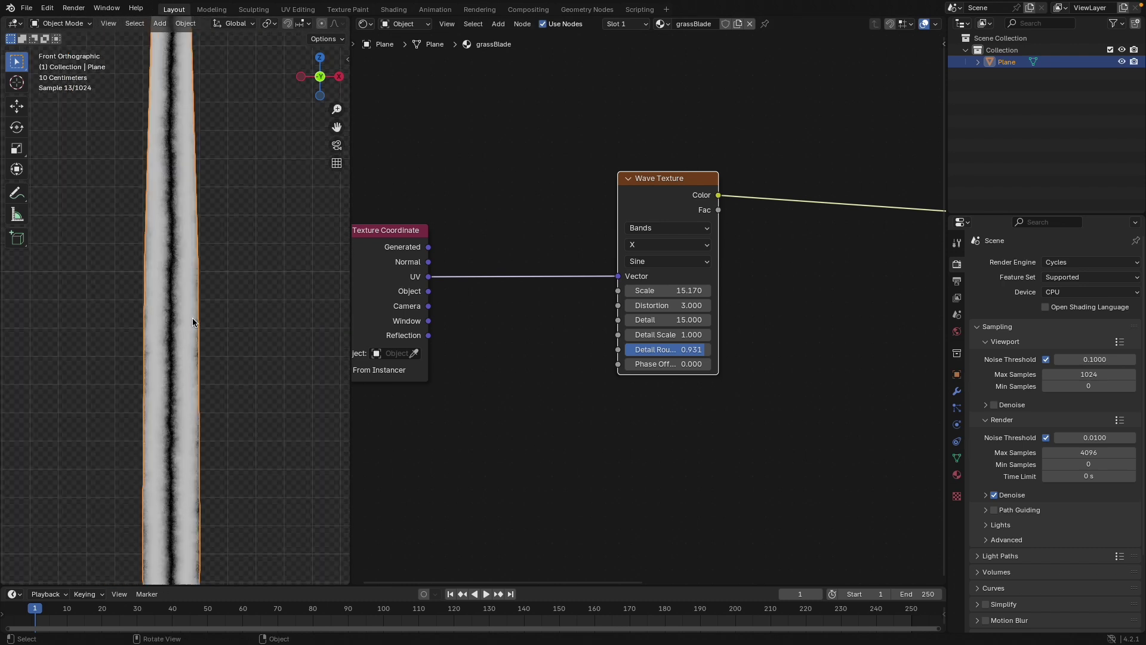
Move the Wave Texture node down and place a duplicate above it that keeps the UV input link.
{"action": "middle_click_drag", "start_coordinate": [516, 251], "coordinate": [484, 332]}
{"action": "left_click_drag", "start_coordinate": [612, 269], "coordinate": [617, 405]}
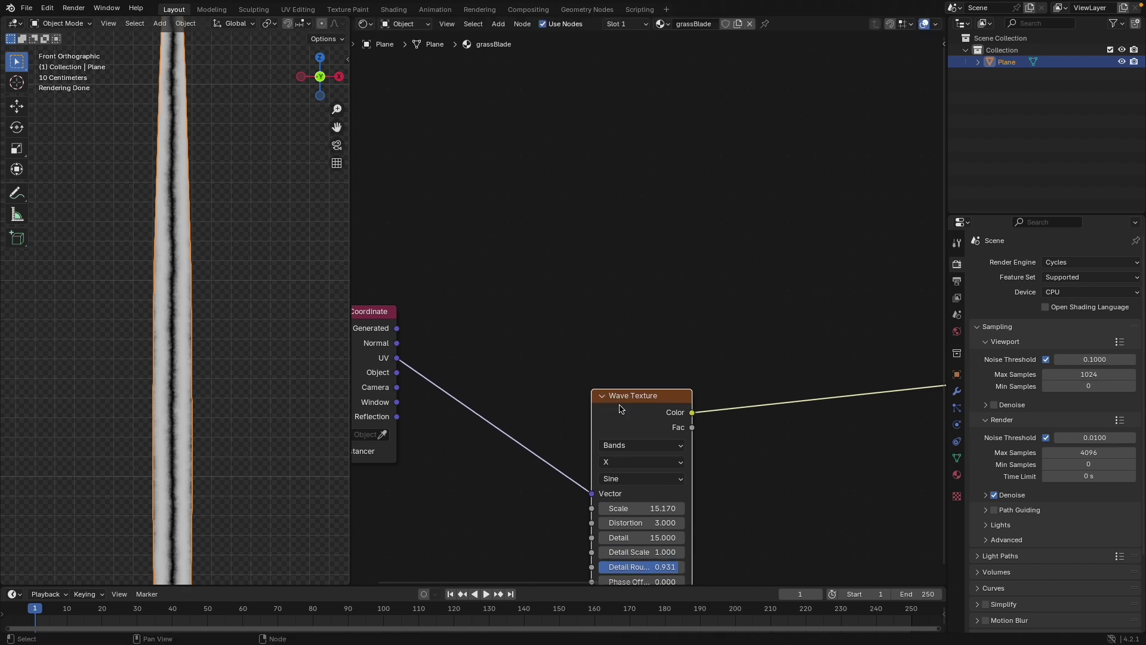
{"action": "key", "text": "ctrl+shift+d"}
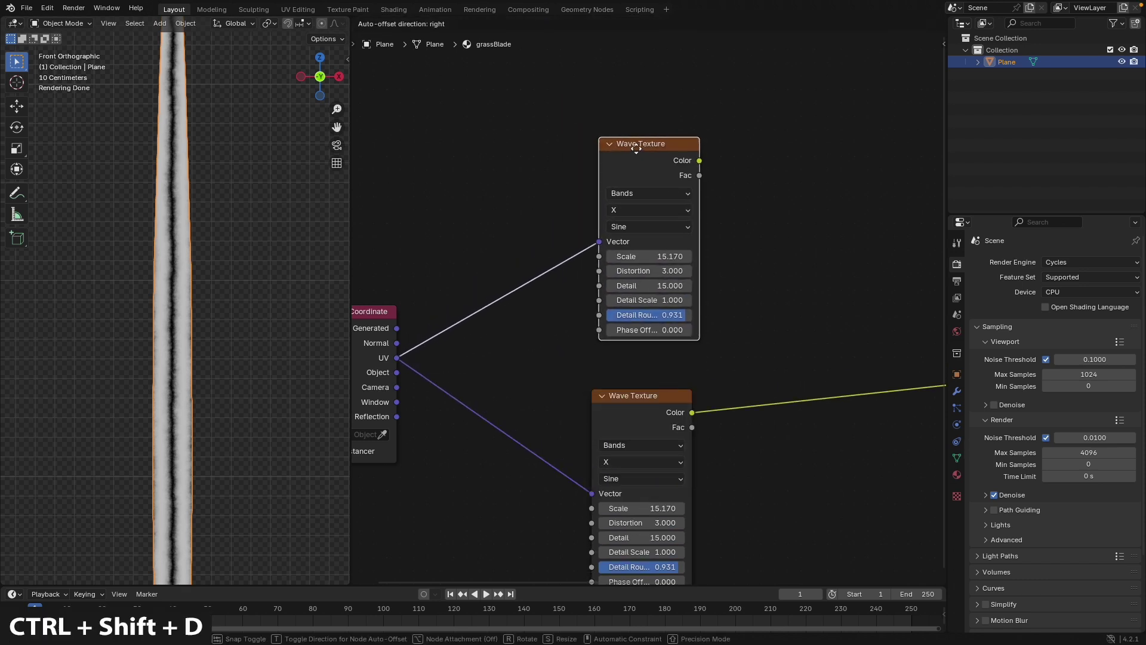
{"action": "left_click", "coordinate": [630, 152]}
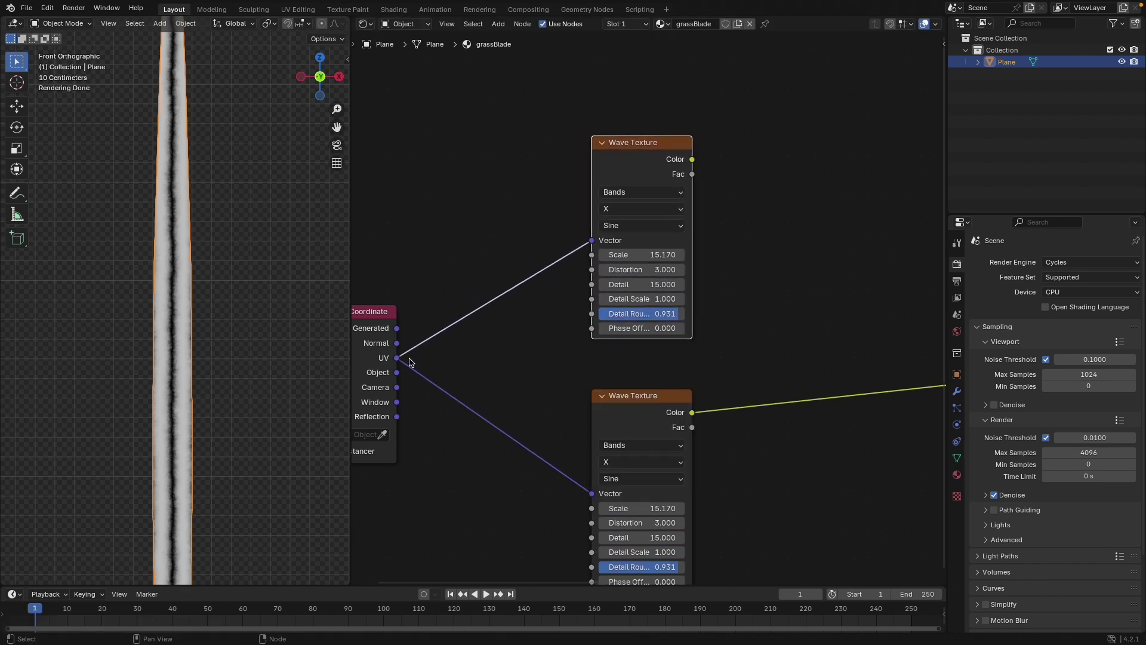
Set the duplicated Wave Texture's Scale to 200 and preview its colour output on the blade.
{"action": "scroll", "coordinate": [478, 376], "scroll_direction": "down", "scroll_amount": 1, "text": "shift"}
{"action": "left_click", "coordinate": [649, 243]}
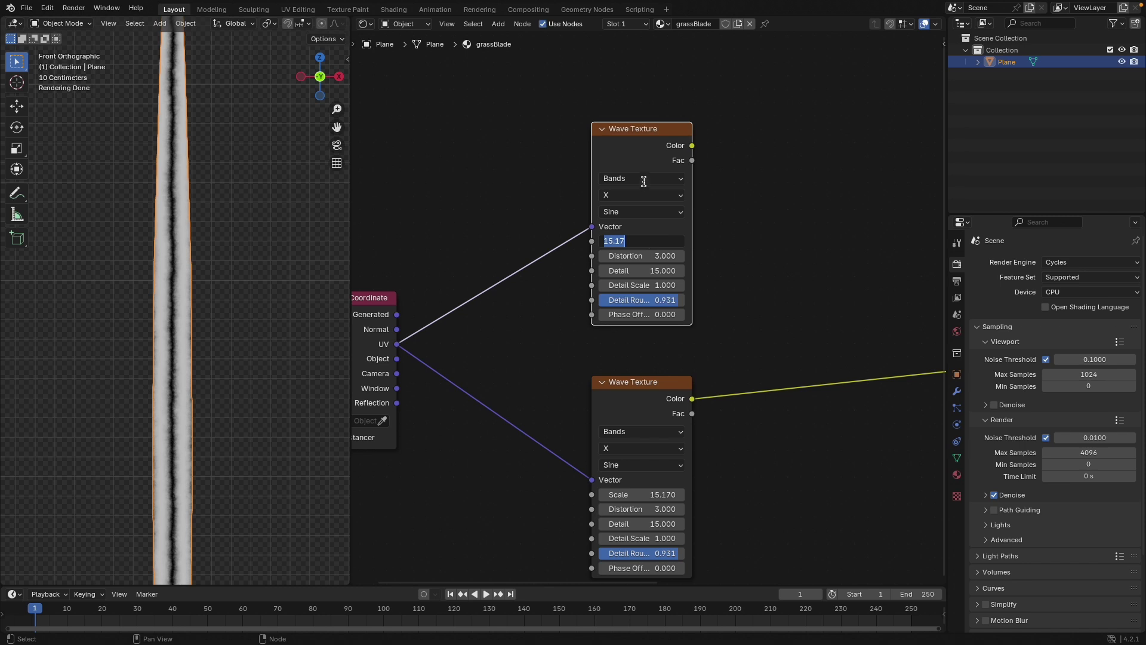
{"action": "type", "text": "200"}
{"action": "key", "text": "Return"}
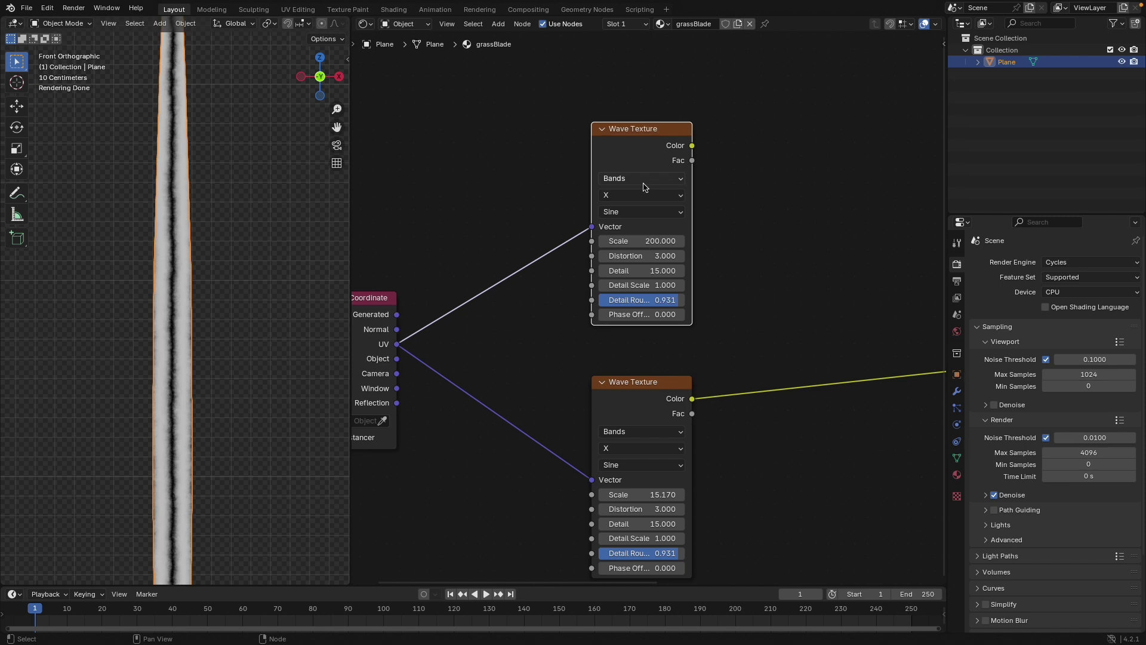
{"action": "left_click", "coordinate": [639, 154], "text": "ctrl+shift"}
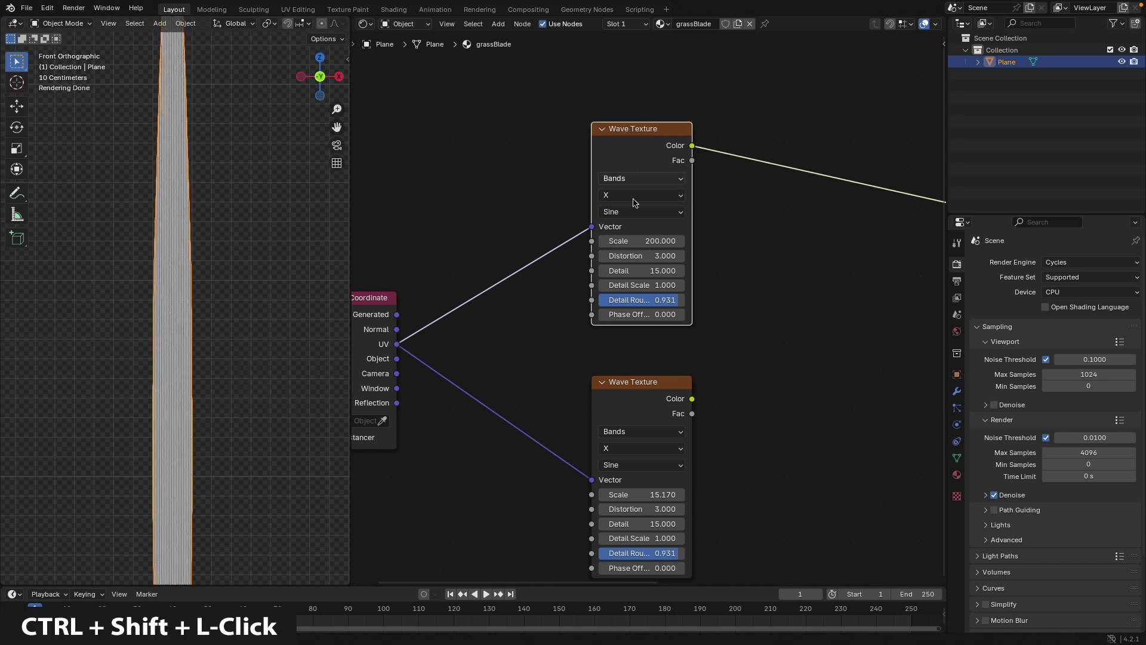
{"action": "scroll", "coordinate": [138, 279], "scroll_direction": "up", "scroll_amount": 4}
{"action": "scroll", "coordinate": [139, 279], "scroll_direction": "up", "scroll_amount": 3}
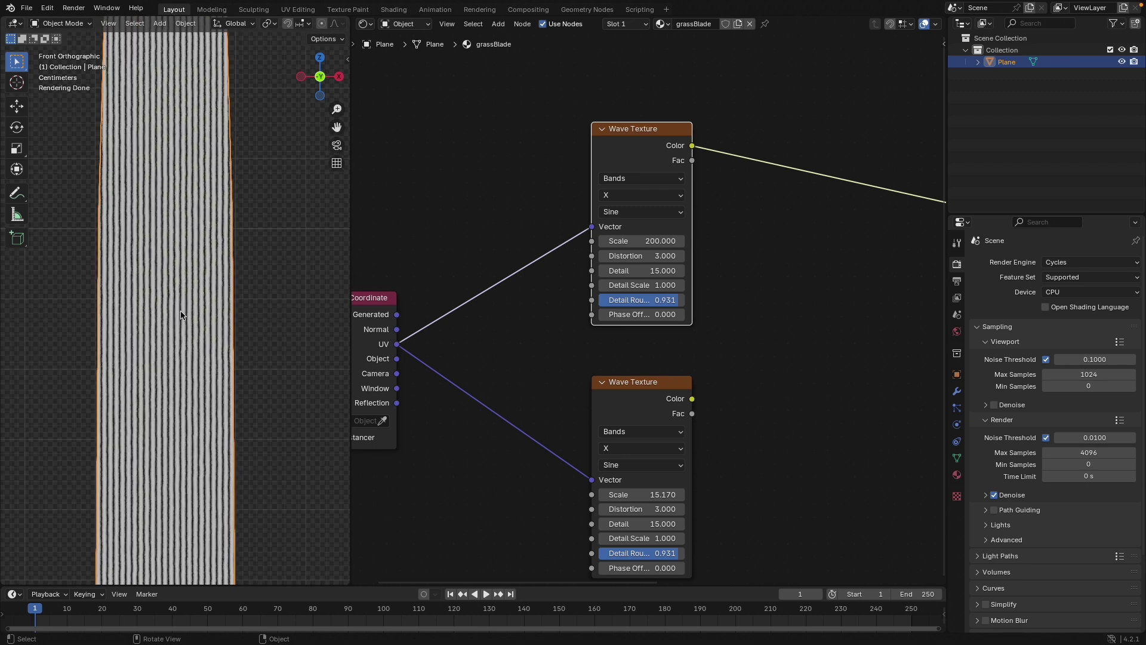
Set the upper Wave Texture's Distortion to 6, Detail to 7, Detail Scale to 0.5 and Detail Roughness to 1.
{"action": "left_click", "coordinate": [638, 256]}
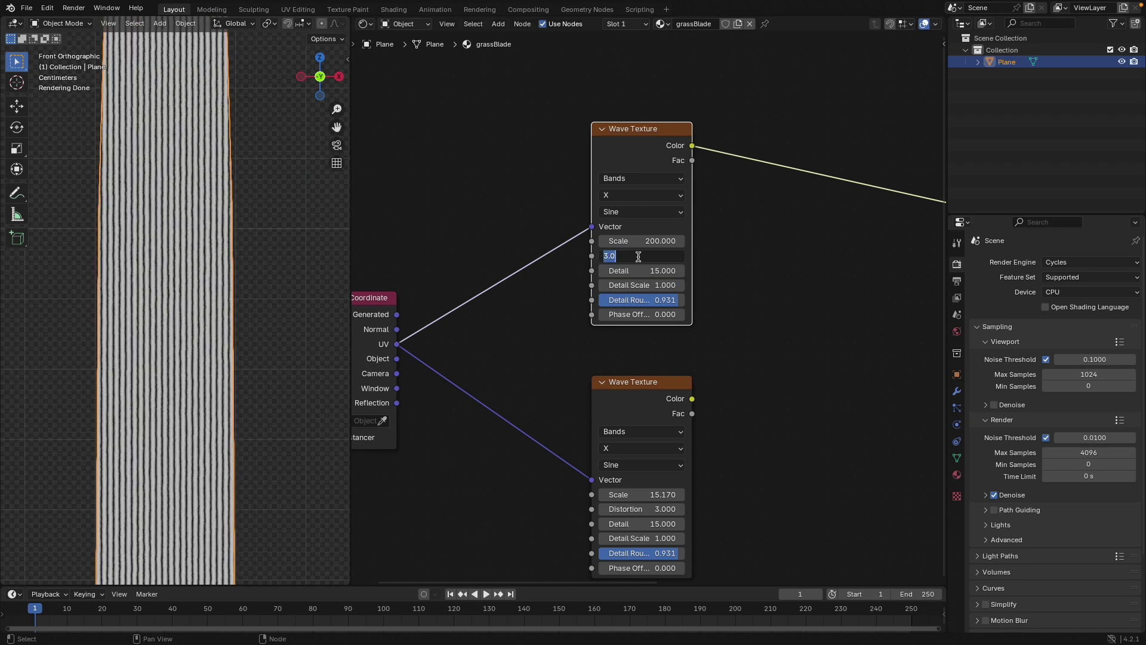
{"action": "type", "text": "6"}
{"action": "key", "text": "Return"}
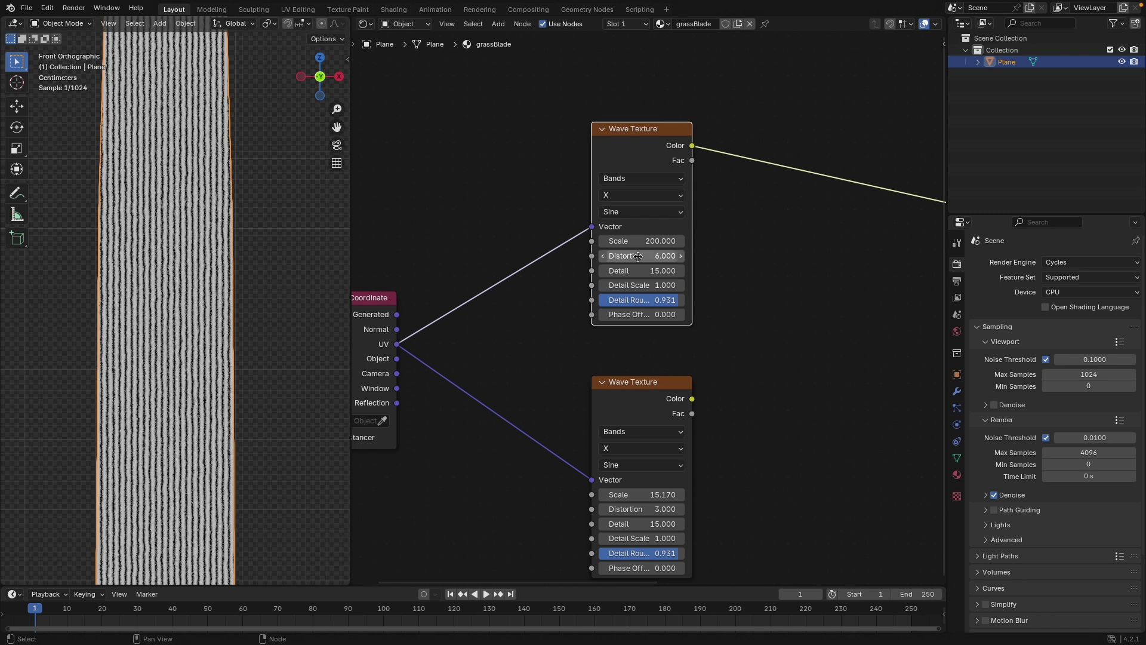
{"action": "double_click", "coordinate": [637, 273]}
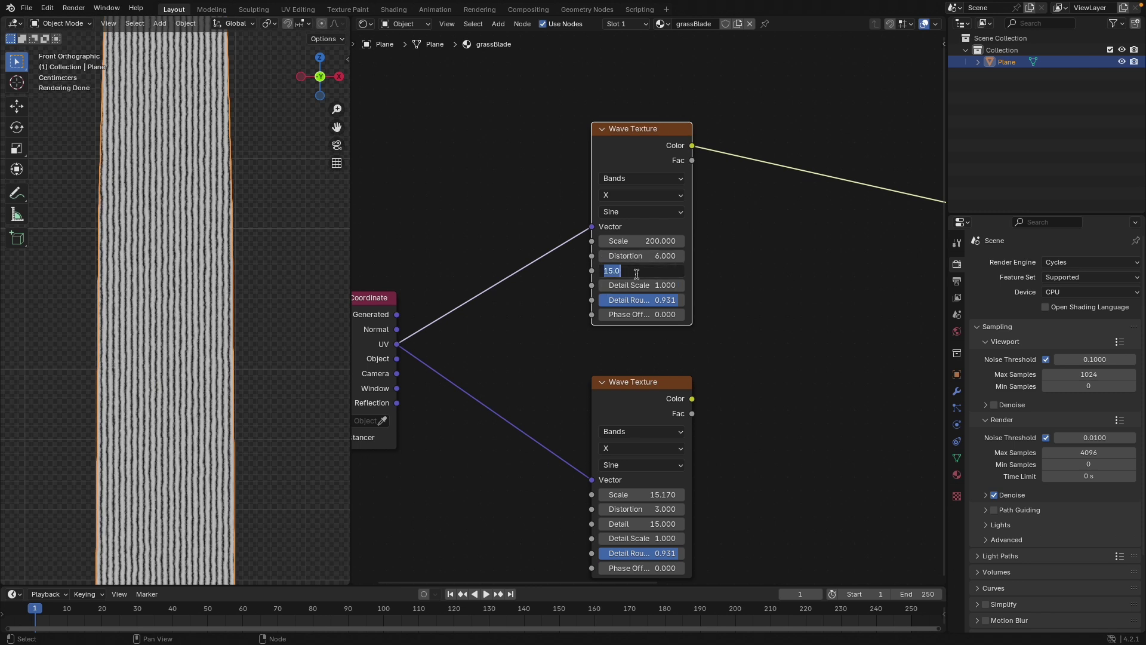
{"action": "type", "text": "7"}
{"action": "key", "text": "Return"}
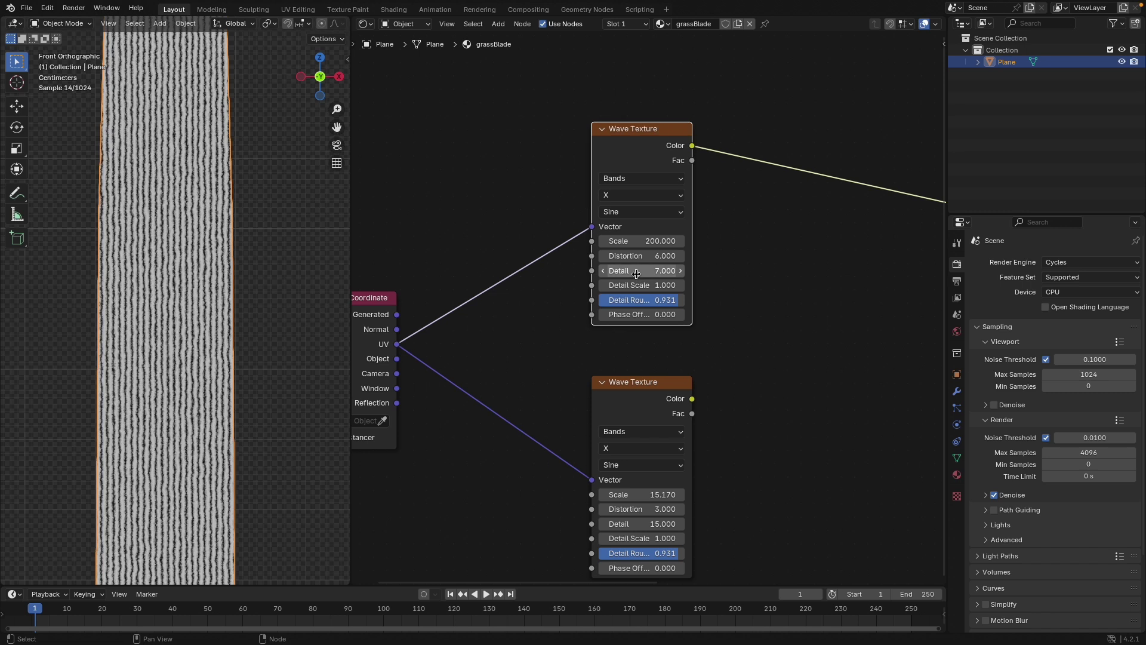
{"action": "double_click", "coordinate": [634, 286]}
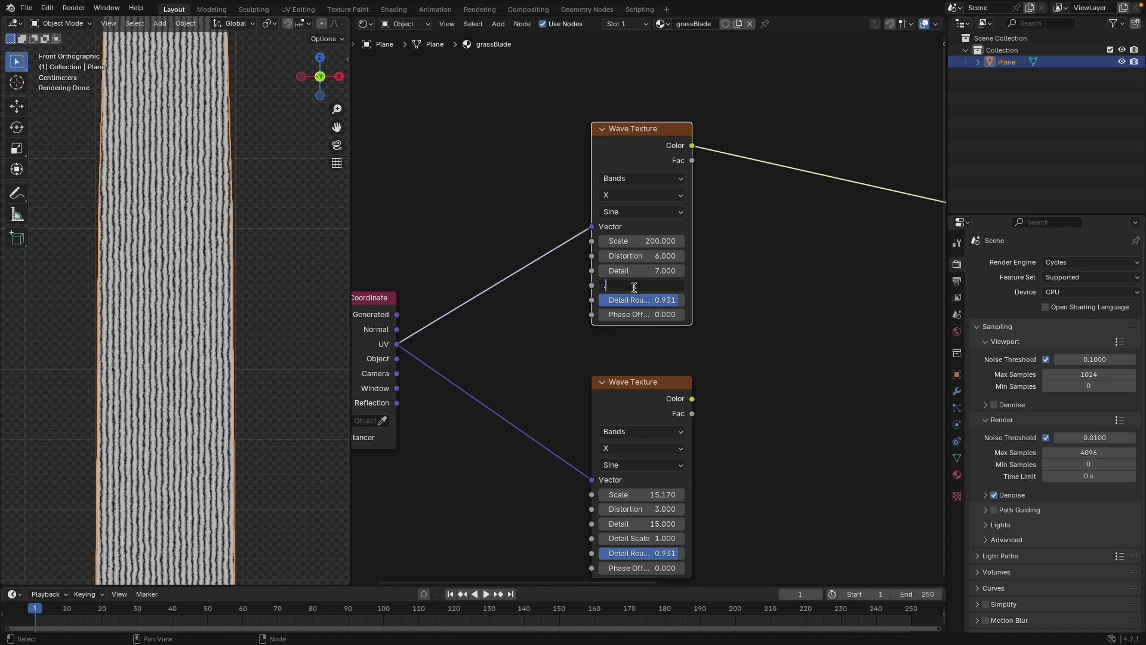
{"action": "type", "text": ".5"}
{"action": "key", "text": "Return"}
{"action": "mouse_move", "coordinate": [639, 300]}
{"action": "left_mouse_down"}
{"action": "mouse_move", "coordinate": [617, 300]}
{"action": "mouse_move", "coordinate": [648, 300]}
{"action": "left_mouse_up"}
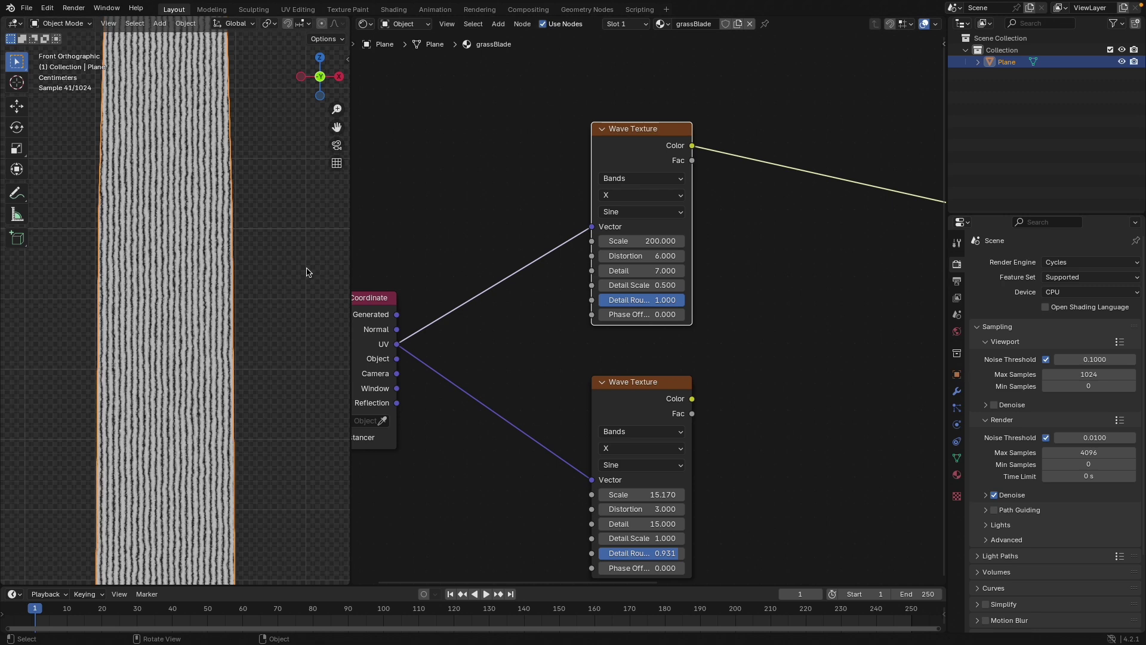
{"action": "scroll", "coordinate": [237, 227], "scroll_direction": "up", "scroll_amount": 8}
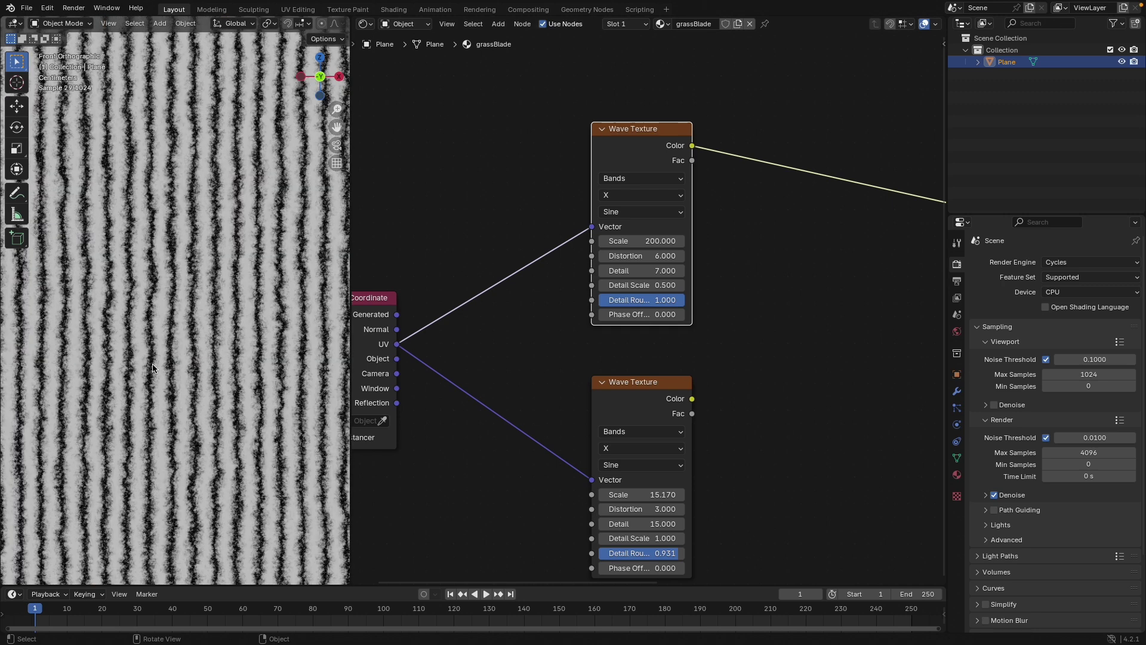
{"action": "scroll", "coordinate": [156, 391], "scroll_direction": "down", "scroll_amount": 10}
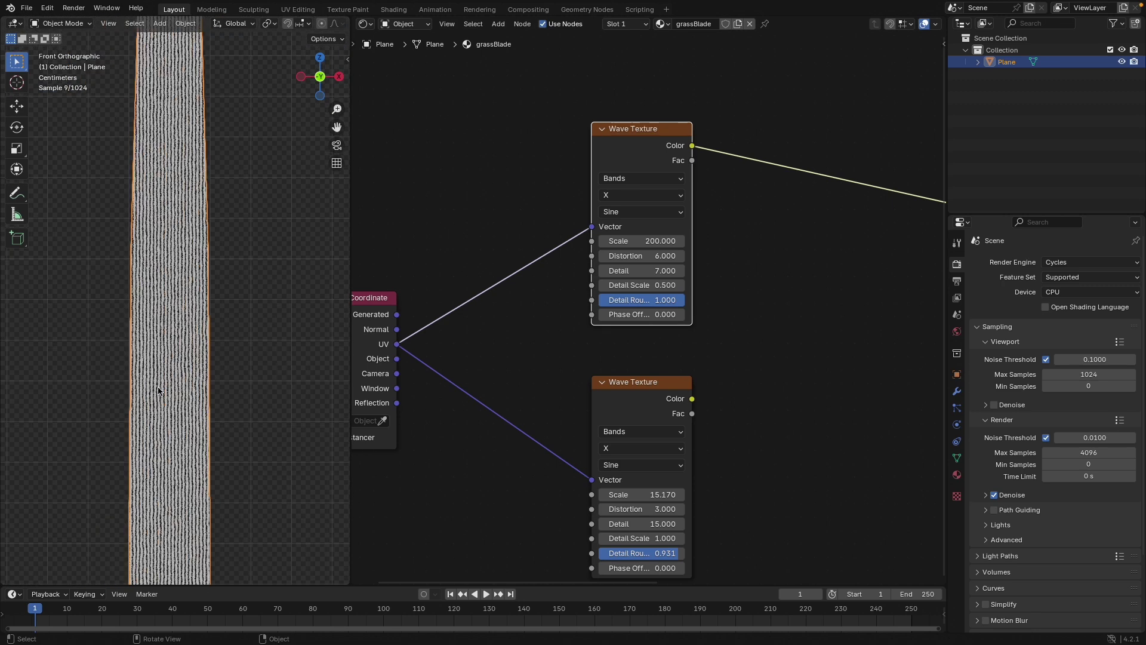
Deselect the blade and preview the lower Wave Texture's colour output on it again.
{"action": "left_click", "coordinate": [256, 302]}
{"action": "left_click", "coordinate": [654, 408], "text": "ctrl+shift"}
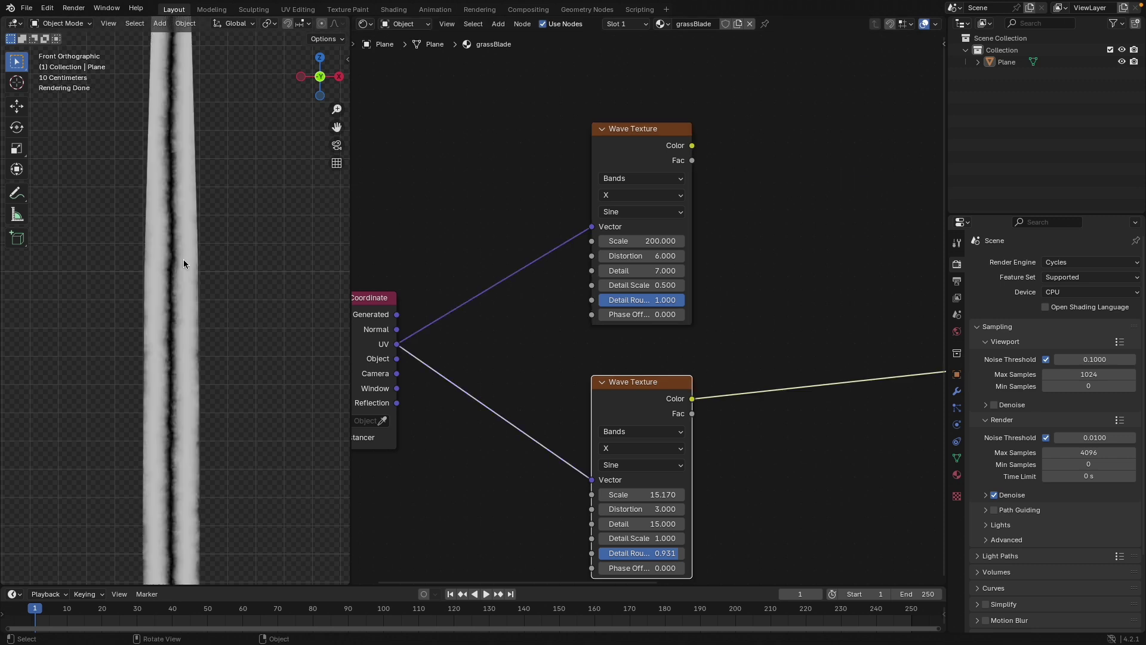
{"action": "scroll", "coordinate": [177, 402], "scroll_direction": "down", "scroll_amount": 5}
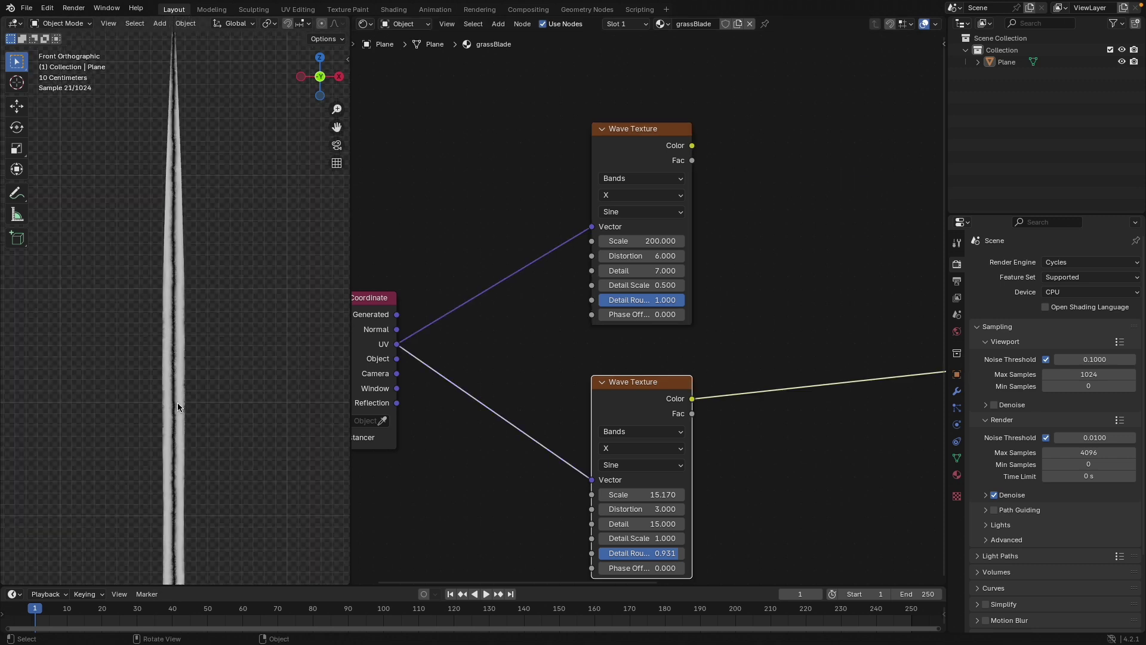
{"action": "scroll", "coordinate": [177, 402], "scroll_direction": "up", "scroll_amount": 2}
{"action": "scroll", "coordinate": [686, 346], "scroll_direction": "down", "scroll_amount": 2}
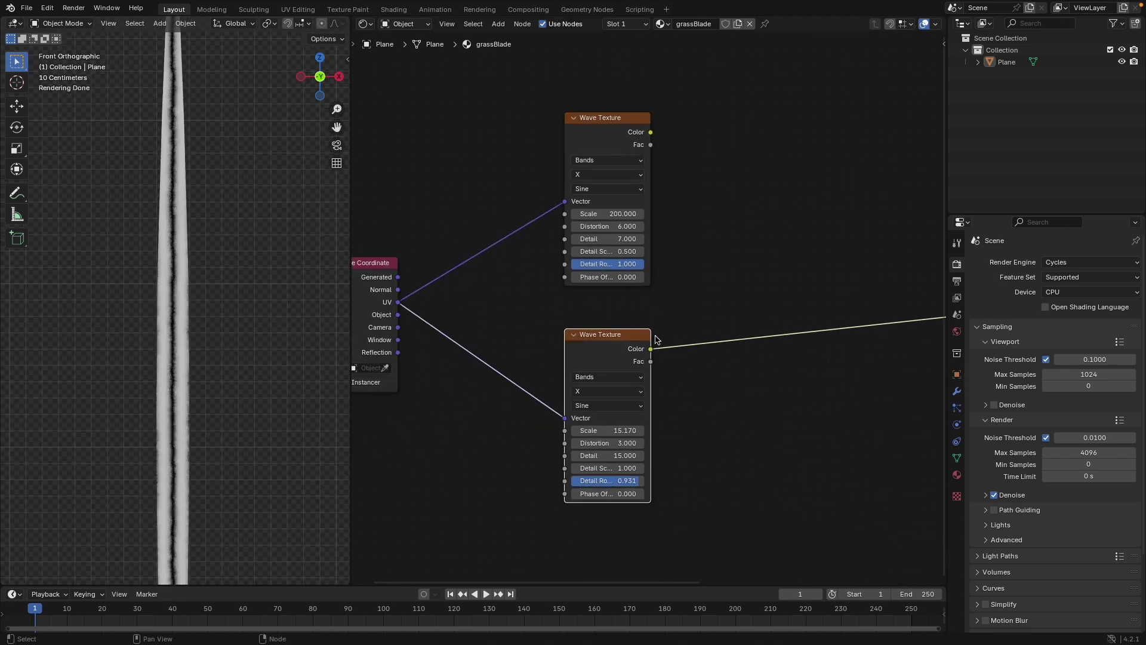
Insert a Mix Color node after the two Wave Textures, with the lower one's Color feeding input A.
{"action": "key", "text": "shift+a"}
{"action": "left_click", "coordinate": [635, 312]}
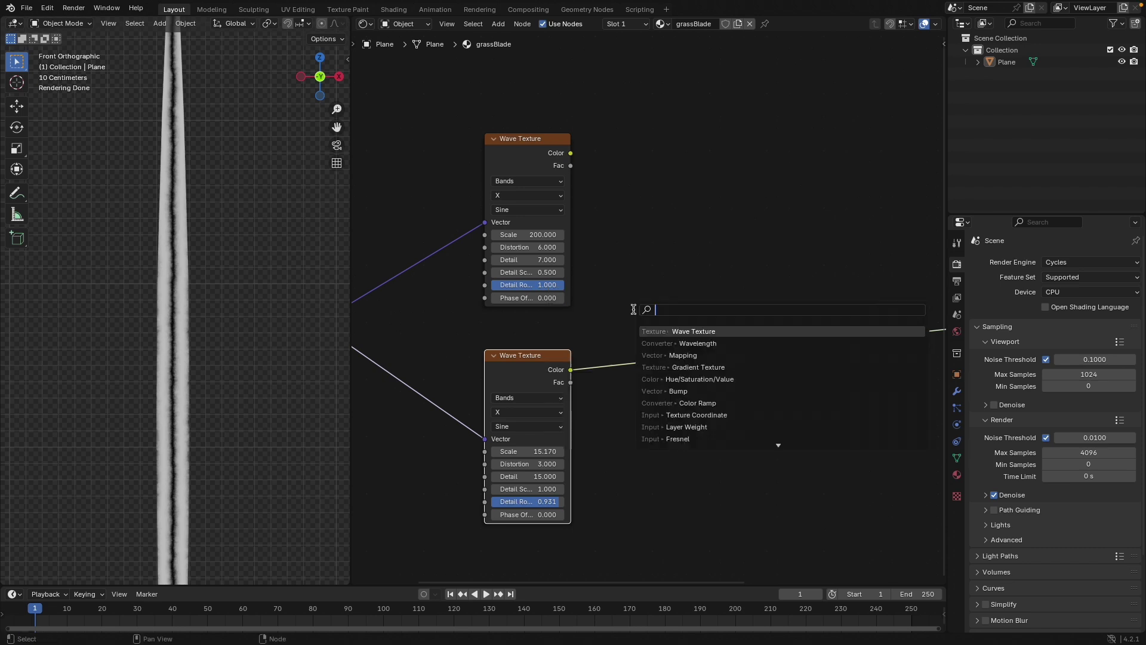
{"action": "type", "text": "mix"}
{"action": "key", "text": "Return"}
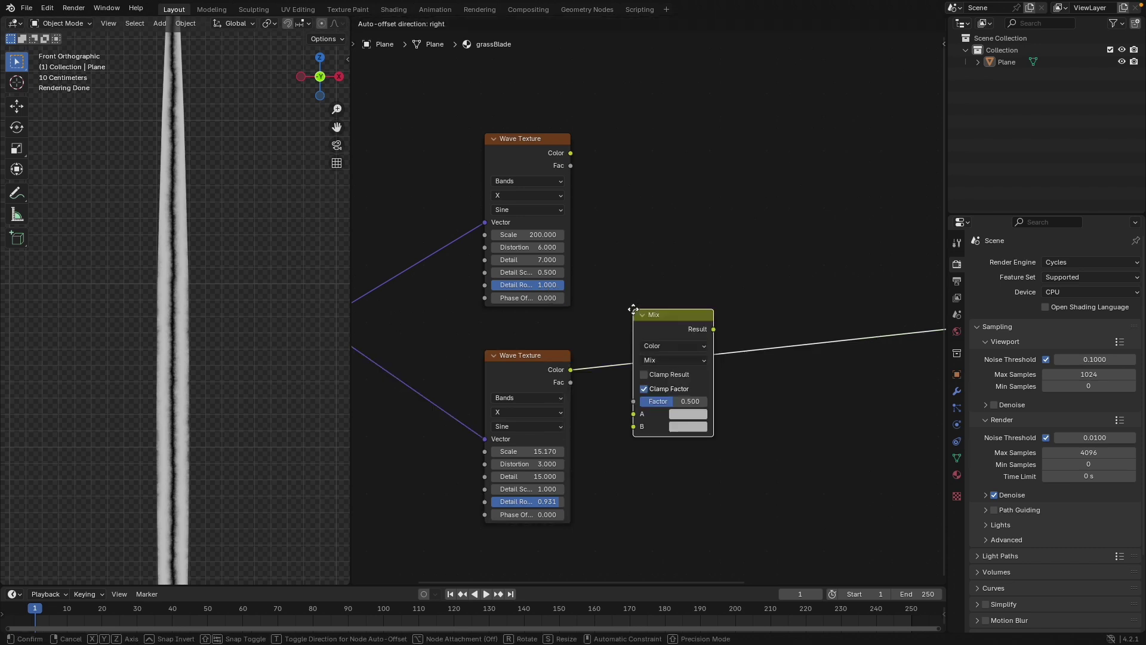
{"action": "left_click", "coordinate": [702, 298]}
{"action": "left_click_drag", "start_coordinate": [719, 304], "coordinate": [741, 286]}
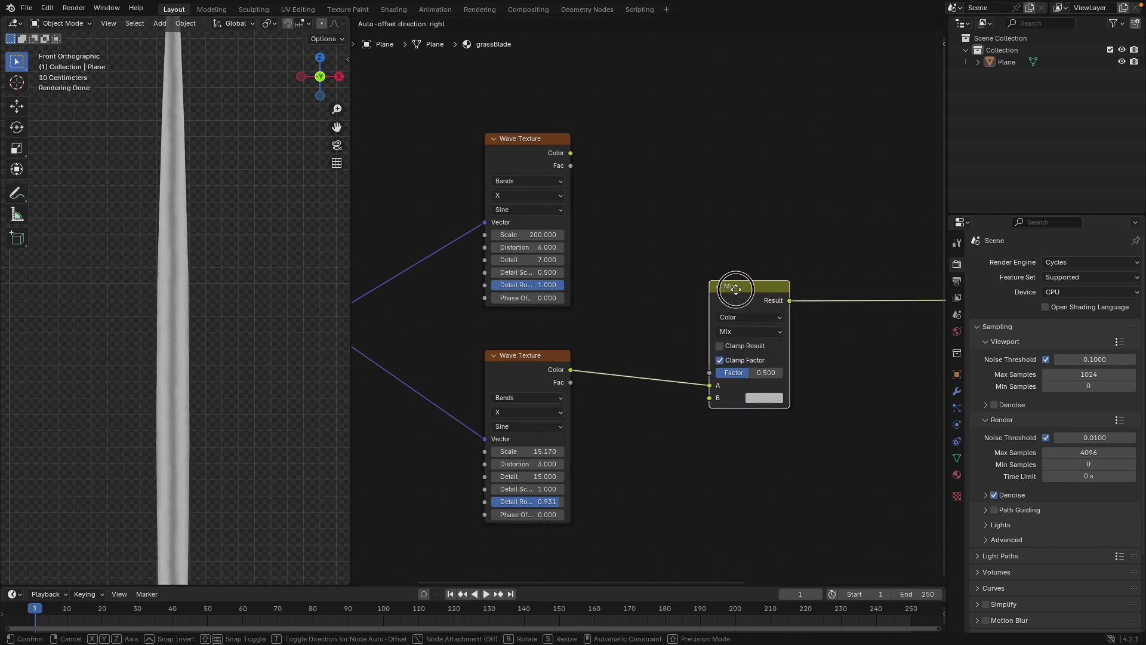
Connect the upper Wave Texture's Color to the Mix node's B input and set the blend mode to Multiply.
{"action": "left_click_drag", "start_coordinate": [571, 153], "coordinate": [725, 390]}
{"action": "scroll", "coordinate": [802, 388], "scroll_direction": "up", "scroll_amount": 1}
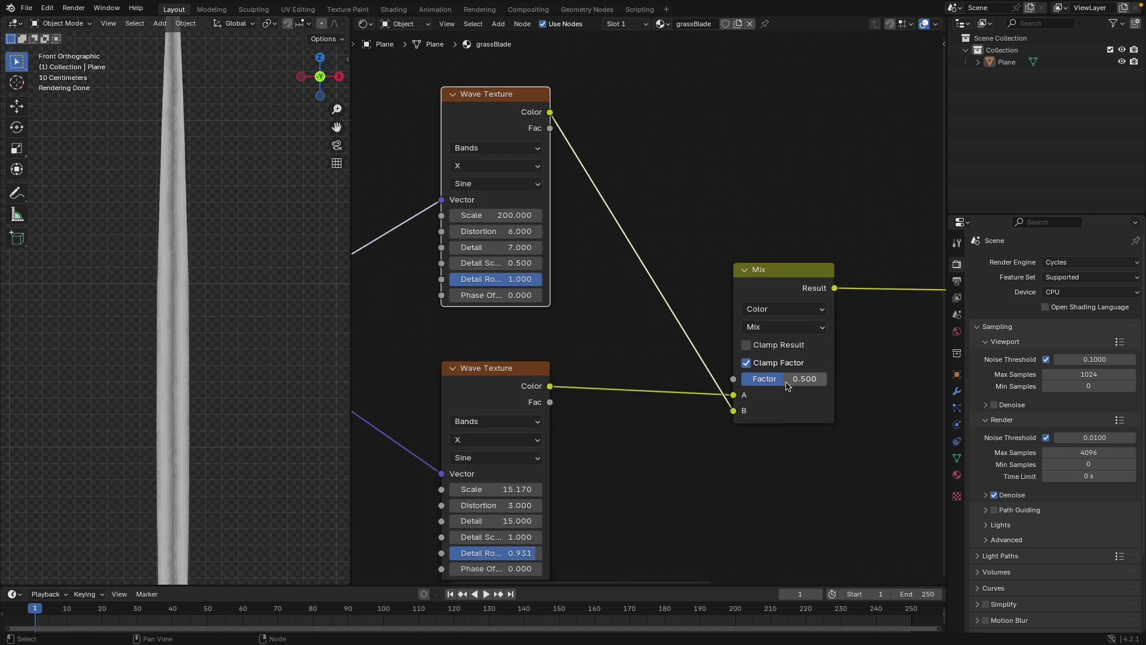
{"action": "left_click", "coordinate": [779, 326]}
{"action": "left_click", "coordinate": [770, 401]}
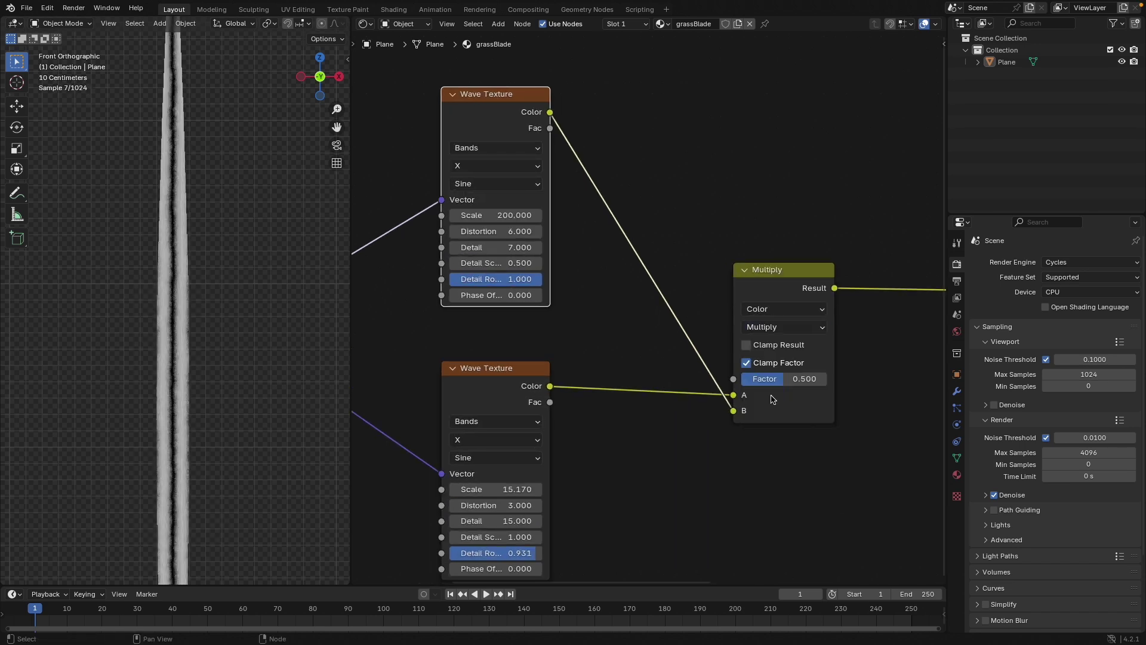
{"action": "scroll", "coordinate": [243, 286], "scroll_direction": "up", "scroll_amount": 8}
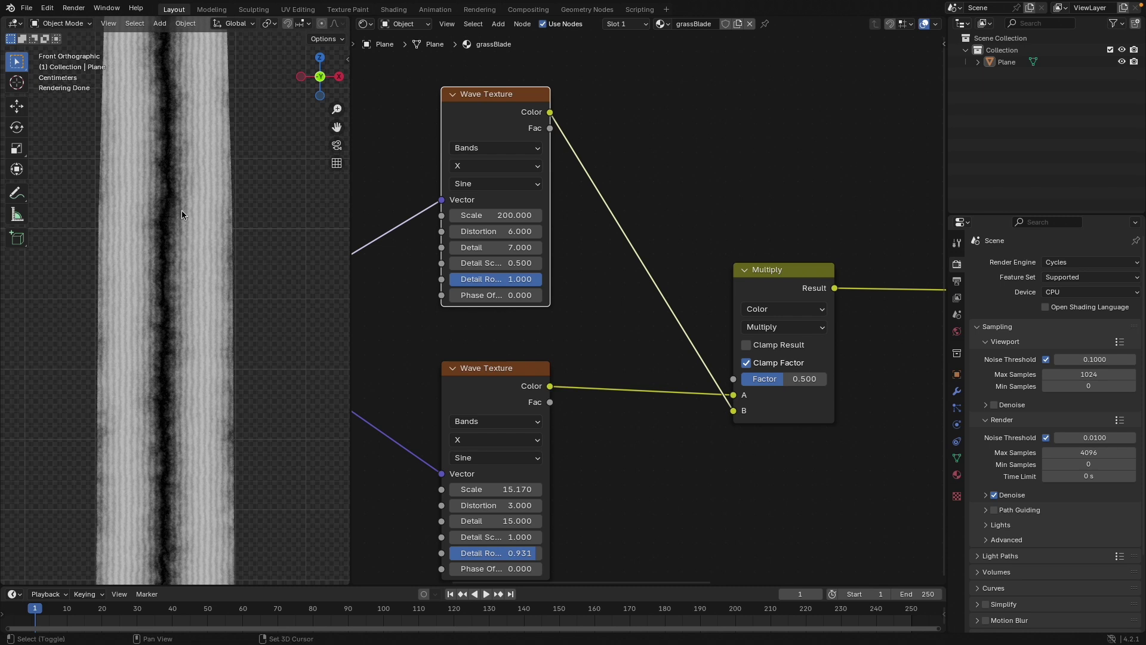
{"action": "middle_click_drag", "start_coordinate": [184, 182], "coordinate": [173, 396], "text": "shift"}
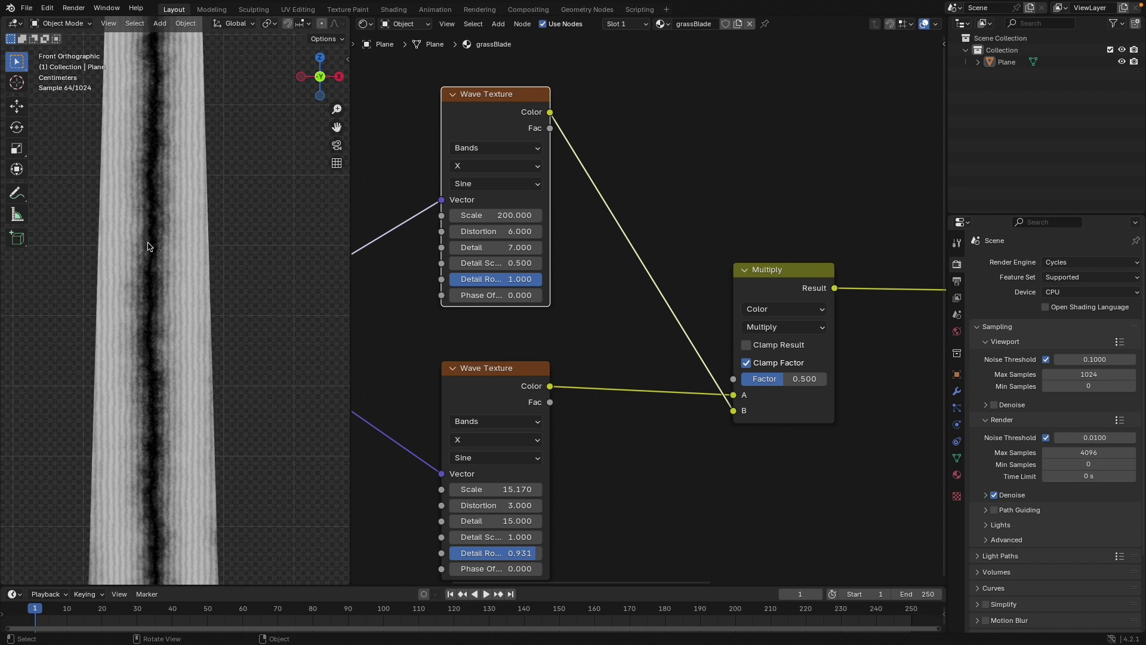
{"action": "scroll", "coordinate": [478, 413], "scroll_direction": "down", "scroll_amount": 2}
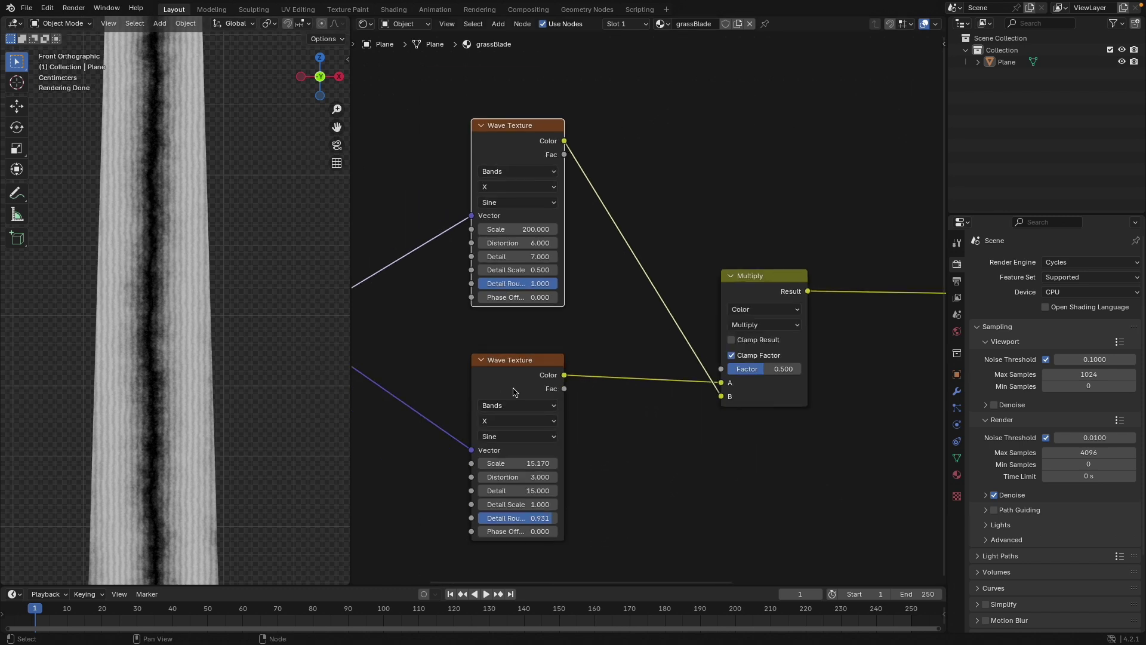
Move the texture nodes away from the Multiply node and insert a Color Ramp between the lower Wave Texture and input A.
{"action": "middle_click_drag", "start_coordinate": [514, 392], "coordinate": [627, 353]}
{"action": "scroll", "coordinate": [588, 363], "scroll_direction": "down", "scroll_amount": 2}
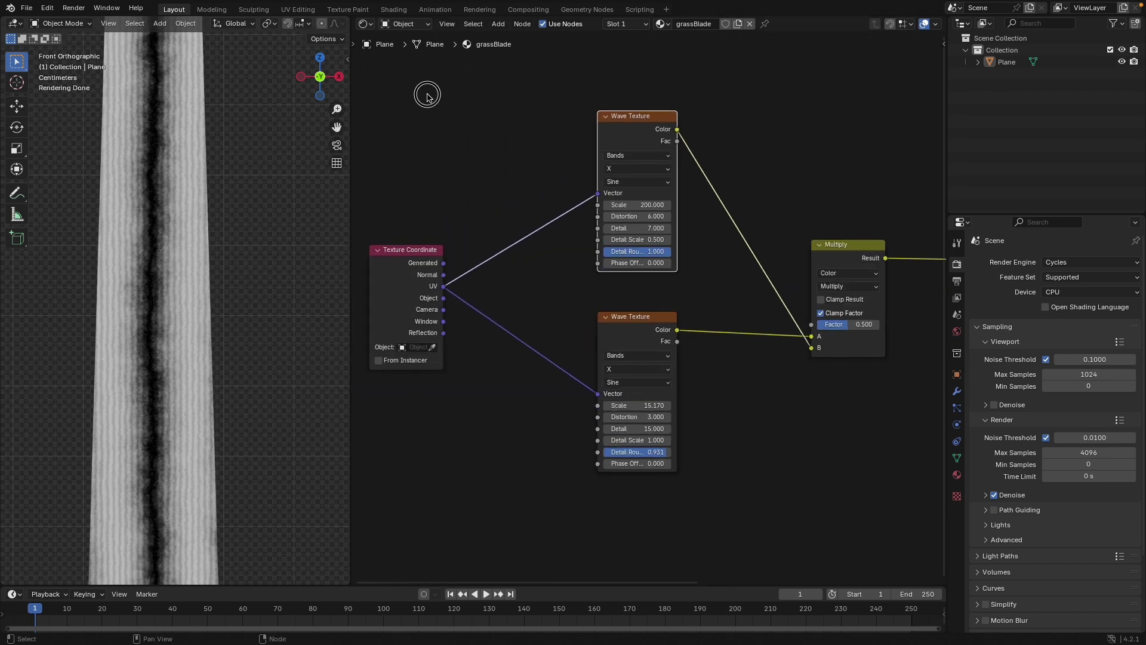
{"action": "left_click_drag", "start_coordinate": [428, 95], "coordinate": [788, 435]}
{"action": "left_click_drag", "start_coordinate": [632, 317], "coordinate": [464, 329]}
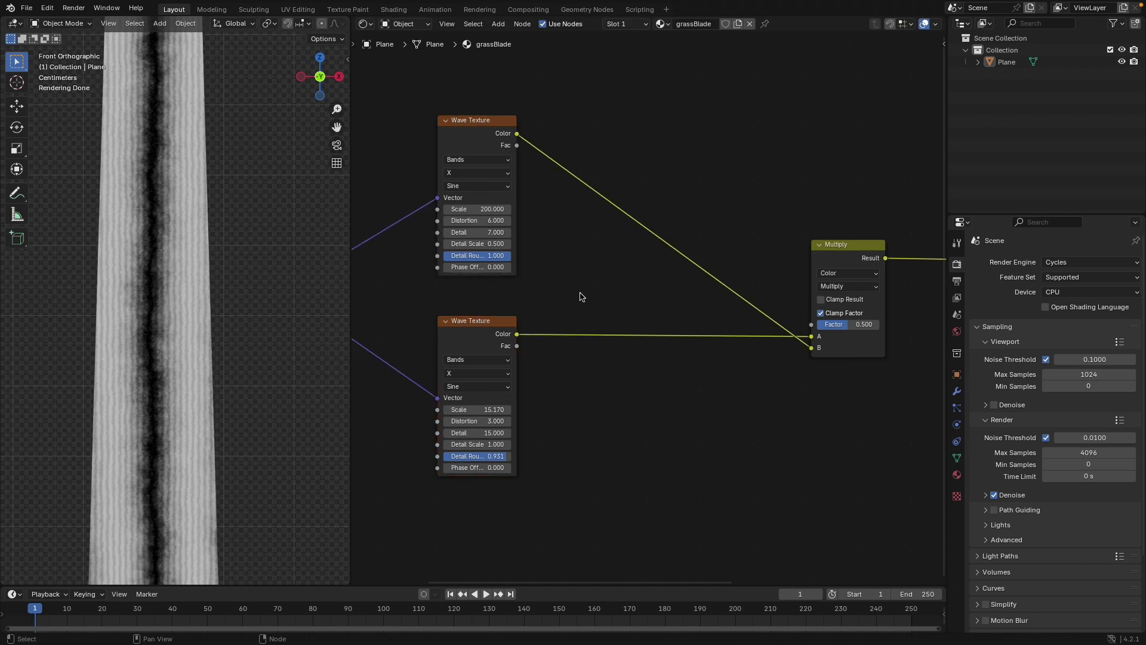
{"action": "key", "text": "shift+a"}
{"action": "type", "text": "col"}
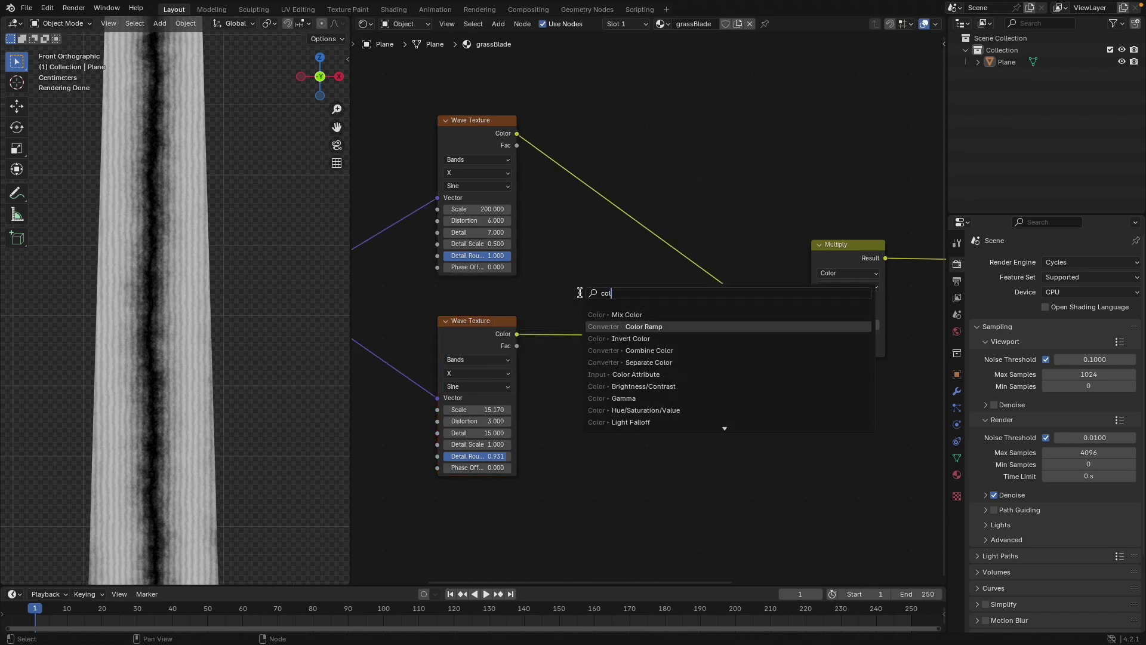
{"action": "left_click", "coordinate": [597, 327]}
{"action": "left_click", "coordinate": [612, 357]}
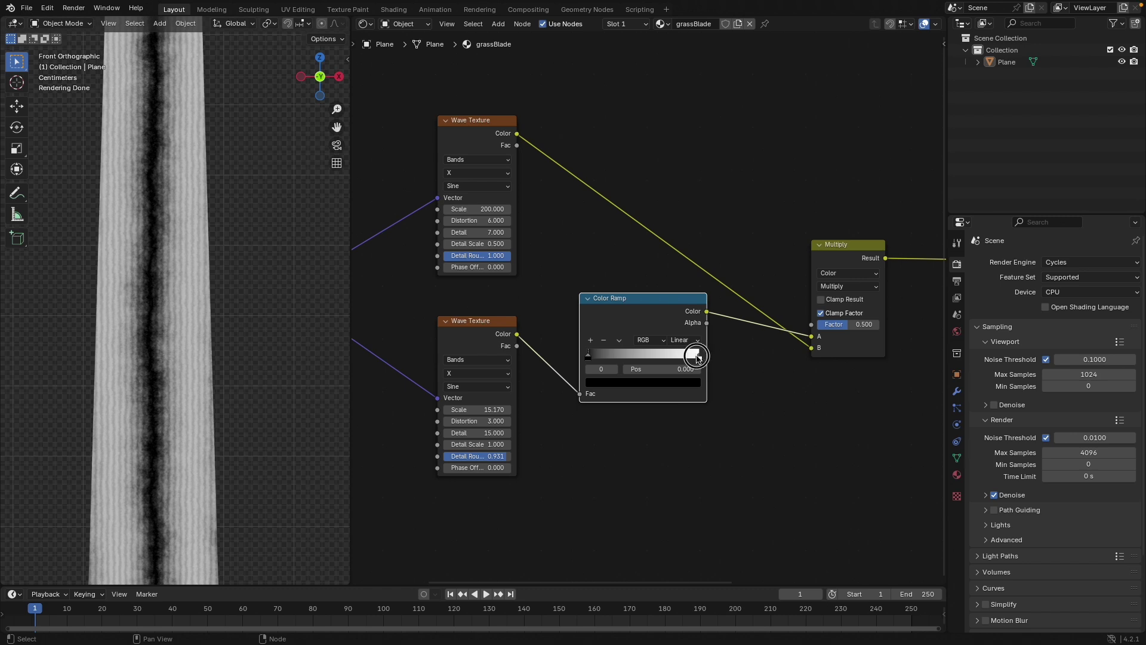
Move the Color Ramp's white stop to about 0.61 and lighten its black stop to grey.
{"action": "left_click_drag", "start_coordinate": [698, 356], "coordinate": [656, 357]}
{"action": "left_click", "coordinate": [587, 357]}
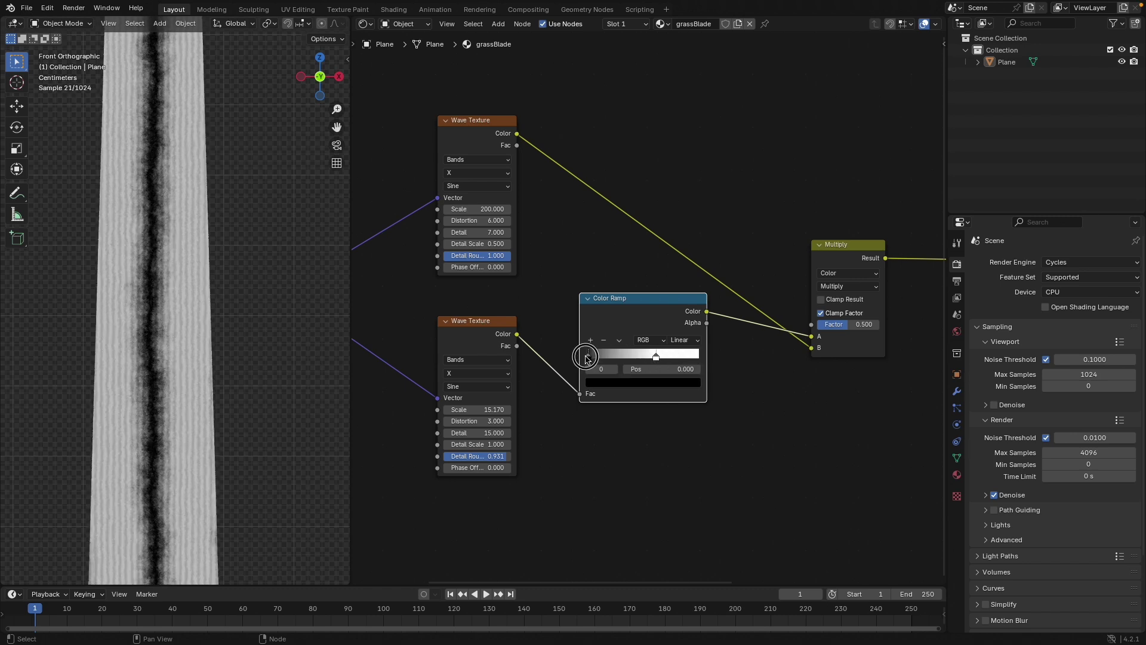
{"action": "left_click", "coordinate": [614, 382]}
{"action": "left_click_drag", "start_coordinate": [692, 306], "coordinate": [692, 271]}
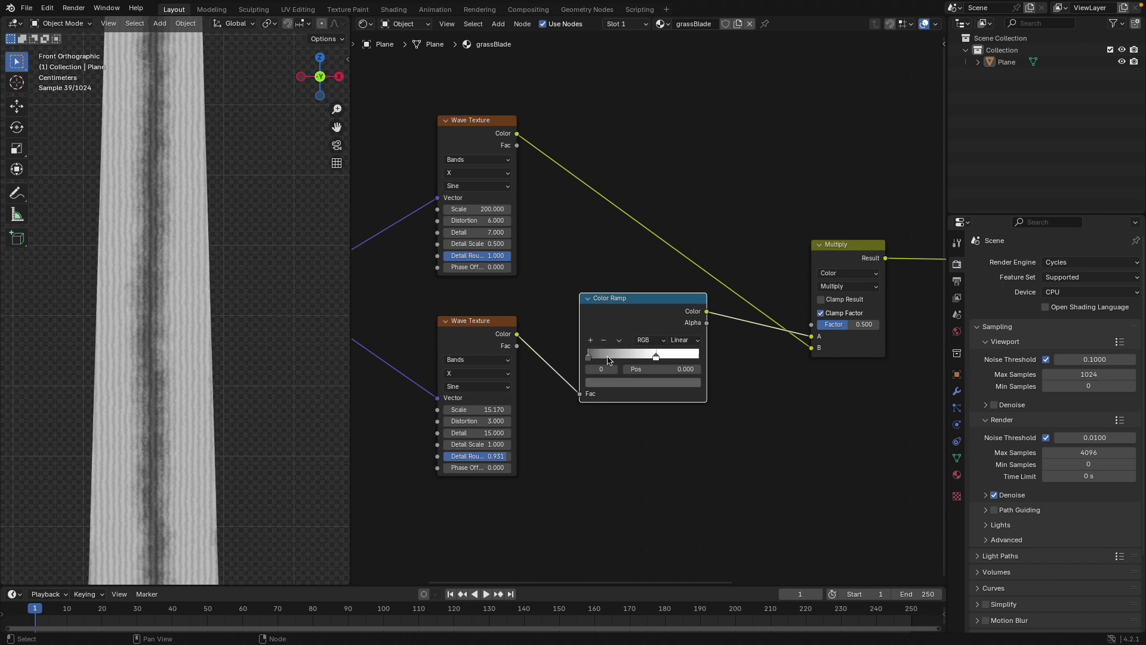
Add a light grey middle stop to the Color Ramp, and darken the first stop's grey with its position at 0.05.
{"action": "left_click", "coordinate": [593, 340]}
{"action": "left_click_drag", "start_coordinate": [622, 356], "coordinate": [597, 358]}
{"action": "left_click", "coordinate": [596, 382]}
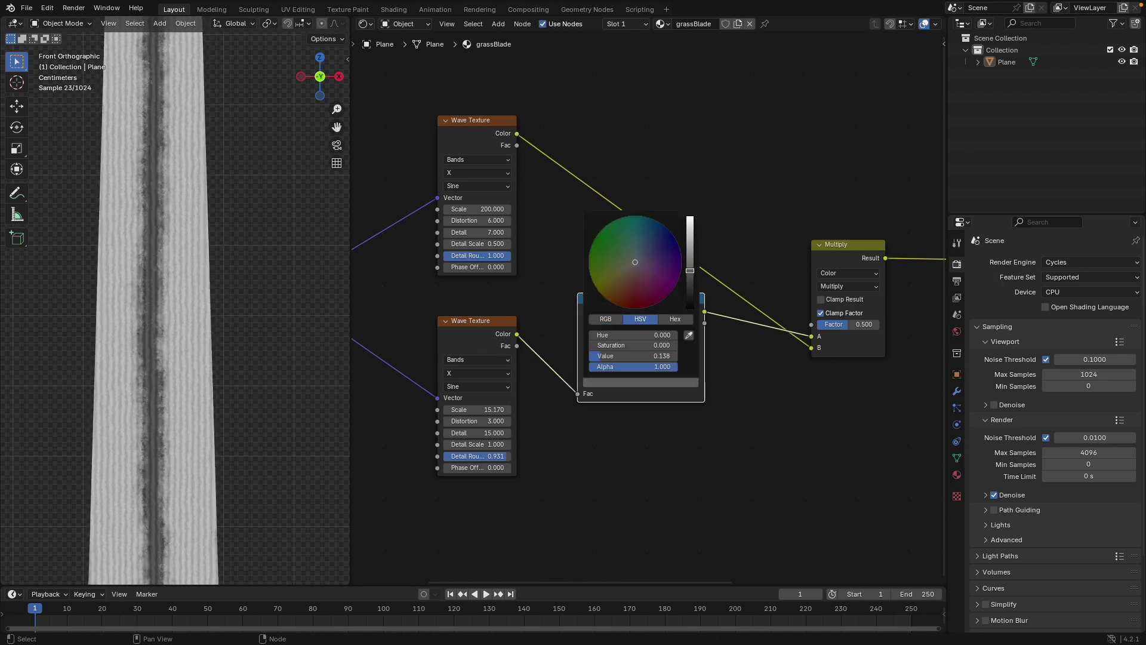
{"action": "scroll", "coordinate": [216, 326], "scroll_direction": "down", "scroll_amount": 4}
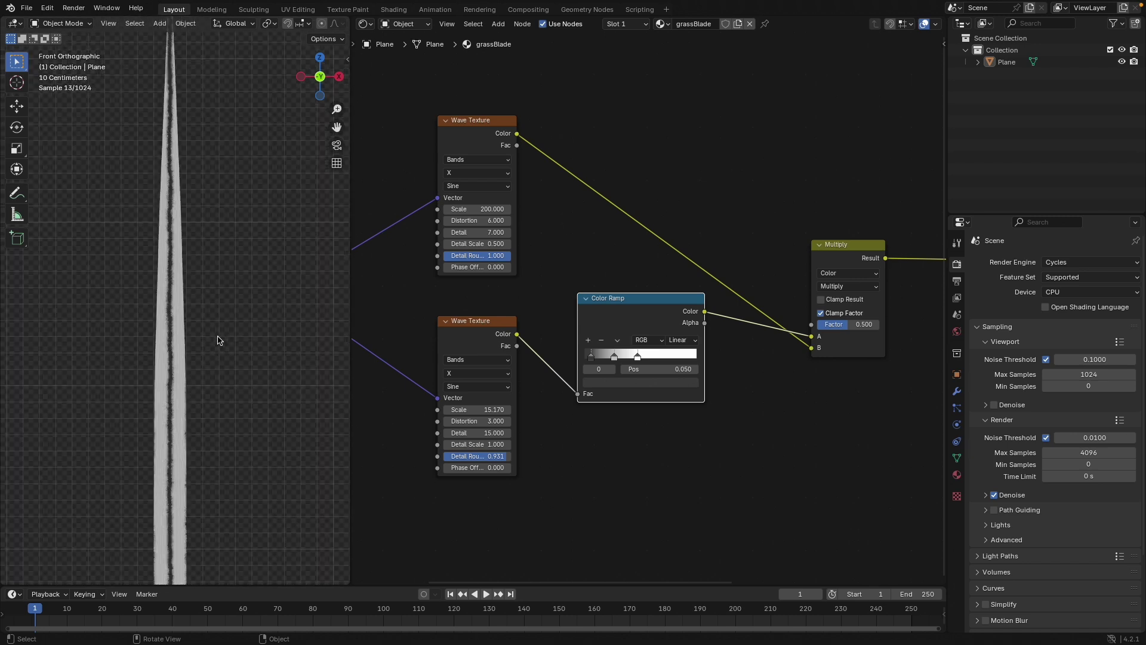
Insert a second Color Ramp on the Multiply node's Result output.
{"action": "scroll", "coordinate": [600, 317], "scroll_direction": "down", "scroll_amount": 2}
{"action": "scroll", "coordinate": [600, 316], "scroll_direction": "right", "scroll_amount": 8}
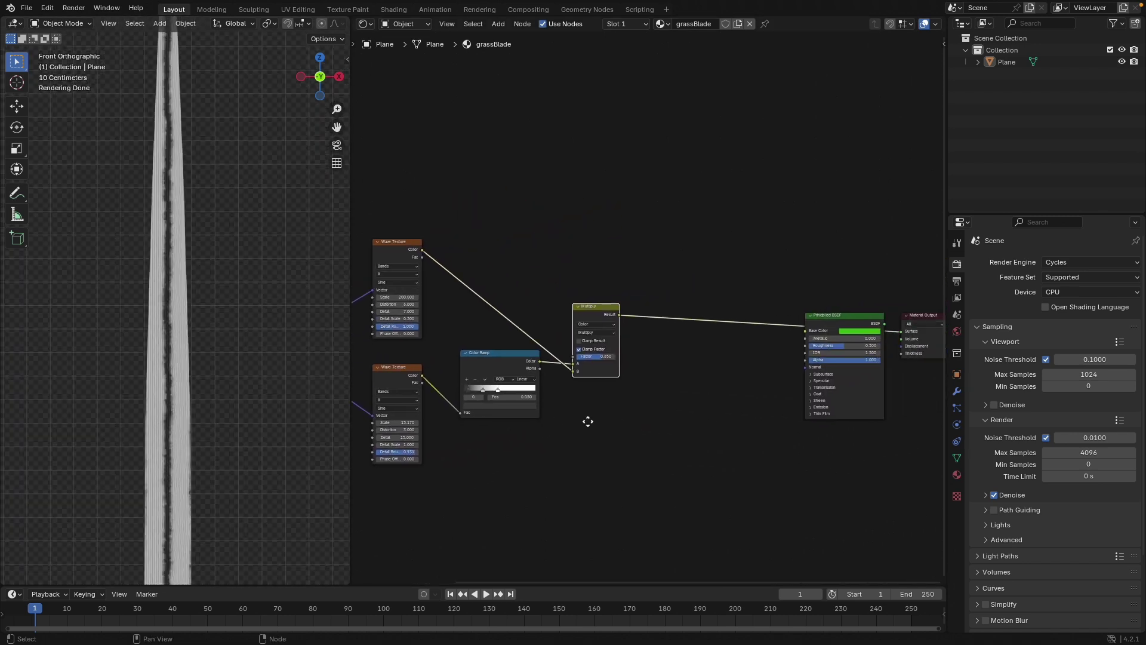
{"action": "key", "text": "shift+a"}
{"action": "type", "text": "col"}
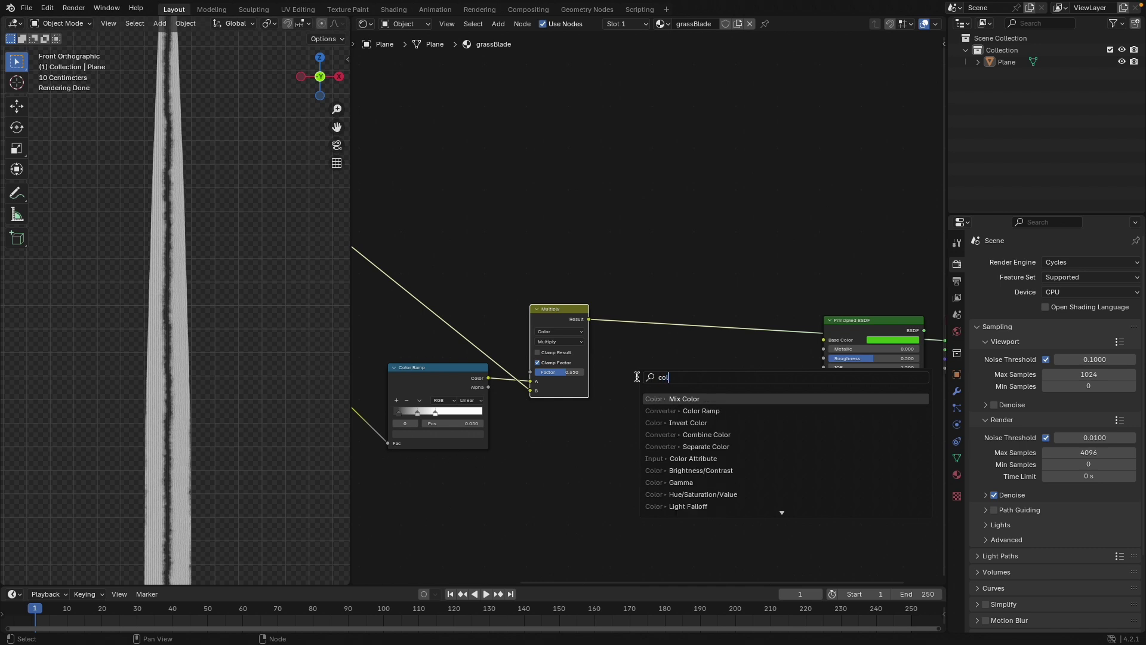
{"action": "key", "text": "Down"}
{"action": "key", "text": "Return"}
{"action": "left_click", "coordinate": [637, 311]}
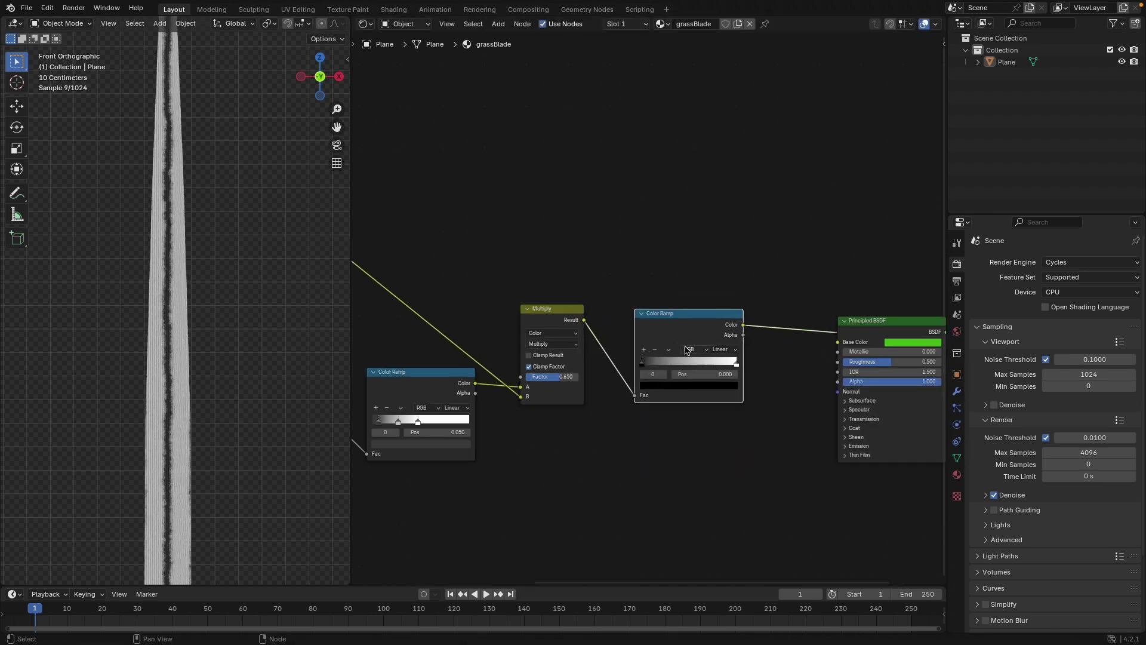
Colour the second Color Ramp's first stop dark green with hue 0.306 and saturation about 0.77.
{"action": "scroll", "coordinate": [691, 351], "scroll_direction": "up", "scroll_amount": 3}
{"action": "scroll", "coordinate": [688, 353], "scroll_direction": "up", "scroll_amount": 2}
{"action": "middle_click_drag", "start_coordinate": [686, 358], "coordinate": [594, 328]}
{"action": "scroll", "coordinate": [595, 328], "scroll_direction": "up", "scroll_amount": 2}
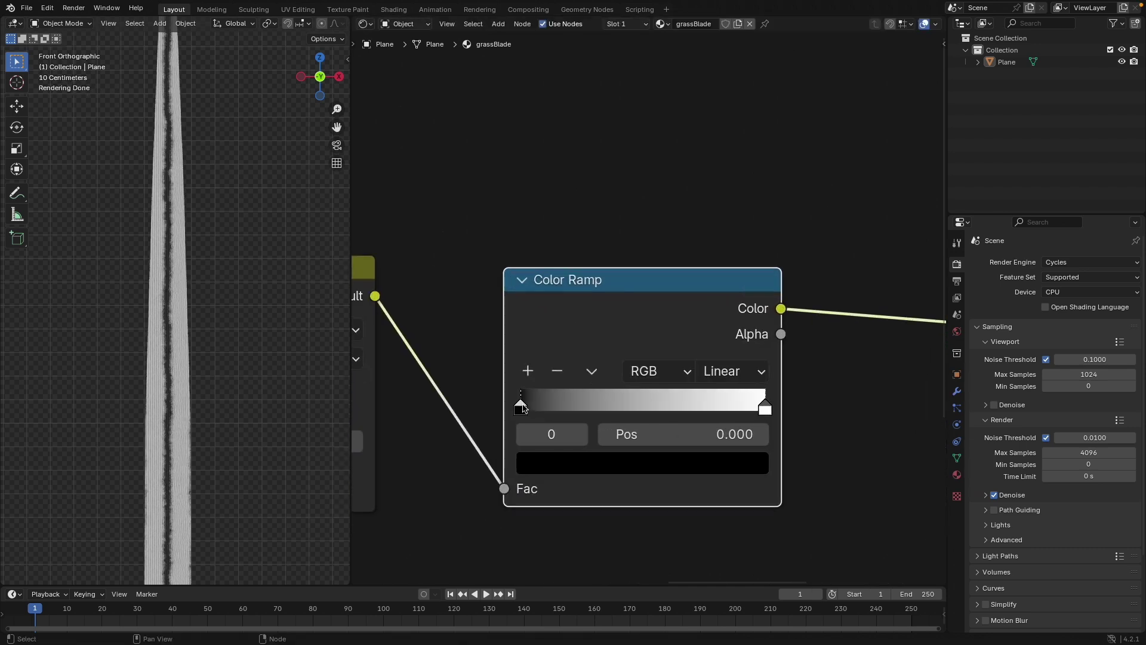
{"action": "left_click", "coordinate": [620, 464]}
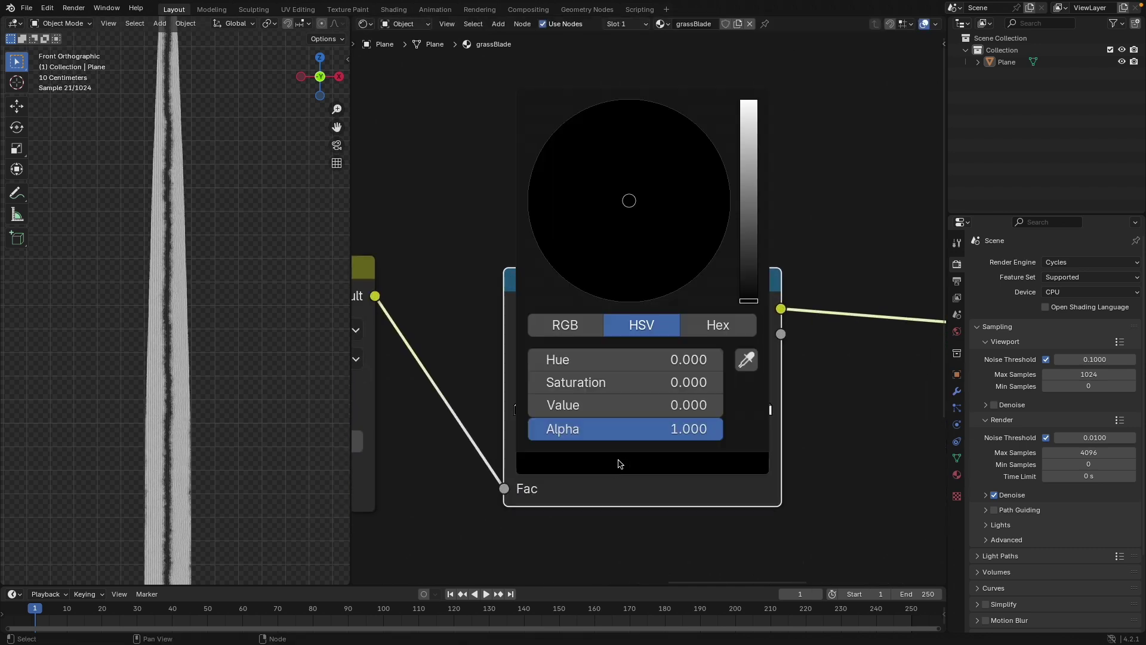
{"action": "left_click", "coordinate": [749, 280]}
{"action": "left_click_drag", "start_coordinate": [577, 183], "coordinate": [563, 182]}
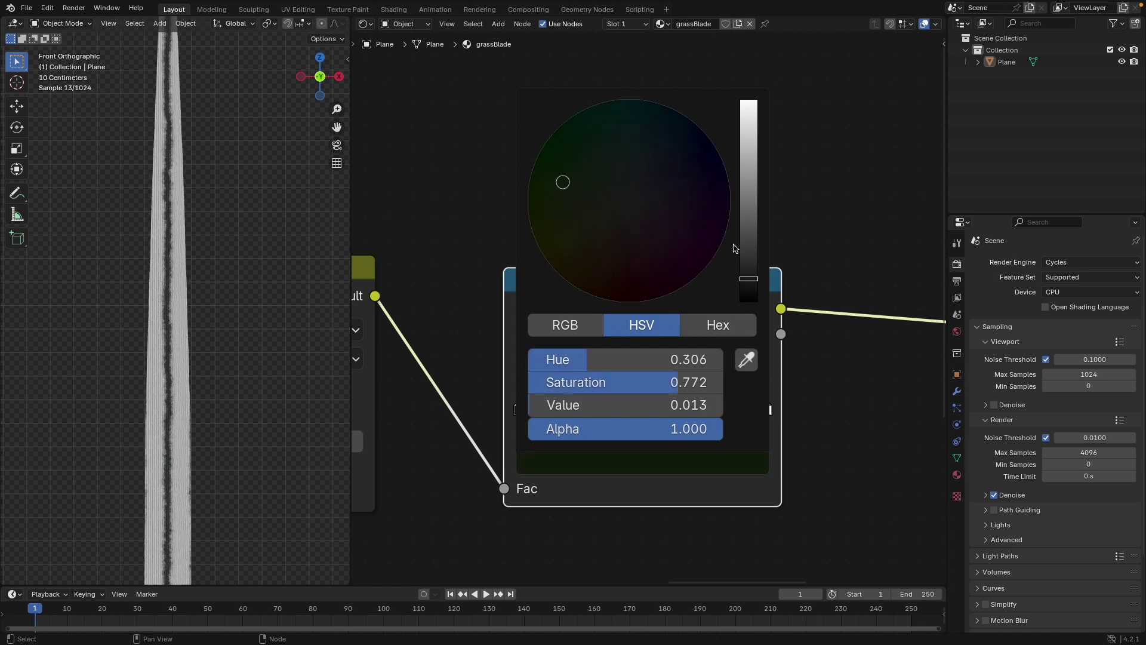
{"action": "left_click_drag", "start_coordinate": [748, 264], "coordinate": [747, 256]}
{"action": "scroll", "coordinate": [192, 288], "scroll_direction": "up", "scroll_amount": 5}
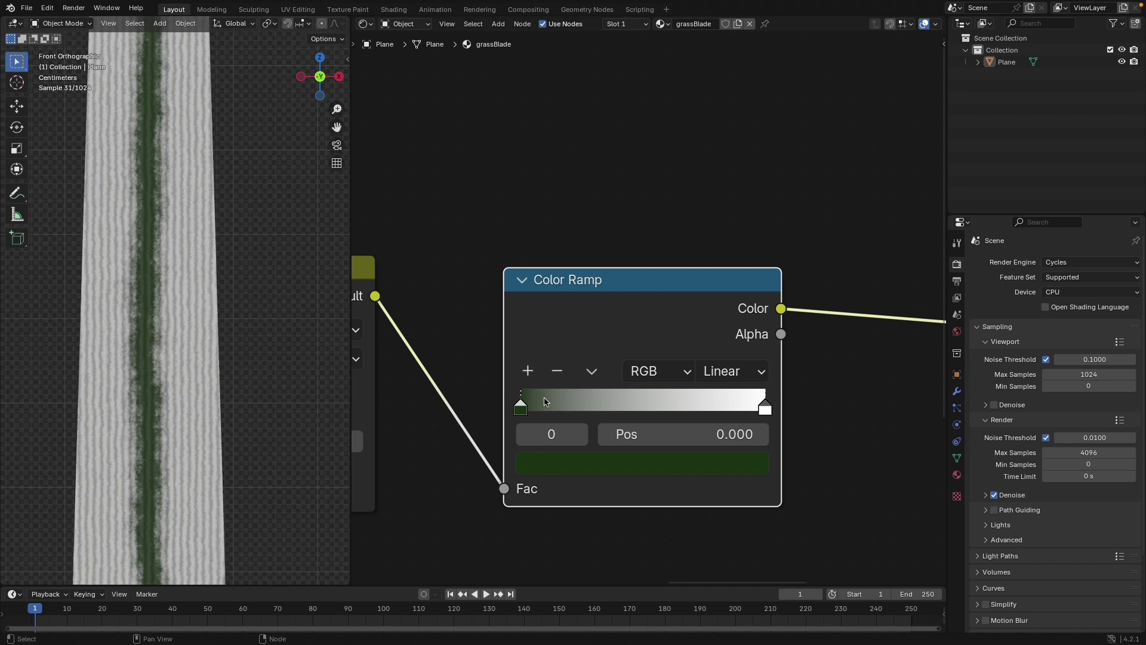
Add two intermediate green stops to the second Color Ramp, one at 0.473, and colour its end stop bright green.
{"action": "left_click", "coordinate": [533, 371]}
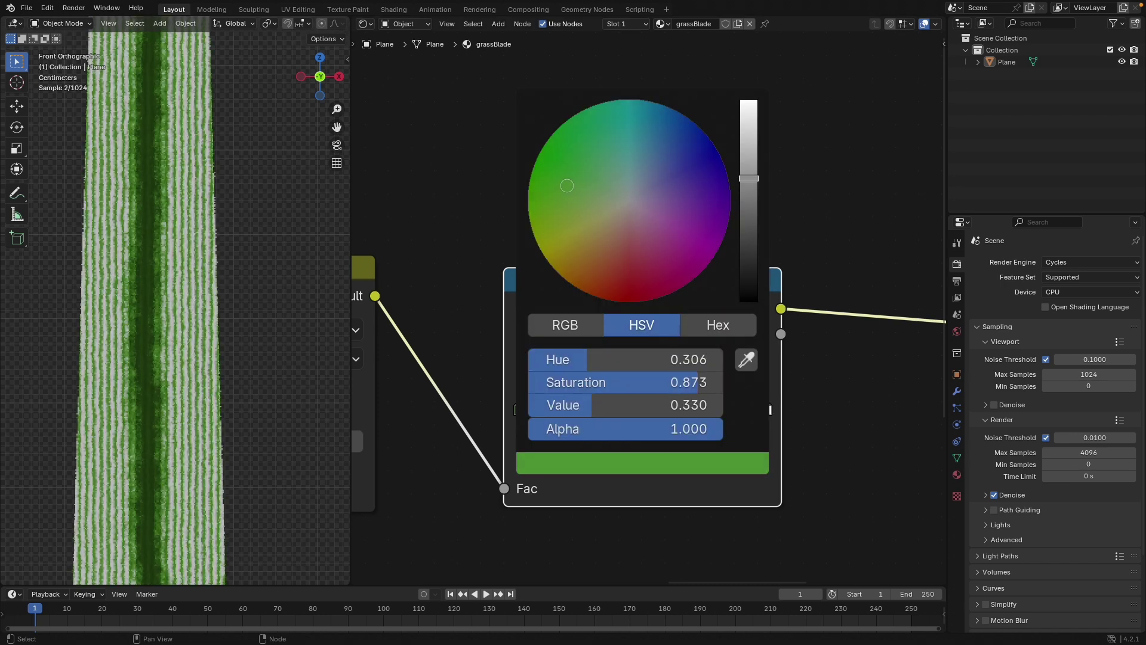
{"action": "left_click_drag", "start_coordinate": [749, 179], "coordinate": [748, 201]}
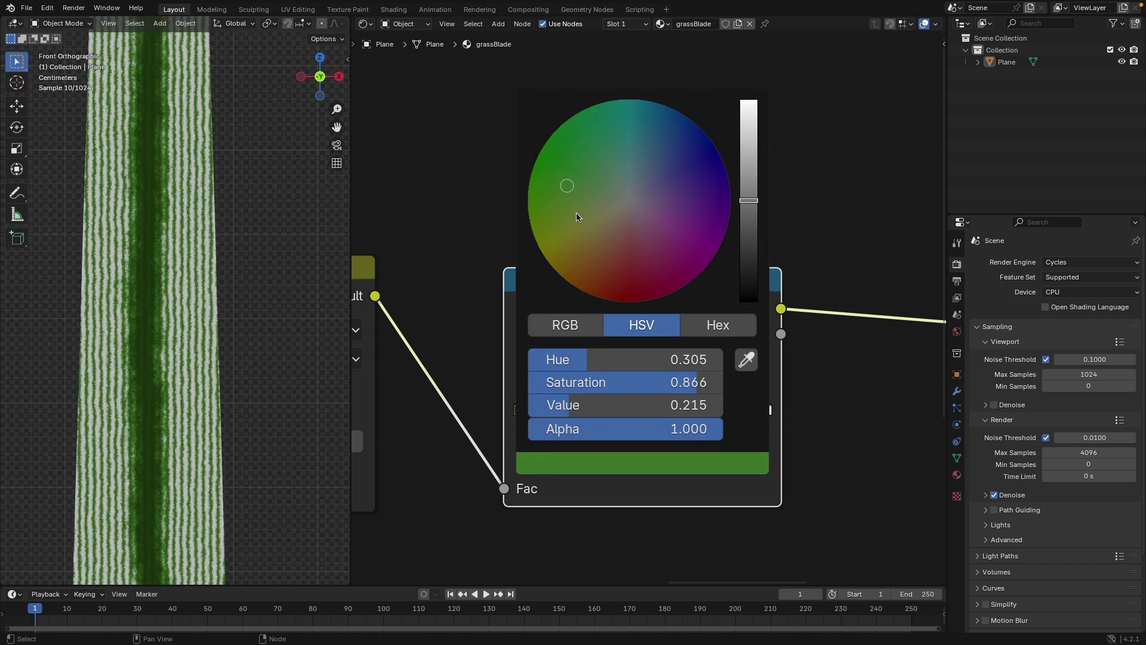
{"action": "left_click", "coordinate": [569, 194]}
{"action": "left_click_drag", "start_coordinate": [643, 408], "coordinate": [587, 407]}
{"action": "left_click", "coordinate": [766, 412]}
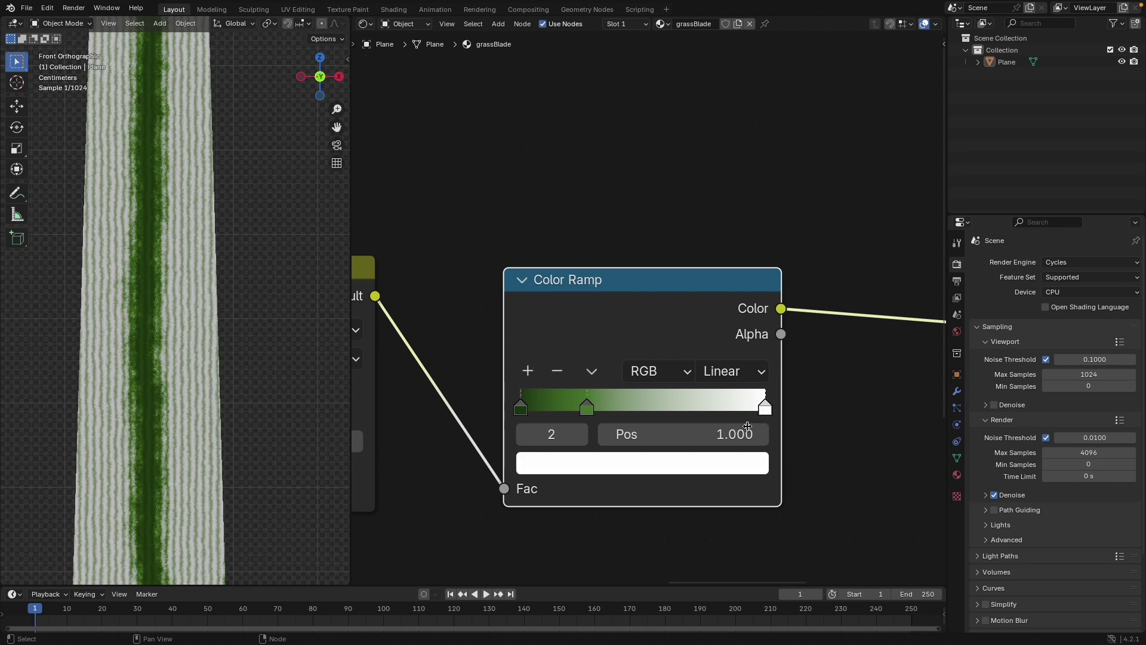
{"action": "left_click_drag", "start_coordinate": [599, 408], "coordinate": [638, 407]}
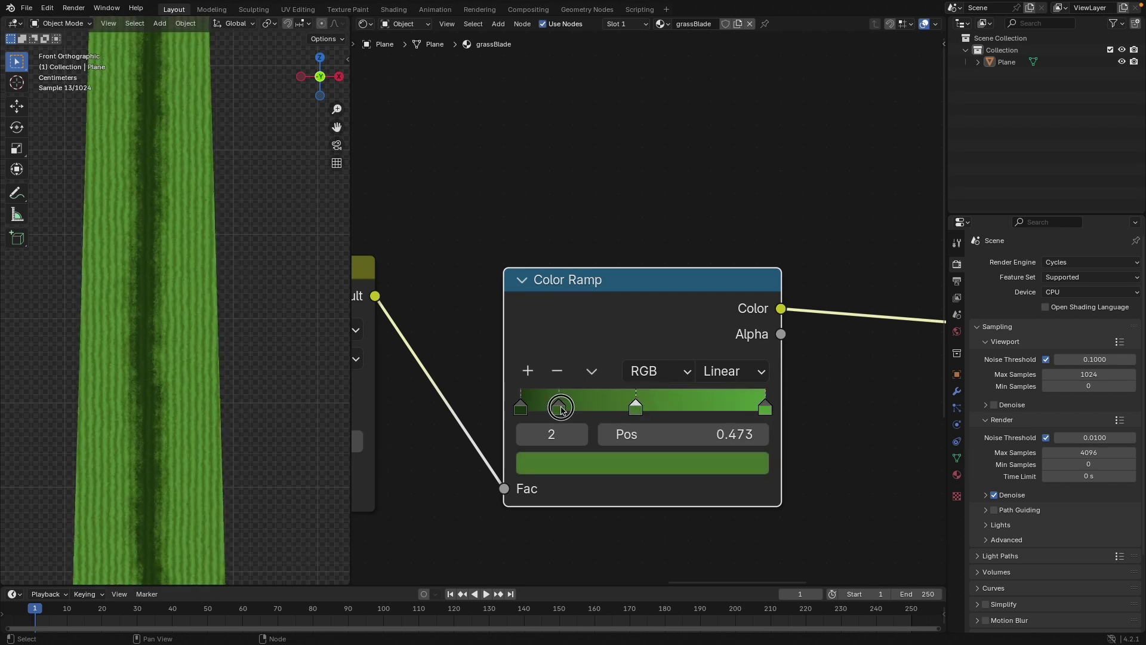
Recolour the second Color Ramp's stop at 0.157 to a darker olive green with hue about 0.25 and saturation about 0.82.
{"action": "left_click", "coordinate": [561, 408]}
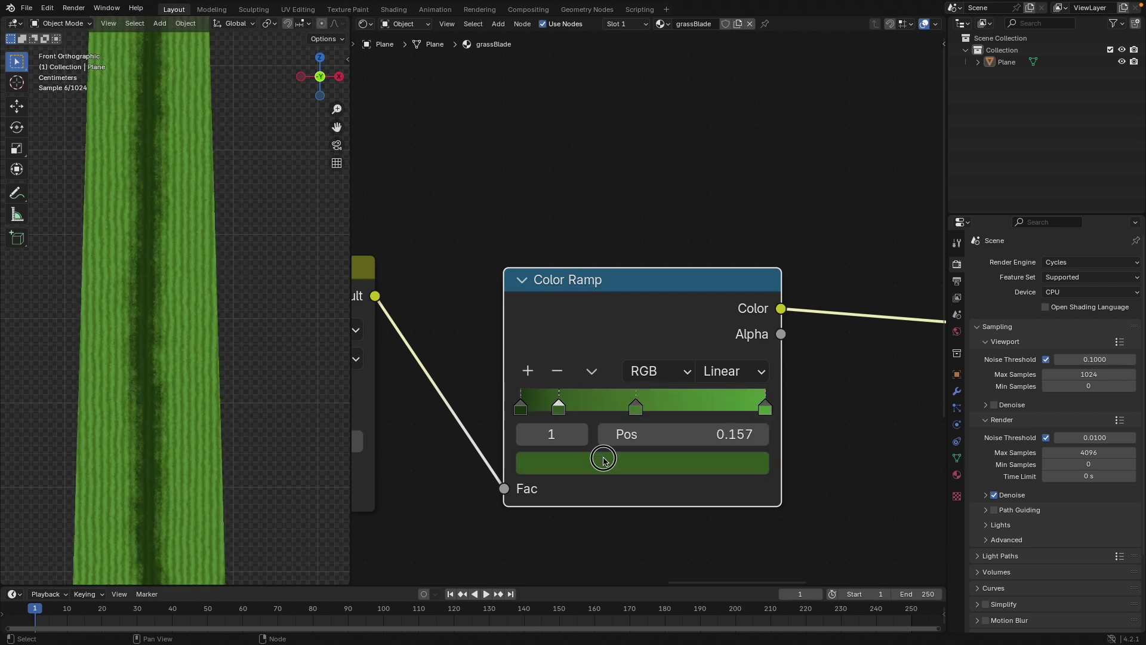
{"action": "left_click", "coordinate": [603, 459]}
{"action": "left_click_drag", "start_coordinate": [573, 196], "coordinate": [571, 207]}
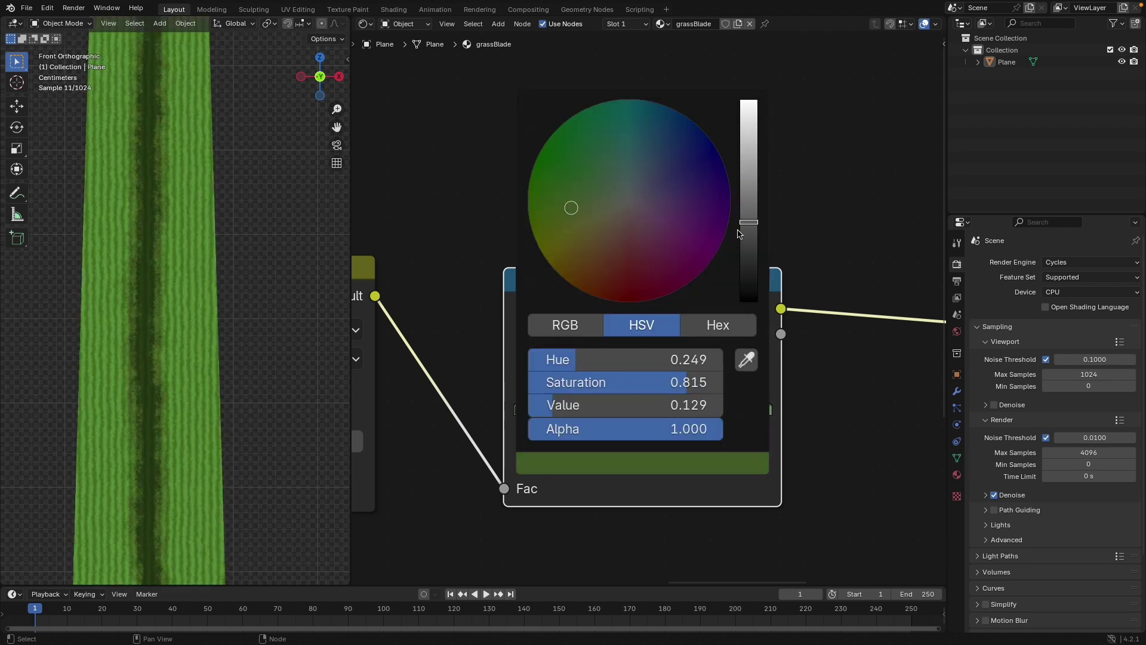
{"action": "left_click_drag", "start_coordinate": [739, 234], "coordinate": [742, 249]}
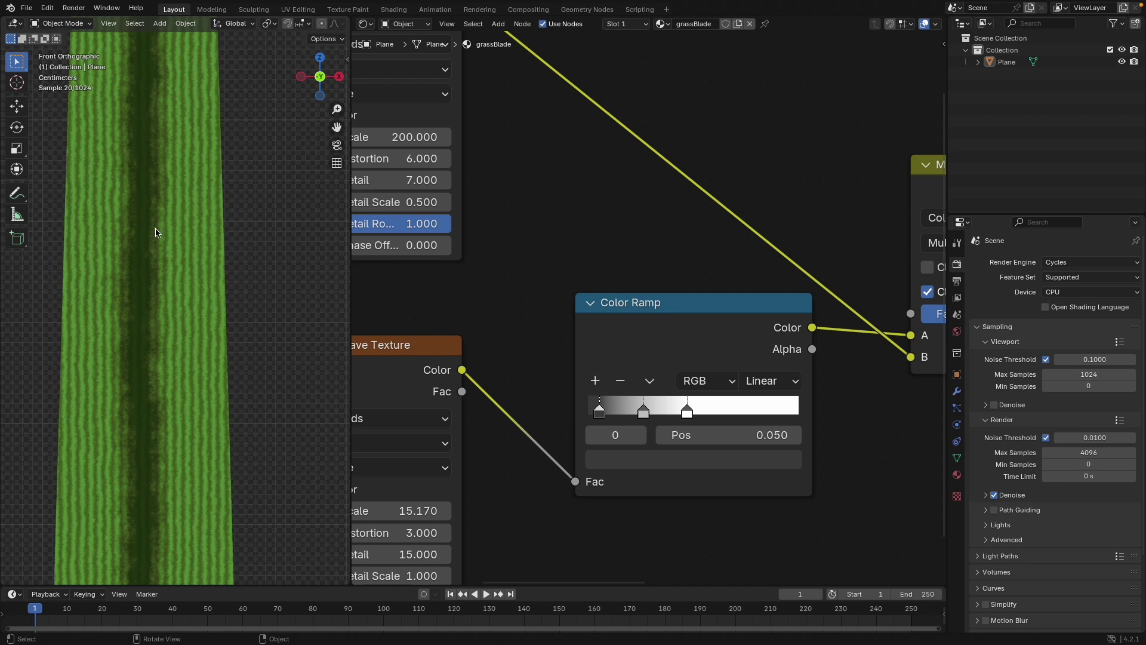
Narrow the dark midrib by moving the first Color Ramp's dark stop to the start and its light grey stop to about 0.07.
{"action": "mouse_move", "coordinate": [610, 413]}
{"action": "left_mouse_down"}
{"action": "mouse_move", "coordinate": [584, 412]}
{"action": "mouse_move", "coordinate": [603, 415]}
{"action": "left_mouse_up"}
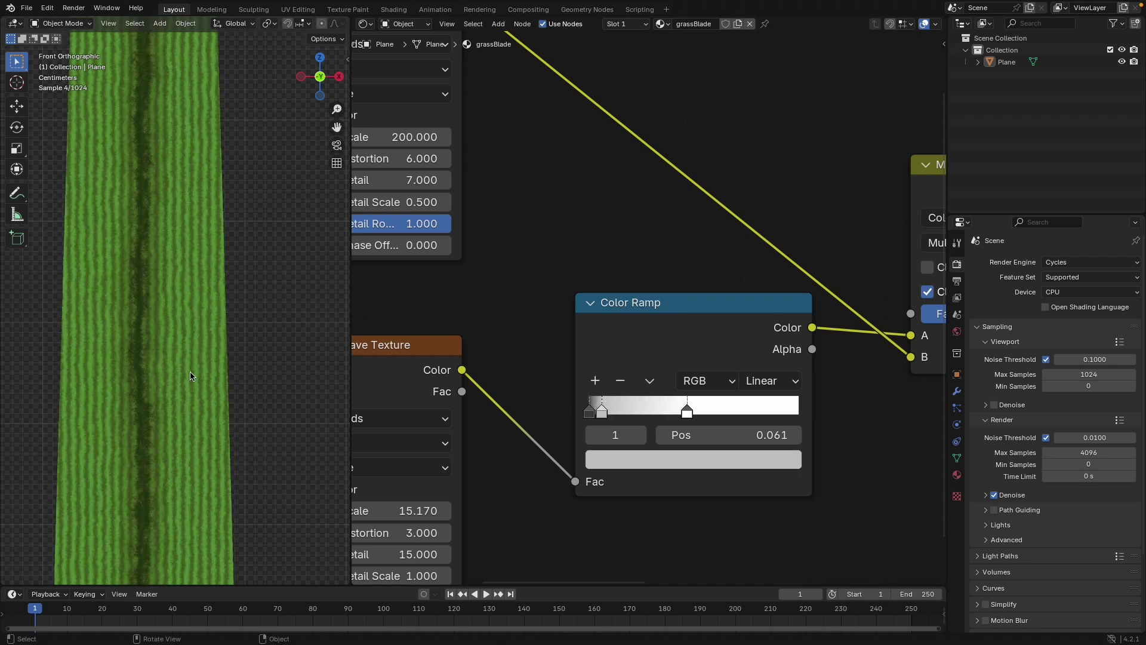
{"action": "scroll", "coordinate": [210, 389], "scroll_direction": "down", "scroll_amount": 3}
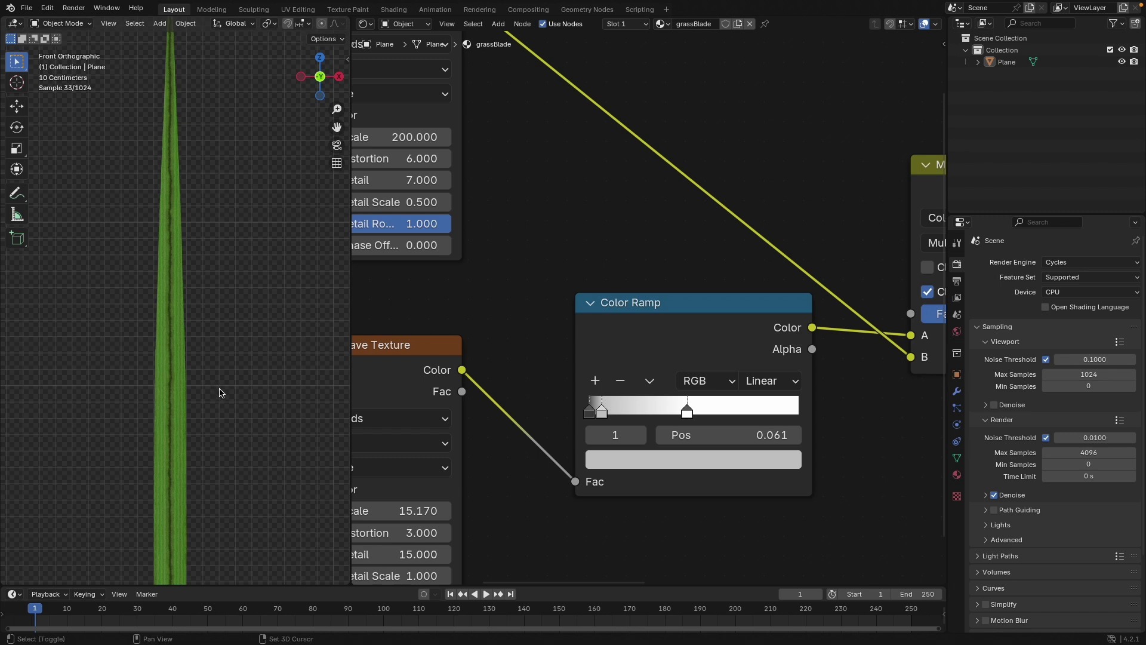
{"action": "scroll", "coordinate": [221, 370], "scroll_direction": "up", "scroll_amount": 2}
{"action": "scroll", "coordinate": [226, 341], "scroll_direction": "up", "scroll_amount": 3}
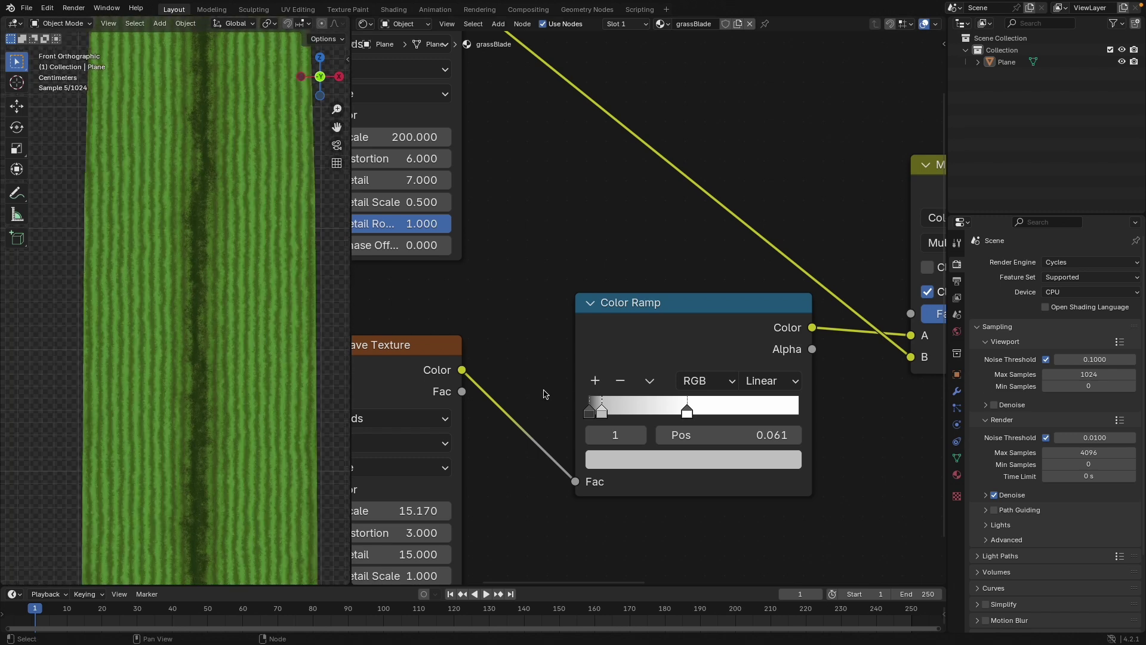
{"action": "left_click_drag", "start_coordinate": [606, 411], "coordinate": [608, 411]}
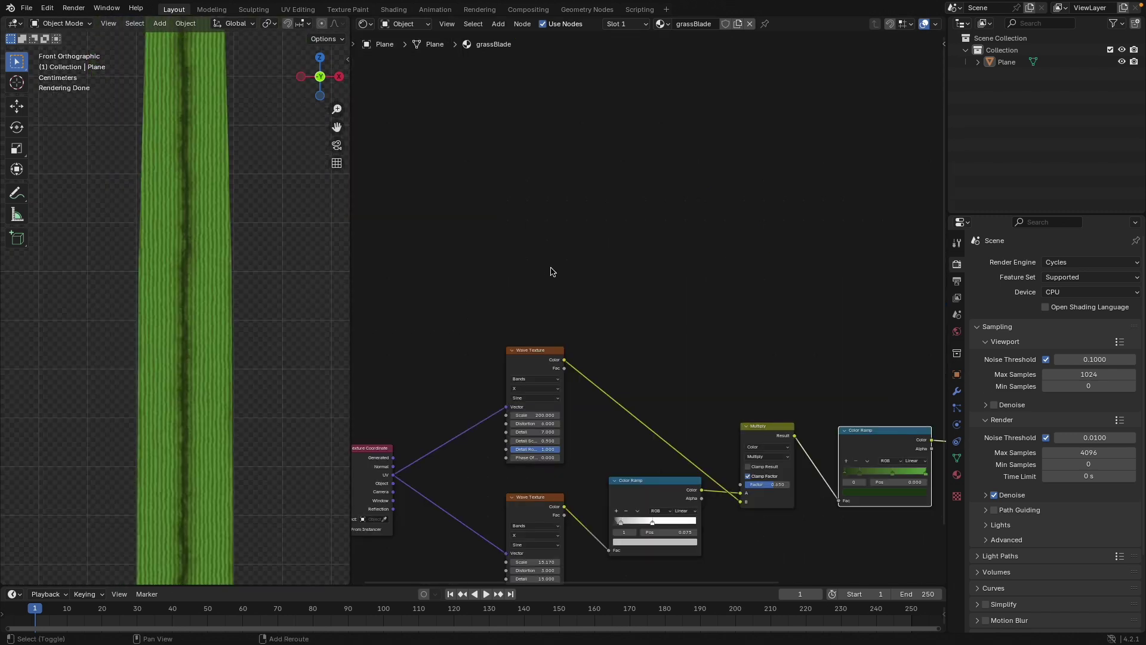
Add a Voronoi Texture above the Wave Textures and connect the Texture Coordinate's UV output to its Vector.
{"action": "key", "text": "shift+a"}
{"action": "type", "text": "voro"}
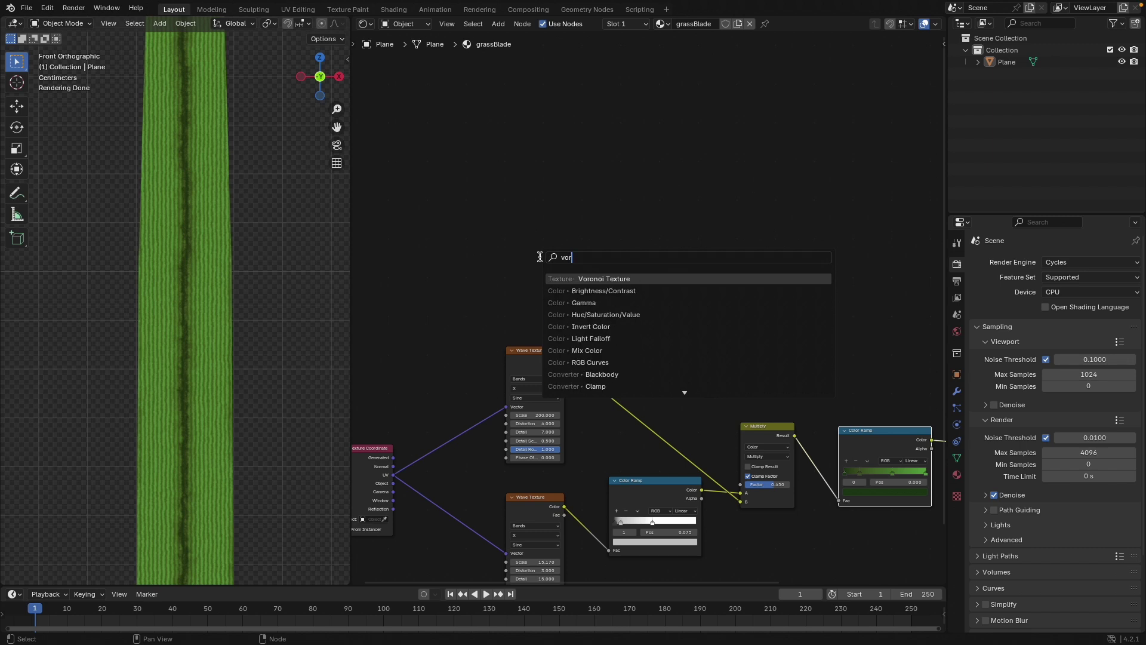
{"action": "key", "text": "Return"}
{"action": "left_click", "coordinate": [501, 201]}
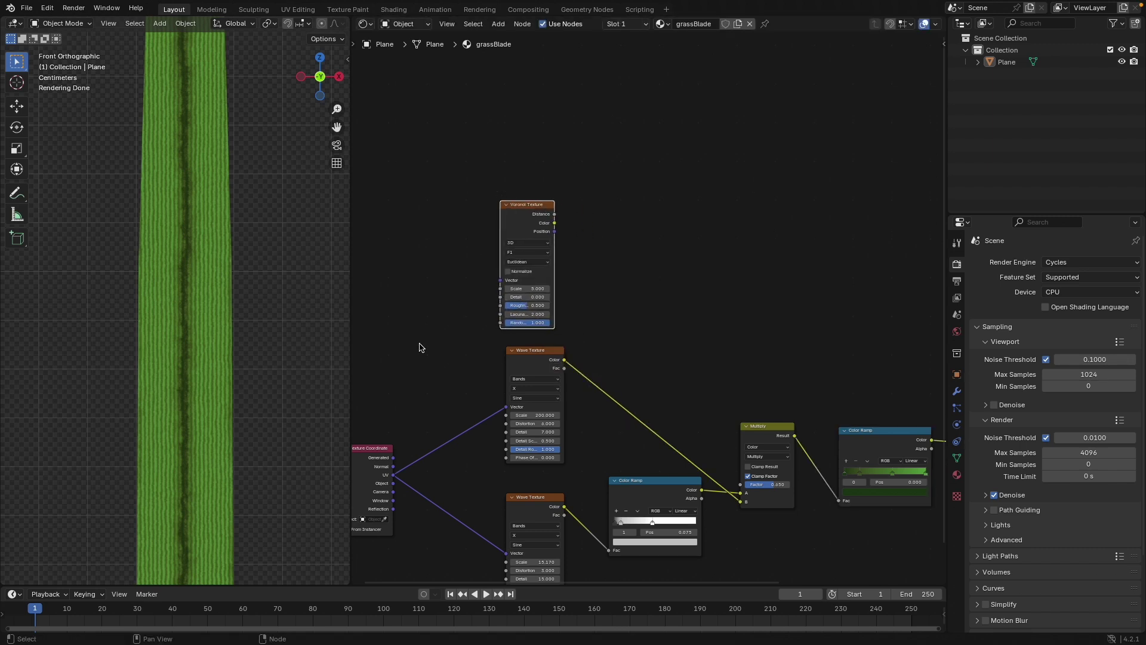
{"action": "left_click_drag", "start_coordinate": [394, 475], "coordinate": [501, 280]}
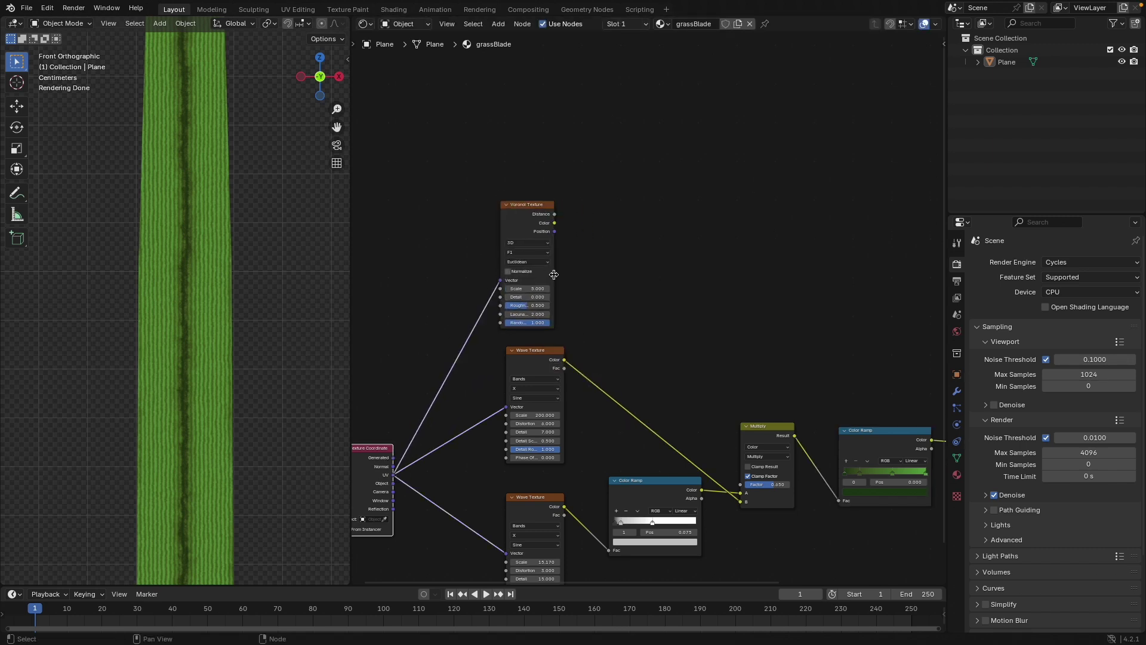
Preview the Voronoi Texture's Distance output on the blade.
{"action": "middle_click_drag", "start_coordinate": [553, 269], "coordinate": [472, 195], "text": "ctrl"}
{"action": "left_click", "coordinate": [471, 193], "text": "ctrl+shift"}
{"action": "middle_click_drag", "start_coordinate": [571, 241], "coordinate": [633, 305]}
{"action": "scroll", "coordinate": [597, 305], "scroll_direction": "up", "scroll_amount": 3}
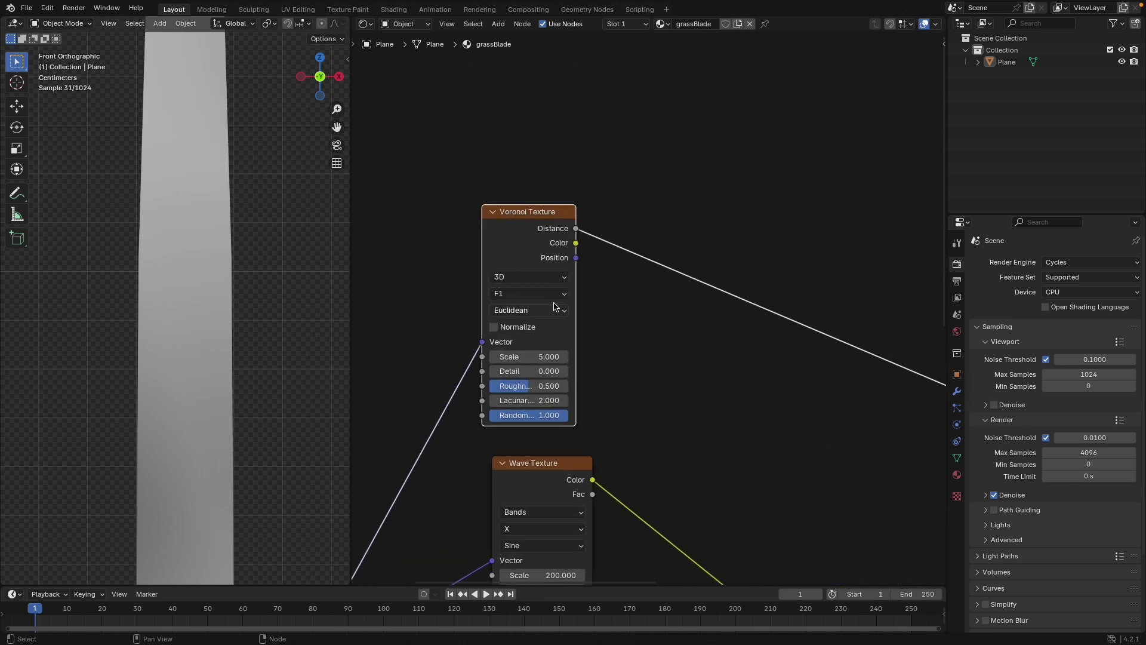
Switch the Voronoi Texture's feature to Distance to Edge and set its Scale to 250.
{"action": "left_click", "coordinate": [518, 300]}
{"action": "left_click", "coordinate": [537, 372]}
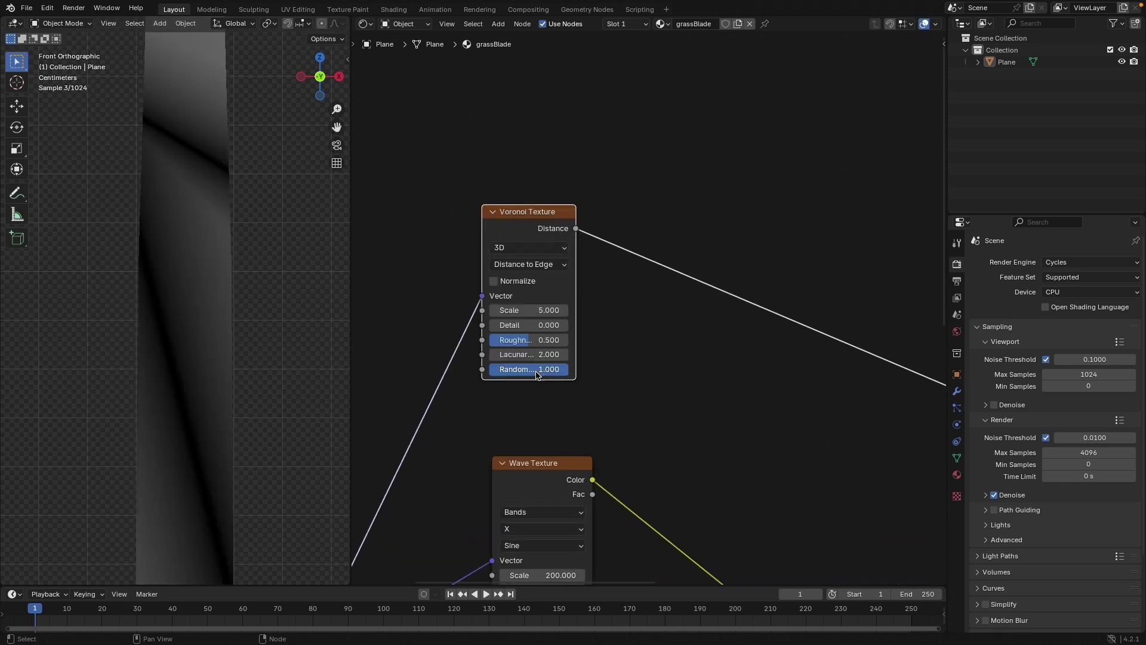
{"action": "left_click", "coordinate": [535, 311]}
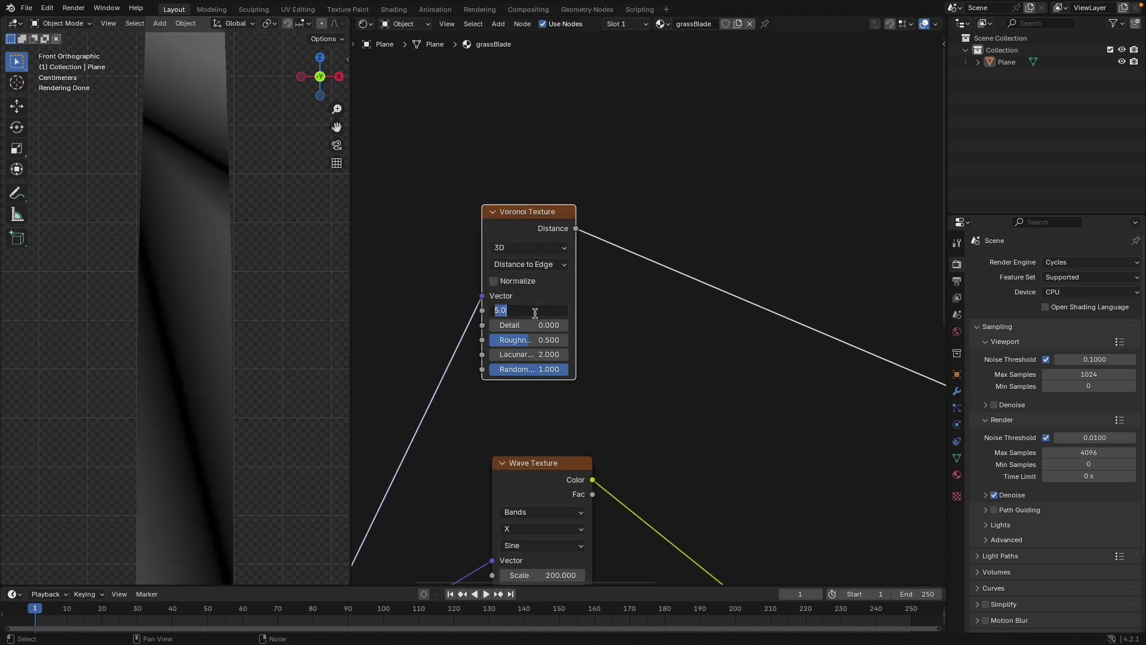
{"action": "type", "text": "250"}
{"action": "key", "text": "Return"}
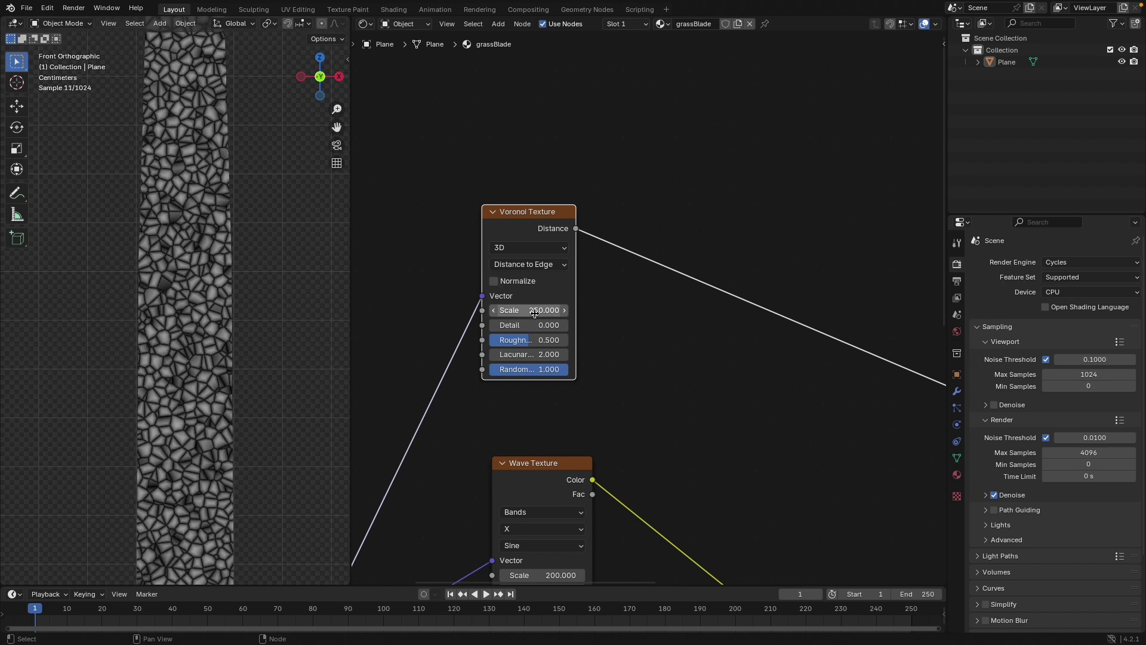
Set the Voronoi Texture's Detail to 3.7 and Roughness to 0.825, and enable Normalize.
{"action": "scroll", "coordinate": [180, 334], "scroll_direction": "up", "scroll_amount": 7}
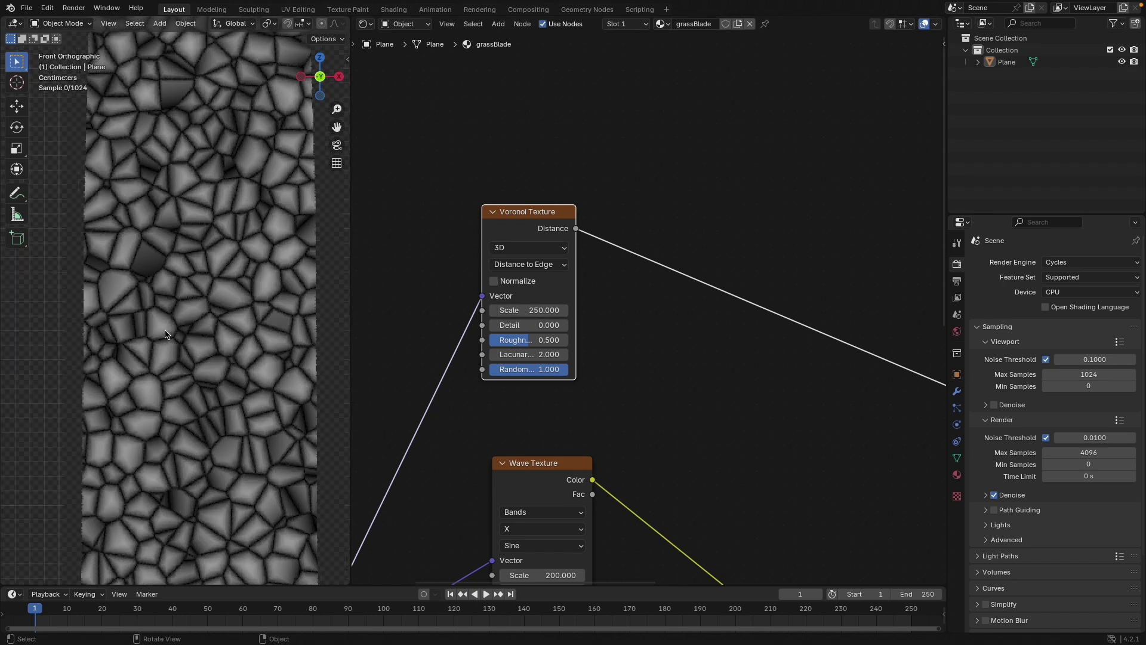
{"action": "left_click", "coordinate": [508, 325]}
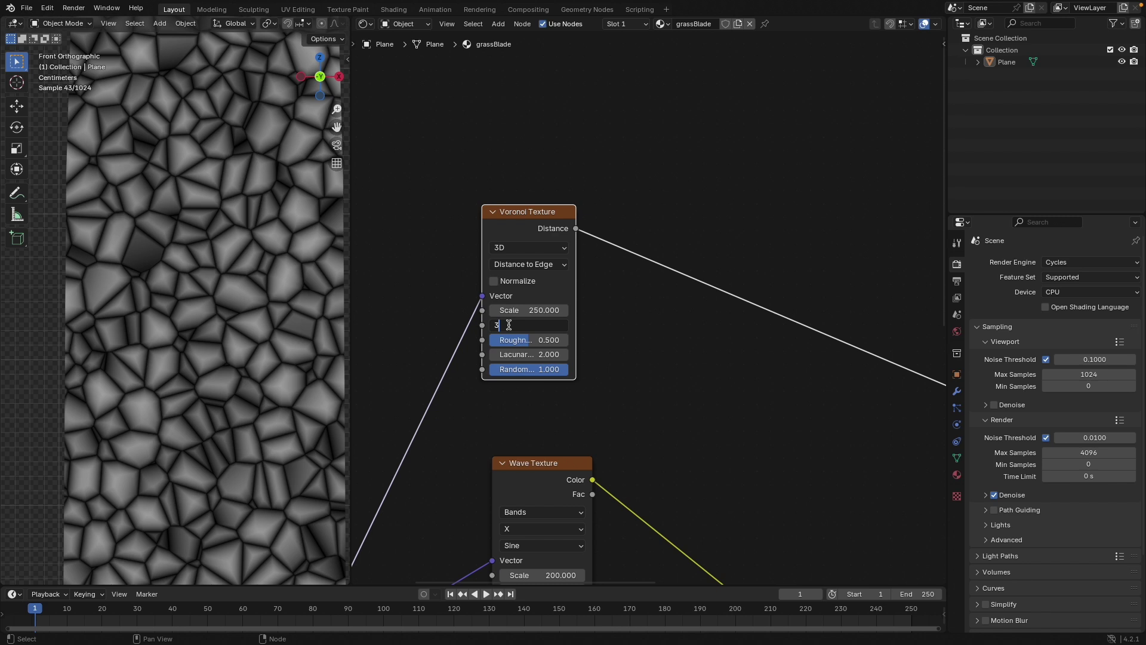
{"action": "key", "text": "Return"}
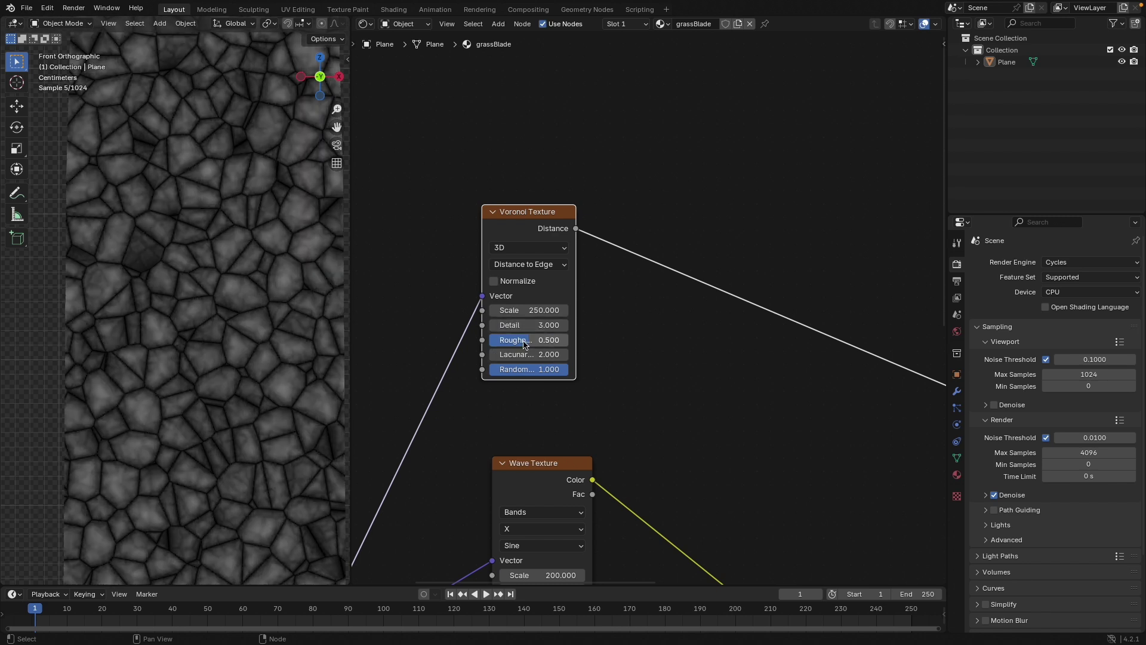
{"action": "left_click_drag", "start_coordinate": [529, 339], "coordinate": [553, 339]}
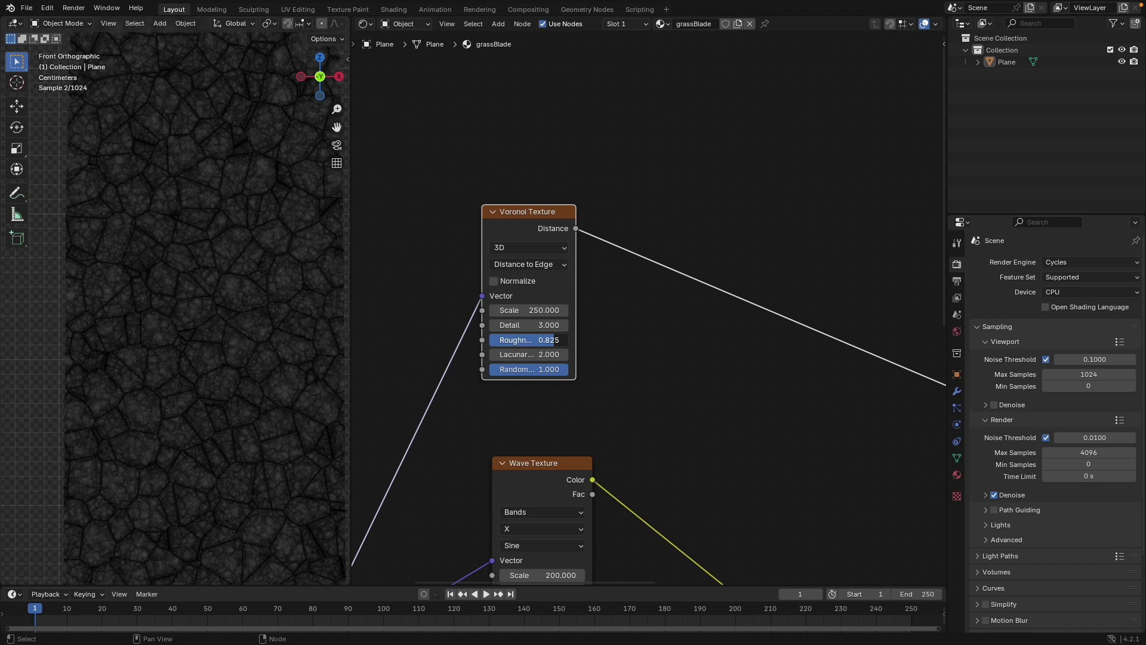
{"action": "left_click", "coordinate": [494, 281]}
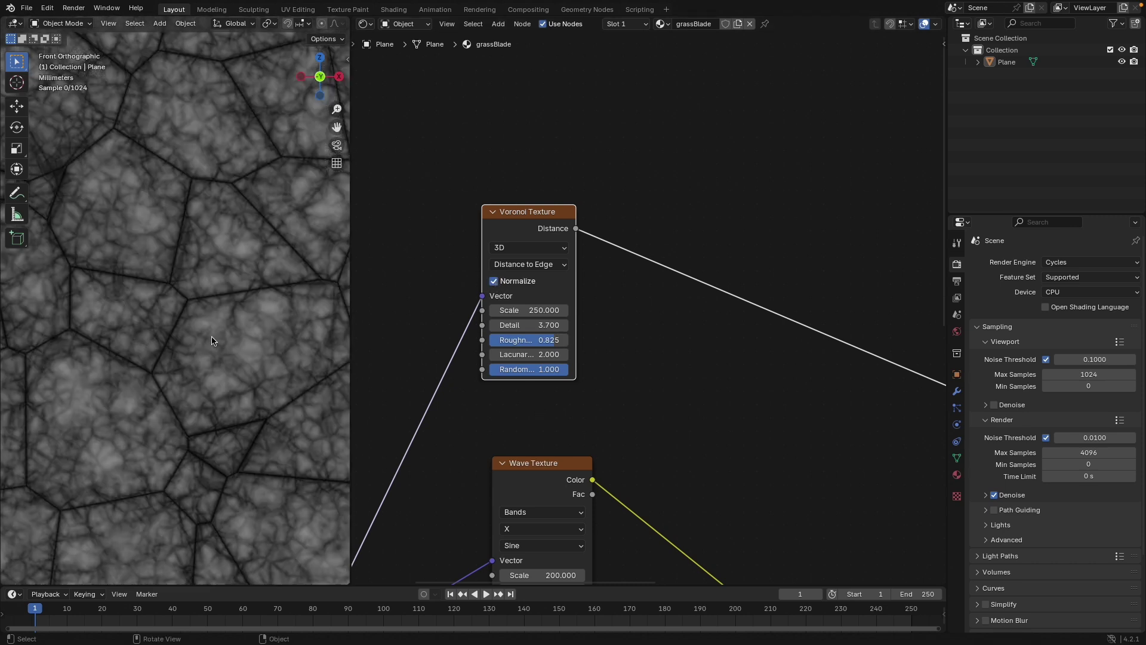
{"action": "scroll", "coordinate": [209, 343], "scroll_direction": "down", "scroll_amount": 6}
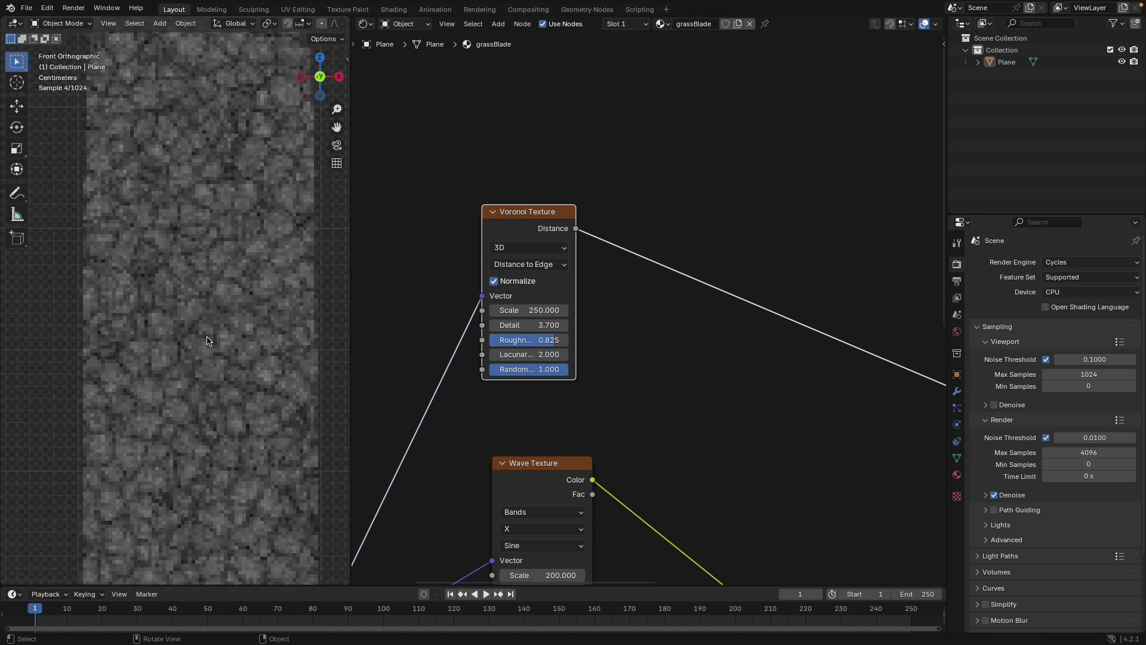
{"action": "scroll", "coordinate": [207, 344], "scroll_direction": "down", "scroll_amount": 3}
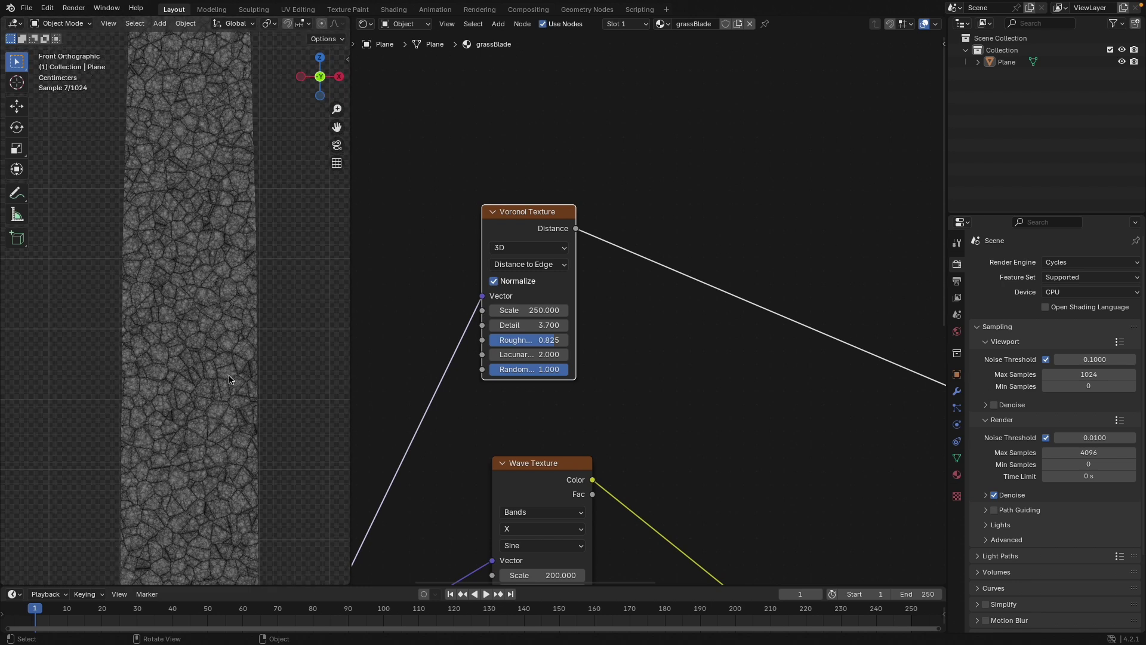
{"action": "scroll", "coordinate": [230, 380], "scroll_direction": "down", "scroll_amount": 3}
{"action": "scroll", "coordinate": [701, 454], "scroll_direction": "down", "scroll_amount": 2}
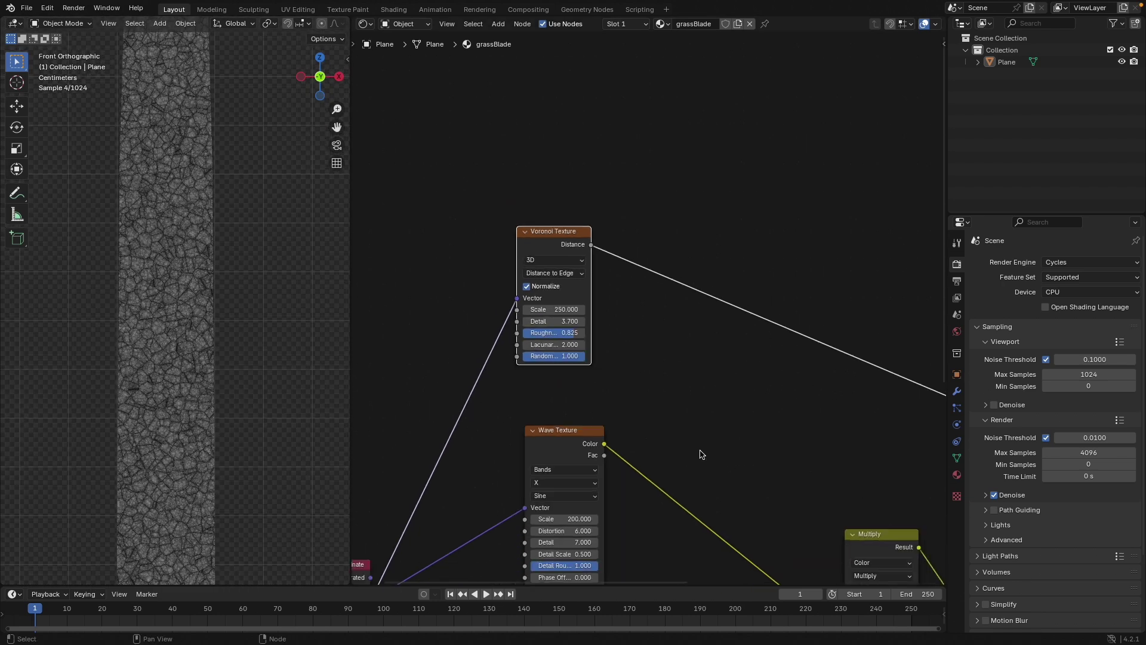
Add a Mix Color node between the green Color Ramp and the Principled BSDF.
{"action": "middle_click_drag", "start_coordinate": [718, 493], "coordinate": [520, 342]}
{"action": "scroll", "coordinate": [661, 358], "scroll_direction": "down", "scroll_amount": 2}
{"action": "middle_click_drag", "start_coordinate": [606, 338], "coordinate": [674, 306]}
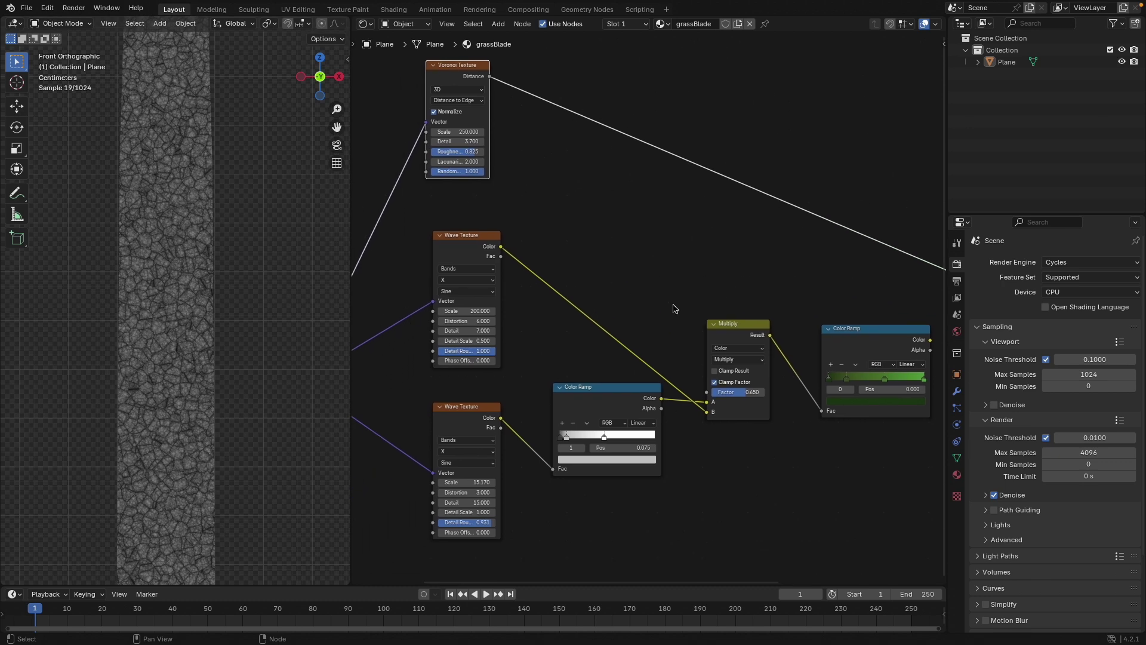
{"action": "scroll", "coordinate": [674, 308], "scroll_direction": "down", "scroll_amount": 2}
{"action": "middle_click_drag", "start_coordinate": [922, 359], "coordinate": [697, 348]}
{"action": "left_click_drag", "start_coordinate": [657, 328], "coordinate": [721, 387]}
{"action": "left_click_drag", "start_coordinate": [598, 361], "coordinate": [685, 356]}
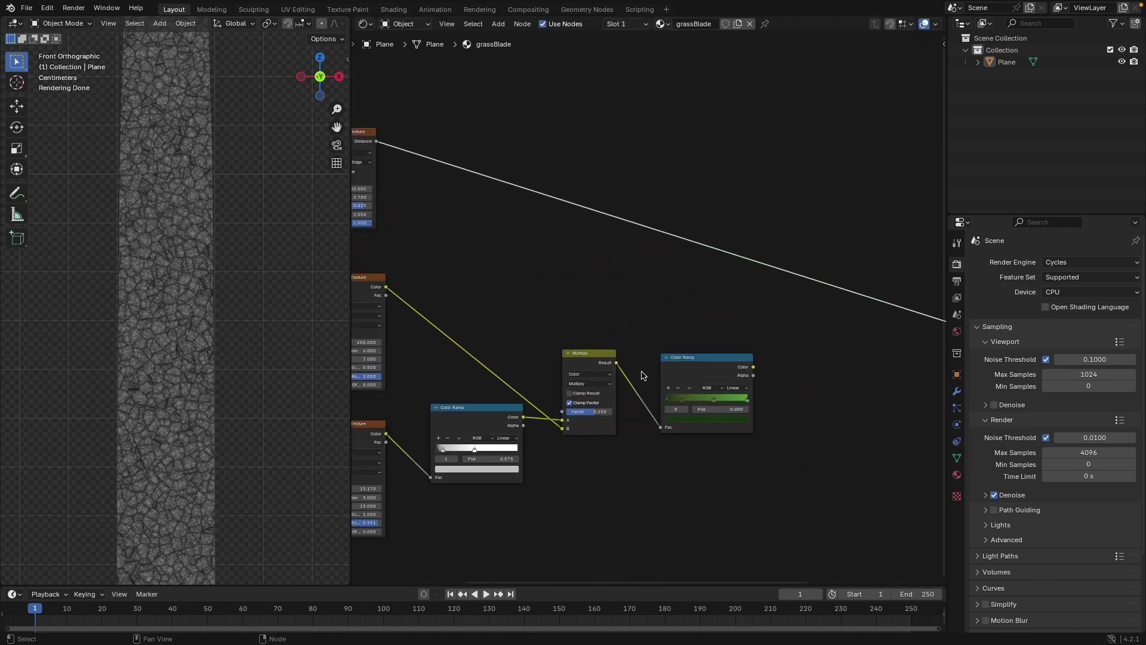
{"action": "middle_click_drag", "start_coordinate": [710, 379], "coordinate": [620, 379]}
{"action": "left_click_drag", "start_coordinate": [618, 376], "coordinate": [610, 379]}
{"action": "key", "text": "shift+a"}
{"action": "type", "text": "mix"}
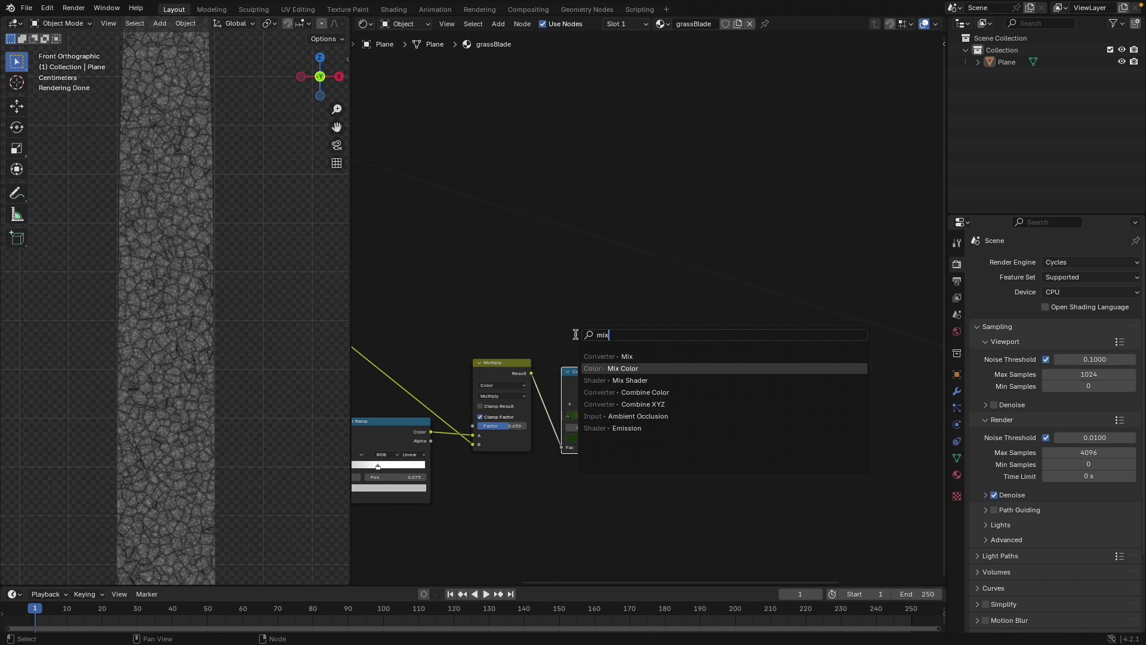
{"action": "key", "text": "Return"}
{"action": "left_click", "coordinate": [715, 341]}
{"action": "middle_click_drag", "start_coordinate": [581, 345], "coordinate": [588, 347]}
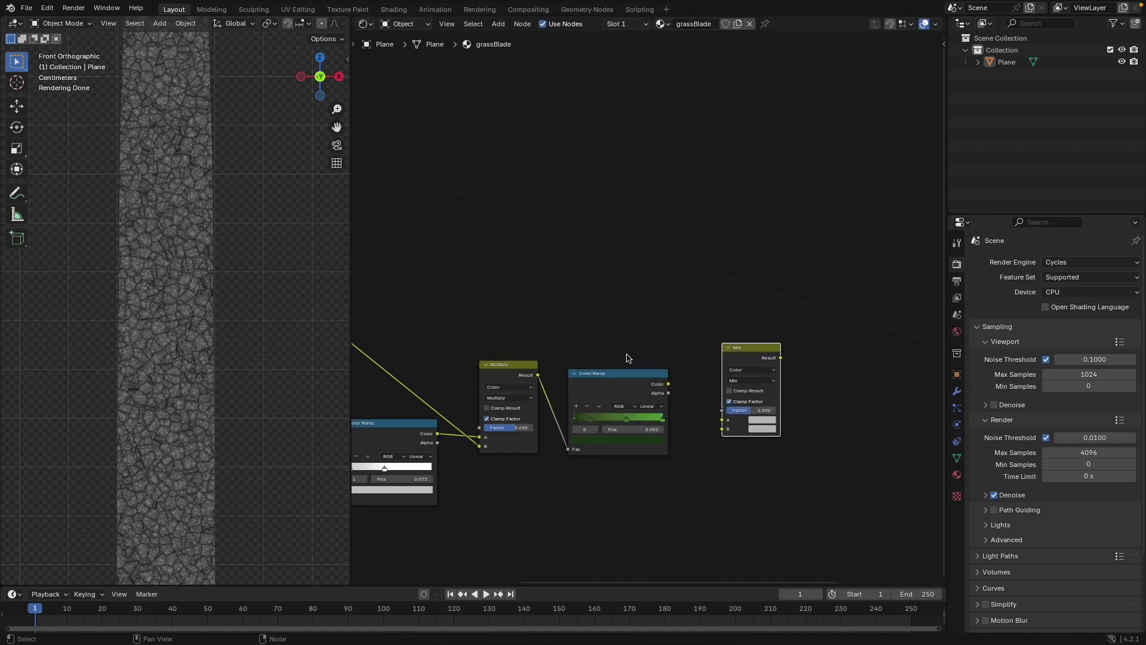
Connect the green Color Ramp's Color output to the Mix node's A input and set B to an orange-brown with hue about 0.075.
{"action": "left_click_drag", "start_coordinate": [668, 384], "coordinate": [722, 420]}
{"action": "mouse_move", "coordinate": [754, 348]}
{"action": "left_mouse_down"}
{"action": "mouse_move", "coordinate": [746, 317]}
{"action": "mouse_move", "coordinate": [767, 320]}
{"action": "left_mouse_up"}
{"action": "left_click", "coordinate": [757, 397]}
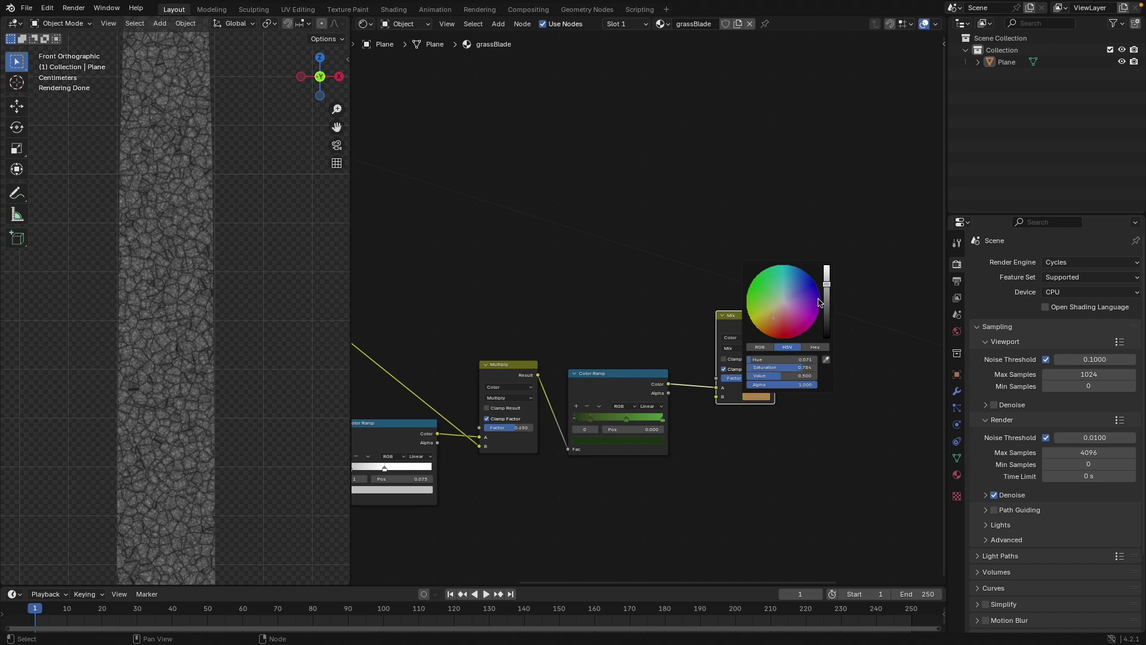
Set the Mix node's blending mode to Screen and preview its Result on the blade.
{"action": "scroll", "coordinate": [773, 347], "scroll_direction": "up", "scroll_amount": 1}
{"action": "left_click", "coordinate": [770, 359]}
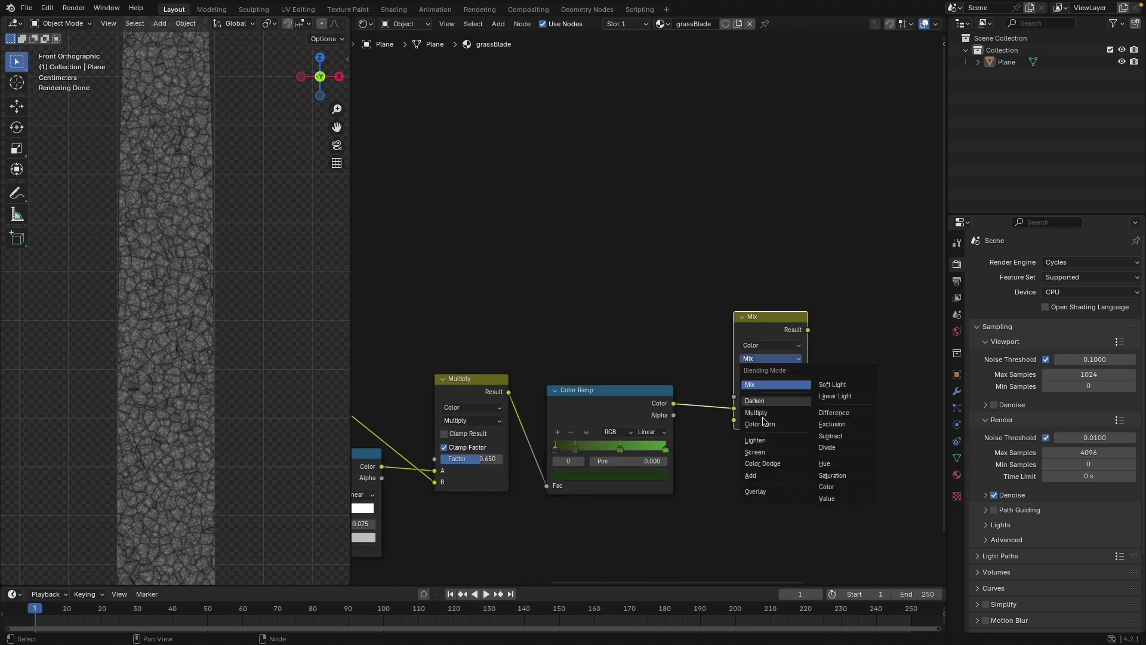
{"action": "left_click", "coordinate": [763, 452]}
{"action": "scroll", "coordinate": [767, 444], "scroll_direction": "down", "scroll_amount": 3}
{"action": "middle_click_drag", "start_coordinate": [772, 349], "coordinate": [822, 385]}
{"action": "left_click", "coordinate": [821, 385], "text": "ctrl+shift"}
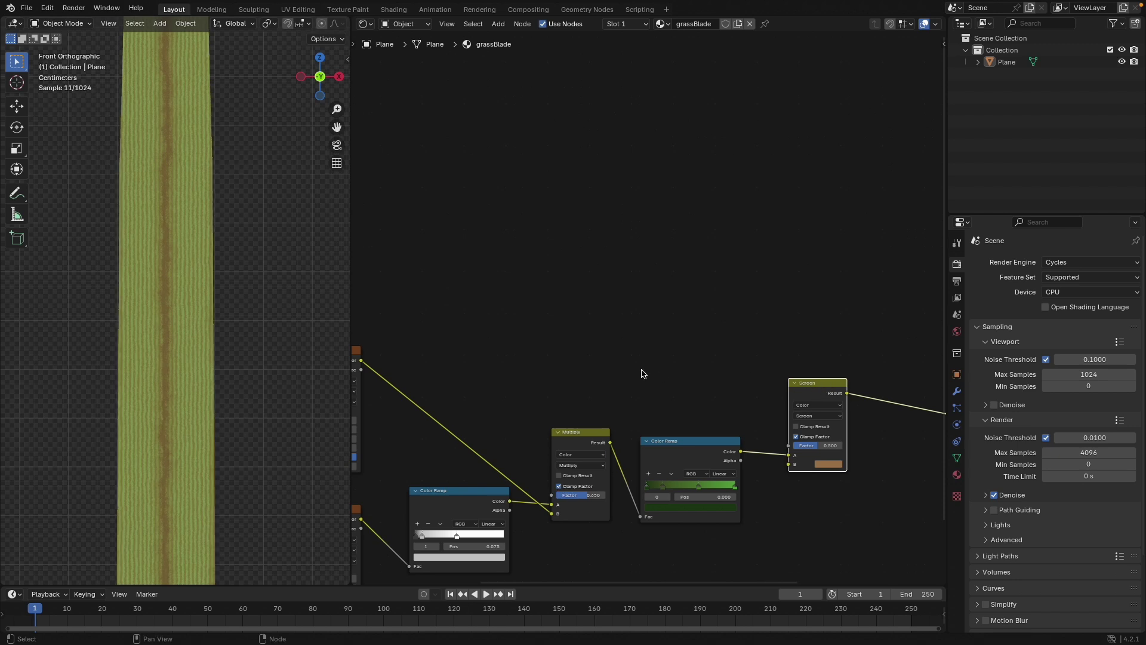
Connect the Voronoi Texture's Distance output to the Screen node's Factor and preview the combined result on the blade.
{"action": "scroll", "coordinate": [639, 367], "scroll_direction": "down", "scroll_amount": 1}
{"action": "middle_click_drag", "start_coordinate": [555, 346], "coordinate": [555, 288]}
{"action": "left_click", "coordinate": [460, 226], "text": "ctrl+shift"}
{"action": "left_click_drag", "start_coordinate": [392, 190], "coordinate": [797, 413]}
{"action": "left_click", "coordinate": [814, 365], "text": "ctrl+shift"}
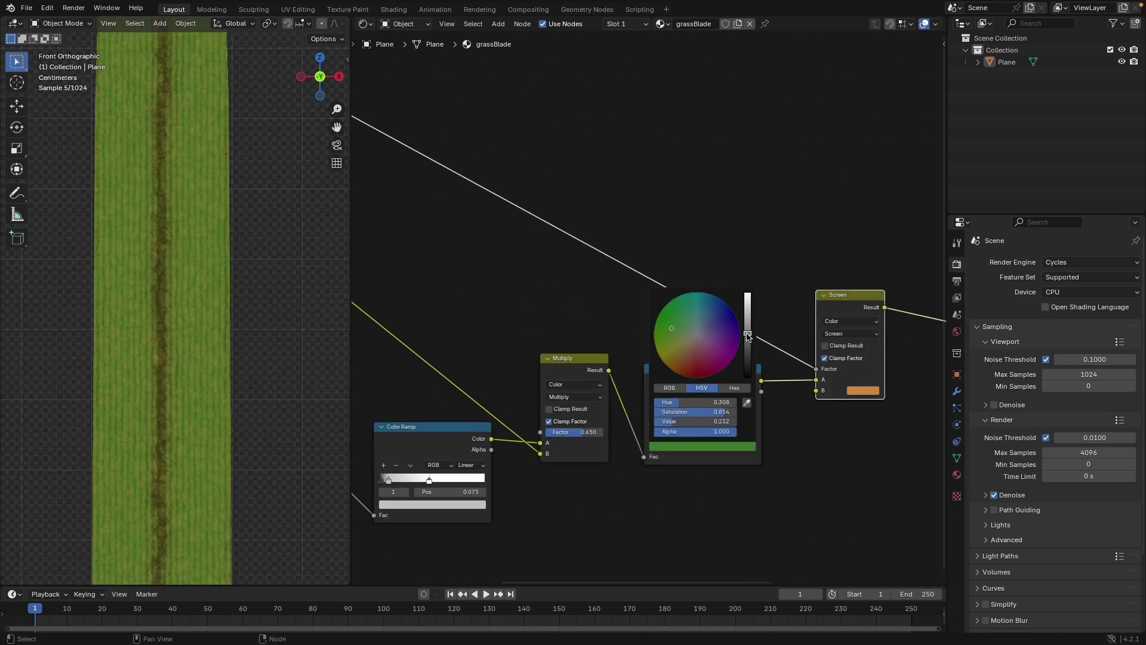
{"action": "left_click", "coordinate": [845, 294]}
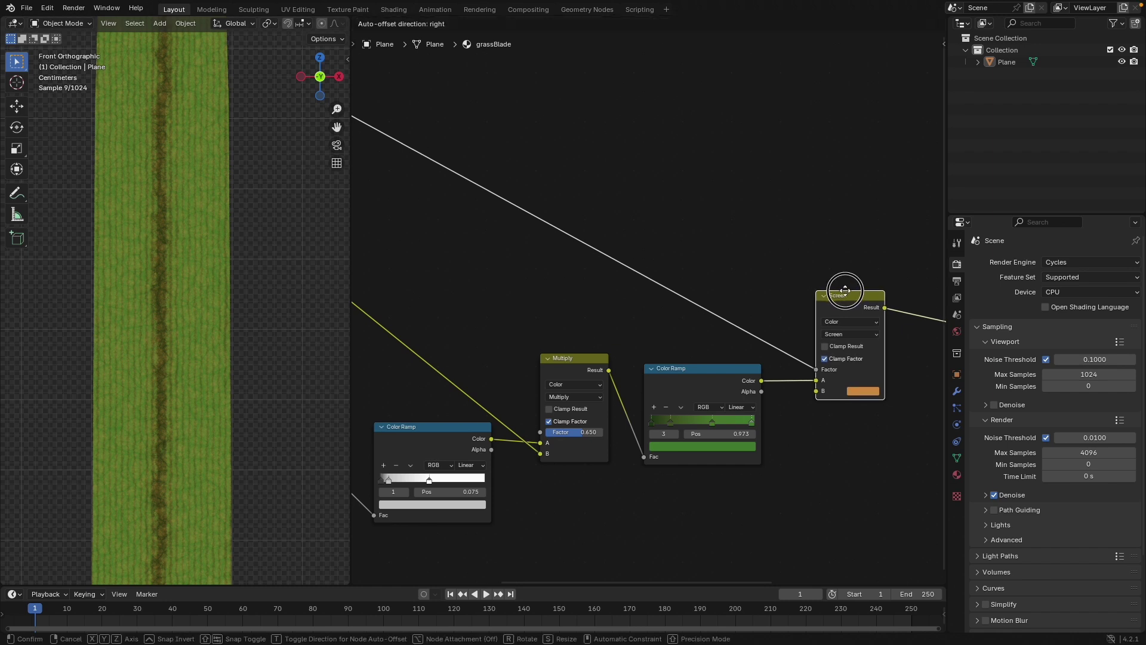
Examine the blade's mottled colouring and dark midrib both close up and from a distance.
{"action": "scroll", "coordinate": [167, 314], "scroll_direction": "up", "scroll_amount": 3}
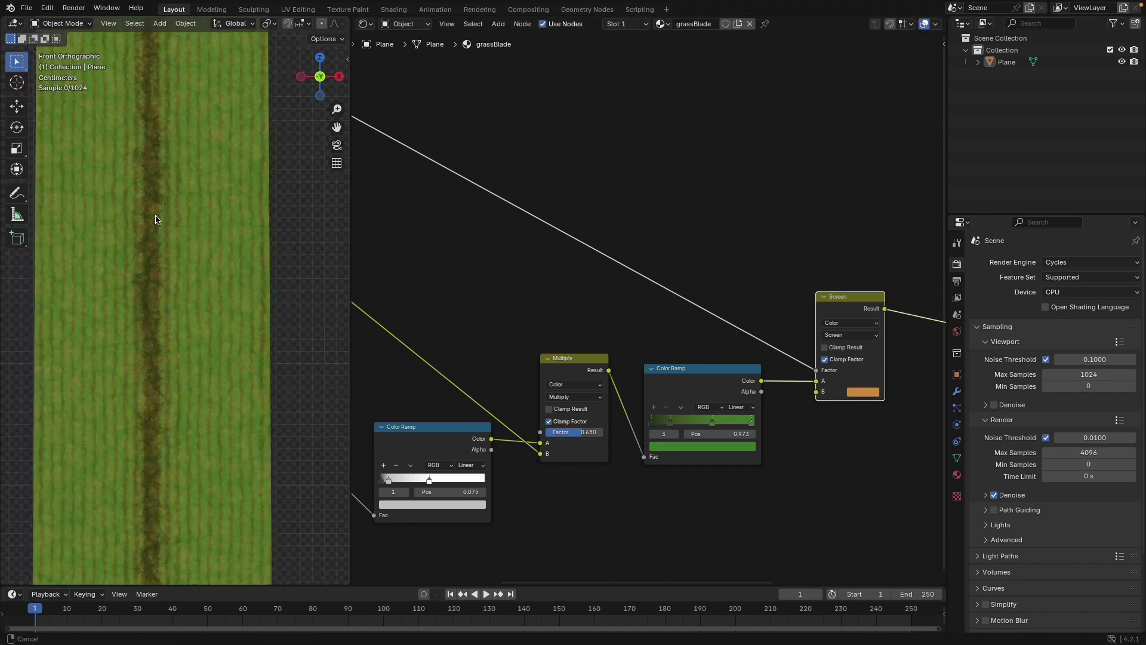
{"action": "middle_click_drag", "start_coordinate": [155, 217], "coordinate": [161, 313], "text": "shift"}
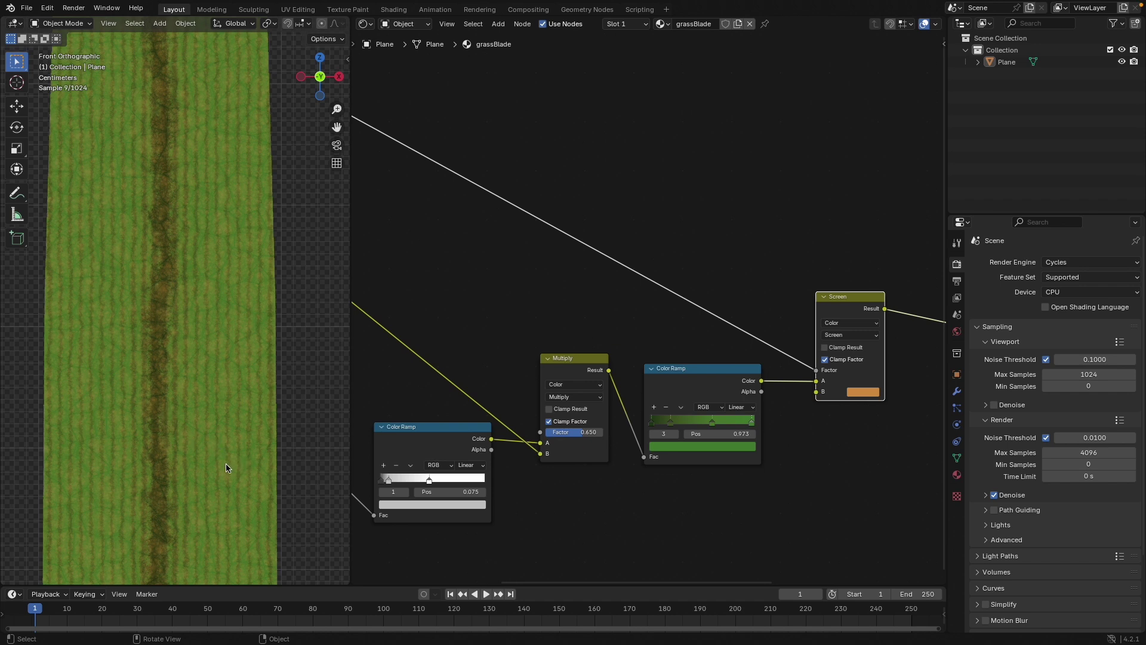
{"action": "scroll", "coordinate": [203, 465], "scroll_direction": "down", "scroll_amount": 7}
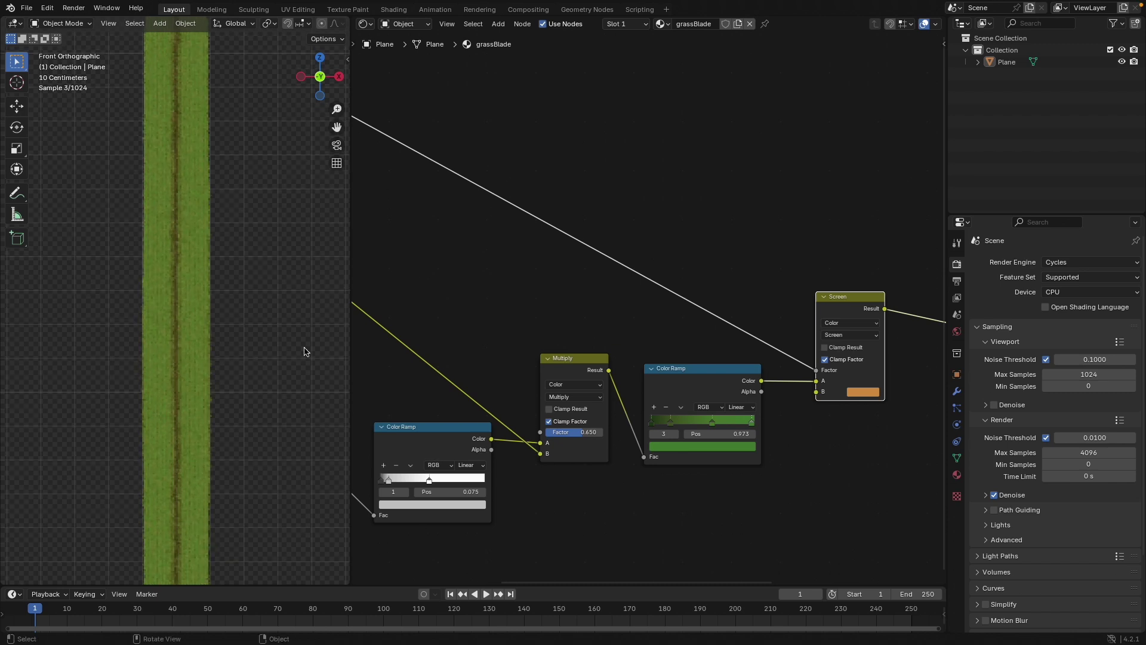
{"action": "scroll", "coordinate": [305, 353], "scroll_direction": "down", "scroll_amount": 2}
{"action": "scroll", "coordinate": [666, 453], "scroll_direction": "down", "scroll_amount": 3}
{"action": "scroll", "coordinate": [675, 473], "scroll_direction": "up", "scroll_amount": 2}
{"action": "scroll", "coordinate": [674, 473], "scroll_direction": "down", "scroll_amount": 3}
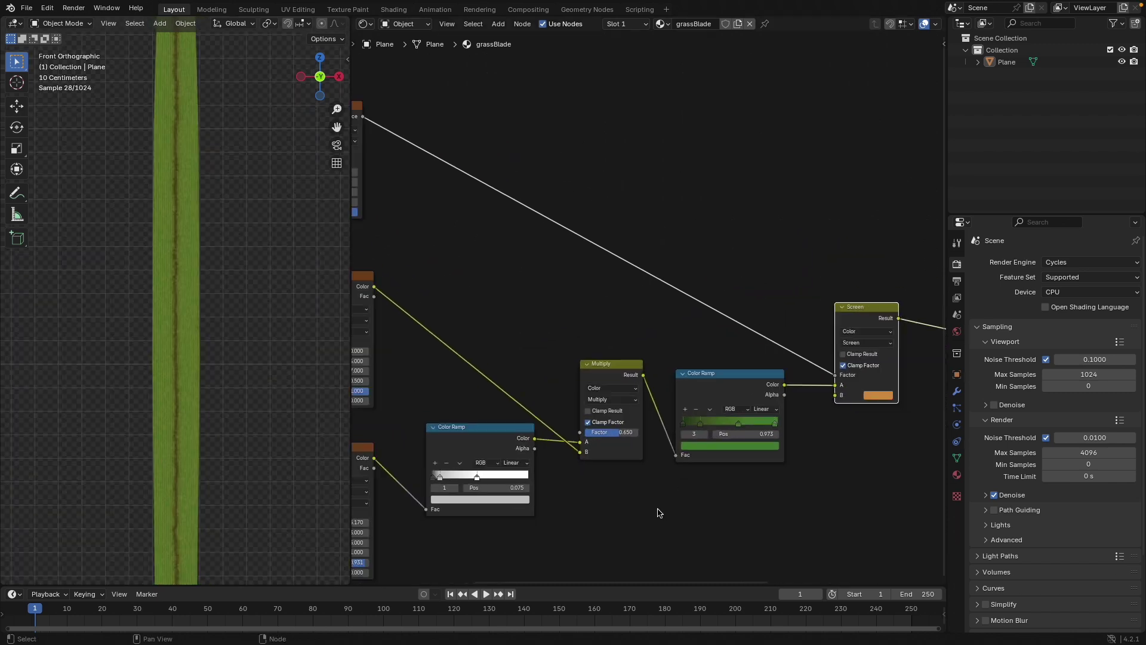
{"action": "scroll", "coordinate": [171, 389], "scroll_direction": "down", "scroll_amount": 2}
{"action": "scroll", "coordinate": [631, 446], "scroll_direction": "up", "scroll_amount": 3}
Lighten the first stop of the midrib's Color Ramp to a medium grey and try moving its light grey stop to about 0.216.
{"action": "middle_click_drag", "start_coordinate": [472, 382], "coordinate": [629, 366]}
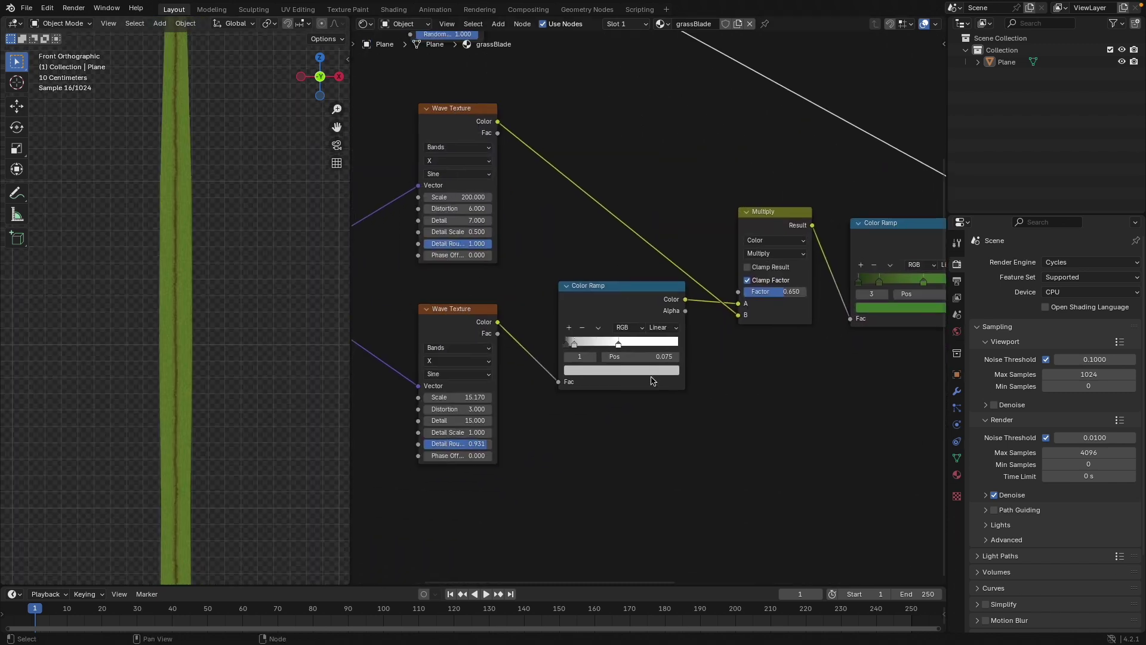
{"action": "scroll", "coordinate": [652, 378], "scroll_direction": "up", "scroll_amount": 10}
{"action": "left_click", "coordinate": [465, 389]}
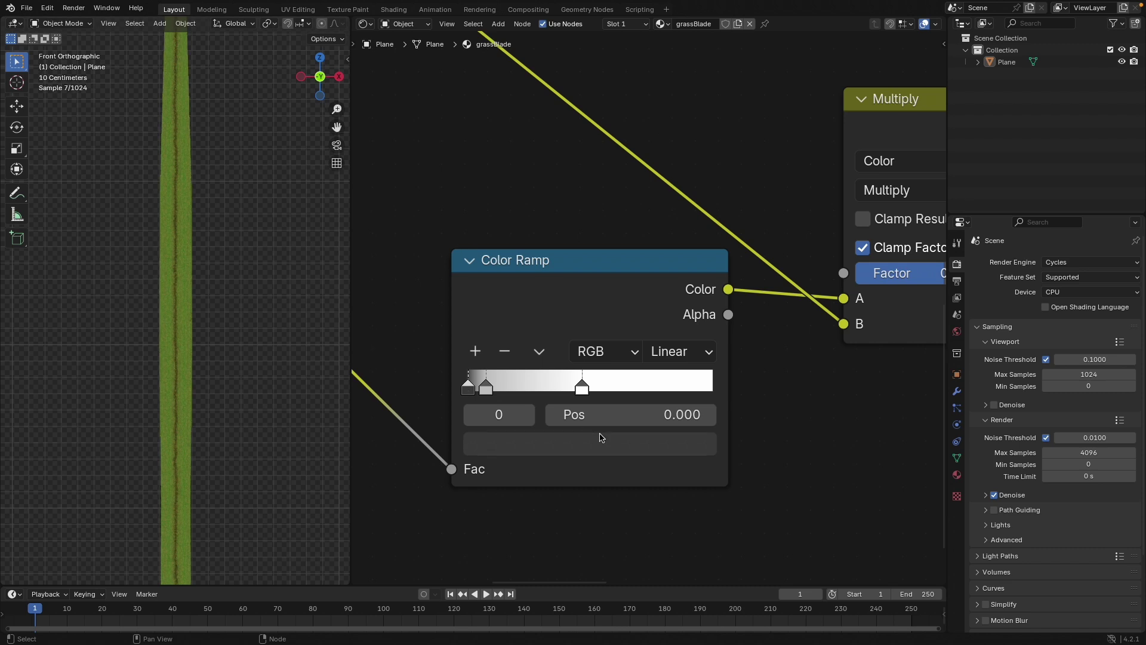
{"action": "left_click", "coordinate": [600, 442]}
{"action": "left_click_drag", "start_coordinate": [689, 228], "coordinate": [691, 181]}
{"action": "mouse_move", "coordinate": [603, 386]}
{"action": "left_mouse_down"}
{"action": "mouse_move", "coordinate": [650, 386]}
{"action": "mouse_move", "coordinate": [604, 386]}
{"action": "left_mouse_up"}
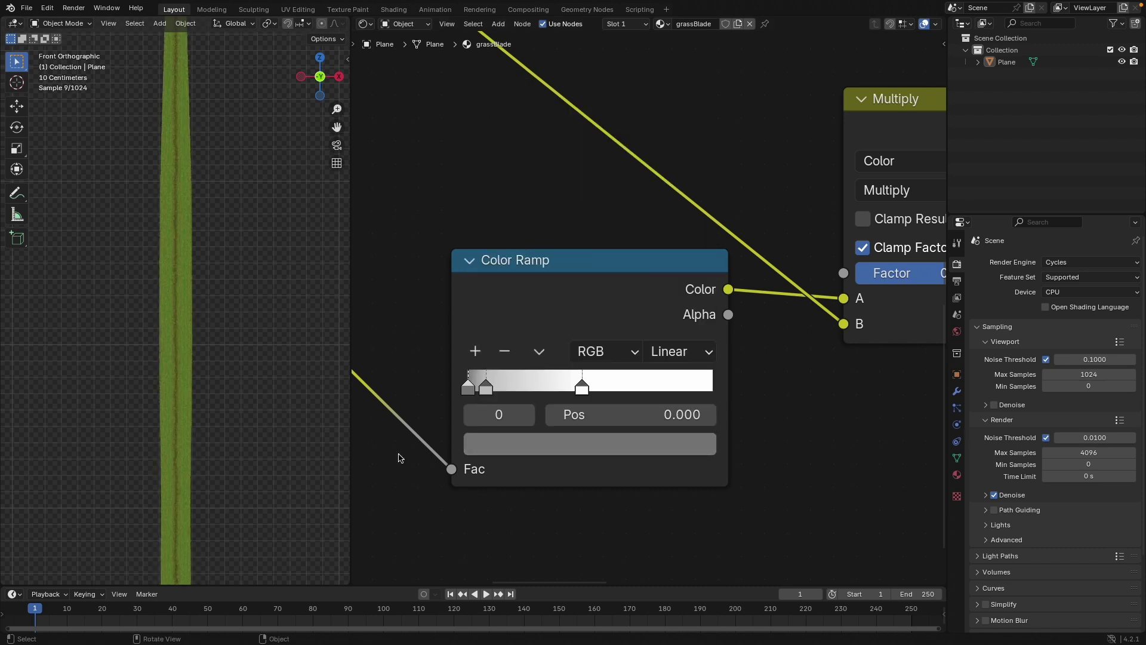
{"action": "left_click_drag", "start_coordinate": [481, 382], "coordinate": [519, 390]}
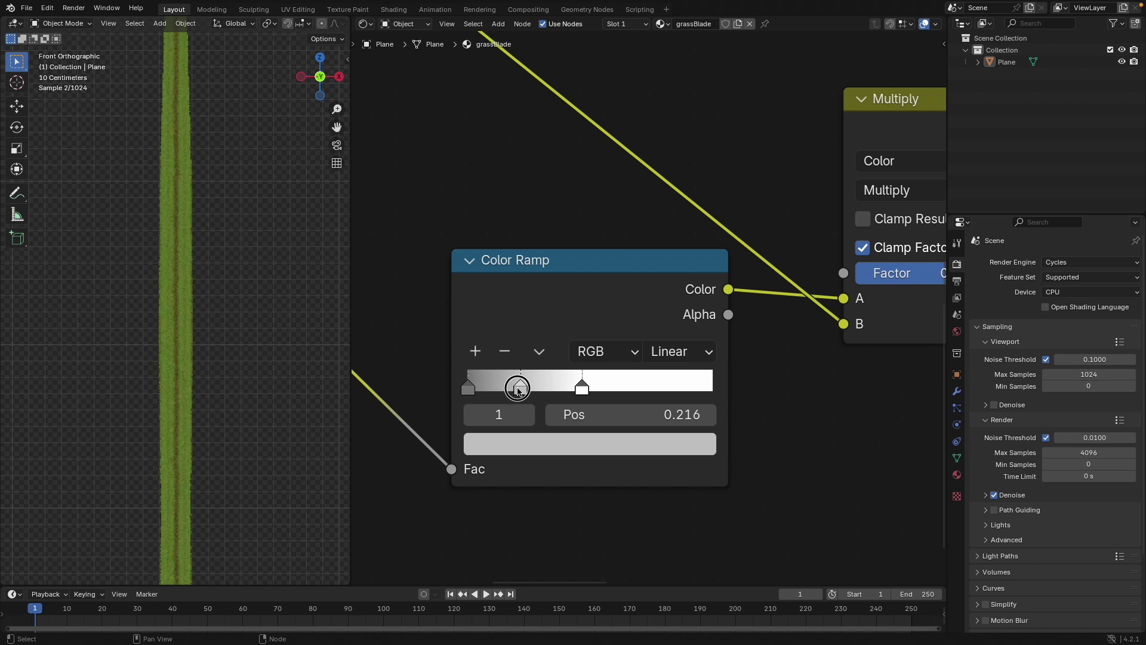
Connect the Screen node's Result to the Principled BSDF's Base Color and route the BSDF back to the Material Output's Surface.
{"action": "scroll", "coordinate": [481, 375], "scroll_direction": "down", "scroll_amount": 5}
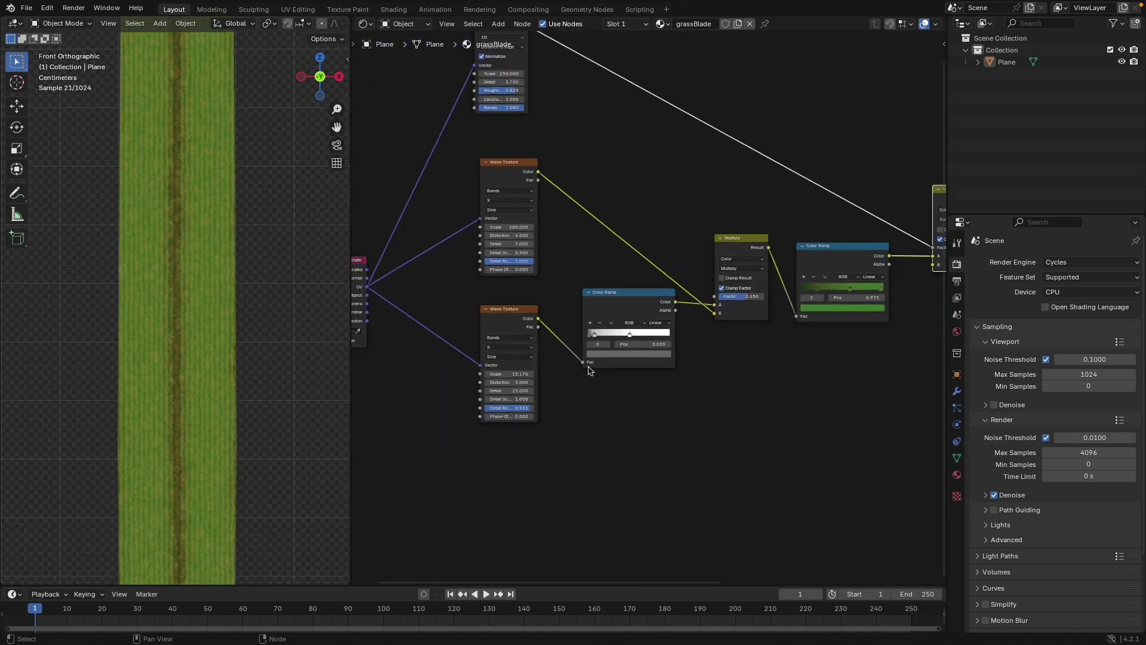
{"action": "middle_click_drag", "start_coordinate": [590, 367], "coordinate": [489, 407]}
{"action": "scroll", "coordinate": [153, 365], "scroll_direction": "down", "scroll_amount": 2}
{"action": "scroll", "coordinate": [154, 366], "scroll_direction": "down", "scroll_amount": 6}
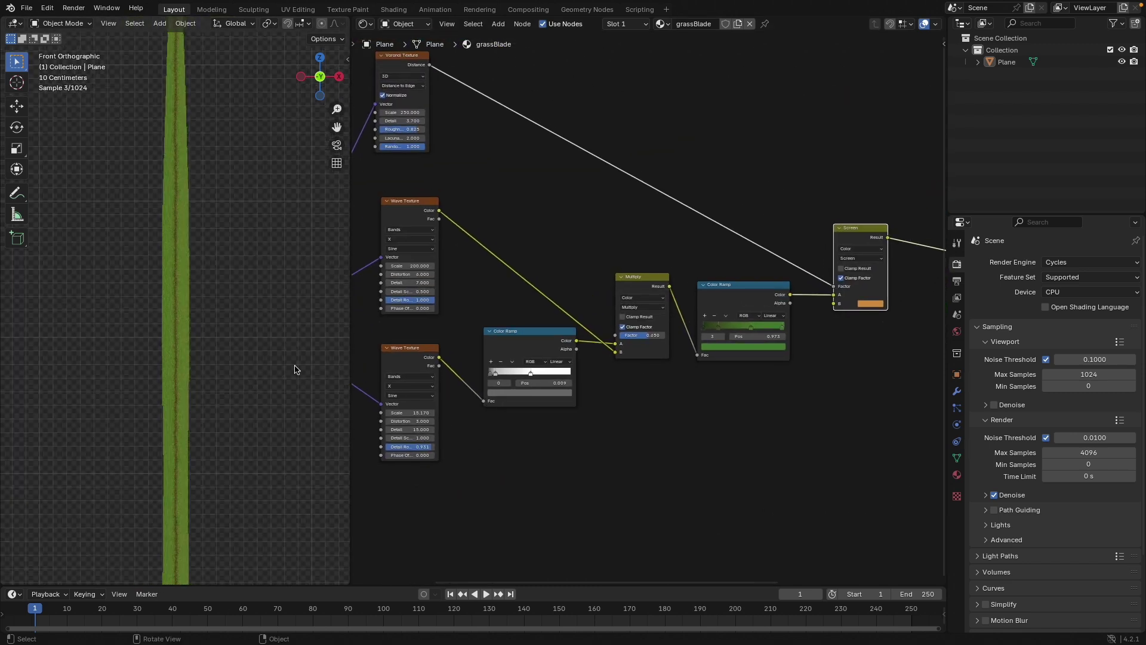
{"action": "middle_click_drag", "start_coordinate": [728, 398], "coordinate": [522, 414]}
{"action": "middle_click_drag", "start_coordinate": [730, 386], "coordinate": [536, 398]}
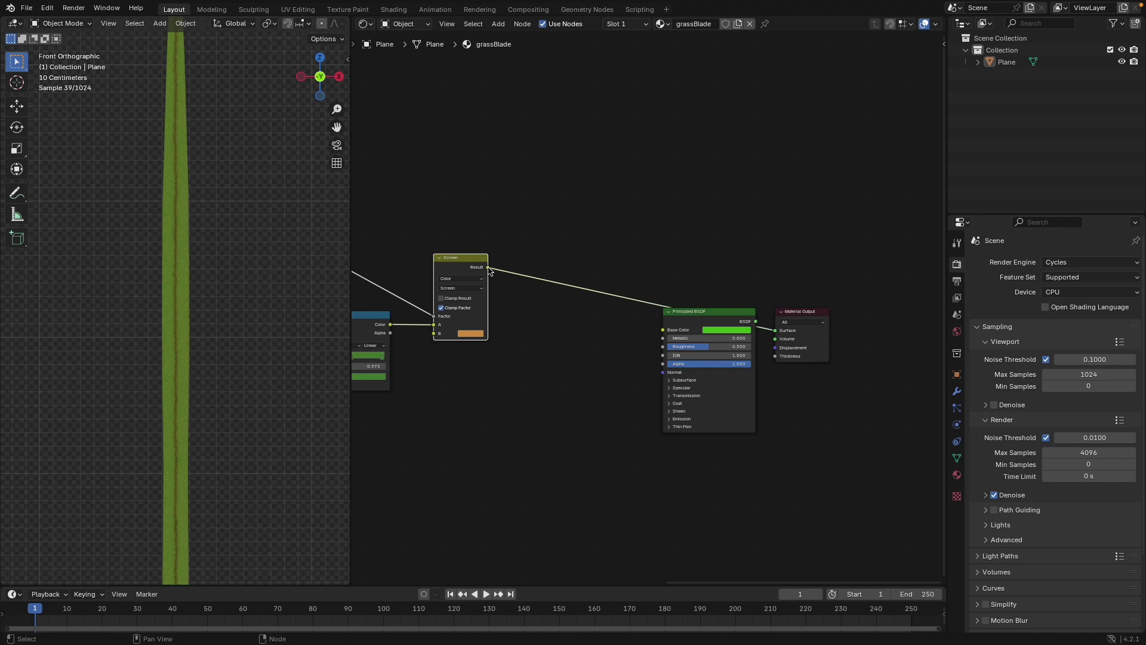
{"action": "left_click_drag", "start_coordinate": [490, 270], "coordinate": [662, 330]}
{"action": "left_click", "coordinate": [744, 325]}
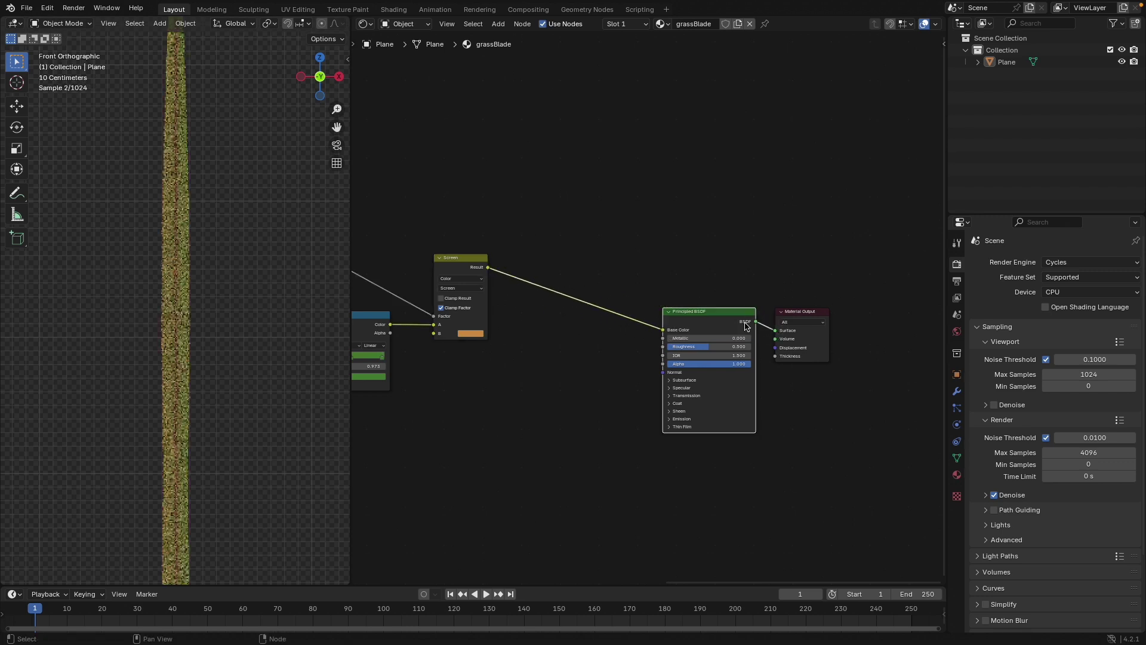
Examine the blade's shaded surface up close and the Principled BSDF's settings.
{"action": "scroll", "coordinate": [200, 296], "scroll_direction": "up", "scroll_amount": 4}
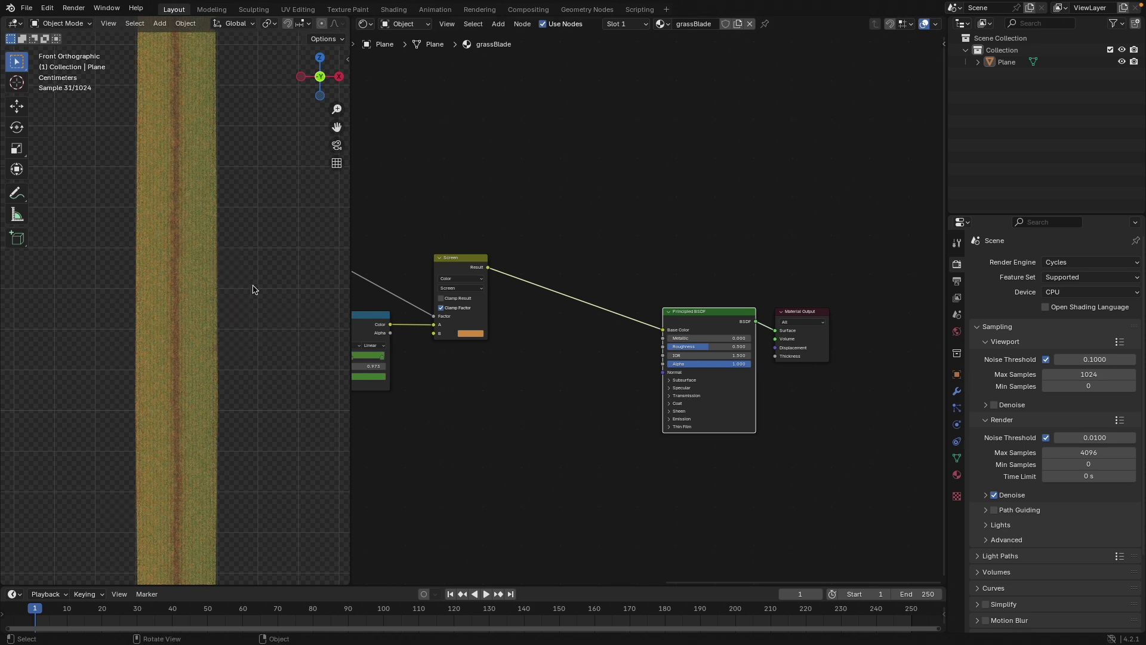
{"action": "scroll", "coordinate": [254, 289], "scroll_direction": "up", "scroll_amount": 2}
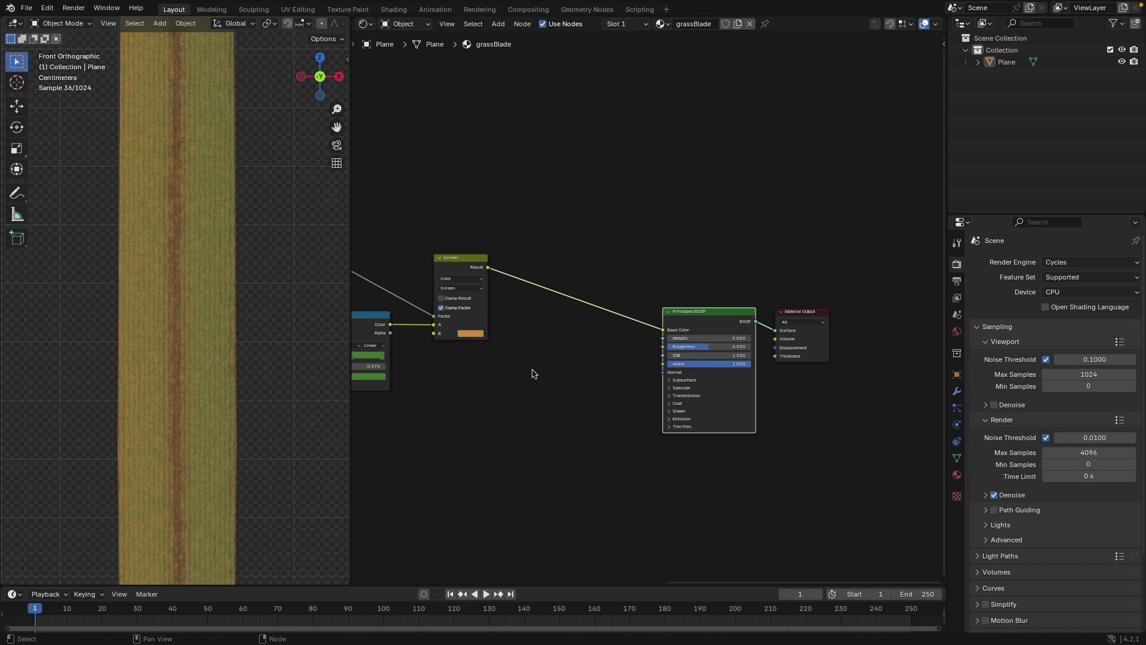
{"action": "scroll", "coordinate": [532, 374], "scroll_direction": "down", "scroll_amount": 4}
{"action": "middle_click_drag", "start_coordinate": [427, 350], "coordinate": [483, 345]}
{"action": "scroll", "coordinate": [701, 399], "scroll_direction": "up", "scroll_amount": 4}
{"action": "middle_click_drag", "start_coordinate": [659, 393], "coordinate": [495, 348]}
{"action": "scroll", "coordinate": [540, 378], "scroll_direction": "up", "scroll_amount": 7}
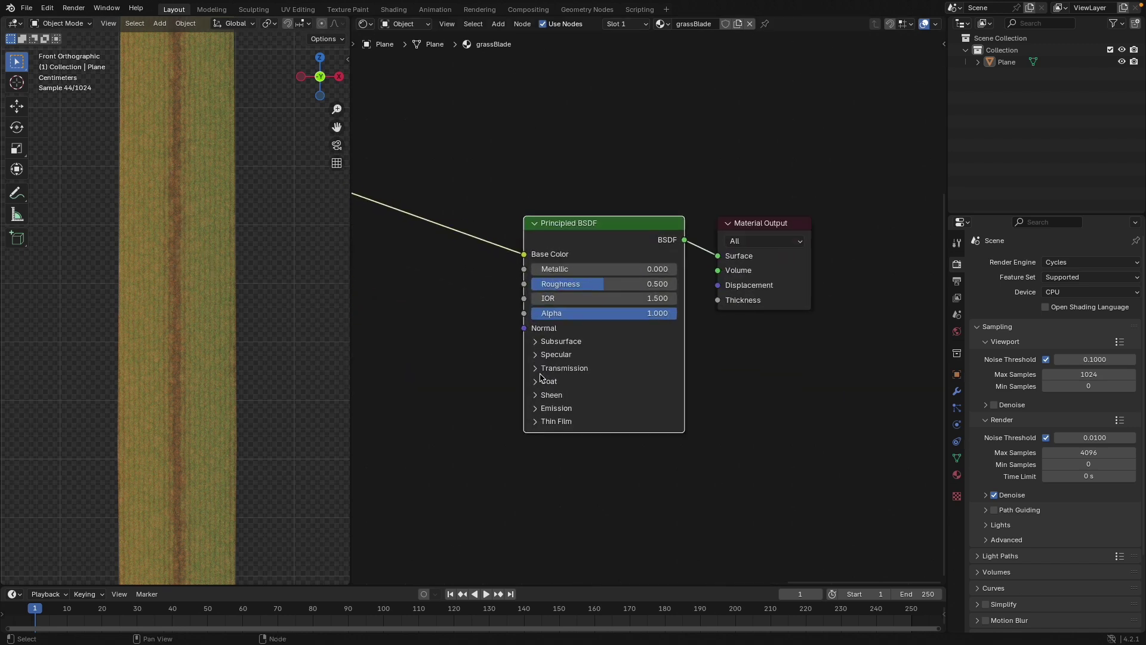
Expand the Principled BSDF's Transmission settings and view the whole blade from a distance.
{"action": "scroll", "coordinate": [541, 377], "scroll_direction": "up", "scroll_amount": 1}
{"action": "left_click", "coordinate": [502, 391]}
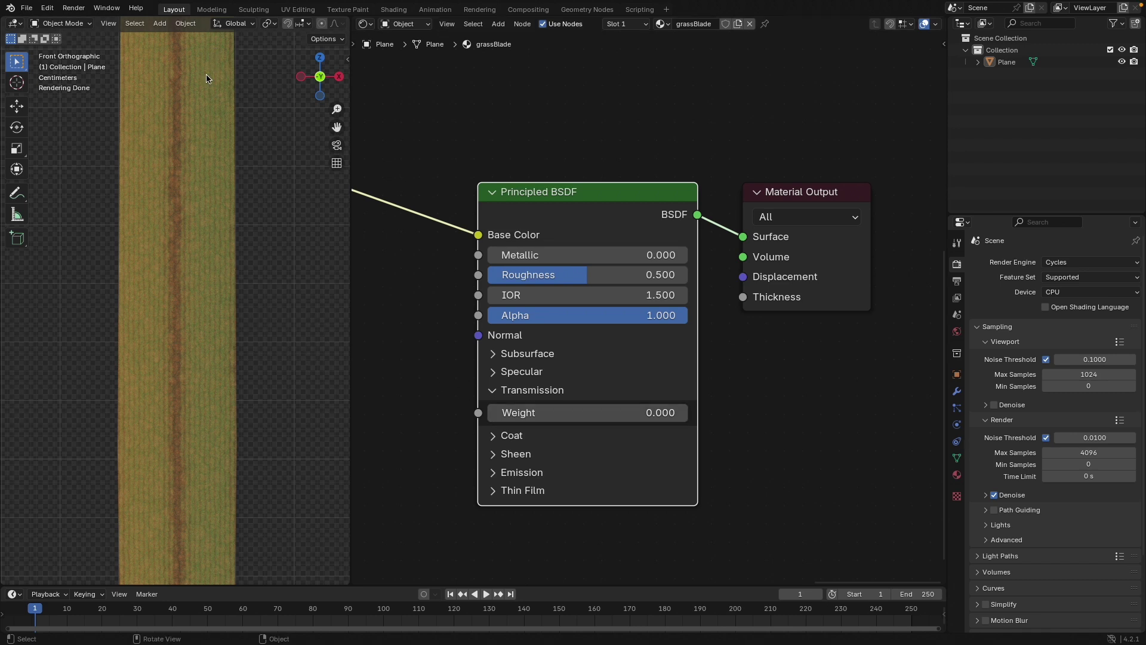
{"action": "scroll", "coordinate": [418, 312], "scroll_direction": "down", "scroll_amount": 5}
{"action": "scroll", "coordinate": [200, 266], "scroll_direction": "down", "scroll_amount": 7}
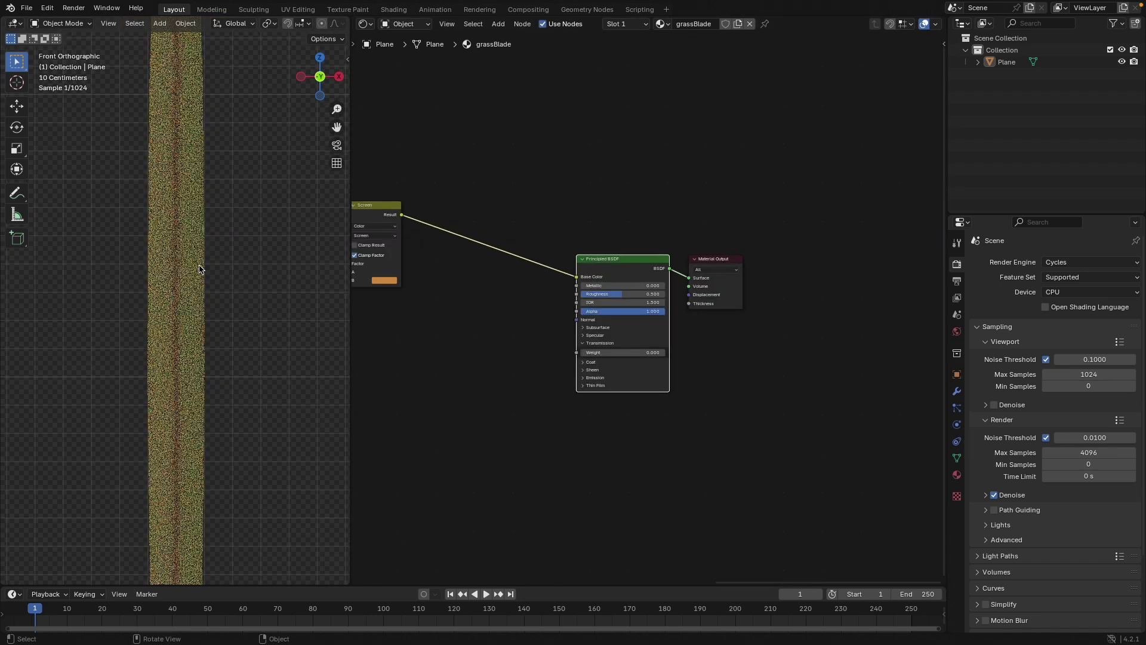
{"action": "middle_click_drag", "start_coordinate": [549, 339], "coordinate": [531, 365]}
{"action": "scroll", "coordinate": [610, 379], "scroll_direction": "down", "scroll_amount": 1}
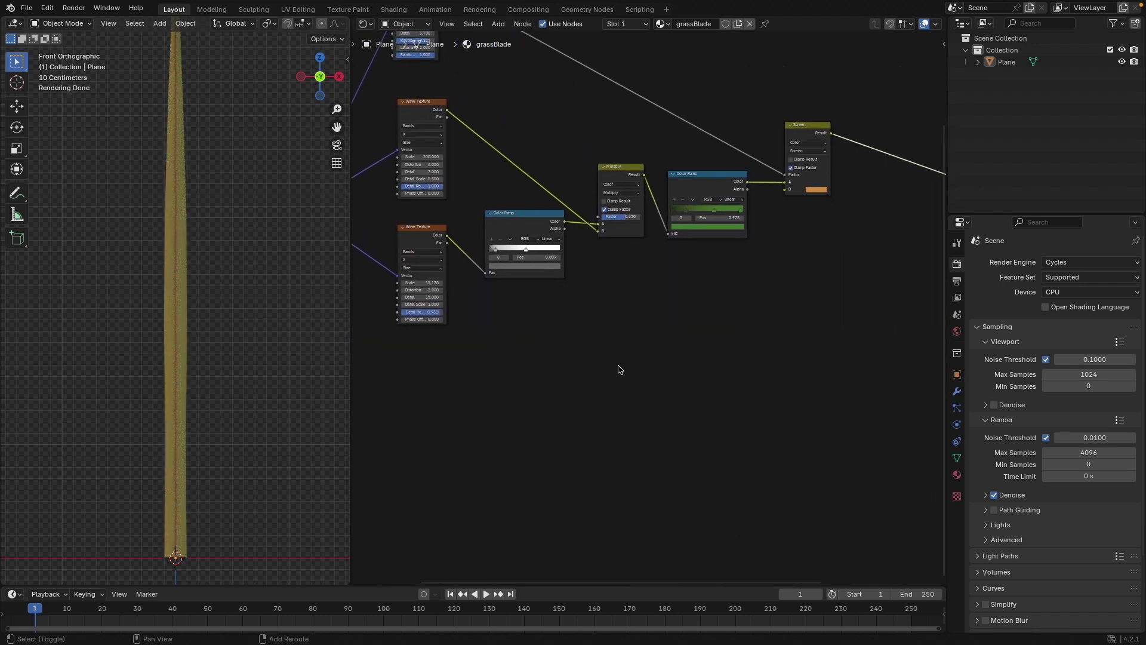
Add a Gradient Texture node below the lower Wave Texture and preview its colour on the blade.
{"action": "key", "text": "shift+a"}
{"action": "type", "text": "gra"}
{"action": "key", "text": "Return"}
{"action": "left_click", "coordinate": [415, 387]}
{"action": "left_click", "coordinate": [424, 391], "text": "ctrl+shift"}
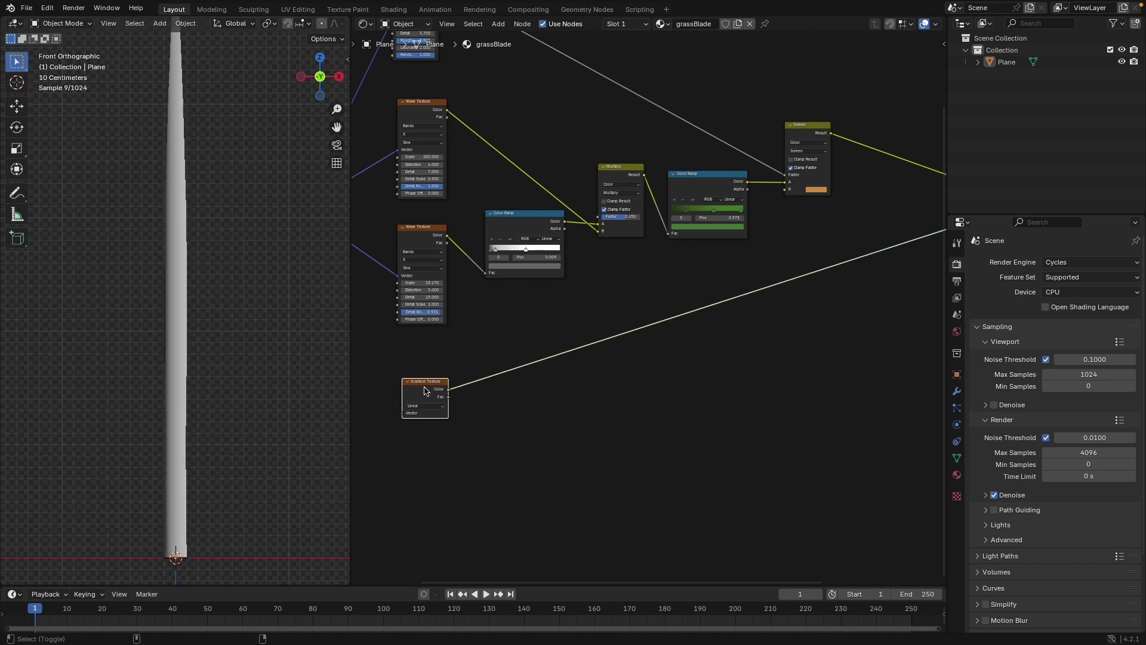
{"action": "middle_click_drag", "start_coordinate": [426, 391], "coordinate": [528, 402]}
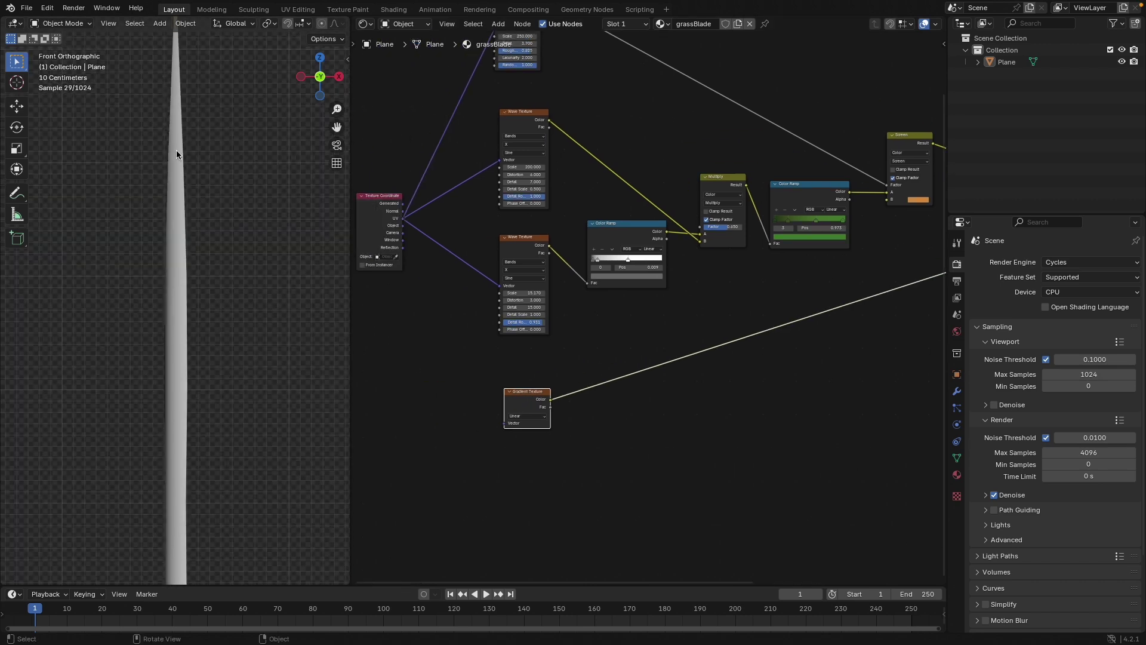
Reposition the Gradient Texture node slightly and connect the Texture Coordinate's UV output to its Vector input.
{"action": "middle_click_drag", "start_coordinate": [170, 384], "coordinate": [172, 175], "text": "shift"}
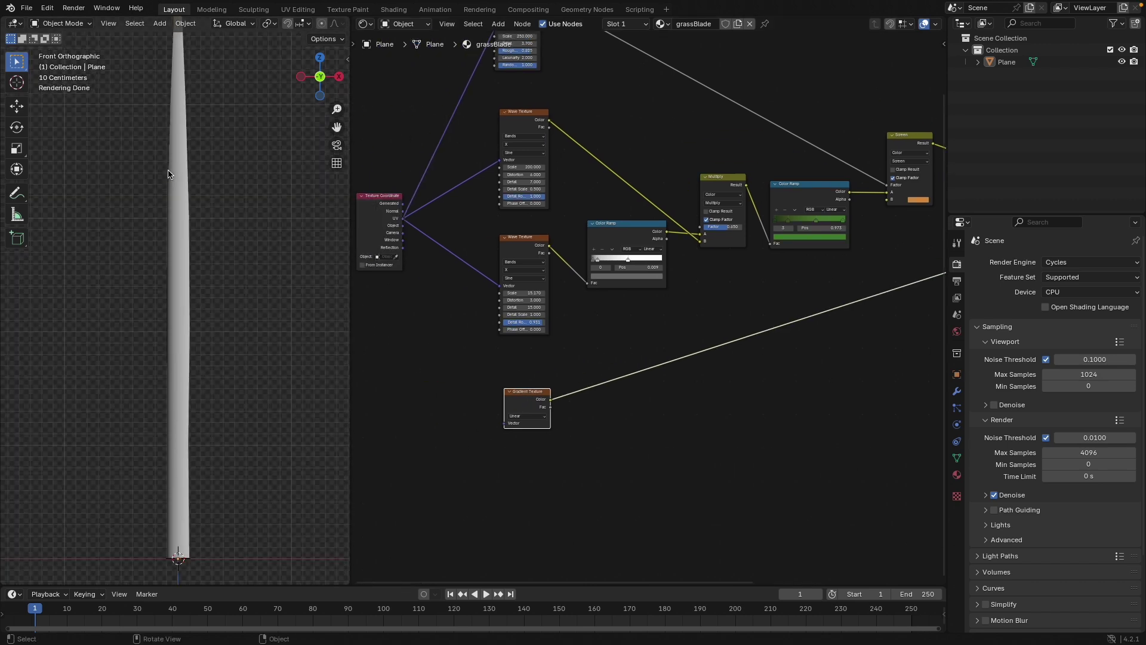
{"action": "middle_click_drag", "start_coordinate": [510, 399], "coordinate": [529, 415]}
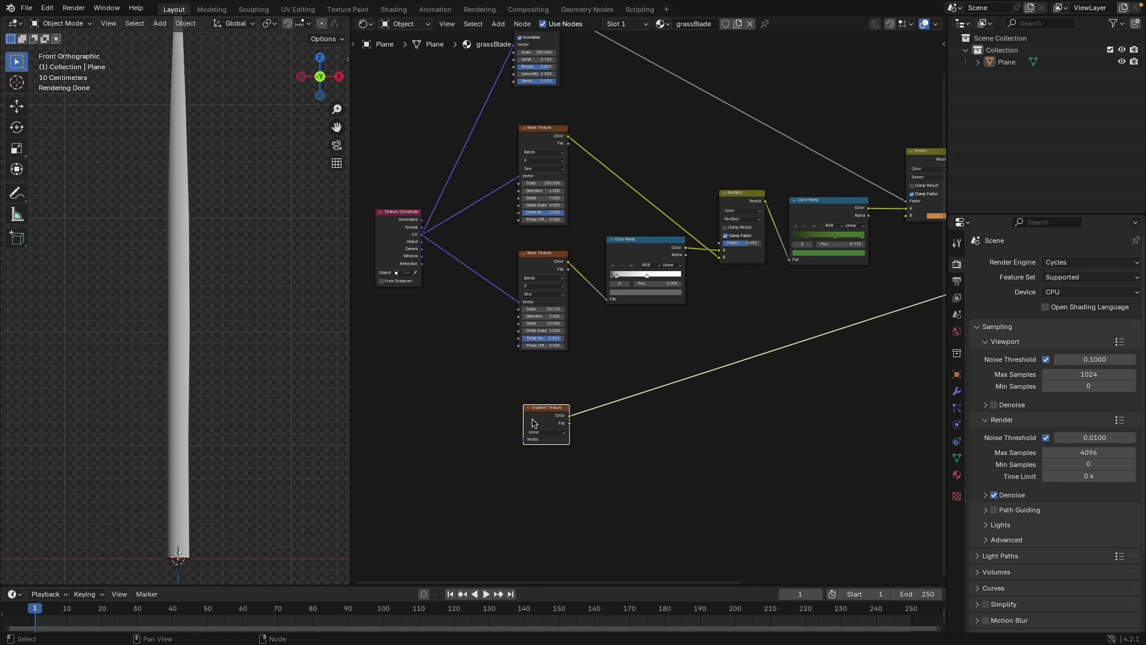
{"action": "scroll", "coordinate": [531, 422], "scroll_direction": "up", "scroll_amount": 1}
{"action": "left_click_drag", "start_coordinate": [520, 416], "coordinate": [547, 420]}
{"action": "left_click_drag", "start_coordinate": [401, 229], "coordinate": [487, 475]}
Insert a Color Ramp node on the link after the Gradient Texture.
{"action": "scroll", "coordinate": [537, 459], "scroll_direction": "up", "scroll_amount": 2}
{"action": "key", "text": "shift+a"}
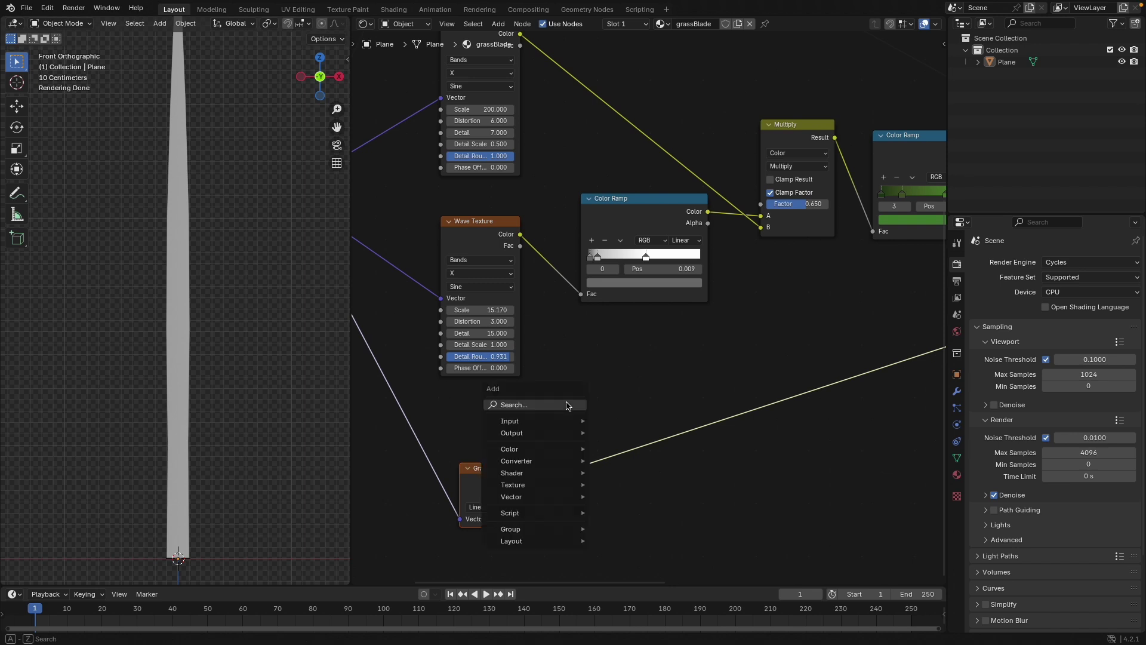
{"action": "type", "text": "col"}
{"action": "left_click", "coordinate": [615, 436]}
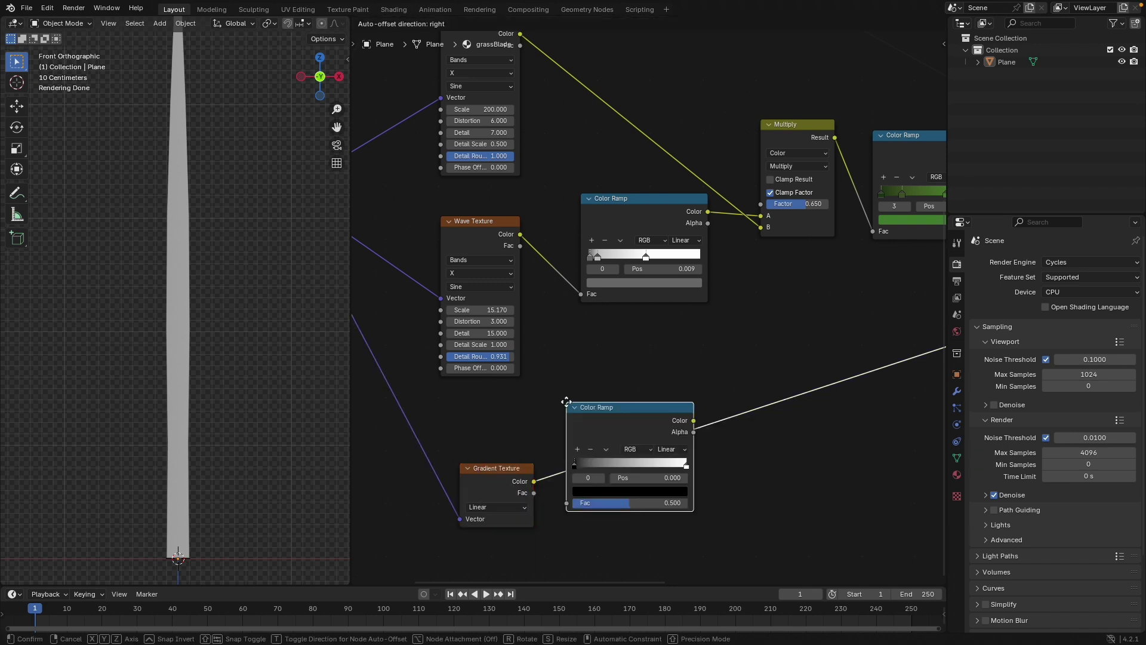
{"action": "left_click", "coordinate": [613, 425]}
Move the gradient ramp's black stop to about the middle and its white stop right beside it at 0.505.
{"action": "scroll", "coordinate": [600, 465], "scroll_direction": "up", "scroll_amount": 2}
{"action": "middle_click_drag", "start_coordinate": [600, 467], "coordinate": [640, 302]}
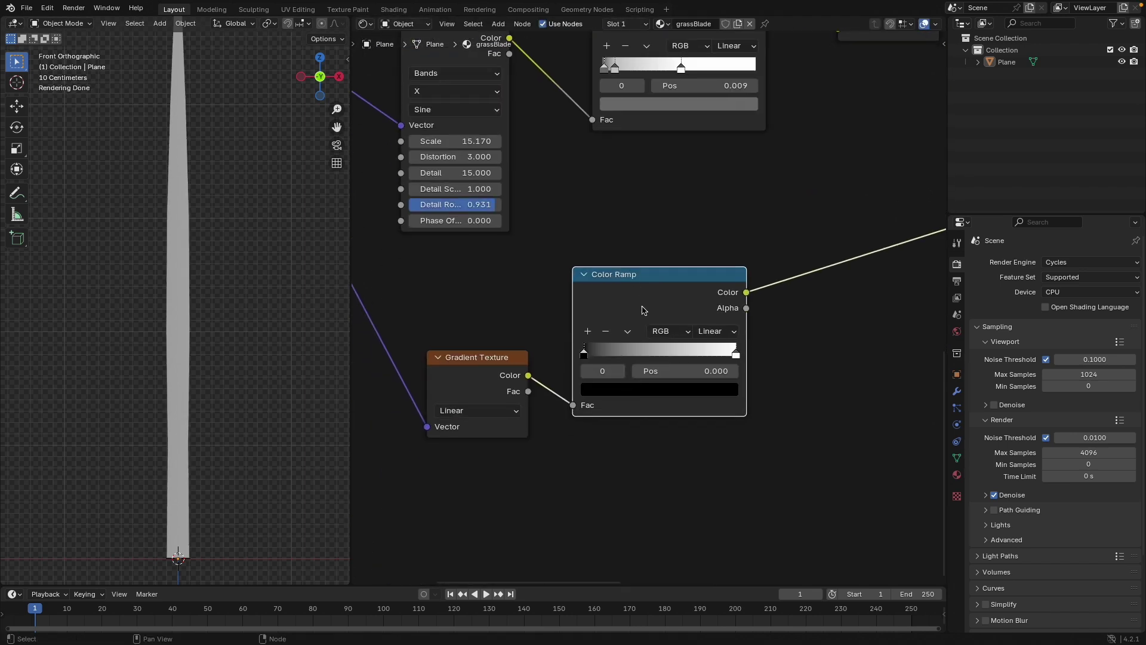
{"action": "left_click_drag", "start_coordinate": [736, 356], "coordinate": [705, 356]}
{"action": "left_click_drag", "start_coordinate": [585, 354], "coordinate": [658, 354]}
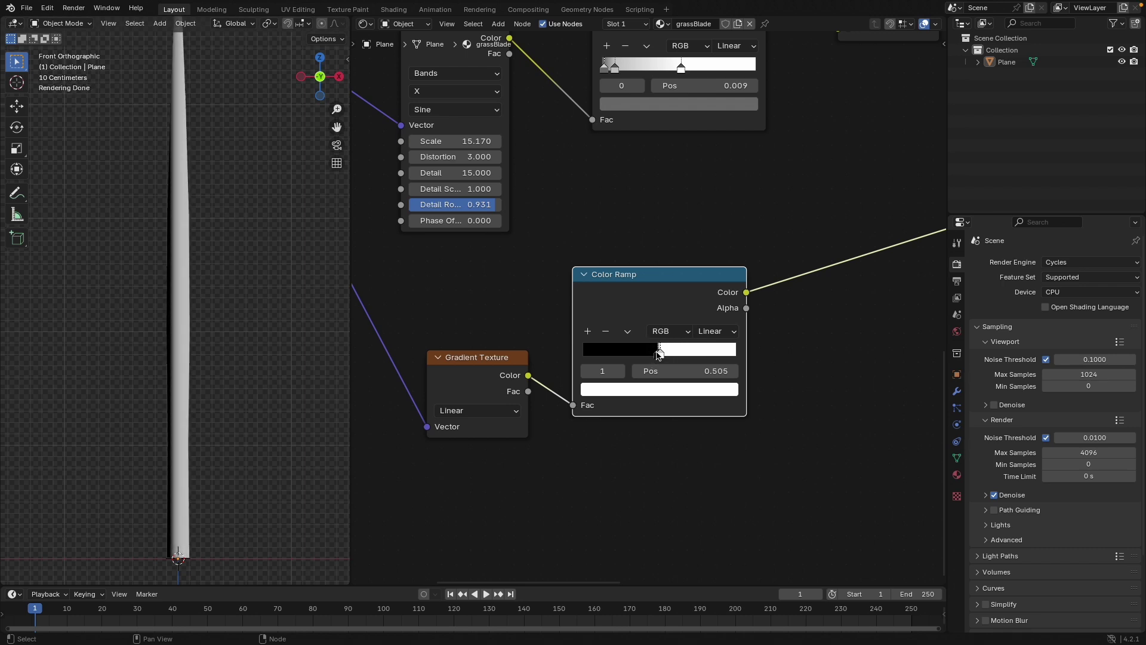
Duplicate the gradient's Color Ramp with its input link, place the copy below the original and flip its colours.
{"action": "scroll", "coordinate": [635, 289], "scroll_direction": "down", "scroll_amount": 1}
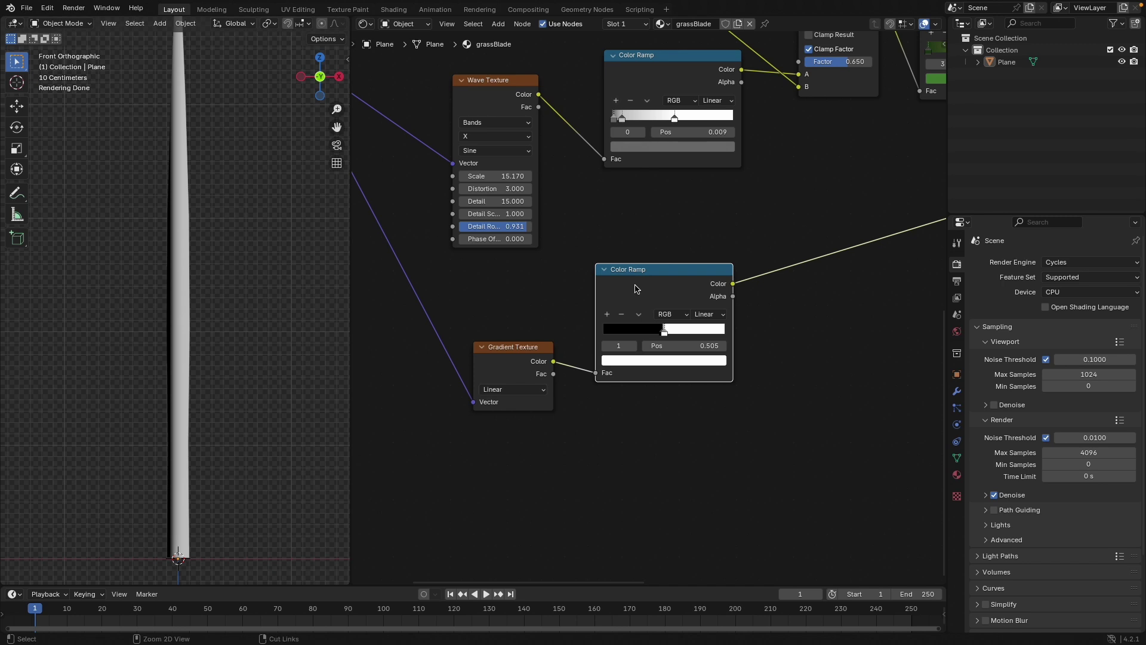
{"action": "key", "text": "ctrl+shift+d"}
{"action": "left_click", "coordinate": [636, 418]}
{"action": "middle_click_drag", "start_coordinate": [632, 416], "coordinate": [584, 396]}
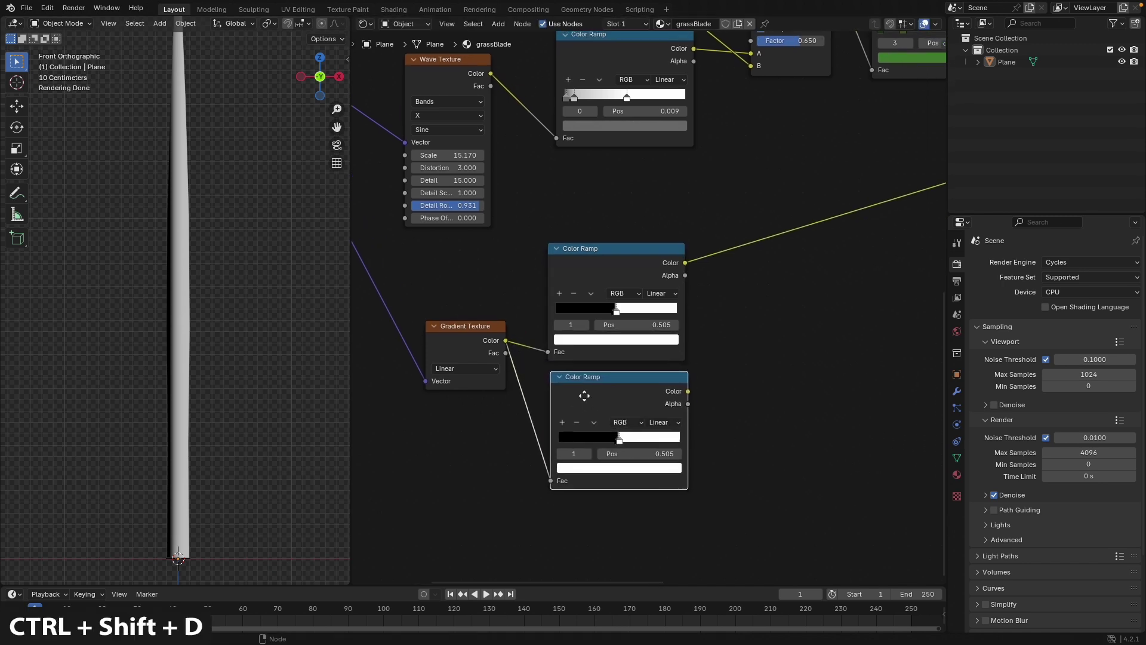
{"action": "left_click", "coordinate": [584, 396]}
{"action": "scroll", "coordinate": [609, 473], "scroll_direction": "up", "scroll_amount": 2}
{"action": "left_click", "coordinate": [566, 476]}
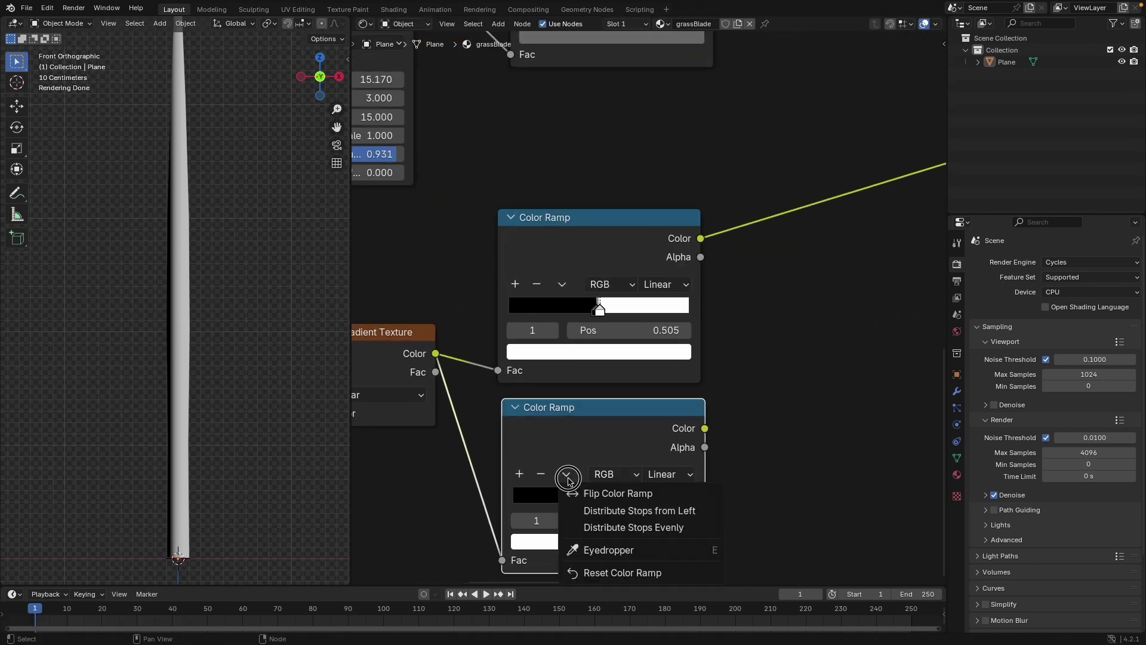
{"action": "left_click", "coordinate": [606, 494]}
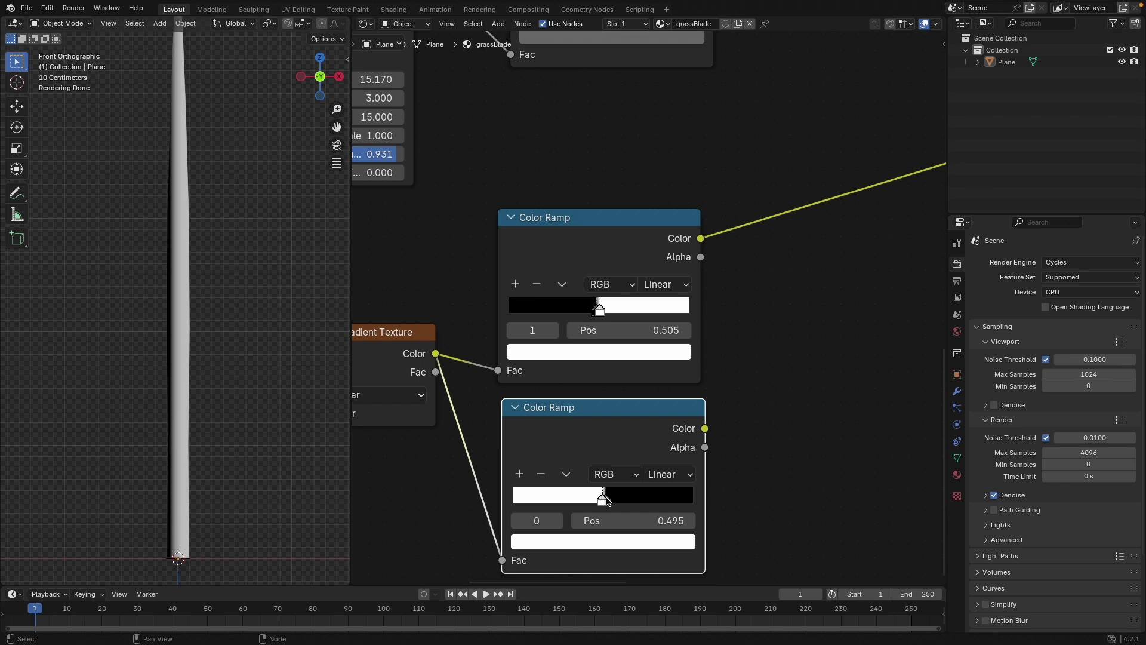
Preview the flipped Color Ramp on the blade and move its black stop to 0.509.
{"action": "middle_click_drag", "start_coordinate": [551, 440], "coordinate": [575, 417], "text": "shift"}
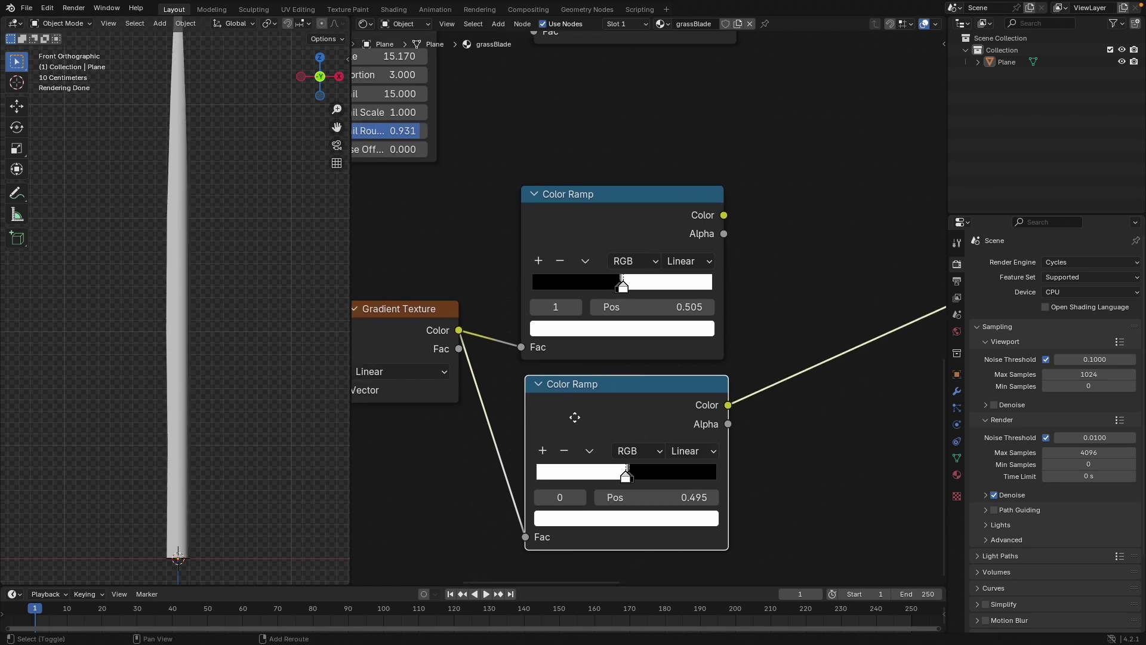
{"action": "scroll", "coordinate": [246, 312], "scroll_direction": "up", "scroll_amount": 3}
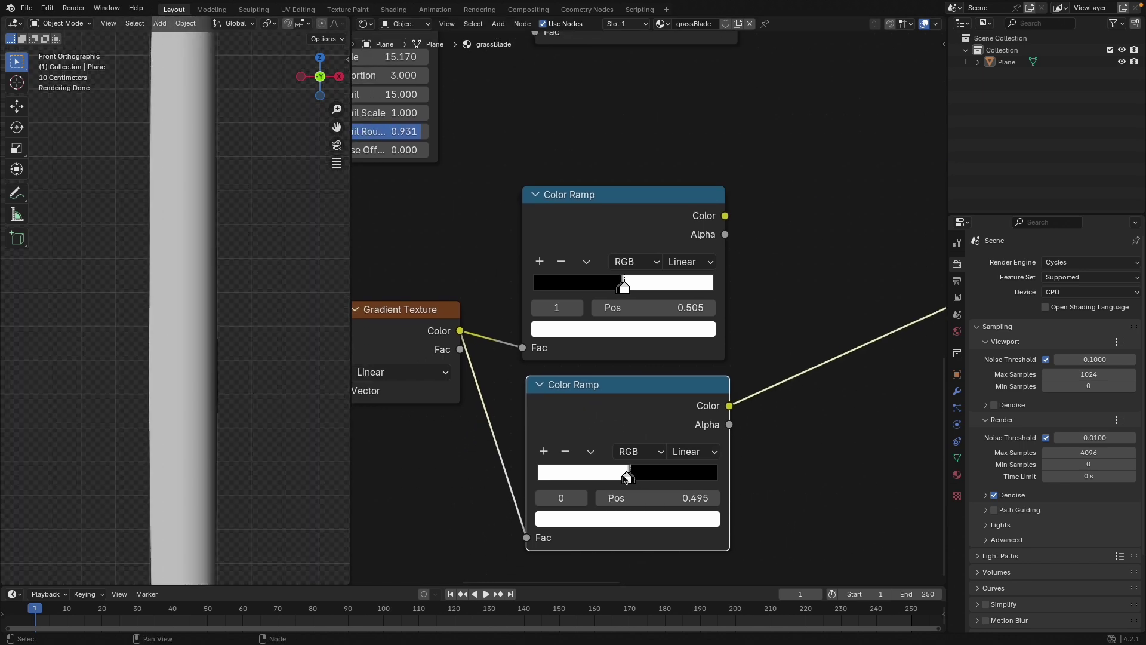
{"action": "left_click_drag", "start_coordinate": [625, 478], "coordinate": [626, 477]}
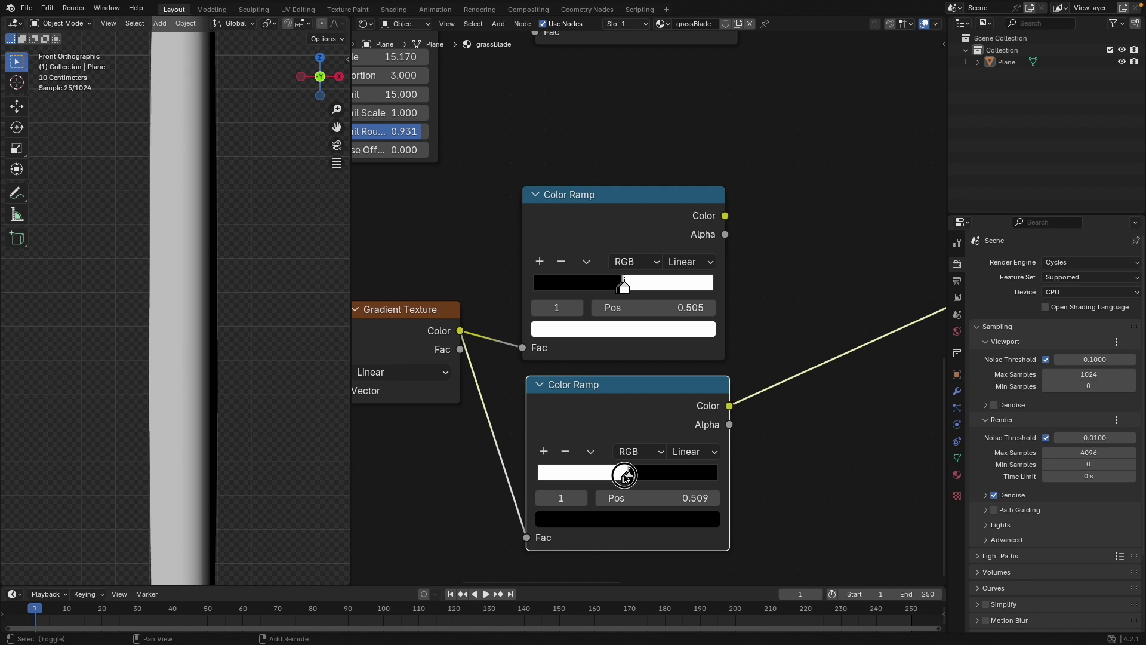
Compare the upper and lower gradient ramps by previewing each in turn on the blade.
{"action": "left_click", "coordinate": [623, 216], "text": "ctrl+shift"}
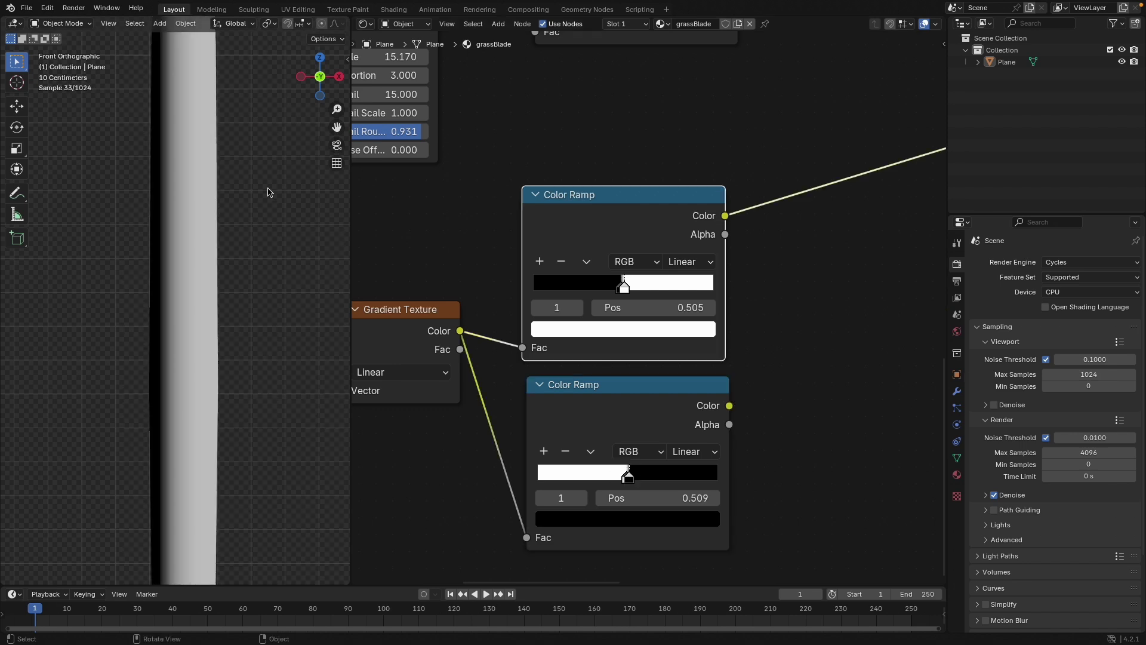
{"action": "left_click", "coordinate": [659, 401], "text": "ctrl+shift"}
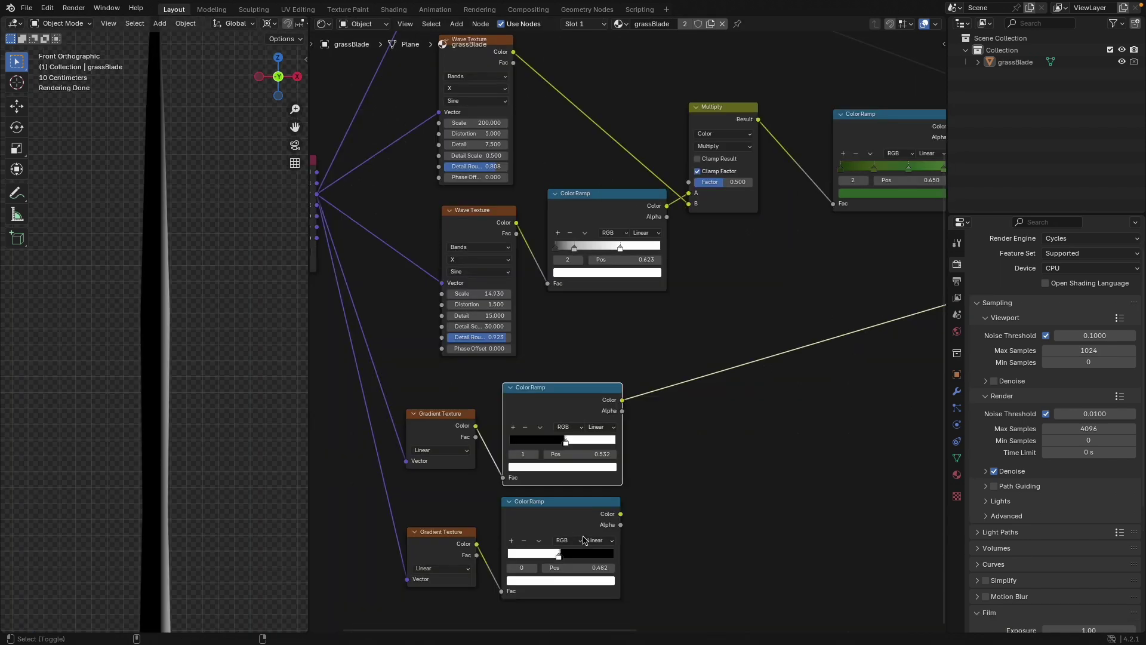
{"action": "left_click", "coordinate": [569, 508], "text": "ctrl+shift"}
{"action": "left_click", "coordinate": [554, 410], "text": "ctrl+shift"}
Add a Mix Color node beside the gradient ramps, with the upper ramp feeding A and the lower ramp feeding B.
{"action": "middle_click_drag", "start_coordinate": [637, 472], "coordinate": [583, 473]}
{"action": "key", "text": "shift+a"}
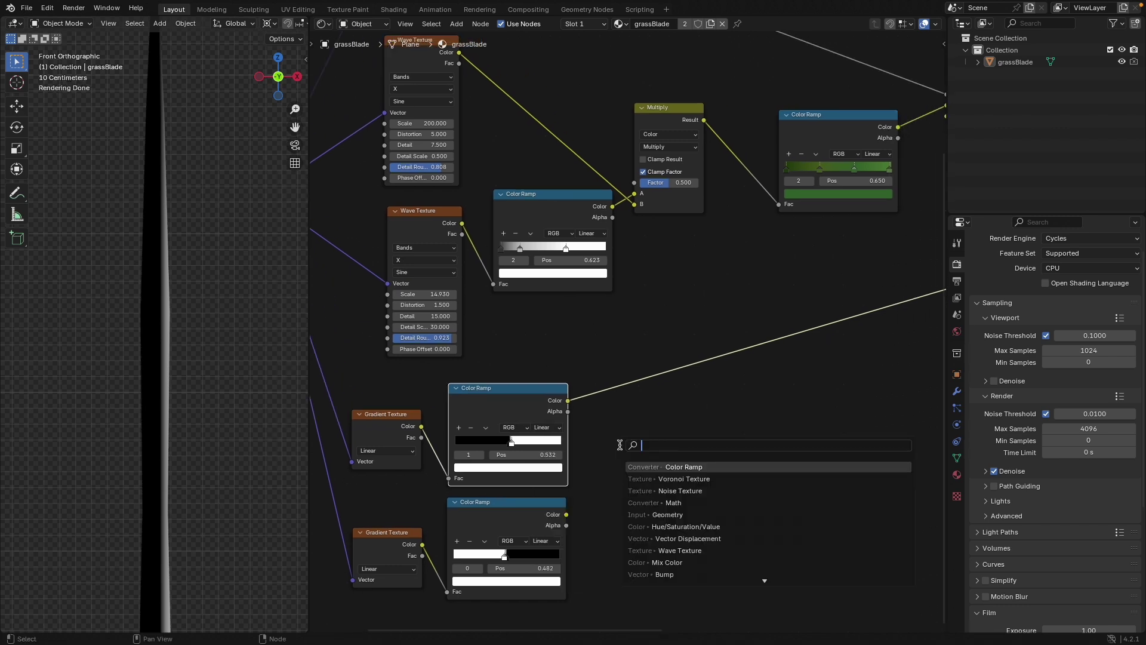
{"action": "type", "text": "mix"}
{"action": "key", "text": "Return"}
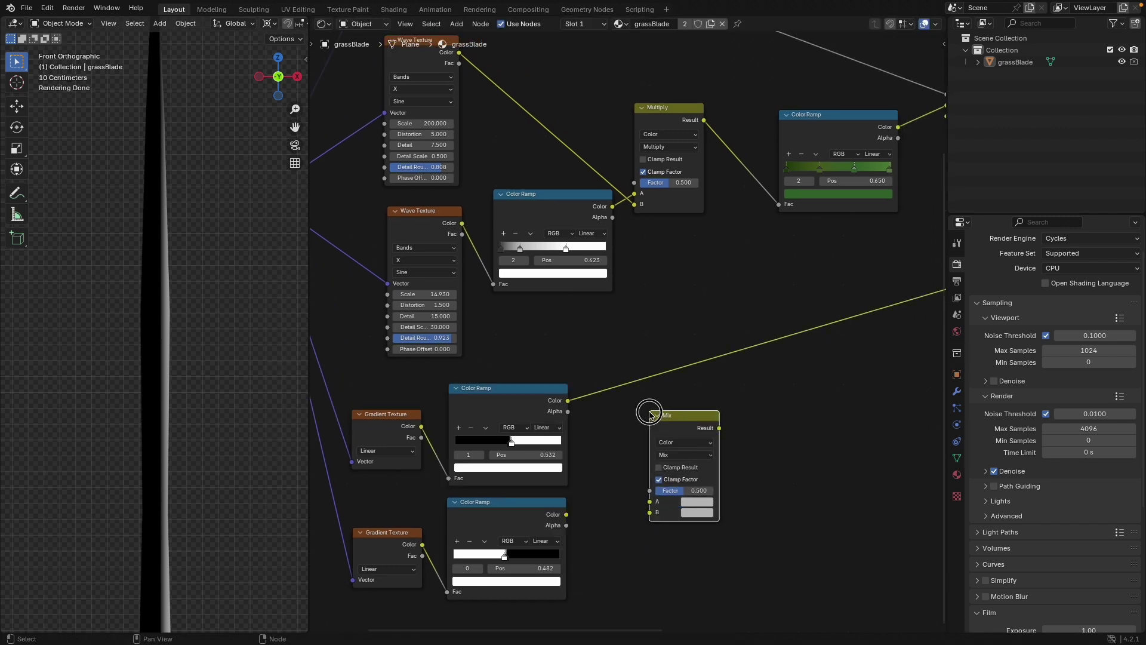
{"action": "left_click_drag", "start_coordinate": [566, 514], "coordinate": [649, 512]}
{"action": "left_click_drag", "start_coordinate": [567, 400], "coordinate": [652, 502]}
{"action": "middle_click_drag", "start_coordinate": [660, 440], "coordinate": [664, 406]}
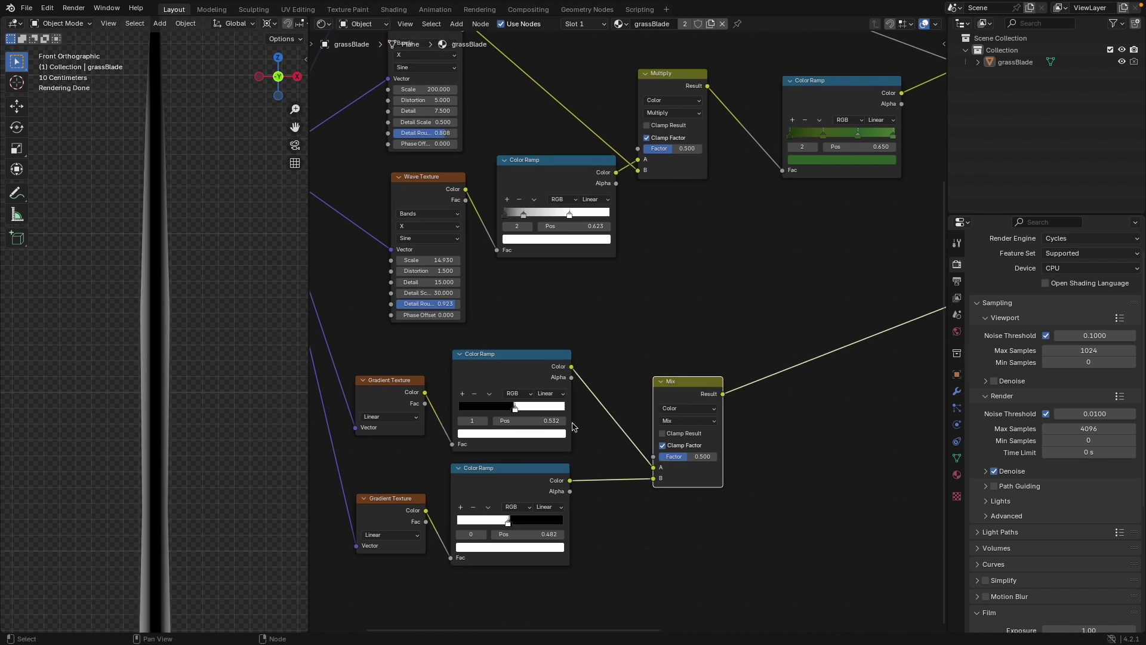
{"action": "left_click_drag", "start_coordinate": [677, 397], "coordinate": [638, 381]}
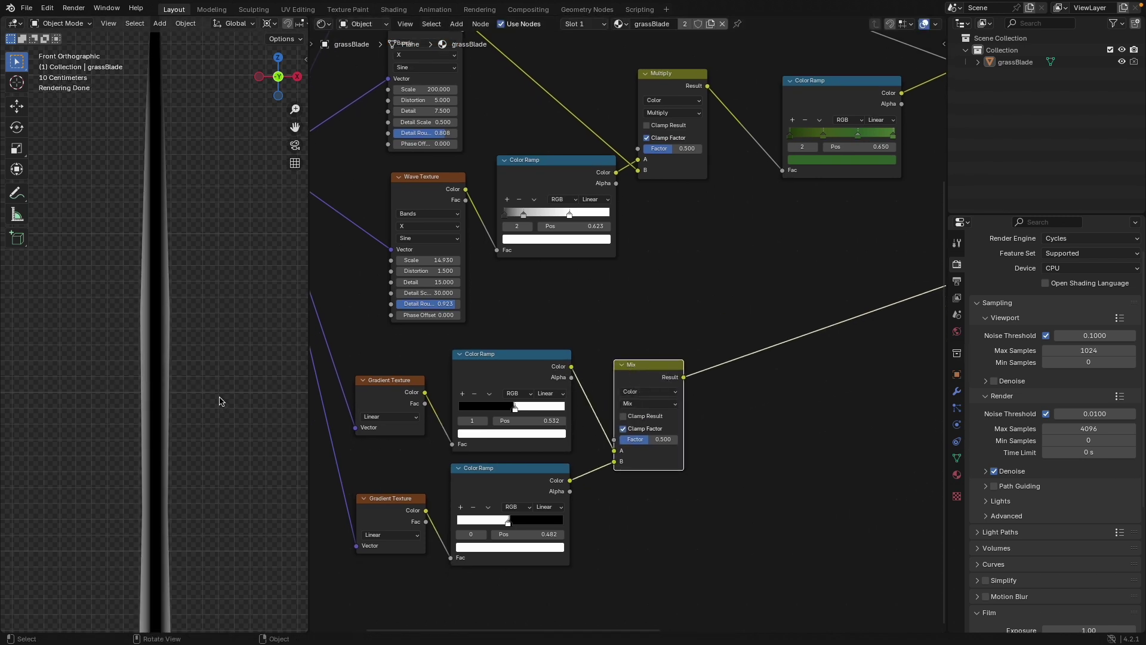
Set the upper gradient ramp's black stop to position 0.509.
{"action": "middle_click_drag", "start_coordinate": [436, 395], "coordinate": [578, 416]}
{"action": "scroll", "coordinate": [647, 530], "scroll_direction": "up", "scroll_amount": 5}
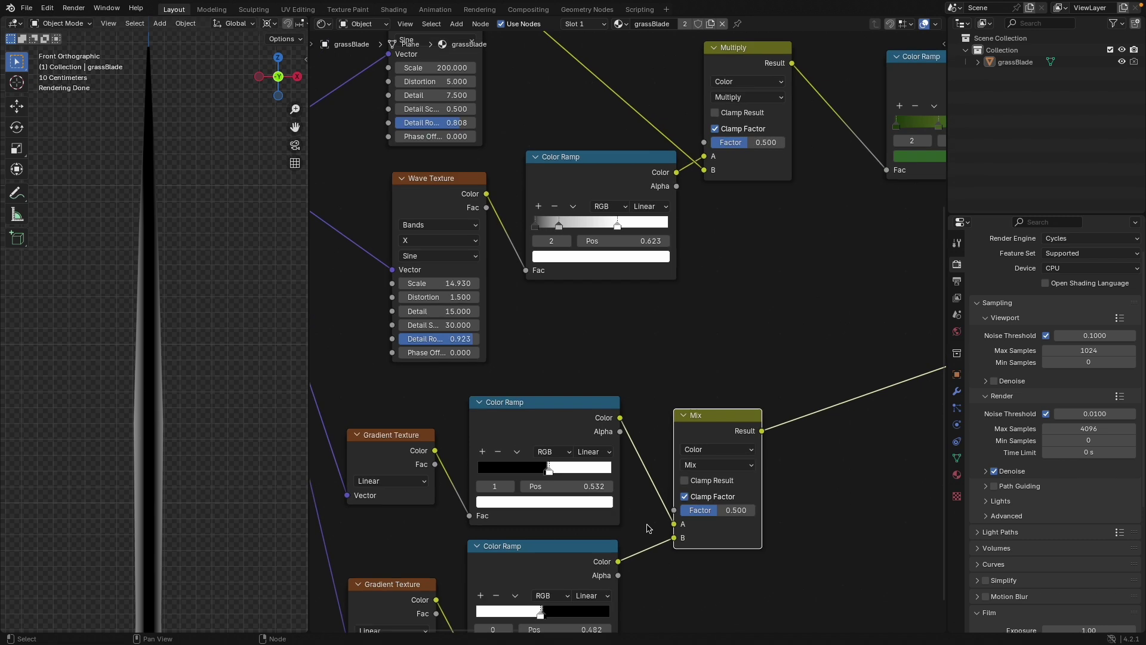
{"action": "middle_click_drag", "start_coordinate": [560, 430], "coordinate": [568, 456]}
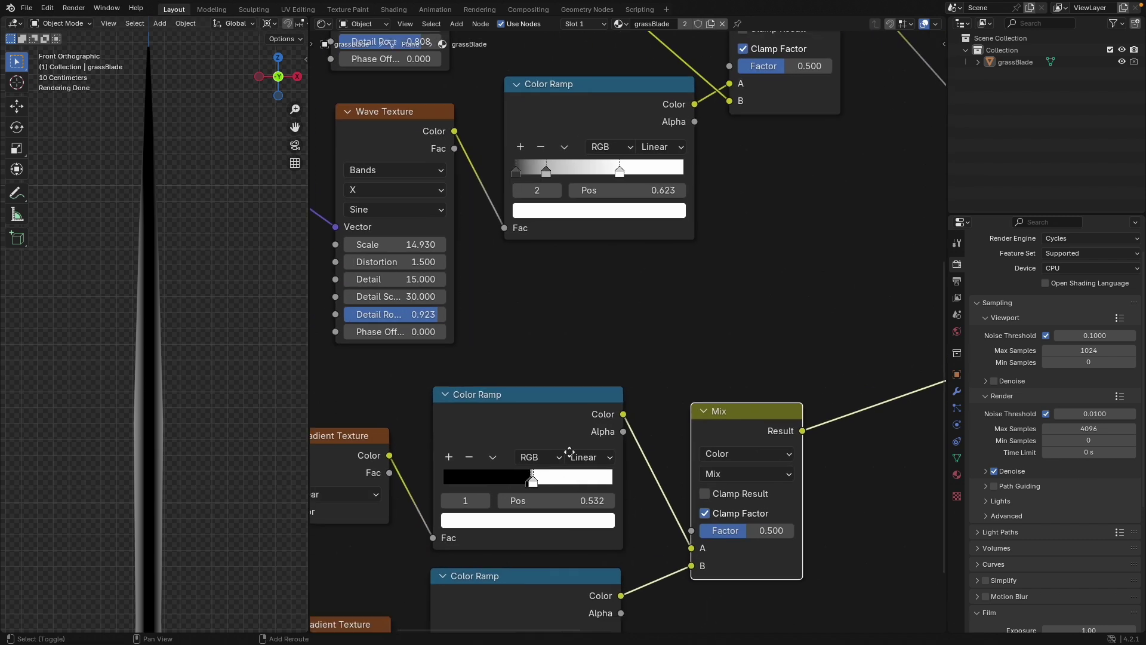
{"action": "scroll", "coordinate": [545, 505], "scroll_direction": "up", "scroll_amount": 2}
{"action": "middle_click_drag", "start_coordinate": [546, 505], "coordinate": [555, 438]}
{"action": "left_click", "coordinate": [538, 407]}
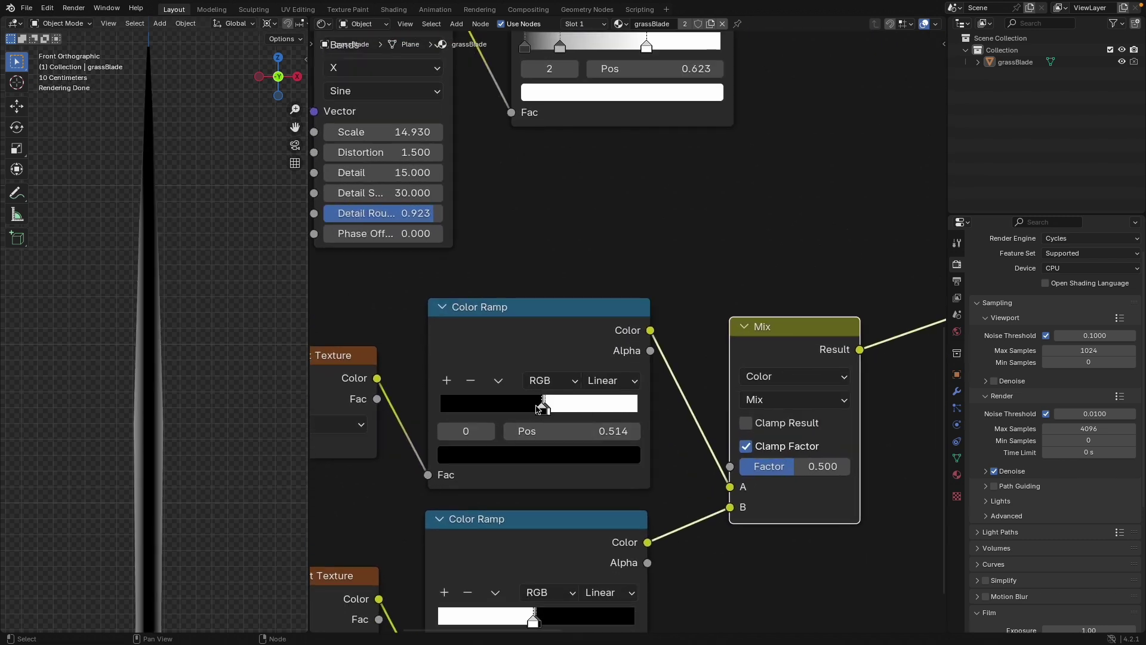
{"action": "left_click", "coordinate": [539, 407]}
{"action": "left_click", "coordinate": [539, 408]}
{"action": "left_click_drag", "start_coordinate": [539, 408], "coordinate": [538, 408]}
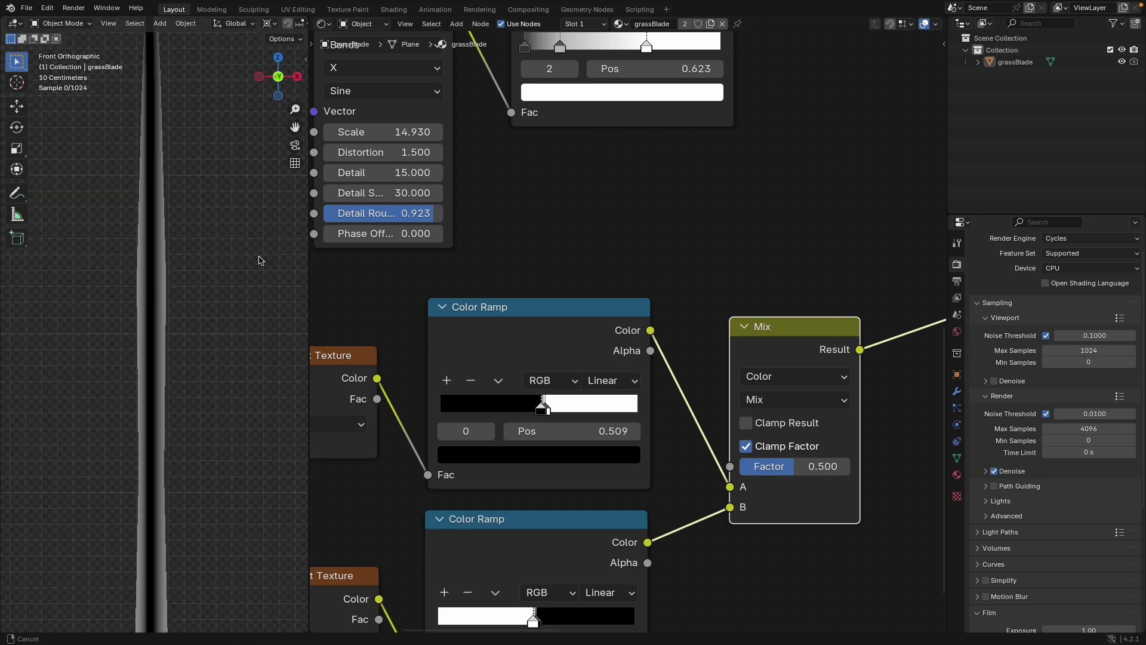
{"action": "middle_click_drag", "start_coordinate": [225, 295], "coordinate": [212, 375], "text": "shift"}
Preview the Multiply node's combined wave pattern on the blade.
{"action": "scroll", "coordinate": [630, 319], "scroll_direction": "down", "scroll_amount": 4}
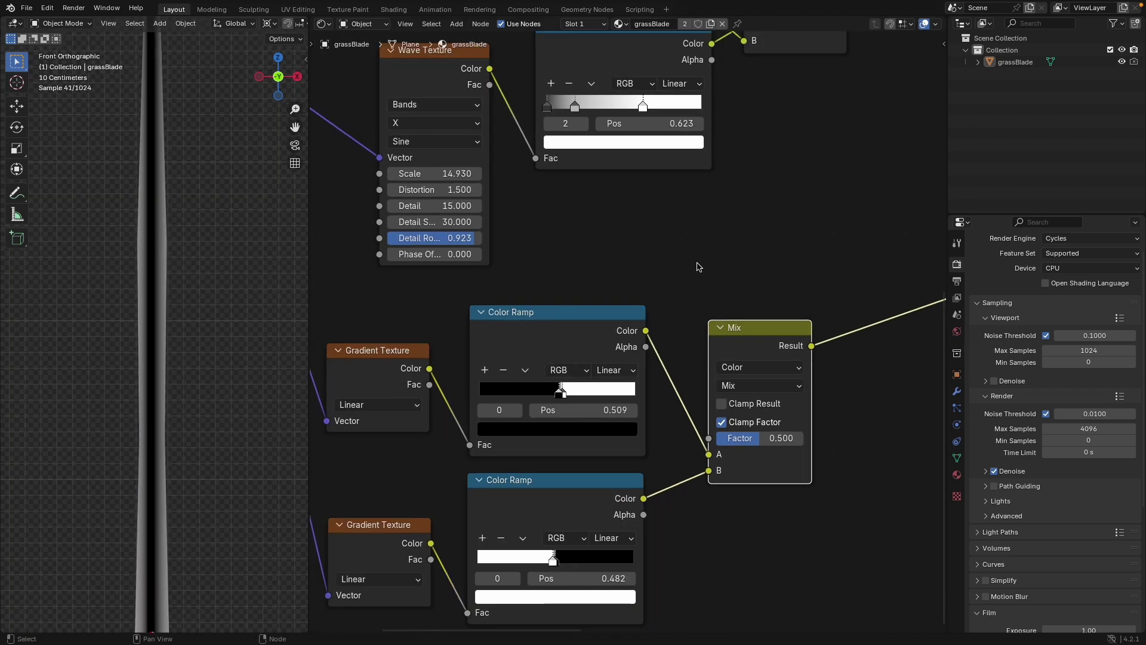
{"action": "middle_click_drag", "start_coordinate": [696, 251], "coordinate": [604, 378]}
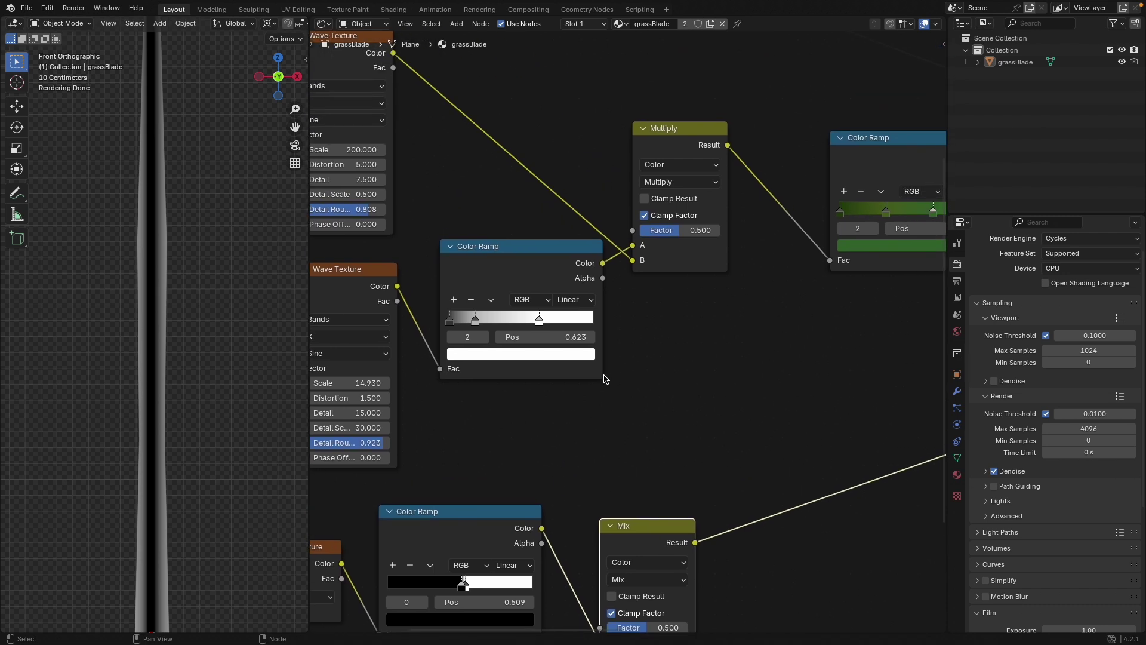
{"action": "left_click", "coordinate": [675, 149], "text": "ctrl+shift"}
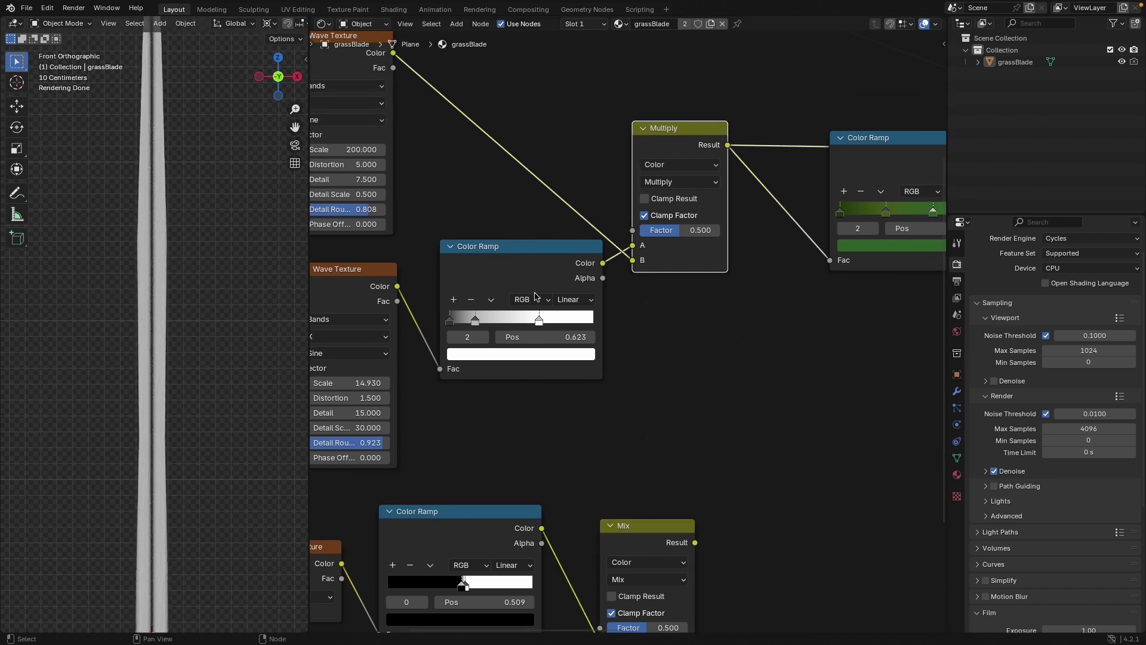
Duplicate the gradient Mix node and place the copy beside it, below the green Color Ramp.
{"action": "scroll", "coordinate": [535, 296], "scroll_direction": "down", "scroll_amount": 2}
{"action": "scroll", "coordinate": [653, 446], "scroll_direction": "down", "scroll_amount": 2}
{"action": "middle_click_drag", "start_coordinate": [652, 446], "coordinate": [484, 377]}
{"action": "left_click", "coordinate": [478, 443]}
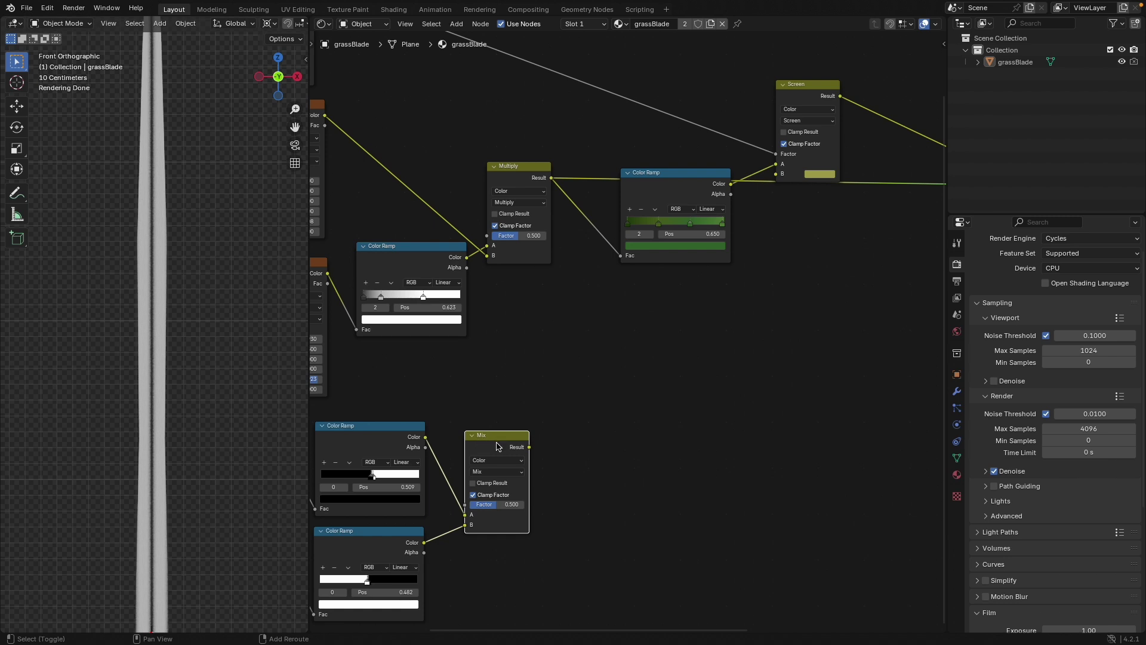
{"action": "key", "text": "shift+d"}
{"action": "left_click", "coordinate": [647, 440]}
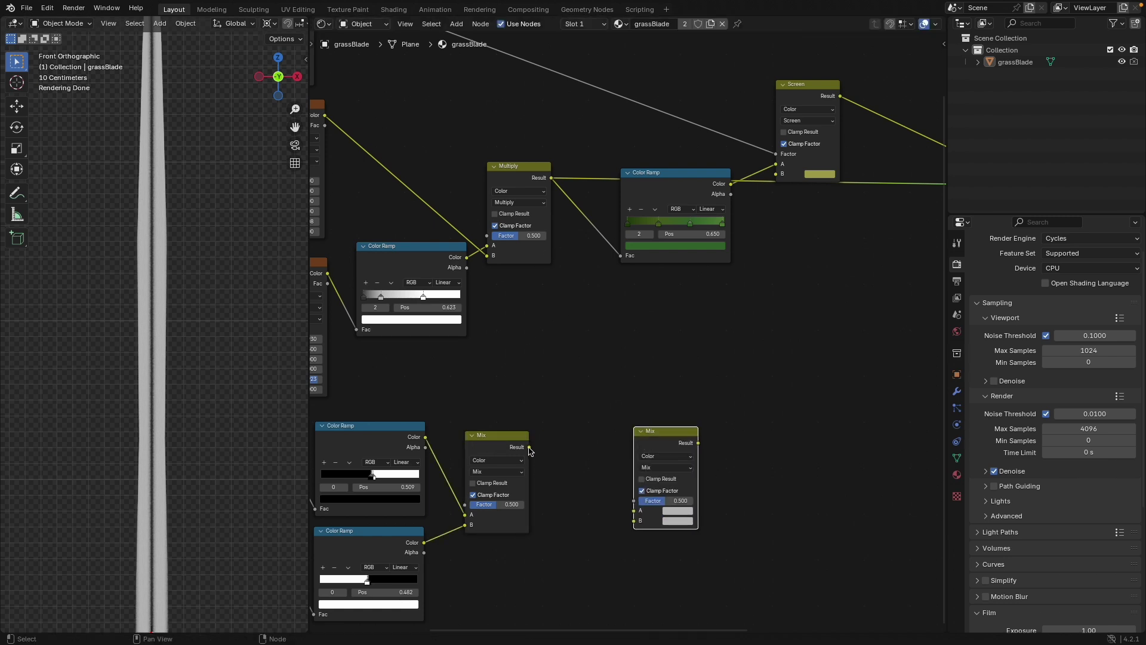
Feed the gradient Mix Result into the new Mix node's A and the Multiply Result into B, with Factor set to 0.075.
{"action": "left_click_drag", "start_coordinate": [529, 447], "coordinate": [634, 520]}
{"action": "left_click_drag", "start_coordinate": [551, 177], "coordinate": [634, 510]}
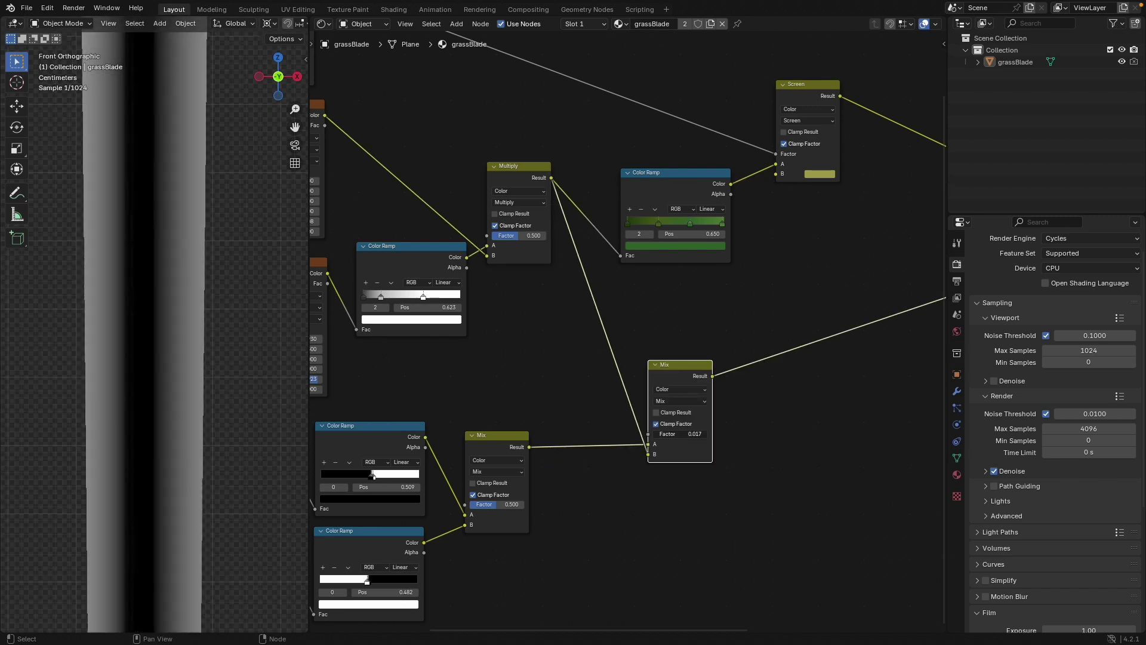
{"action": "left_click_drag", "start_coordinate": [655, 434], "coordinate": [694, 434]}
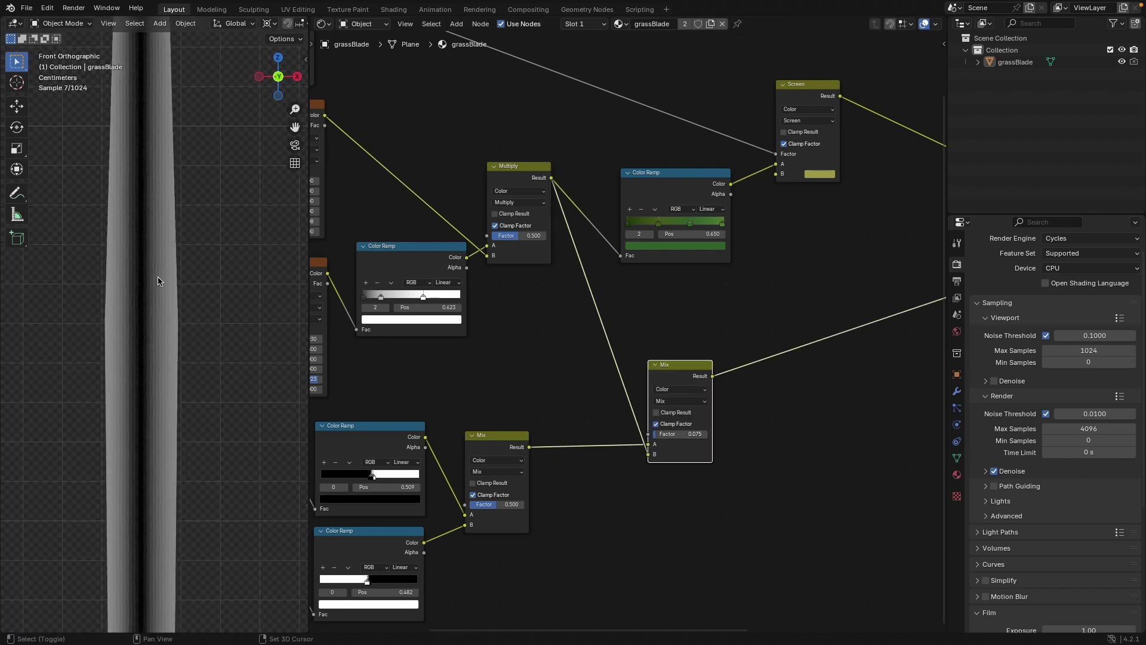
Connect the new Mix node's Result to the Principled BSDF's Transmission Weight.
{"action": "scroll", "coordinate": [167, 343], "scroll_direction": "up", "scroll_amount": 3}
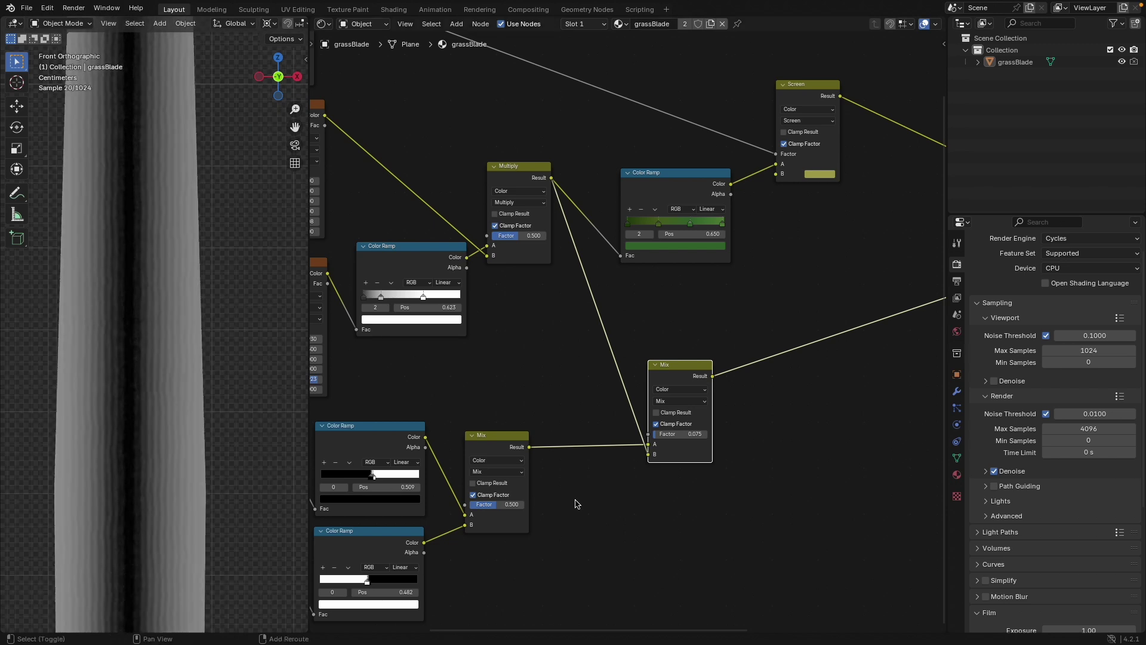
{"action": "scroll", "coordinate": [599, 427], "scroll_direction": "down", "scroll_amount": 2}
{"action": "left_click_drag", "start_coordinate": [666, 308], "coordinate": [661, 305]}
{"action": "middle_click_drag", "start_coordinate": [706, 344], "coordinate": [544, 463]}
{"action": "scroll", "coordinate": [570, 440], "scroll_direction": "up", "scroll_amount": 3}
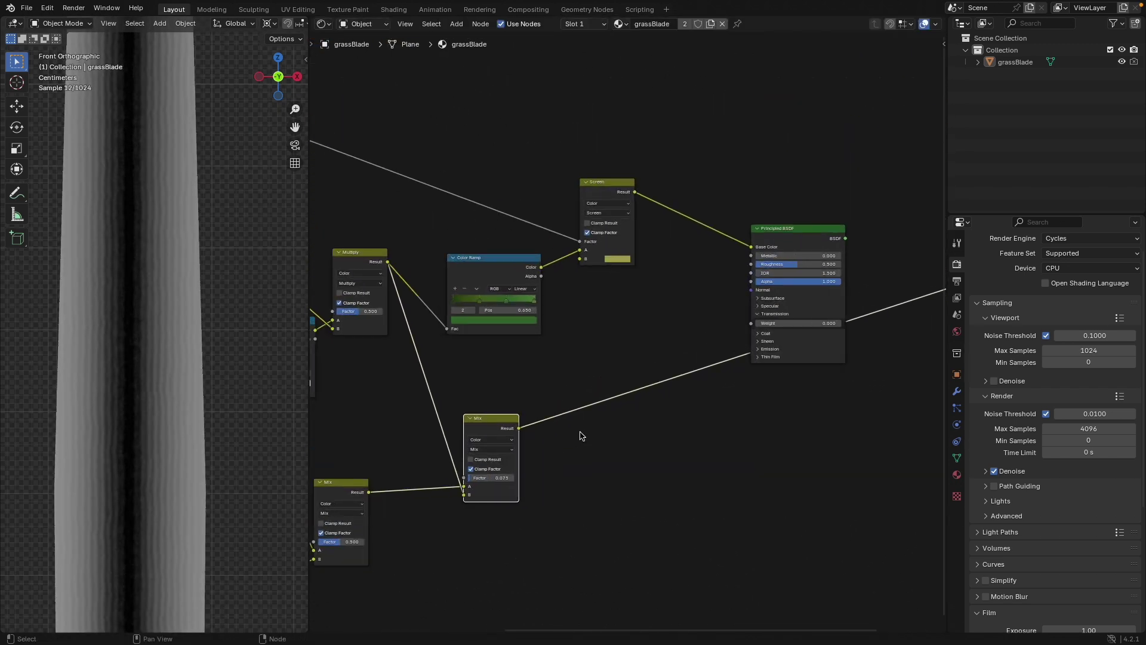
{"action": "left_click_drag", "start_coordinate": [517, 429], "coordinate": [751, 323]}
{"action": "middle_click_drag", "start_coordinate": [767, 424], "coordinate": [683, 476]}
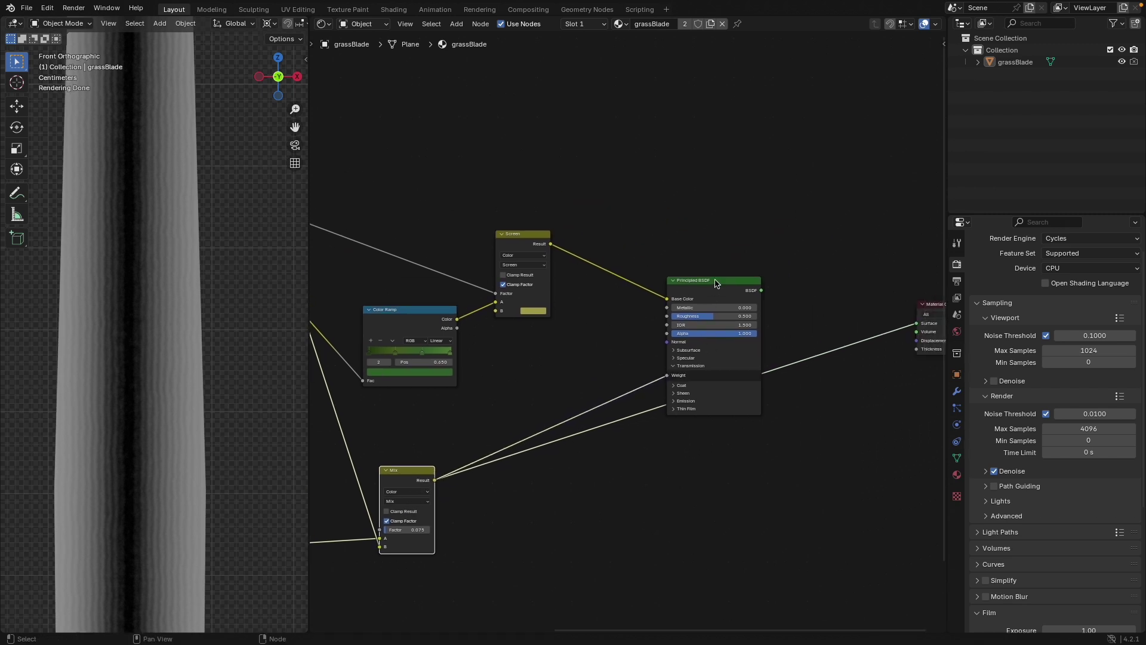
Route the Principled BSDF back into the Material Output's Surface and inspect the shaded blade.
{"action": "left_click", "coordinate": [764, 292]}
{"action": "left_click_drag", "start_coordinate": [910, 332], "coordinate": [916, 323]}
{"action": "scroll", "coordinate": [217, 441], "scroll_direction": "down", "scroll_amount": 3}
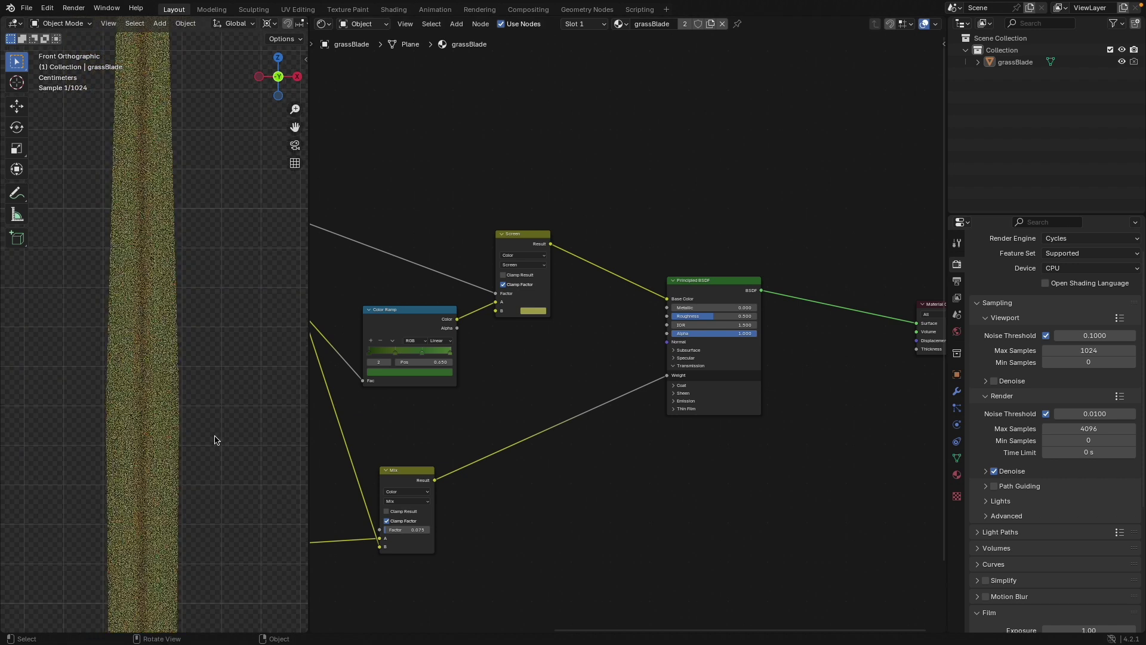
{"action": "middle_click_drag", "start_coordinate": [216, 440], "coordinate": [258, 257], "text": "shift"}
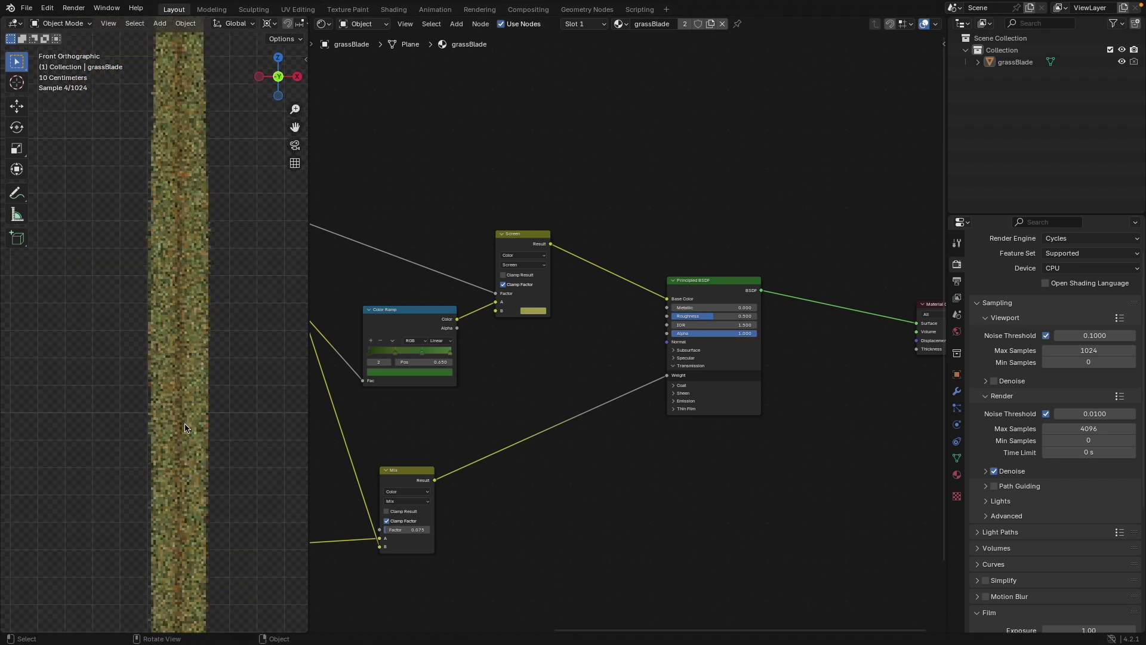
{"action": "middle_click_drag", "start_coordinate": [142, 411], "coordinate": [250, 432]}
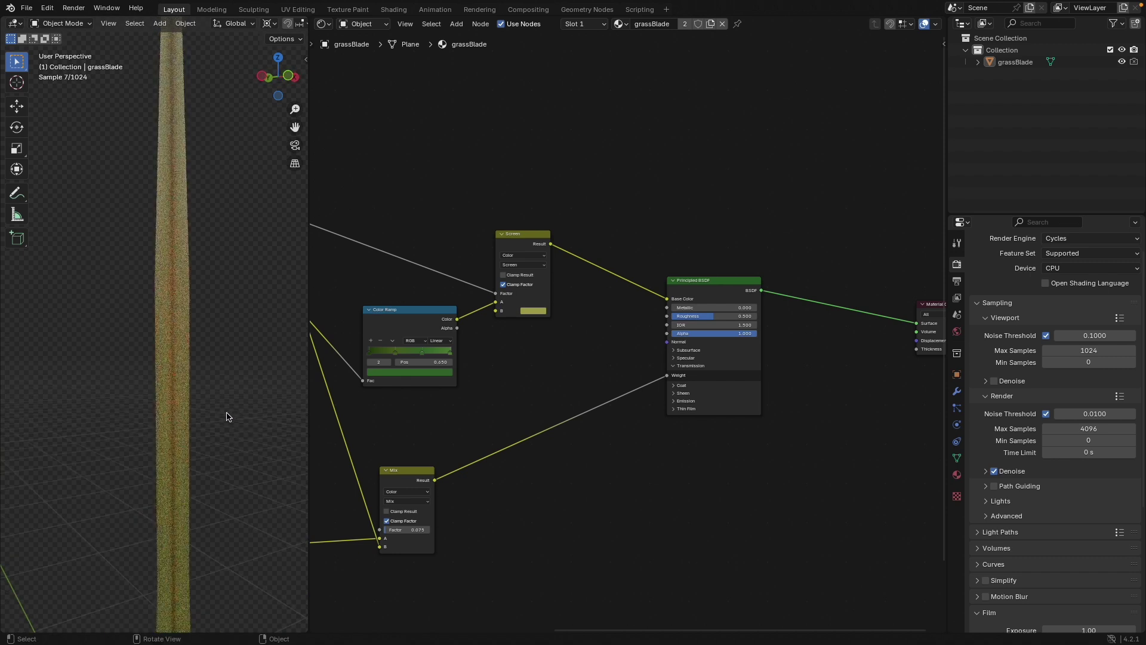
{"action": "scroll", "coordinate": [589, 481], "scroll_direction": "up", "scroll_amount": 1}
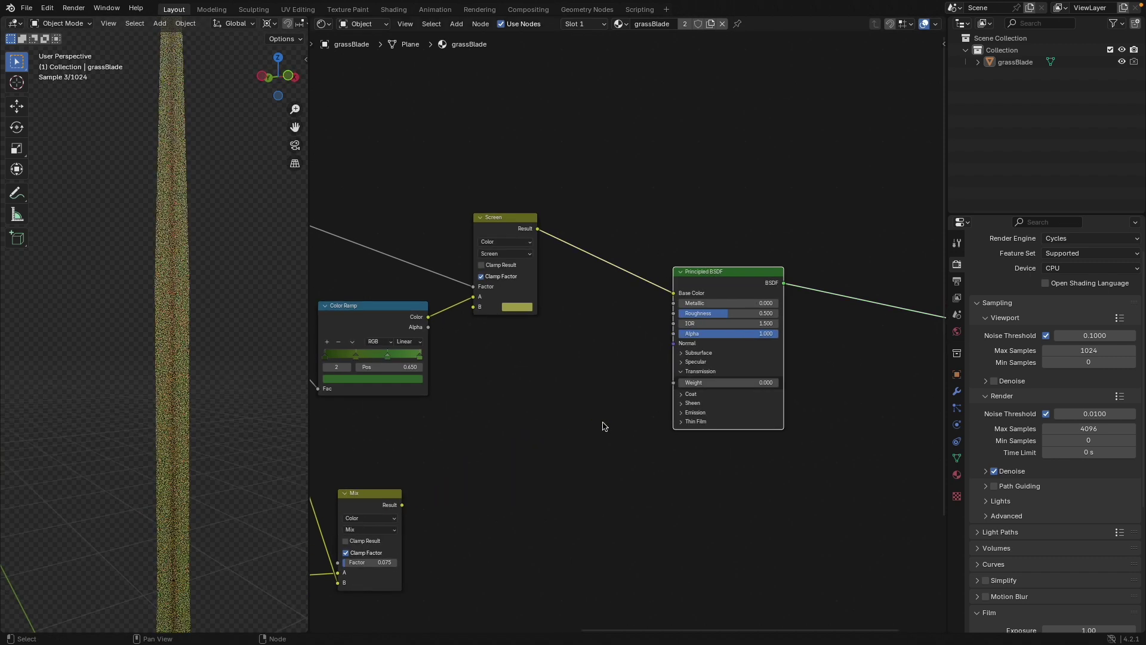
Insert a Color Ramp between the Mix node's Result and the Principled BSDF's Transmission Weight, and preview its output.
{"action": "middle_click_drag", "start_coordinate": [405, 511], "coordinate": [487, 464]}
{"action": "key", "text": "shift+a"}
{"action": "left_click", "coordinate": [570, 399]}
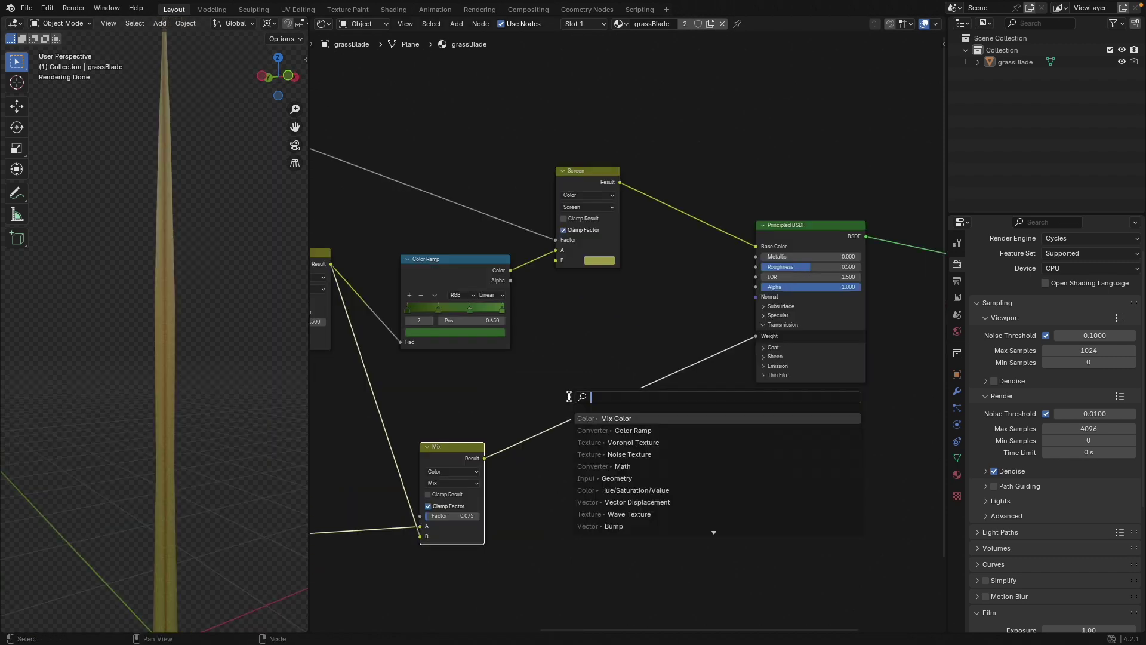
{"action": "type", "text": "col"}
{"action": "key", "text": "Down"}
{"action": "key", "text": "Return"}
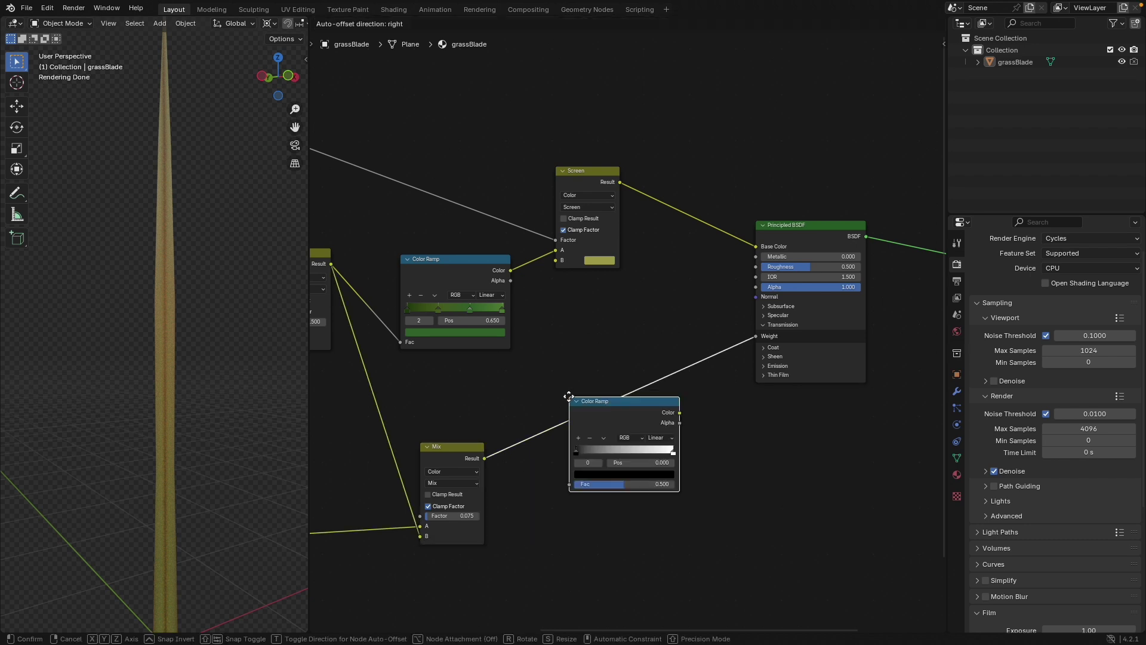
{"action": "left_click", "coordinate": [558, 389]}
{"action": "scroll", "coordinate": [590, 426], "scroll_direction": "up", "scroll_amount": 1}
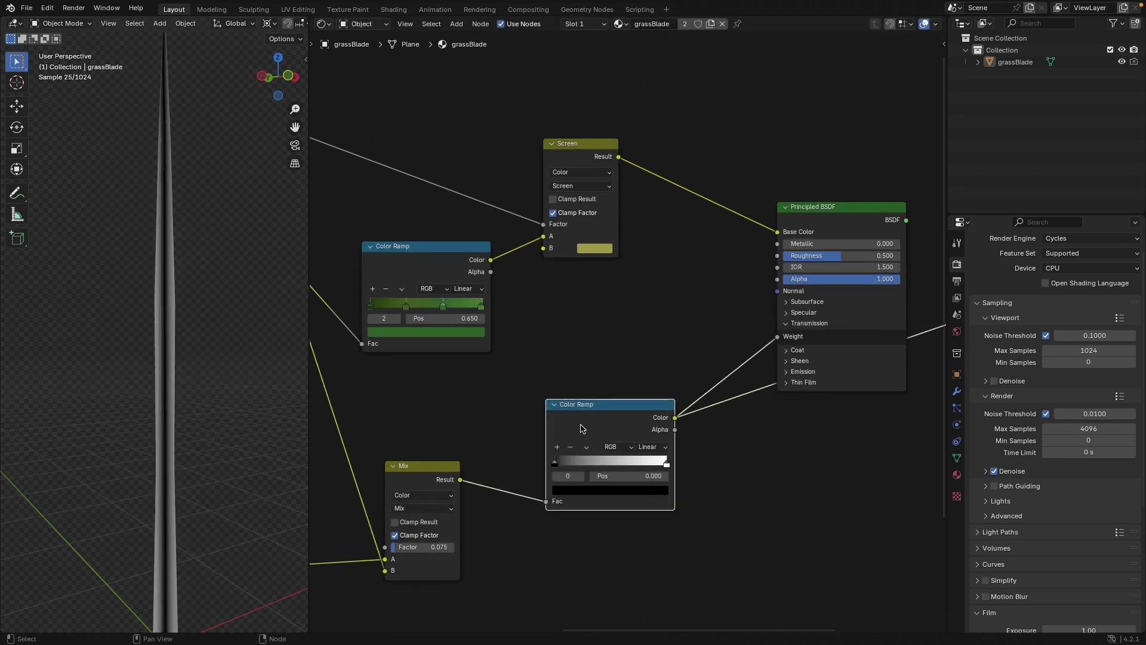
Set the transmission ramp's dark stop to Value 0.042 near position 0.036, and its white stop to position 0.441.
{"action": "left_click_drag", "start_coordinate": [667, 463], "coordinate": [560, 465]}
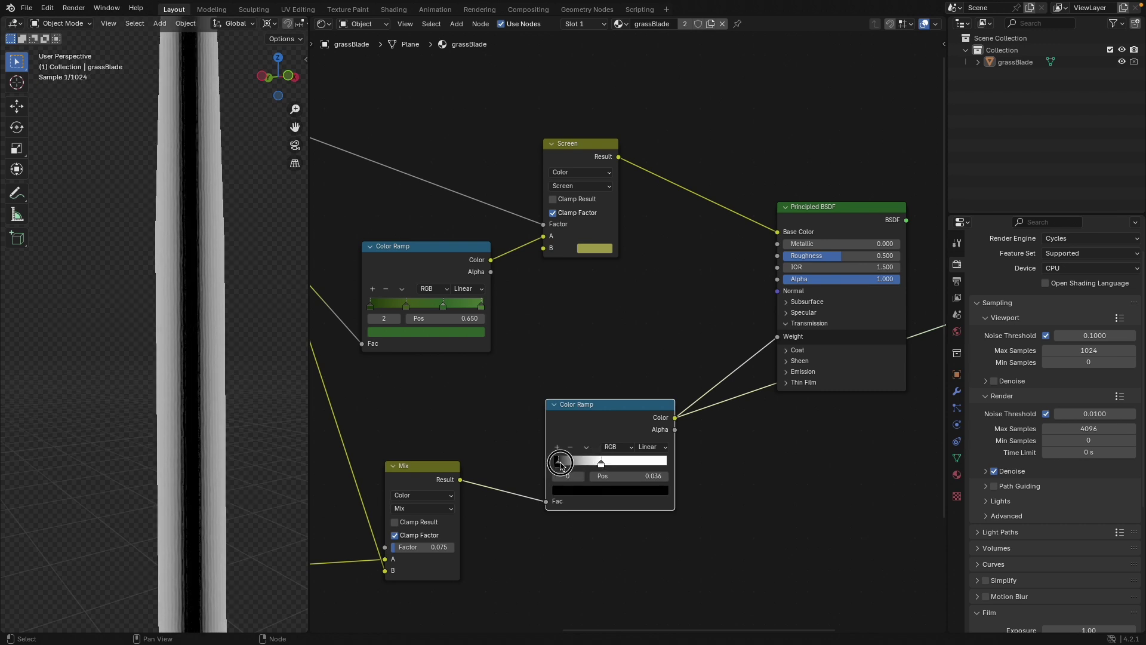
{"action": "left_click", "coordinate": [601, 490]}
{"action": "left_click", "coordinate": [660, 400]}
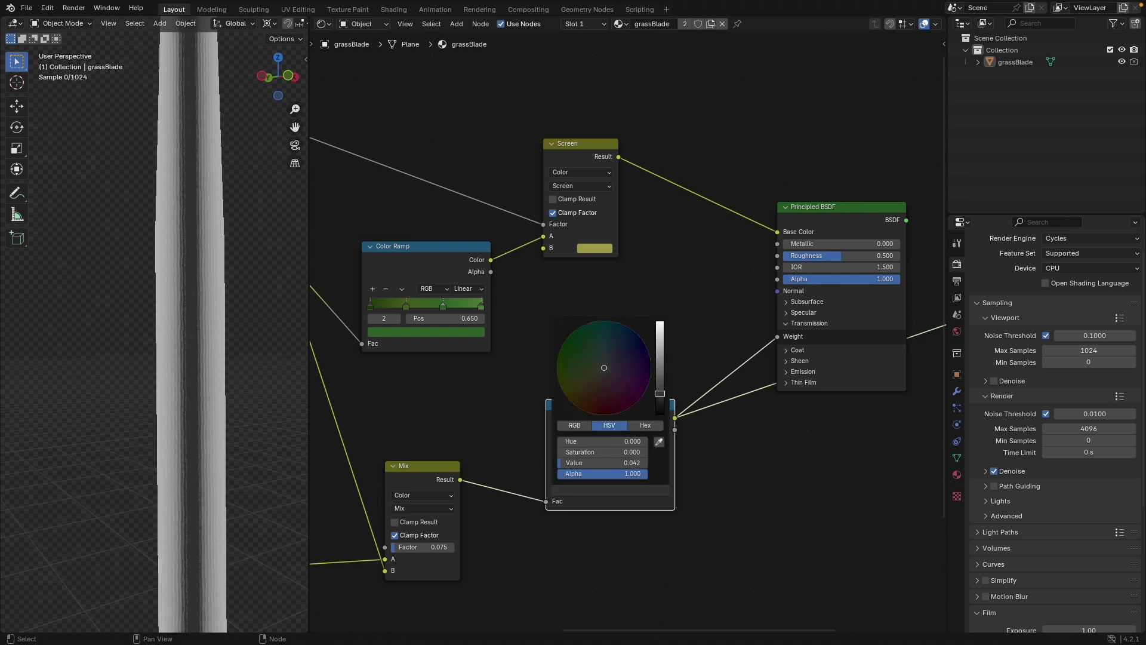
{"action": "left_click", "coordinate": [601, 464]}
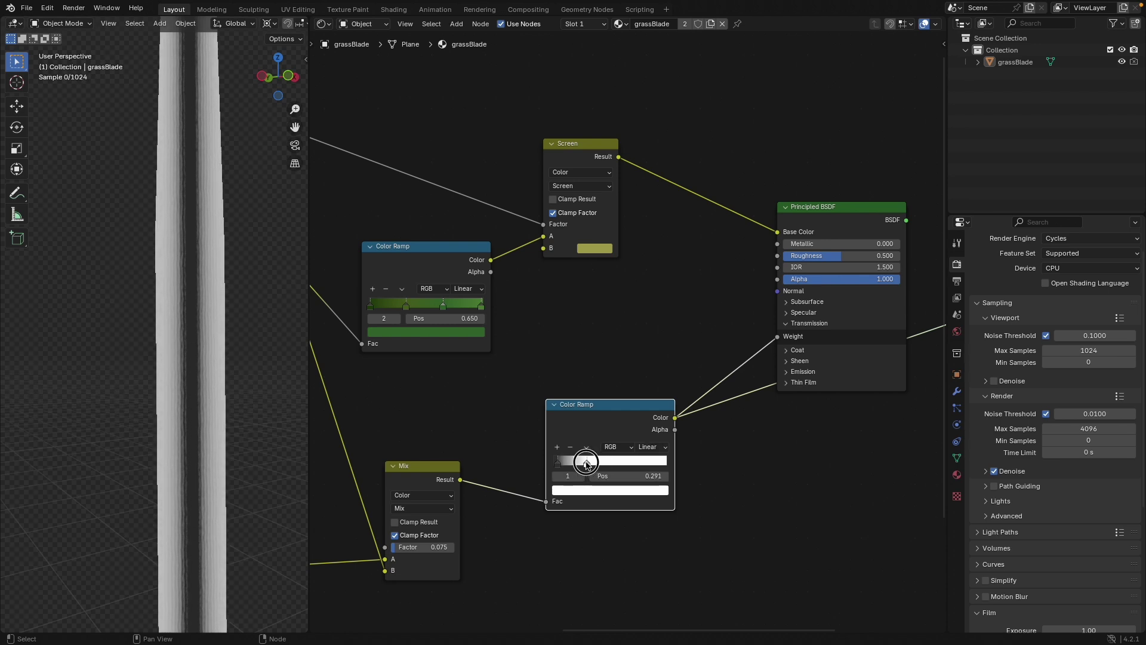
{"action": "middle_click_drag", "start_coordinate": [588, 463], "coordinate": [402, 476]}
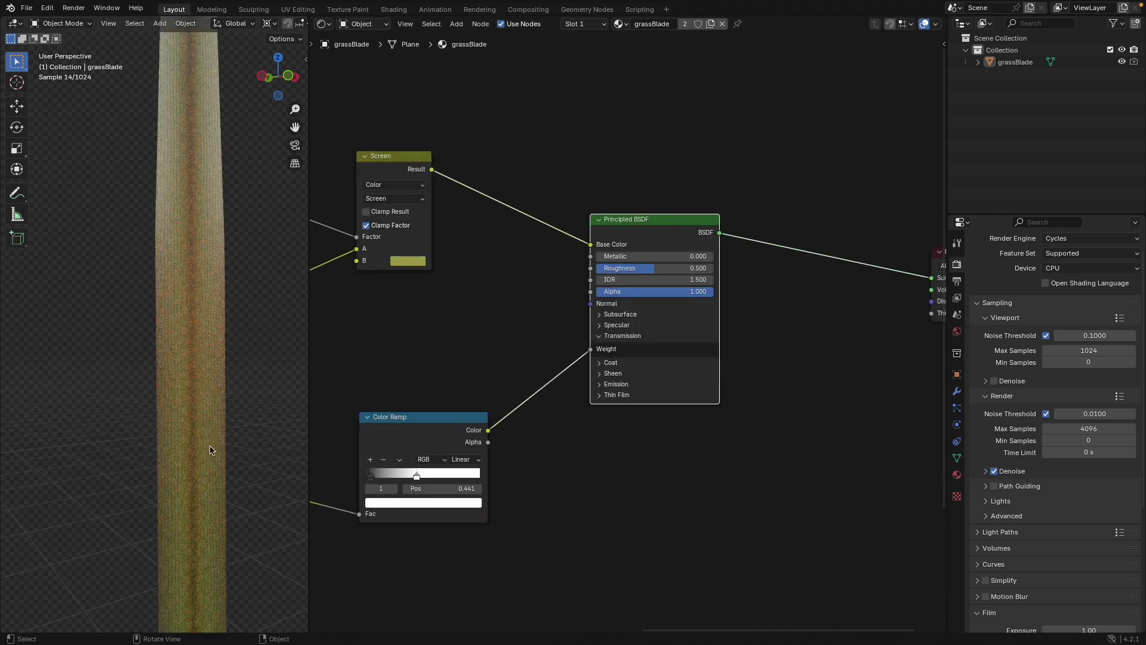
Inspect the shaded blade from several angles and reposition the green Color Ramp and Screen nodes in the node tree.
{"action": "middle_click_drag", "start_coordinate": [219, 353], "coordinate": [209, 399]}
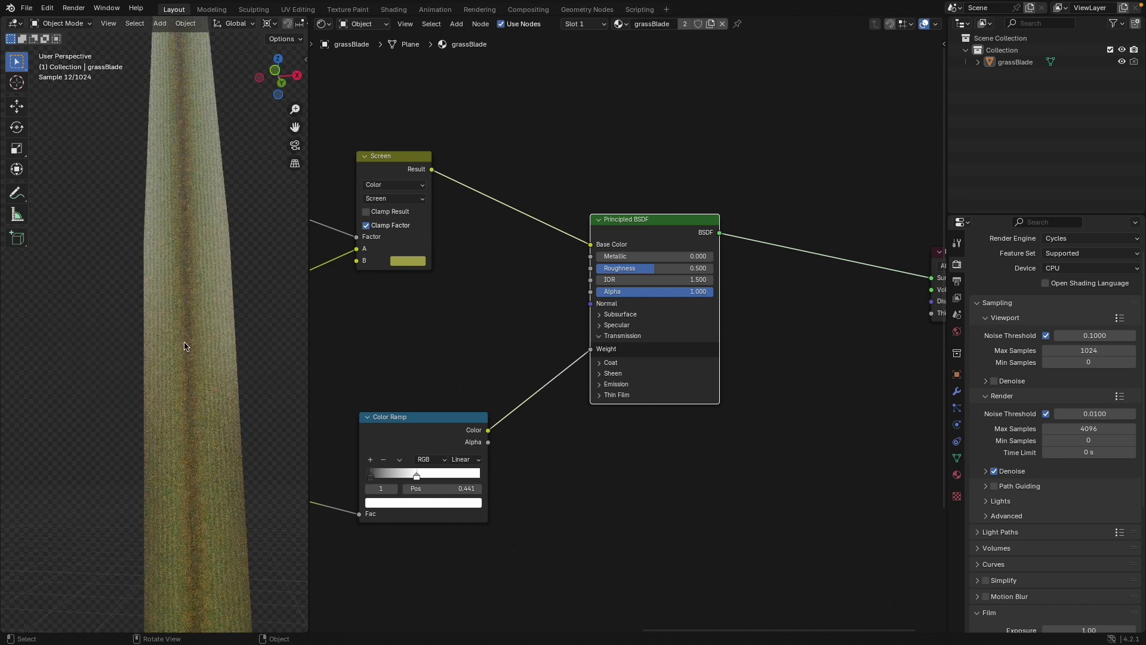
{"action": "scroll", "coordinate": [201, 399], "scroll_direction": "down", "scroll_amount": 7}
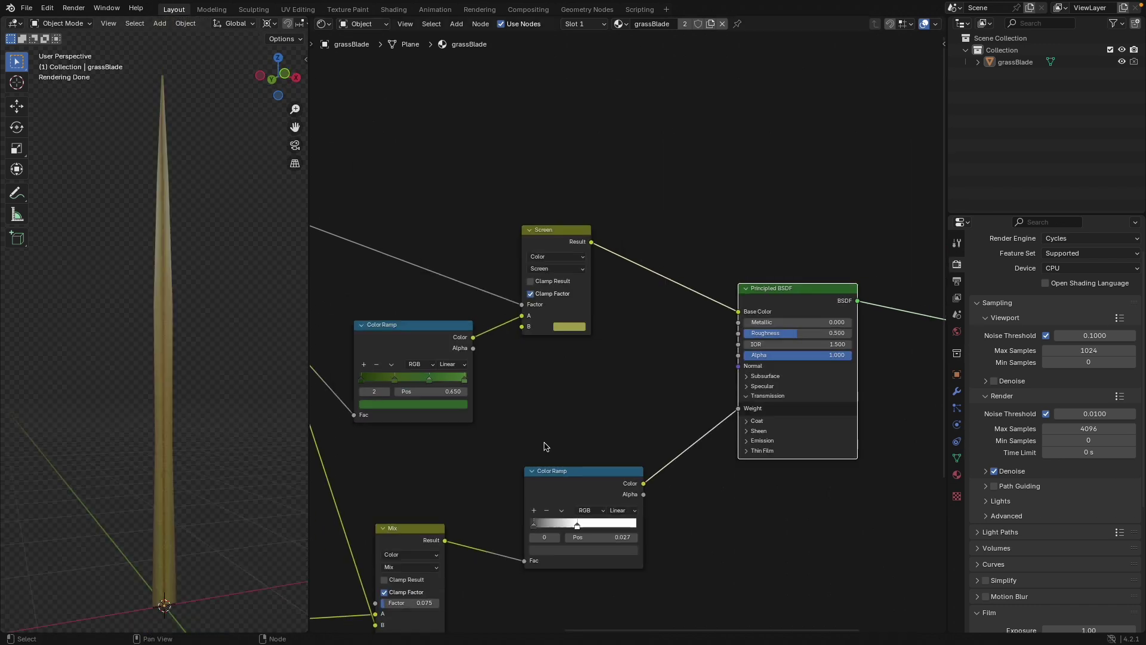
{"action": "scroll", "coordinate": [542, 442], "scroll_direction": "down", "scroll_amount": 1}
{"action": "middle_click_drag", "start_coordinate": [513, 457], "coordinate": [612, 419]}
{"action": "left_click_drag", "start_coordinate": [639, 432], "coordinate": [598, 451]}
{"action": "middle_click_drag", "start_coordinate": [684, 398], "coordinate": [574, 409]}
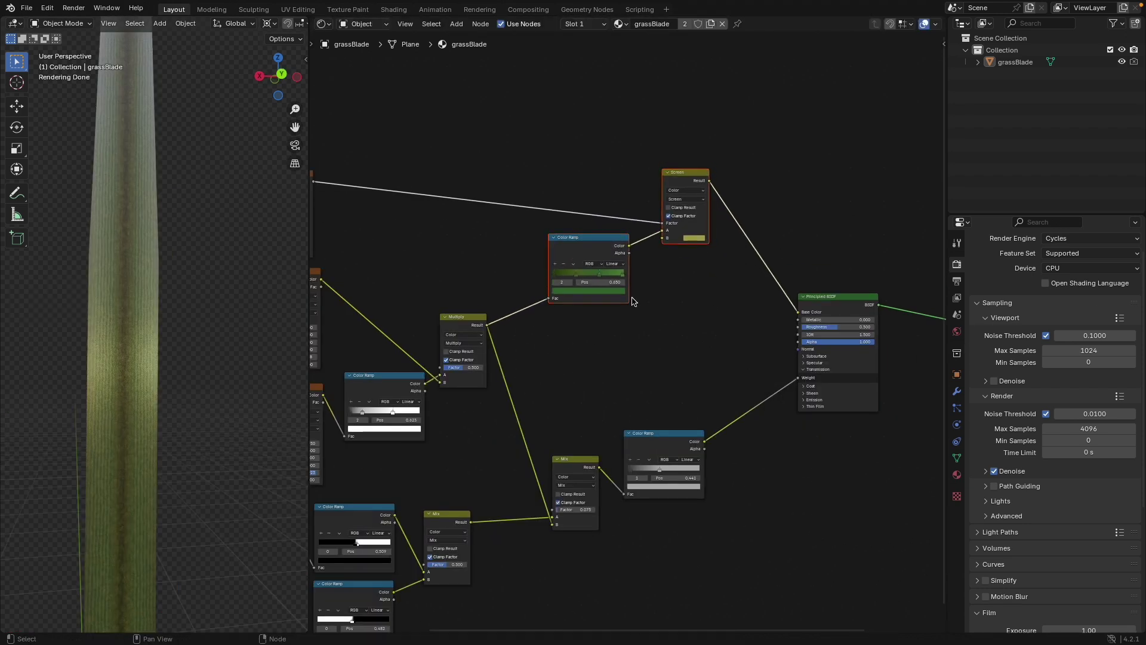
{"action": "scroll", "coordinate": [603, 394], "scroll_direction": "up", "scroll_amount": 4}
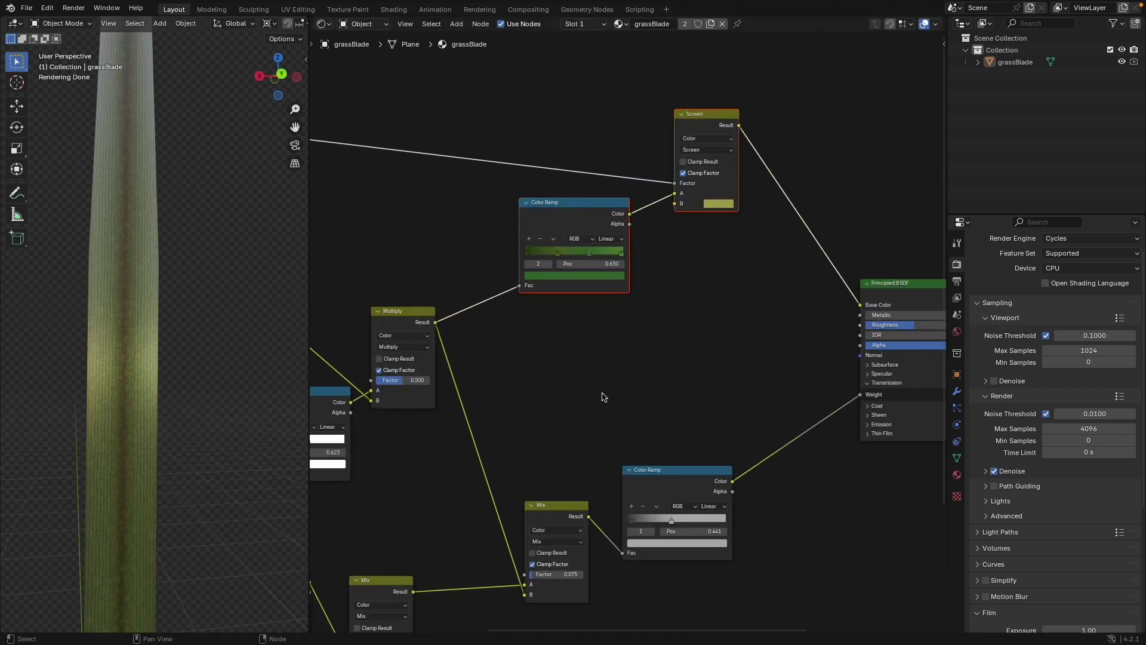
Preview the Multiply node's result and the Screen node's result on the blade.
{"action": "middle_click_drag", "start_coordinate": [604, 394], "coordinate": [553, 397]}
{"action": "left_click", "coordinate": [360, 326], "text": "ctrl+shift"}
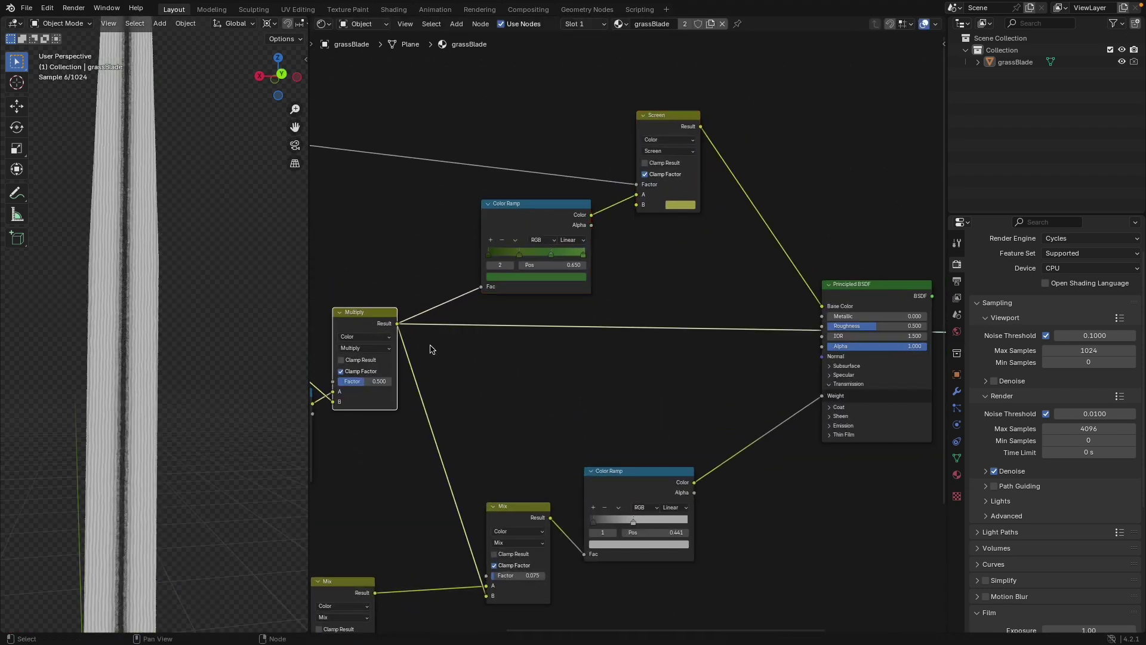
{"action": "middle_click_drag", "start_coordinate": [435, 345], "coordinate": [387, 392]}
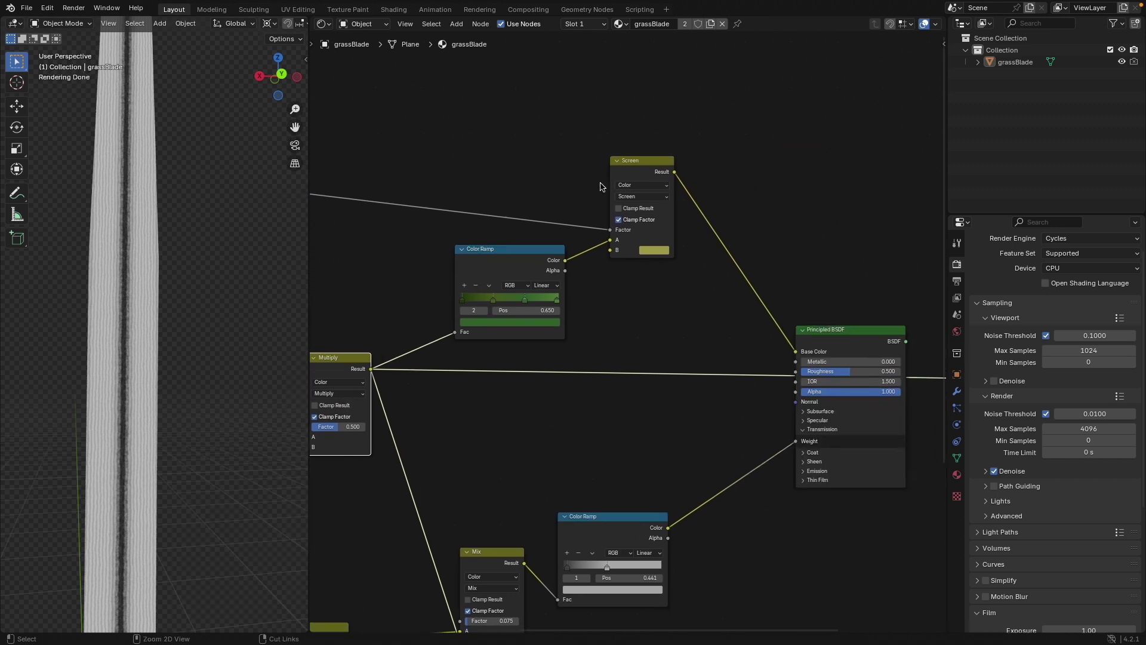
{"action": "left_click", "coordinate": [634, 173], "text": "ctrl+shift"}
{"action": "scroll", "coordinate": [647, 343], "scroll_direction": "up", "scroll_amount": 2}
{"action": "scroll", "coordinate": [138, 279], "scroll_direction": "up", "scroll_amount": 3}
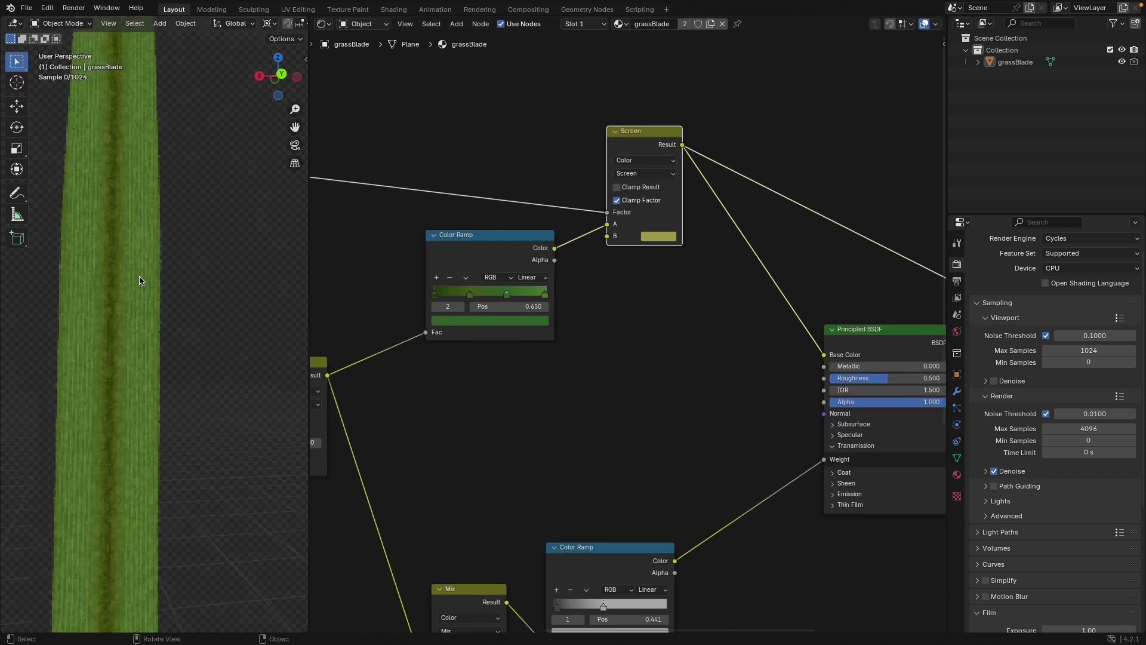
Move the Principled BSDF and Material Output nodes farther from the Screen node to make room between them.
{"action": "scroll", "coordinate": [669, 394], "scroll_direction": "down", "scroll_amount": 2}
{"action": "middle_click_drag", "start_coordinate": [617, 399], "coordinate": [316, 338]}
{"action": "scroll", "coordinate": [498, 360], "scroll_direction": "down", "scroll_amount": 4}
{"action": "left_click_drag", "start_coordinate": [404, 287], "coordinate": [1076, 517]}
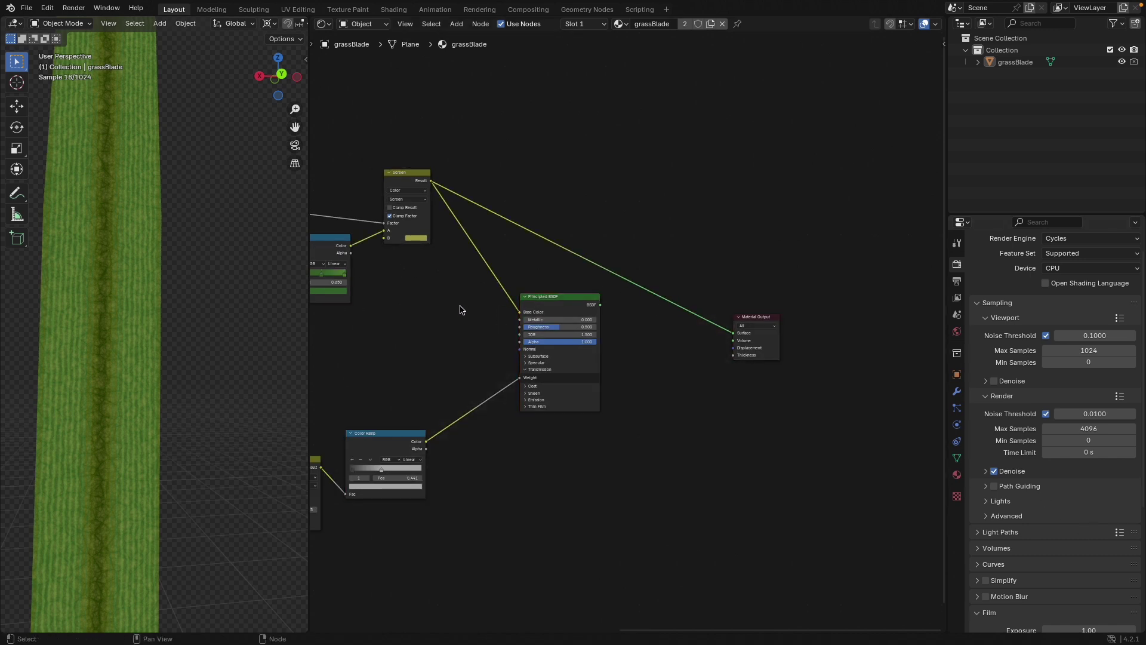
{"action": "left_click_drag", "start_coordinate": [562, 301], "coordinate": [842, 321]}
{"action": "scroll", "coordinate": [597, 322], "scroll_direction": "up", "scroll_amount": 1}
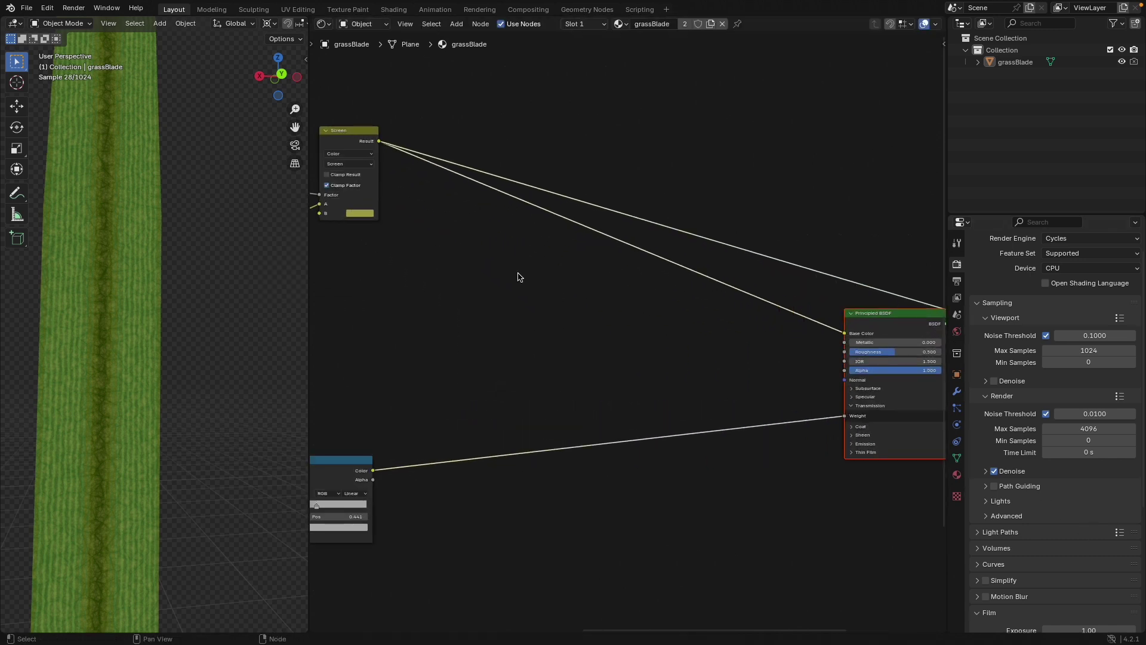
Add a Color Ramp beside the Screen node, feed the Screen Result into its Fac, and preview it on the blade.
{"action": "key", "text": "shift+a"}
{"action": "type", "text": "col"}
{"action": "key", "text": "Down"}
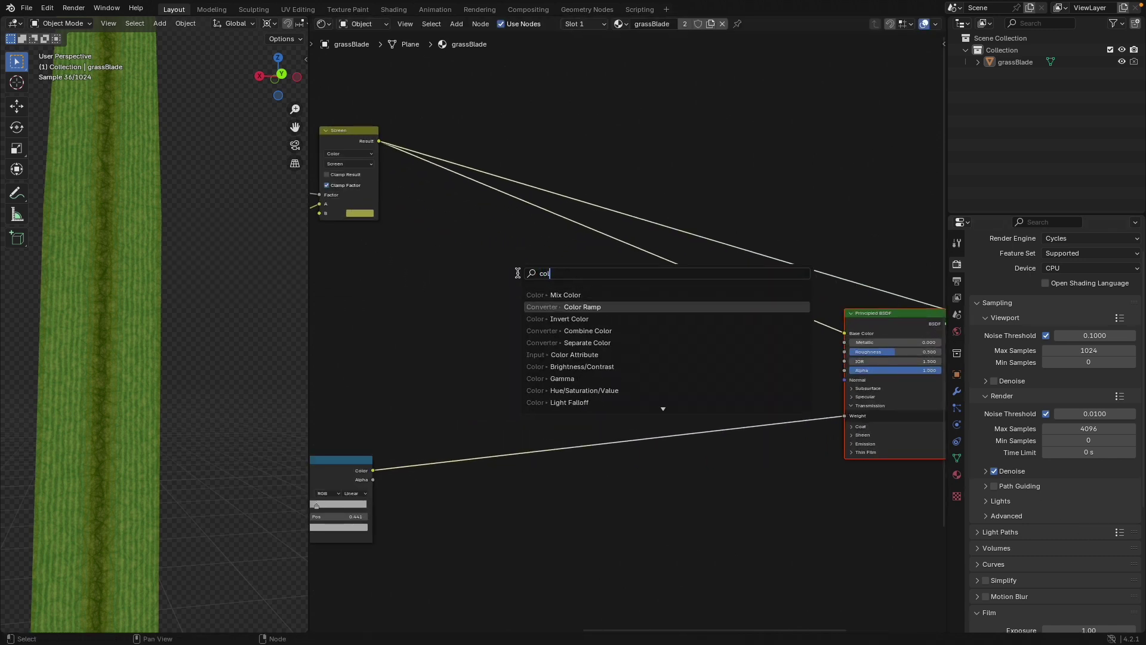
{"action": "key", "text": "Return"}
{"action": "left_click", "coordinate": [507, 288]}
{"action": "left_click_drag", "start_coordinate": [370, 143], "coordinate": [507, 367]}
{"action": "left_click", "coordinate": [584, 311], "text": "ctrl+shift"}
{"action": "scroll", "coordinate": [584, 311], "scroll_direction": "up", "scroll_amount": 4}
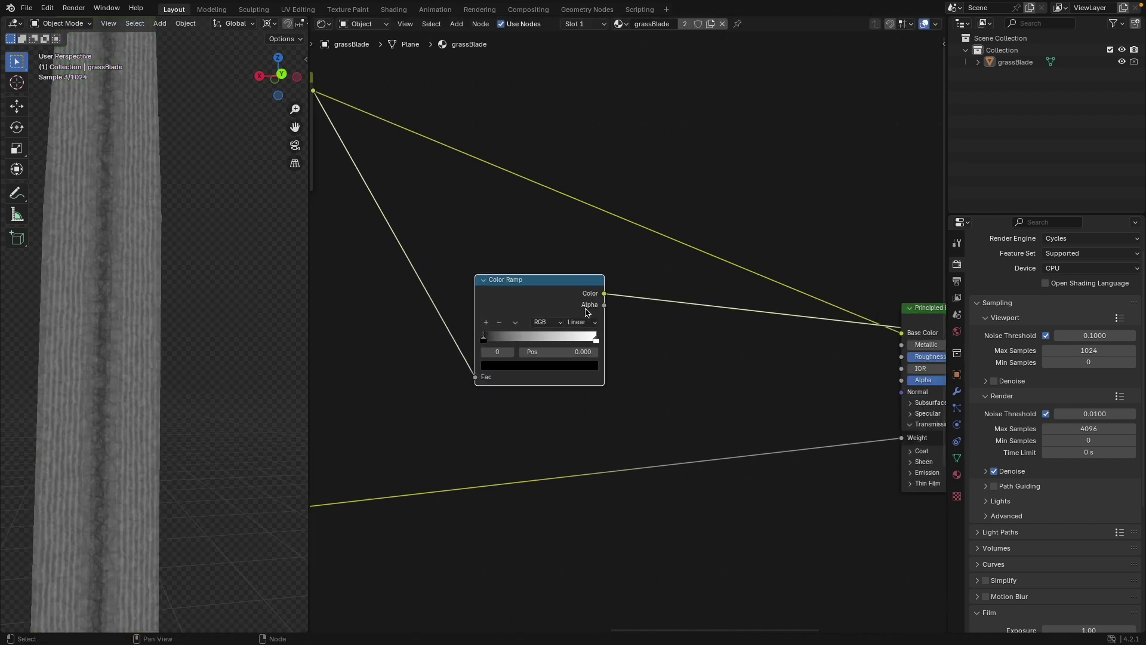
Set the new ramp's white stop to position 0.468 and connect its Color to the Principled BSDF's Roughness.
{"action": "left_click_drag", "start_coordinate": [593, 336], "coordinate": [536, 336]}
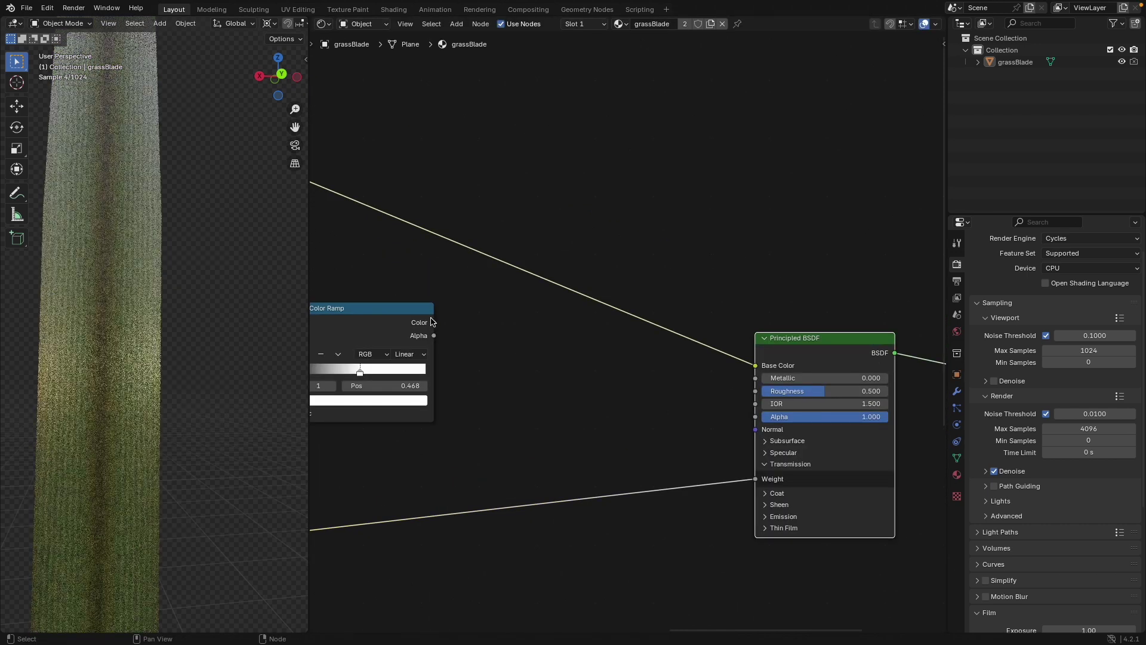
{"action": "left_click_drag", "start_coordinate": [433, 323], "coordinate": [755, 391]}
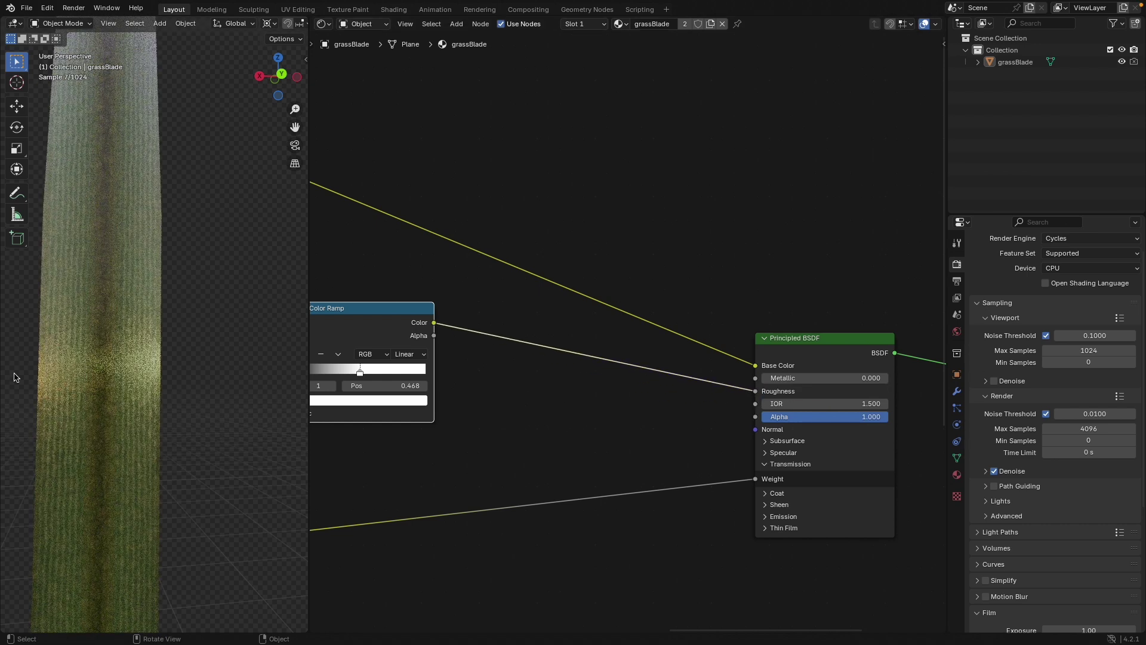
{"action": "middle_click_drag", "start_coordinate": [154, 424], "coordinate": [211, 440]}
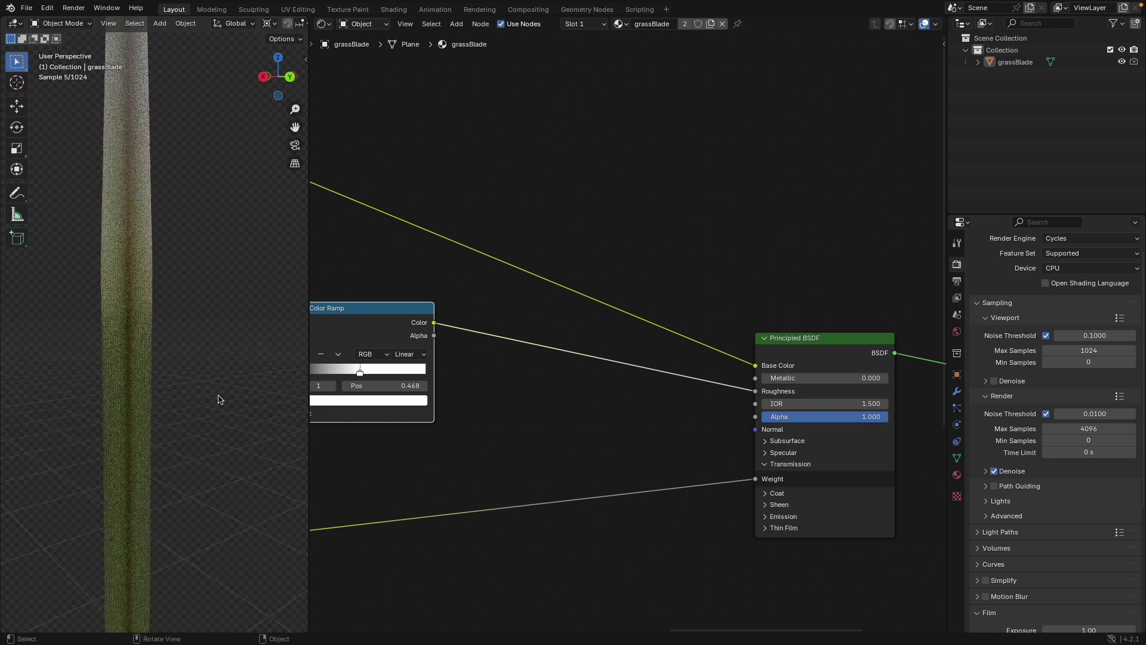
{"action": "mouse_move", "coordinate": [177, 322]}
{"action": "middle_mouse_down"}
{"action": "mouse_move", "coordinate": [185, 332]}
{"action": "mouse_move", "coordinate": [193, 323]}
{"action": "middle_mouse_up"}
{"action": "scroll", "coordinate": [493, 414], "scroll_direction": "down", "scroll_amount": 1}
Move the roughness ramp's white stop to position 0.477 and darken it to a near-black grey.
{"action": "middle_click_drag", "start_coordinate": [490, 428], "coordinate": [652, 486]}
{"action": "scroll", "coordinate": [581, 467], "scroll_direction": "up", "scroll_amount": 3}
{"action": "left_click_drag", "start_coordinate": [523, 453], "coordinate": [524, 454]}
{"action": "left_click", "coordinate": [556, 487]}
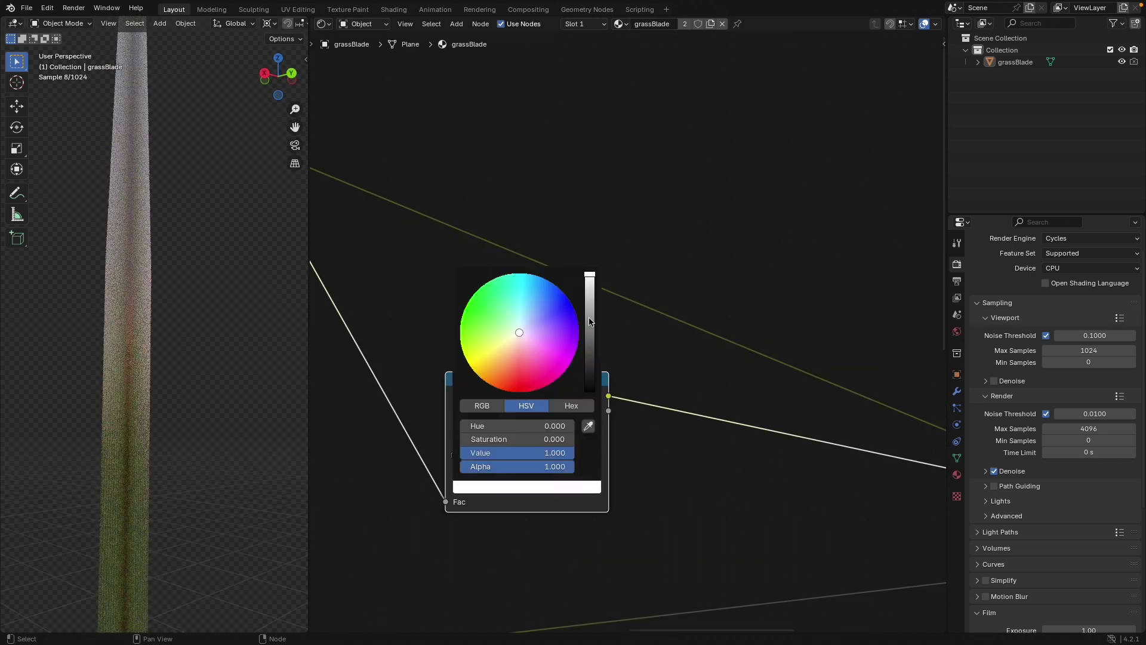
{"action": "left_click_drag", "start_coordinate": [590, 321], "coordinate": [588, 371]}
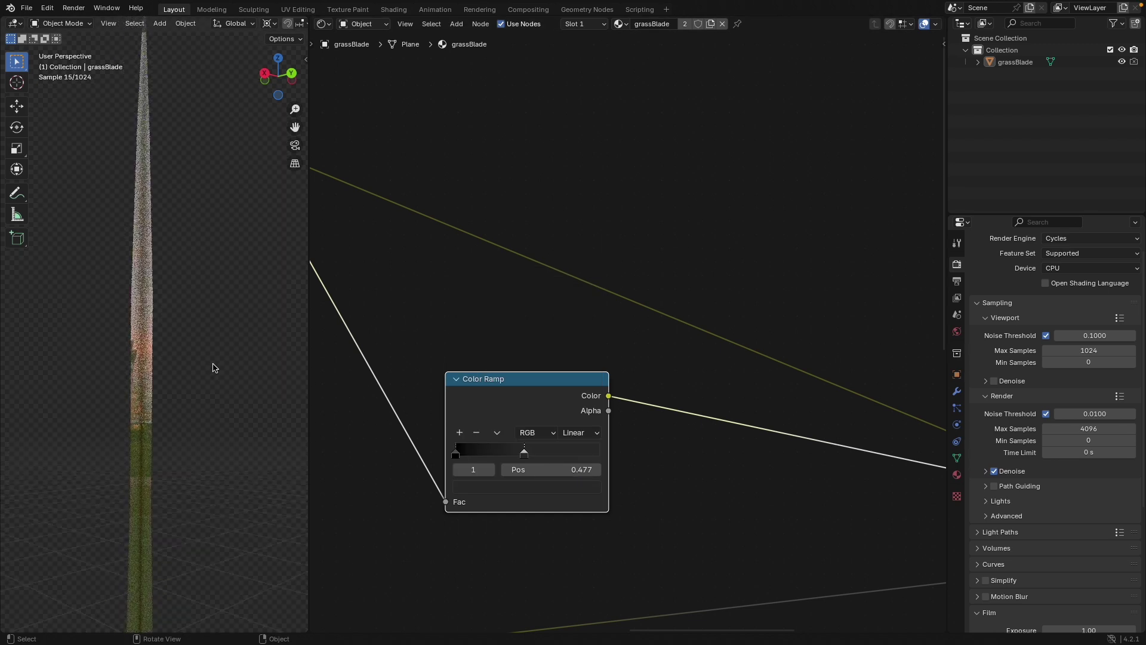
{"action": "mouse_move", "coordinate": [215, 368]}
{"action": "middle_mouse_down"}
{"action": "mouse_move", "coordinate": [219, 348]}
{"action": "mouse_move", "coordinate": [212, 374]}
{"action": "middle_mouse_up"}
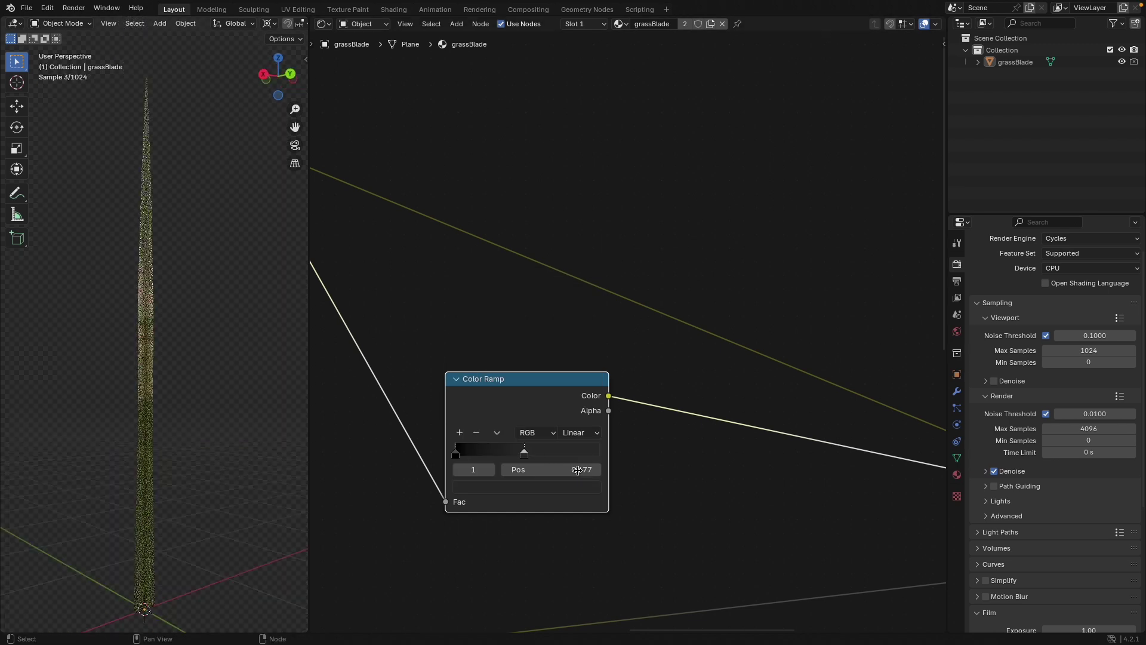
Lighten the roughness ramp's second stop to Value 0.757.
{"action": "scroll", "coordinate": [579, 473], "scroll_direction": "up", "scroll_amount": 1}
{"action": "middle_click_drag", "start_coordinate": [599, 485], "coordinate": [606, 420]}
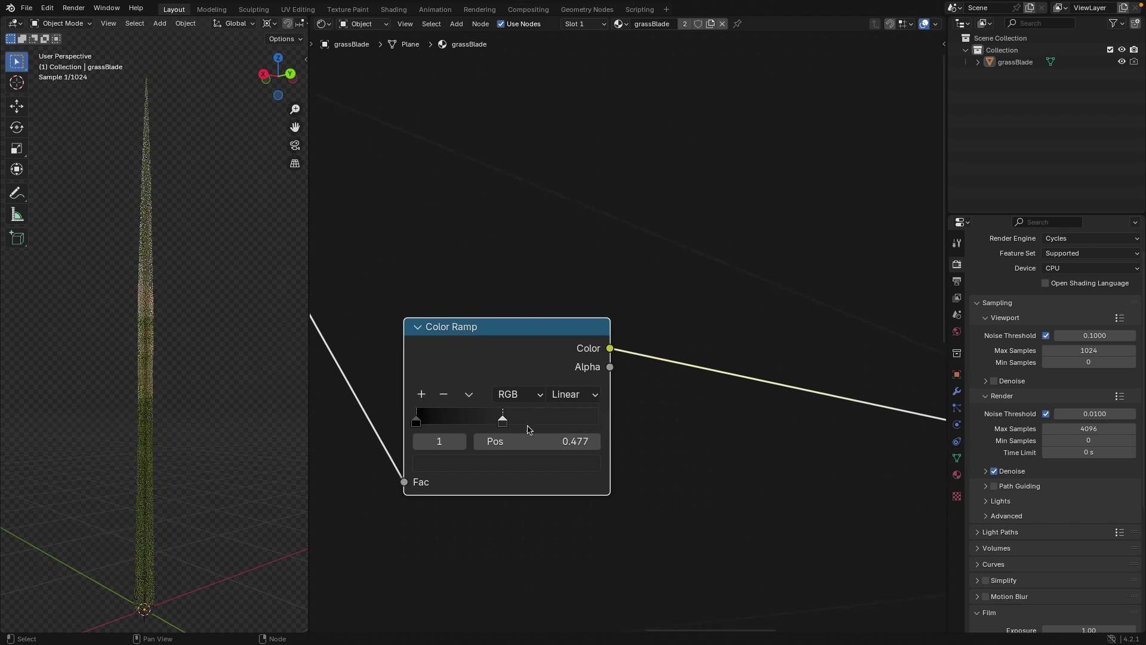
{"action": "left_click", "coordinate": [567, 459]}
{"action": "left_click_drag", "start_coordinate": [585, 275], "coordinate": [585, 210]}
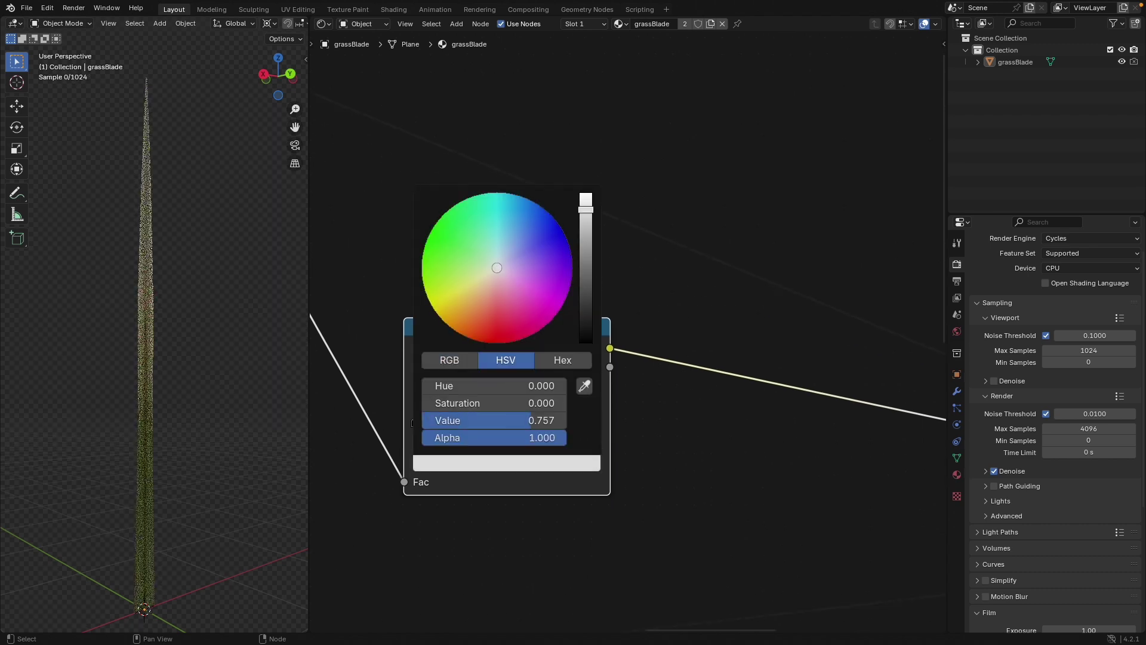
Move the roughness ramp's first stop to position 0.082 and lighten it from black to a light mid-grey.
{"action": "left_click", "coordinate": [430, 420]}
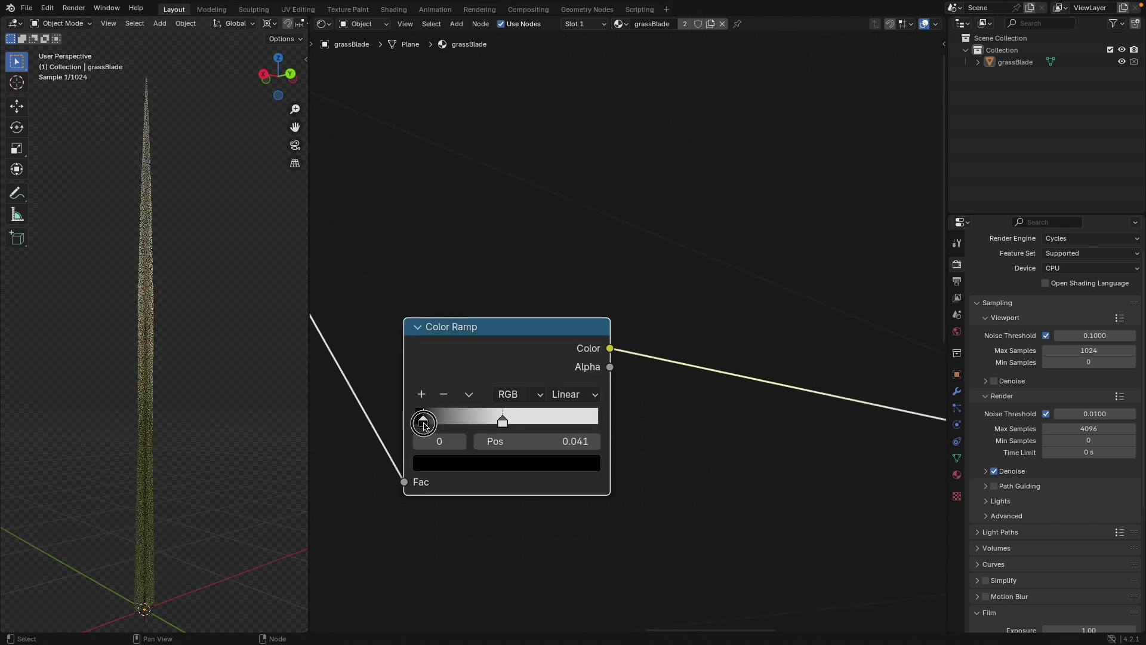
{"action": "left_click", "coordinate": [461, 464]}
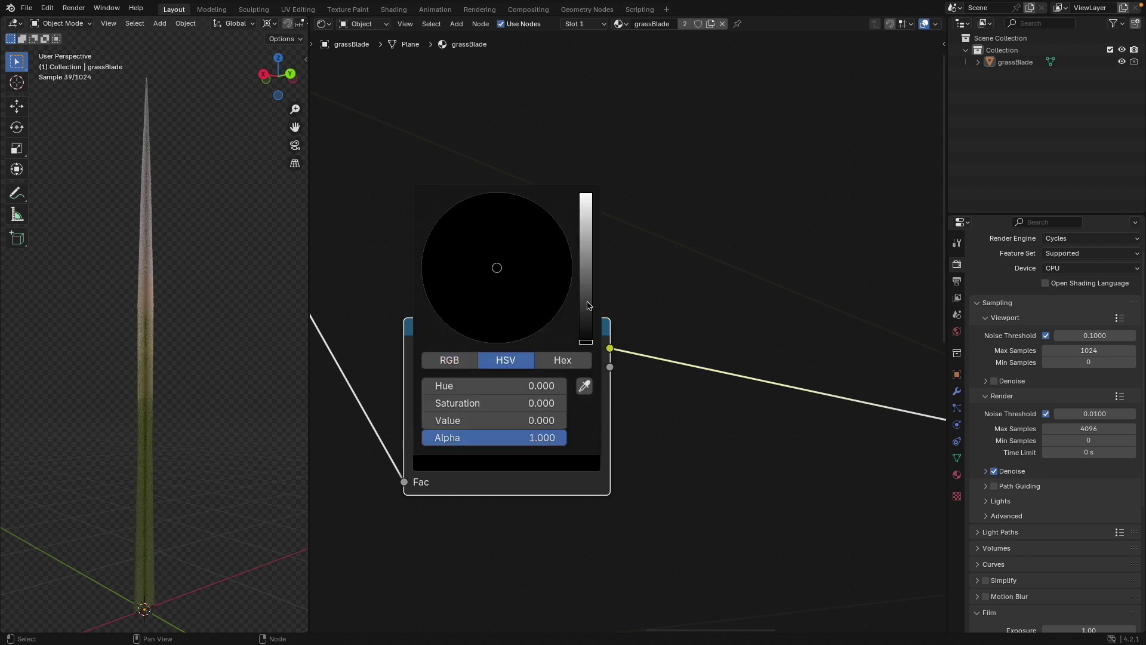
{"action": "left_click_drag", "start_coordinate": [589, 305], "coordinate": [585, 248]}
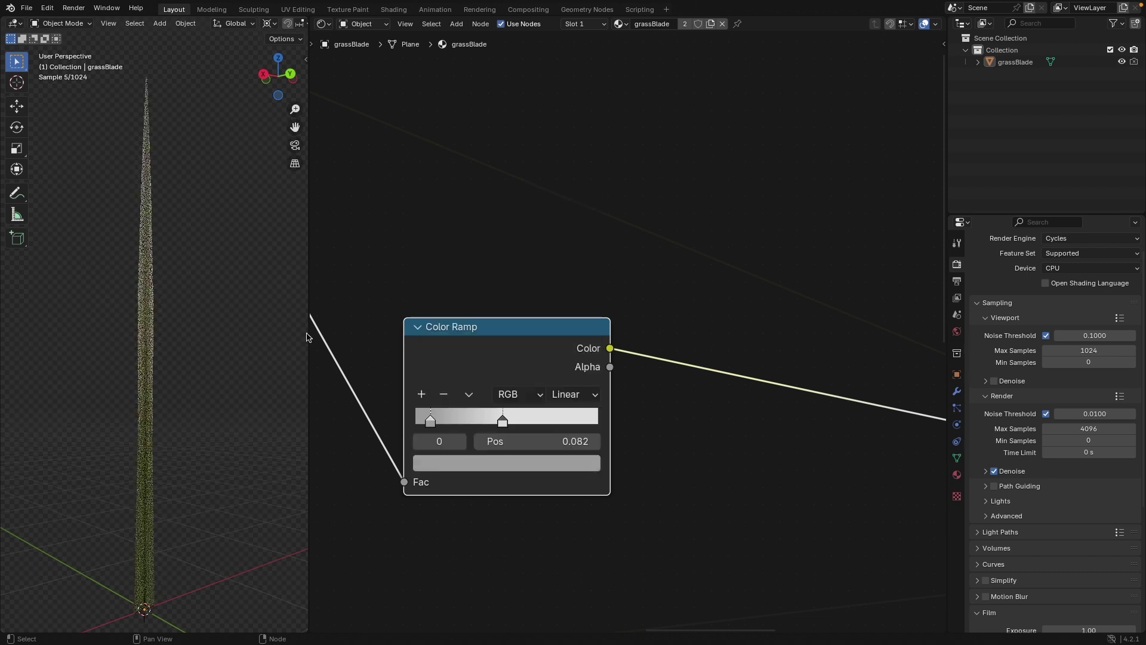
{"action": "scroll", "coordinate": [121, 374], "scroll_direction": "up", "scroll_amount": 3}
{"action": "scroll", "coordinate": [167, 359], "scroll_direction": "up", "scroll_amount": 3}
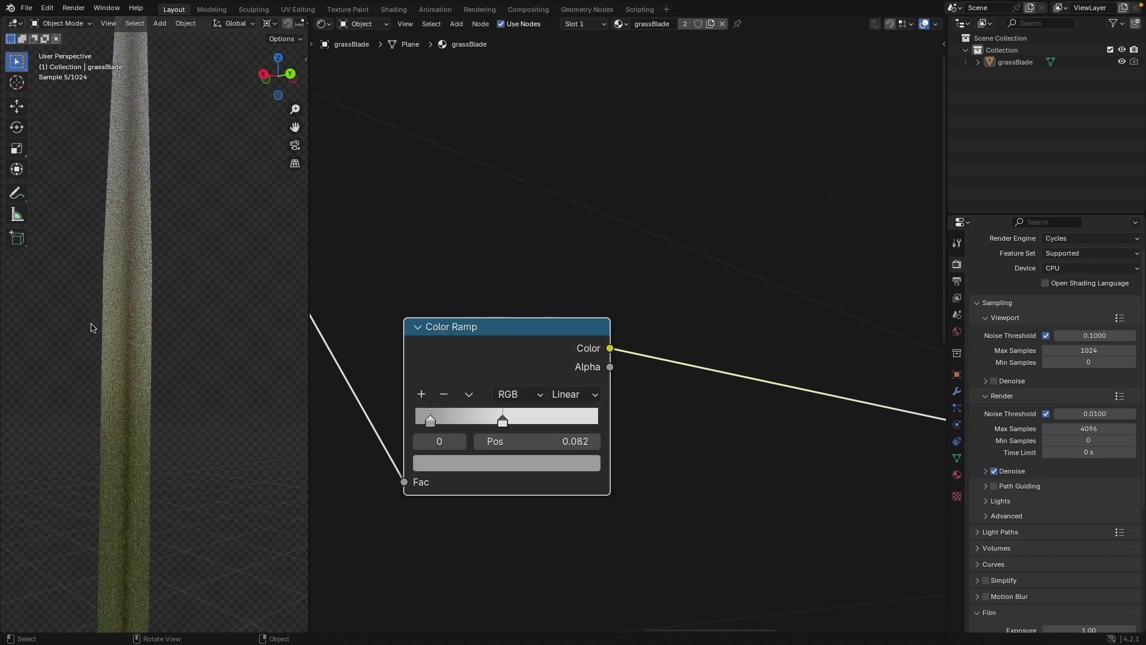
{"action": "middle_click_drag", "start_coordinate": [118, 367], "coordinate": [84, 402]}
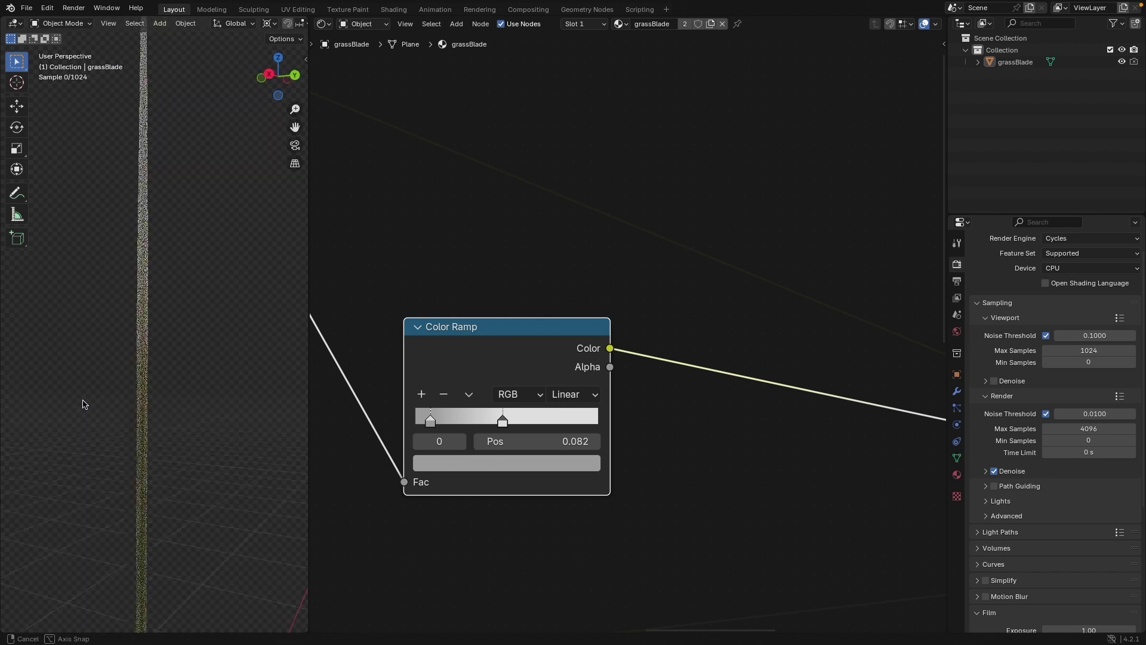
{"action": "left_click", "coordinate": [467, 466]}
{"action": "left_click_drag", "start_coordinate": [592, 244], "coordinate": [592, 240]}
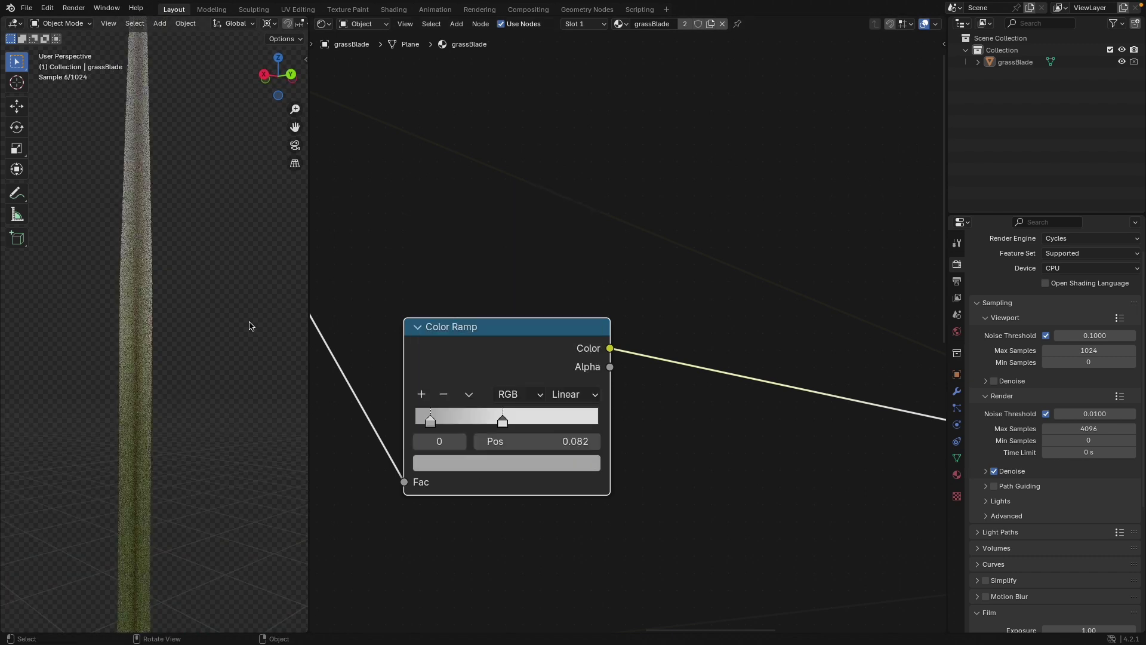
Shift the roughness ramp's second stop slightly toward the first and set the first stop's position to 0.105.
{"action": "scroll", "coordinate": [207, 338], "scroll_direction": "down", "scroll_amount": 2}
{"action": "middle_click_drag", "start_coordinate": [216, 350], "coordinate": [202, 356]}
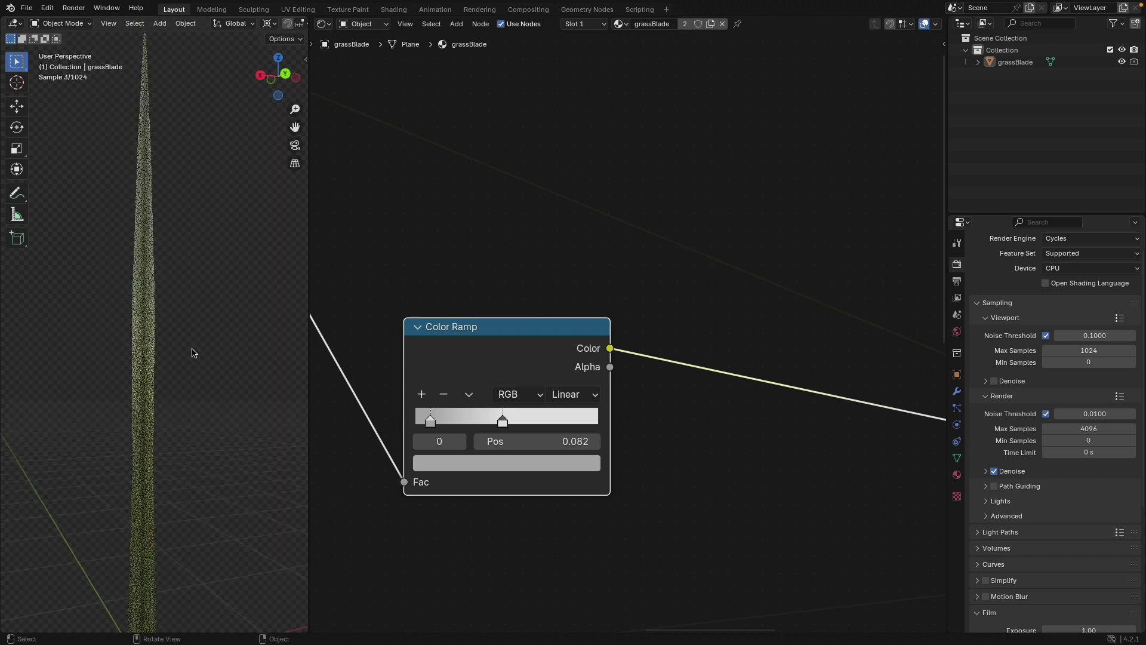
{"action": "left_click_drag", "start_coordinate": [506, 420], "coordinate": [439, 420]}
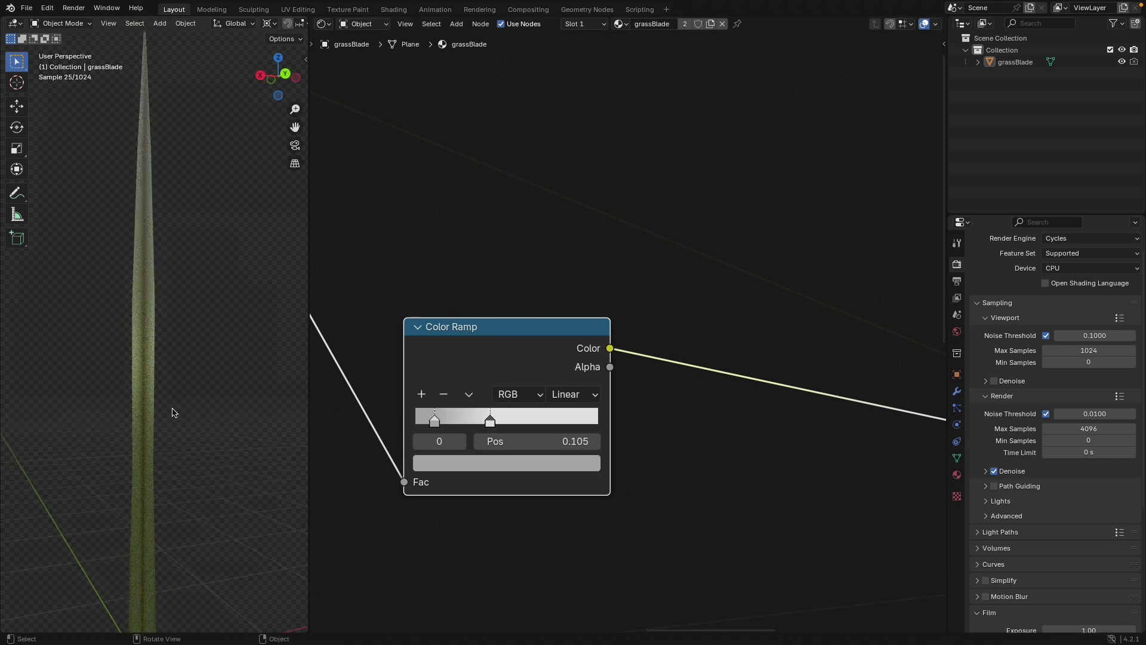
{"action": "scroll", "coordinate": [167, 315], "scroll_direction": "up", "scroll_amount": 5}
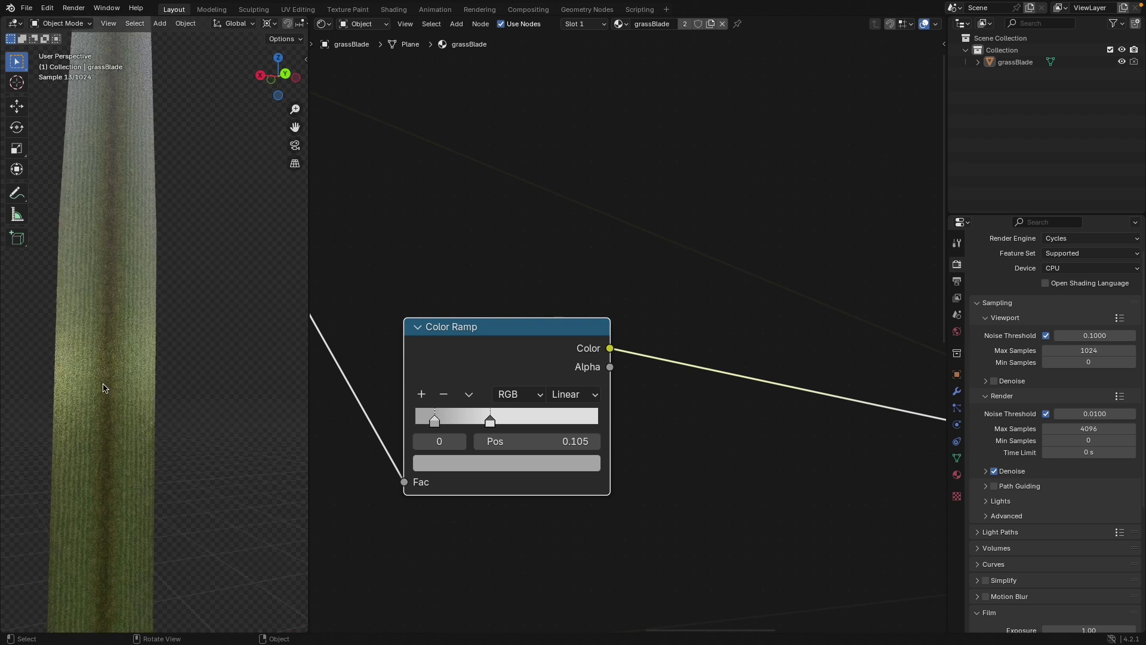
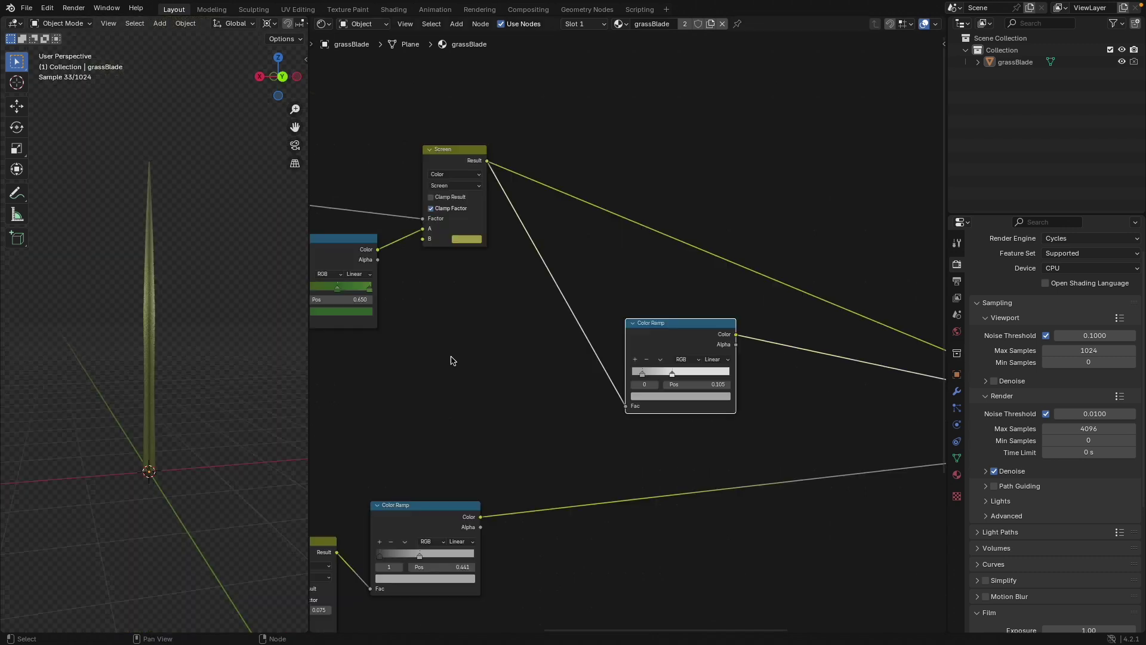
Move the Screen node slightly further from the roughness Color Ramp and Principled BSDF.
{"action": "scroll", "coordinate": [219, 283], "scroll_direction": "up", "scroll_amount": 2}
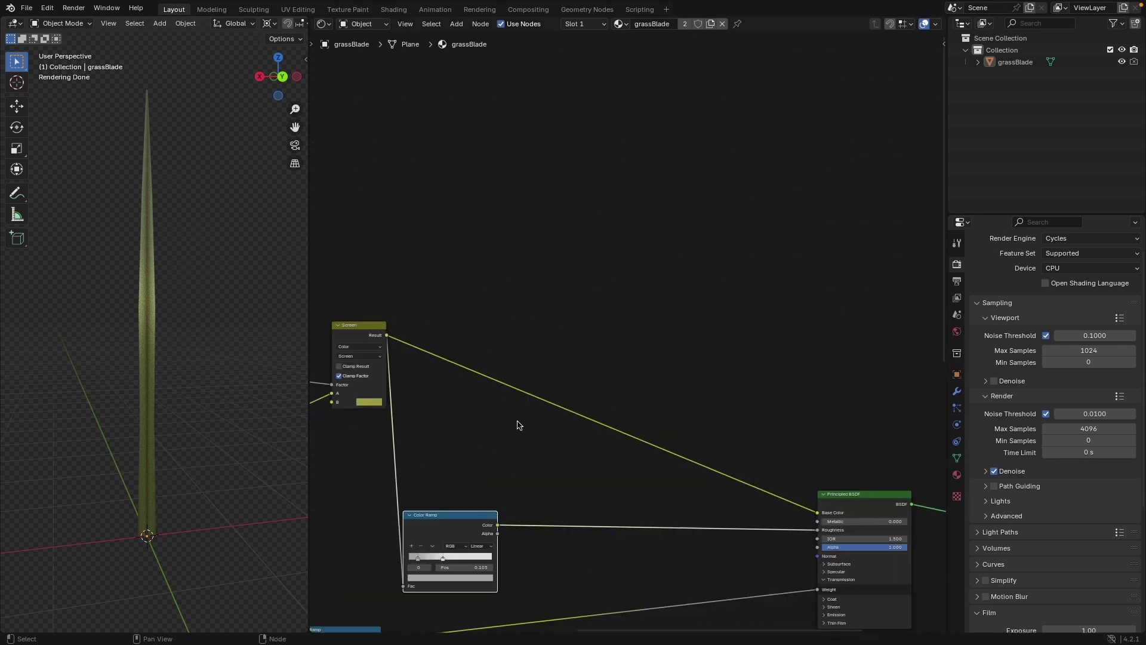
{"action": "middle_click_drag", "start_coordinate": [452, 367], "coordinate": [534, 374]}
{"action": "scroll", "coordinate": [535, 376], "scroll_direction": "up", "scroll_amount": 2}
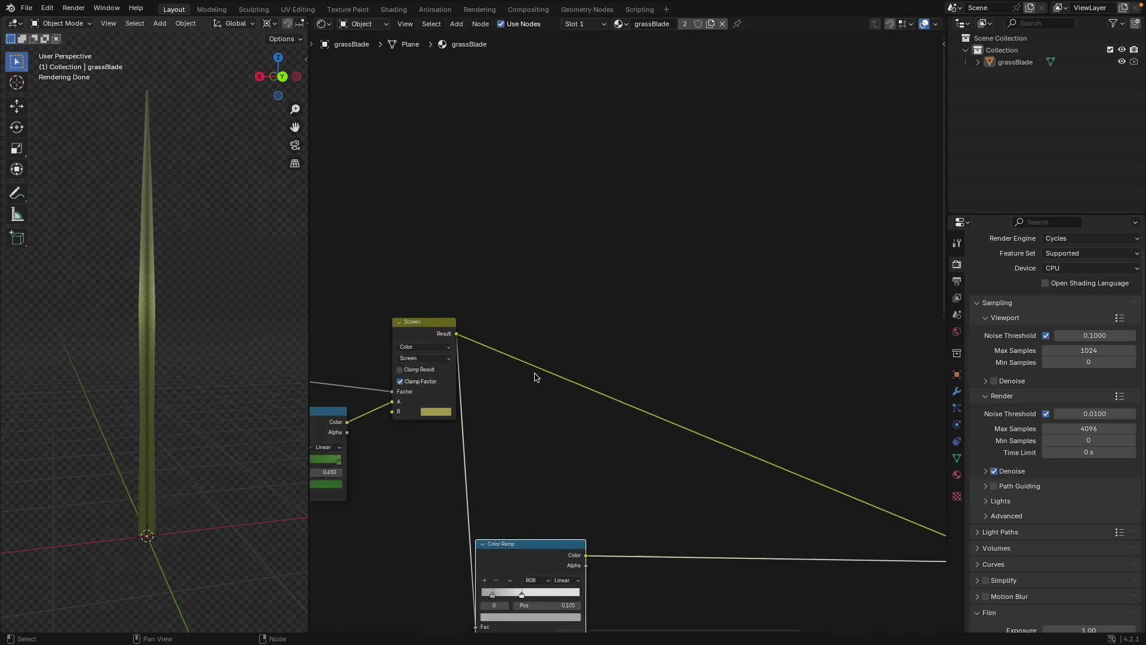
{"action": "left_click_drag", "start_coordinate": [428, 328], "coordinate": [402, 333]}
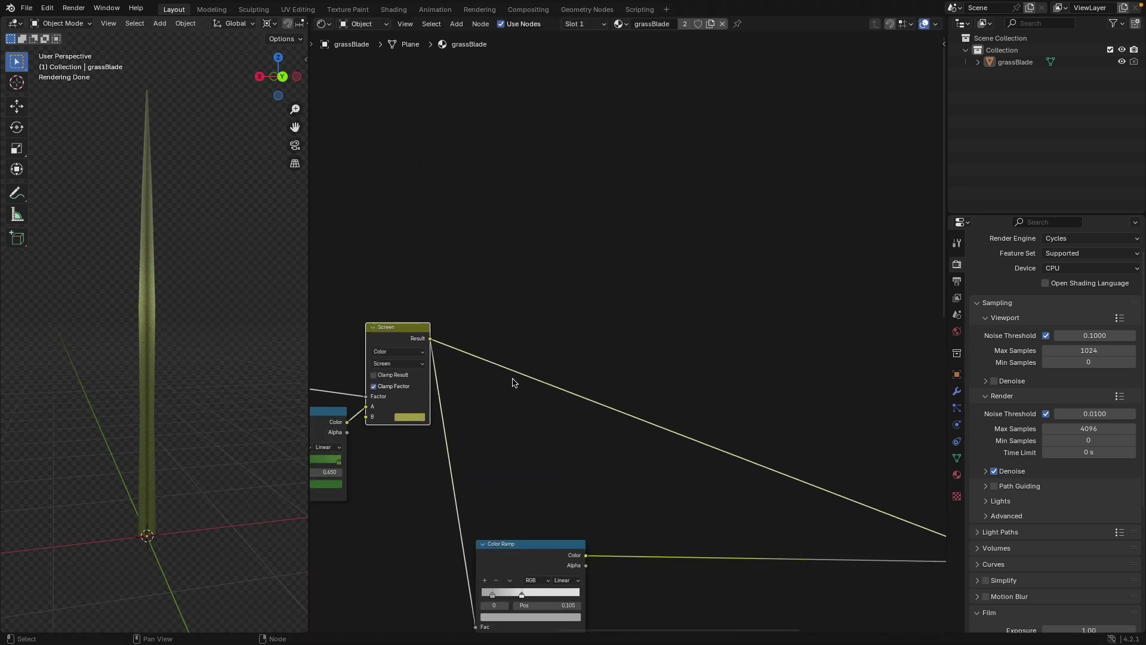
Review the whole grassBlade node tree, from the texture nodes through to the Principled BSDF.
{"action": "scroll", "coordinate": [483, 403], "scroll_direction": "down", "scroll_amount": 10}
{"action": "middle_click_drag", "start_coordinate": [446, 429], "coordinate": [682, 348]}
{"action": "scroll", "coordinate": [632, 346], "scroll_direction": "up", "scroll_amount": 3}
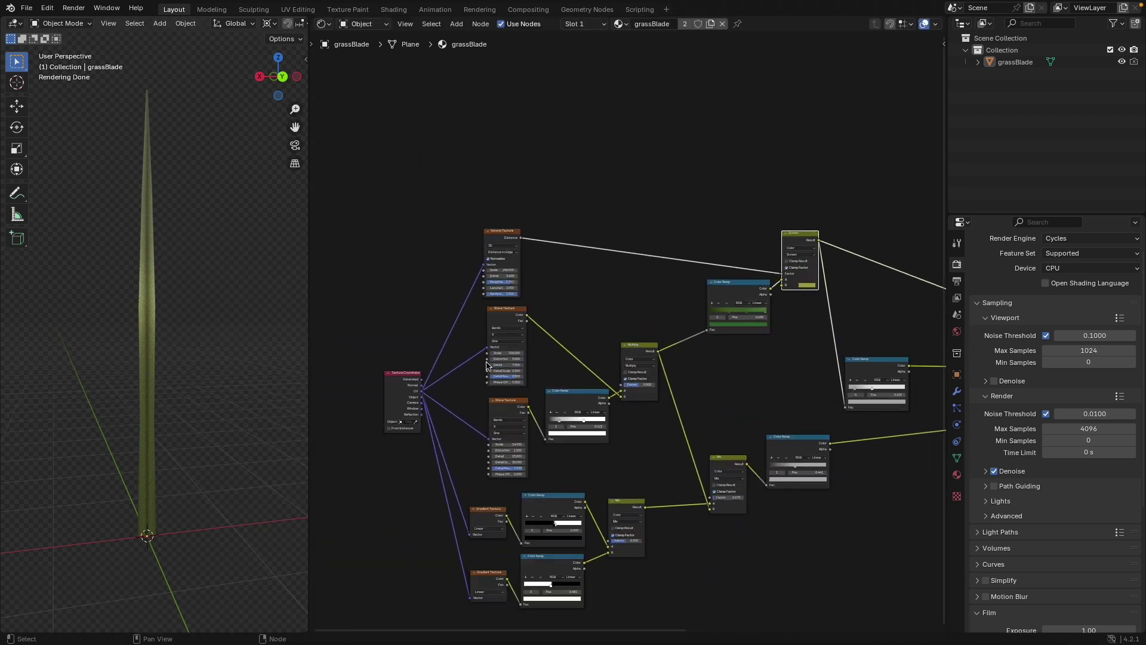
{"action": "middle_click_drag", "start_coordinate": [701, 395], "coordinate": [596, 383]}
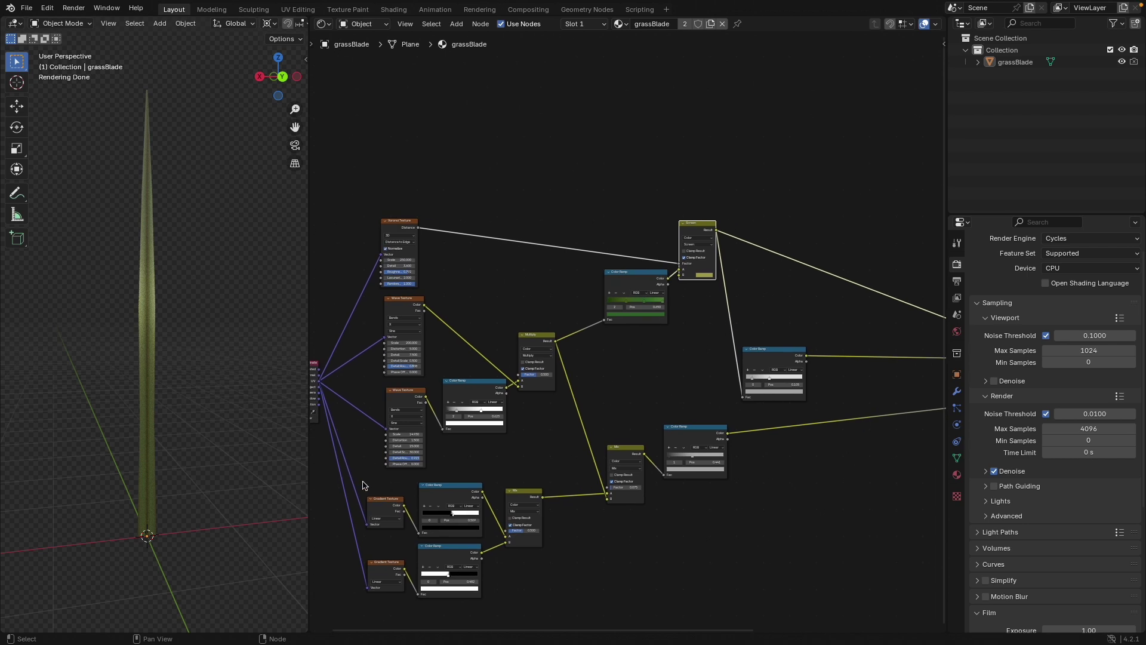
{"action": "middle_click_drag", "start_coordinate": [706, 481], "coordinate": [461, 471]}
{"action": "middle_click_drag", "start_coordinate": [584, 388], "coordinate": [606, 520]}
{"action": "scroll", "coordinate": [597, 502], "scroll_direction": "up", "scroll_amount": 3}
{"action": "scroll", "coordinate": [602, 447], "scroll_direction": "up", "scroll_amount": 5}
{"action": "middle_click_drag", "start_coordinate": [676, 460], "coordinate": [635, 496]}
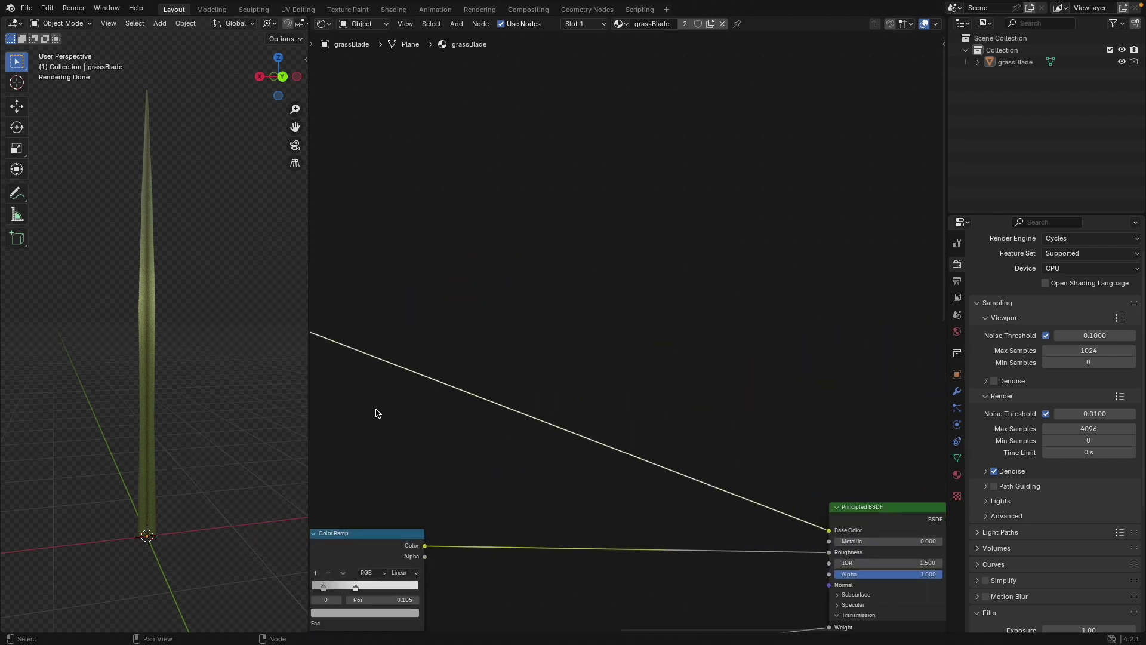
Insert a Mix Color node between Screen and the Principled BSDF's Base Color, feeding the Screen Result into both A and B.
{"action": "middle_click_drag", "start_coordinate": [364, 329], "coordinate": [533, 360]}
{"action": "key", "text": "shift+a"}
{"action": "type", "text": "mix"}
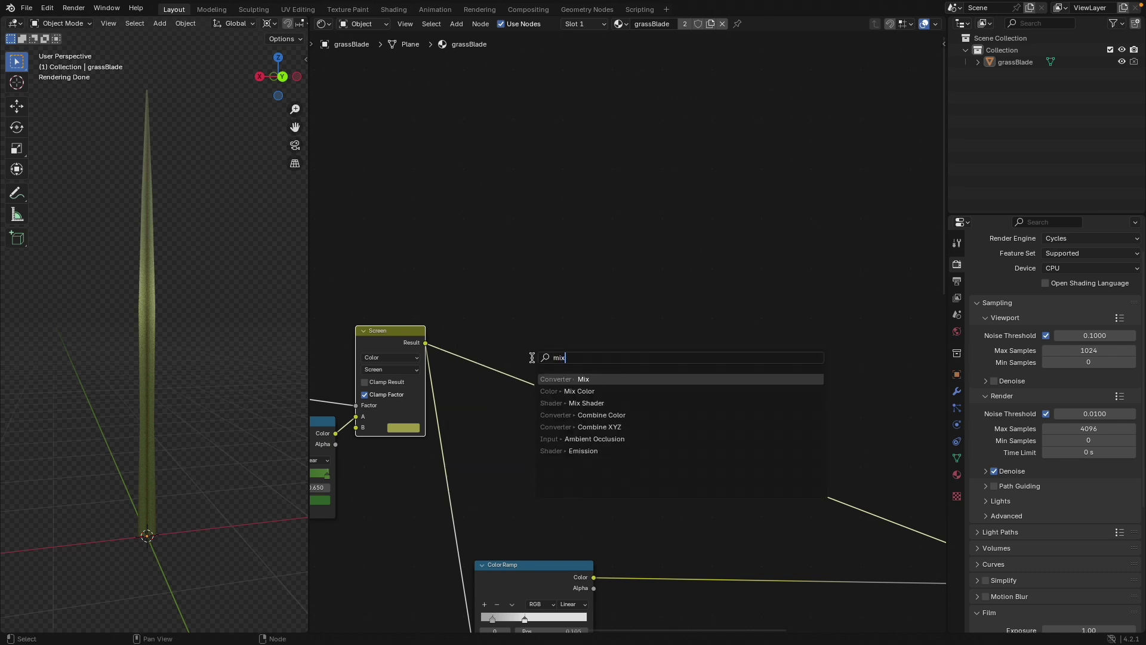
{"action": "key", "text": "Down"}
{"action": "key", "text": "Return"}
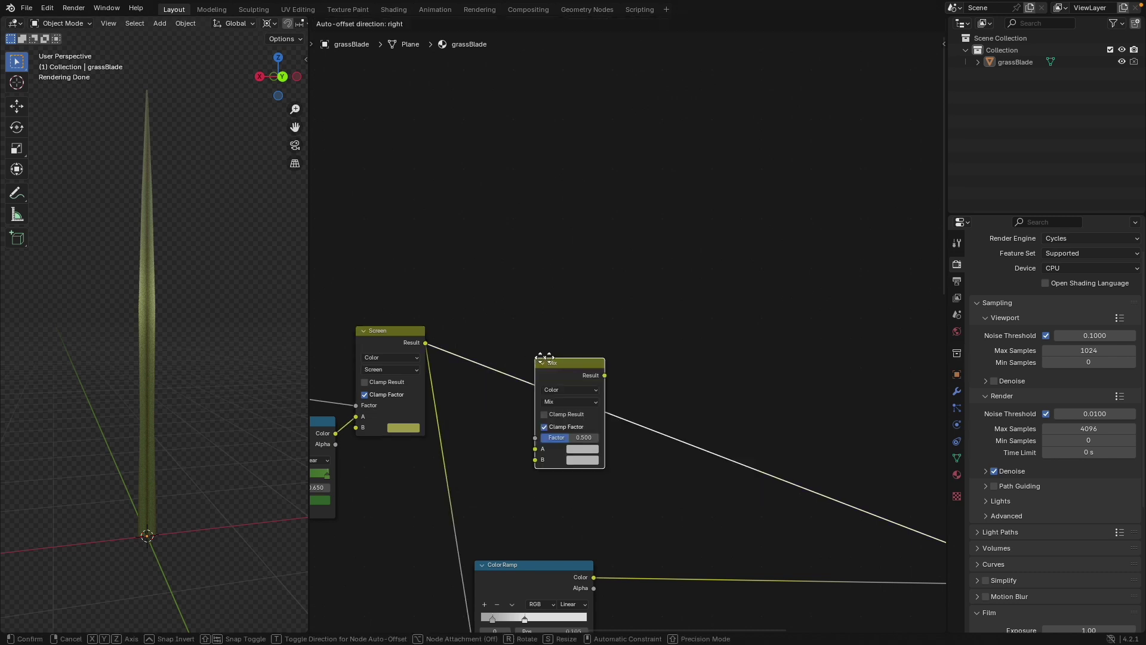
{"action": "left_click", "coordinate": [658, 373]}
{"action": "left_click_drag", "start_coordinate": [658, 374], "coordinate": [742, 335]}
{"action": "left_click_drag", "start_coordinate": [426, 343], "coordinate": [737, 432]}
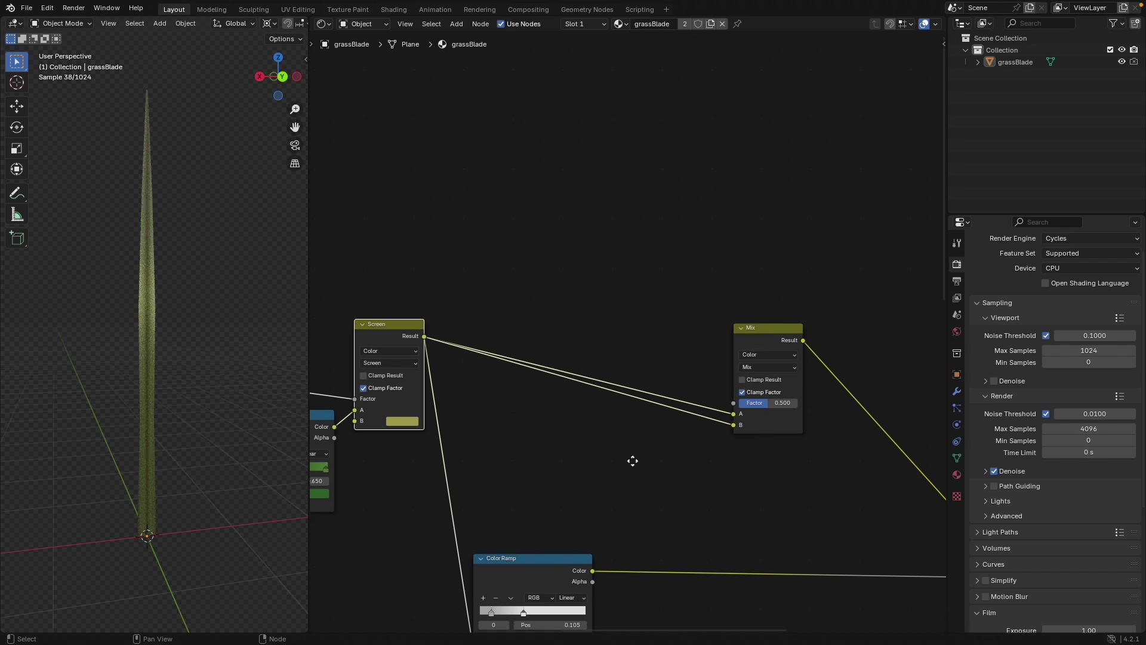
Insert a Hue/Saturation/Value node into the link between the Screen Result and the Mix node's B input.
{"action": "key", "text": "shift+a"}
{"action": "left_click", "coordinate": [586, 419]}
{"action": "type", "text": "hu"}
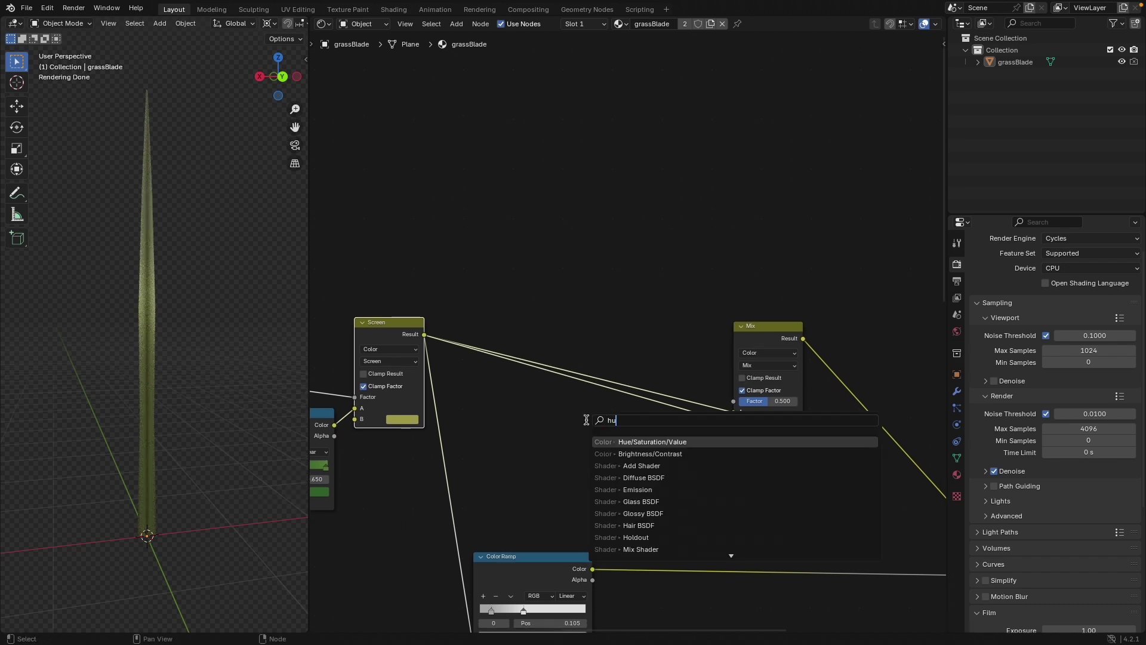
{"action": "key", "text": "Return"}
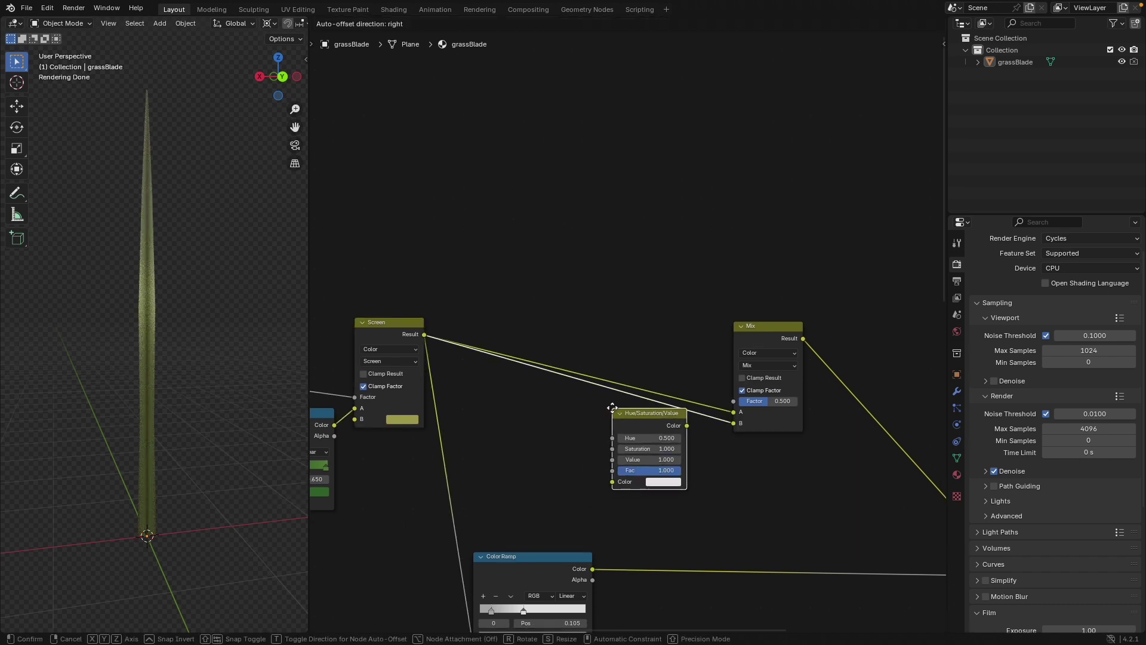
{"action": "left_click", "coordinate": [651, 420]}
Set the new Mix node's Factor to 1.000.
{"action": "scroll", "coordinate": [696, 529], "scroll_direction": "up", "scroll_amount": 2}
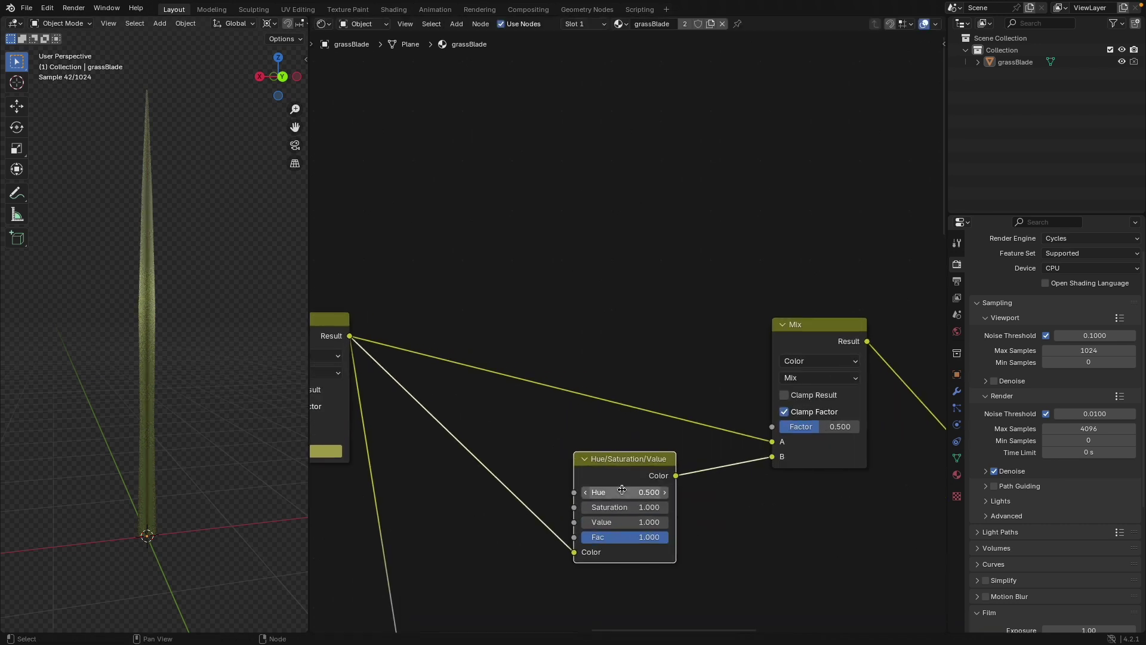
{"action": "left_click_drag", "start_coordinate": [804, 429], "coordinate": [857, 428]}
{"action": "middle_click_drag", "start_coordinate": [741, 517], "coordinate": [689, 452]}
{"action": "mouse_move", "coordinate": [565, 397]}
{"action": "left_mouse_down"}
{"action": "mouse_move", "coordinate": [539, 402]}
{"action": "mouse_move", "coordinate": [569, 398]}
{"action": "left_mouse_up"}
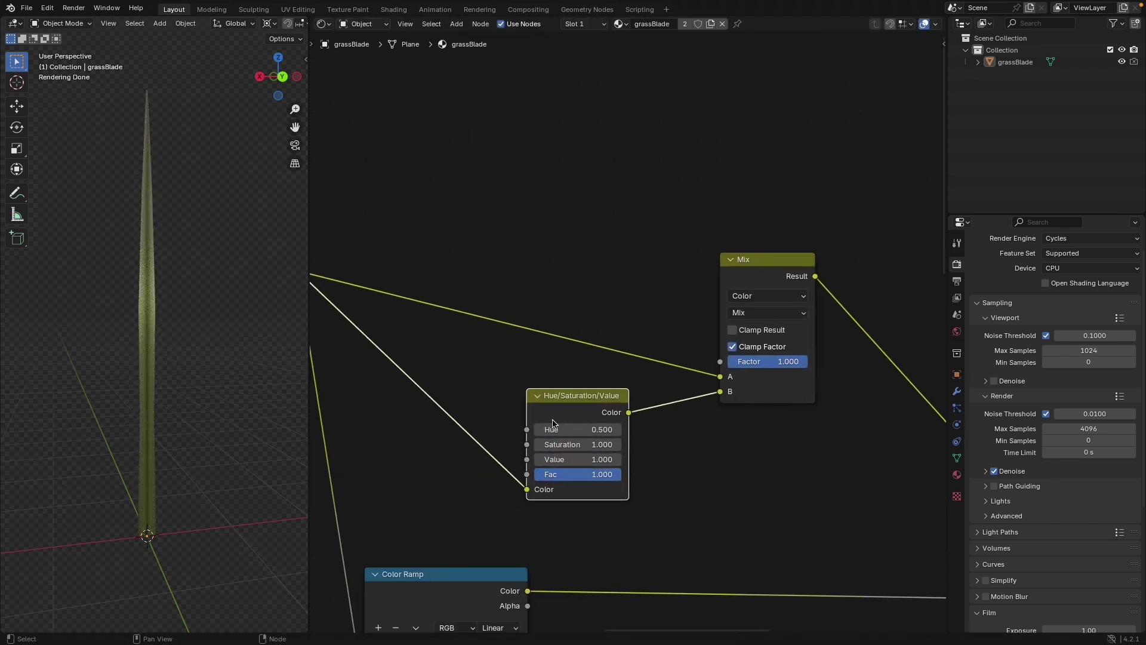
Set the Hue/Saturation/Value node's Saturation to 0.2 and Value to 0.4.
{"action": "double_click", "coordinate": [555, 444]}
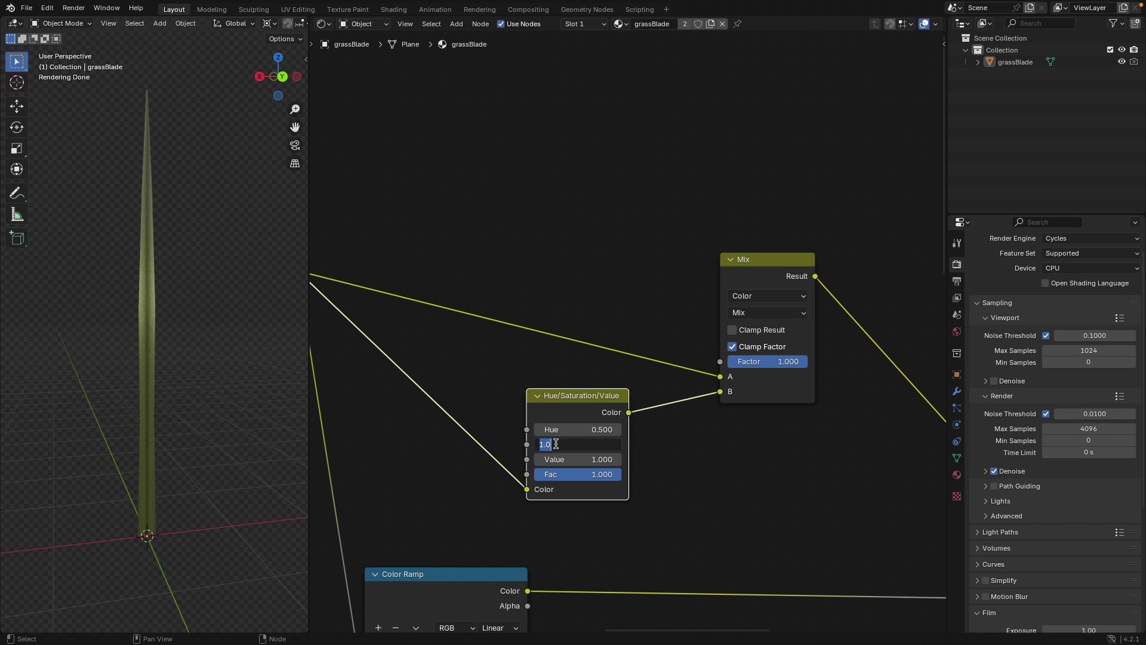
{"action": "type", "text": ".2"}
{"action": "key", "text": "Return"}
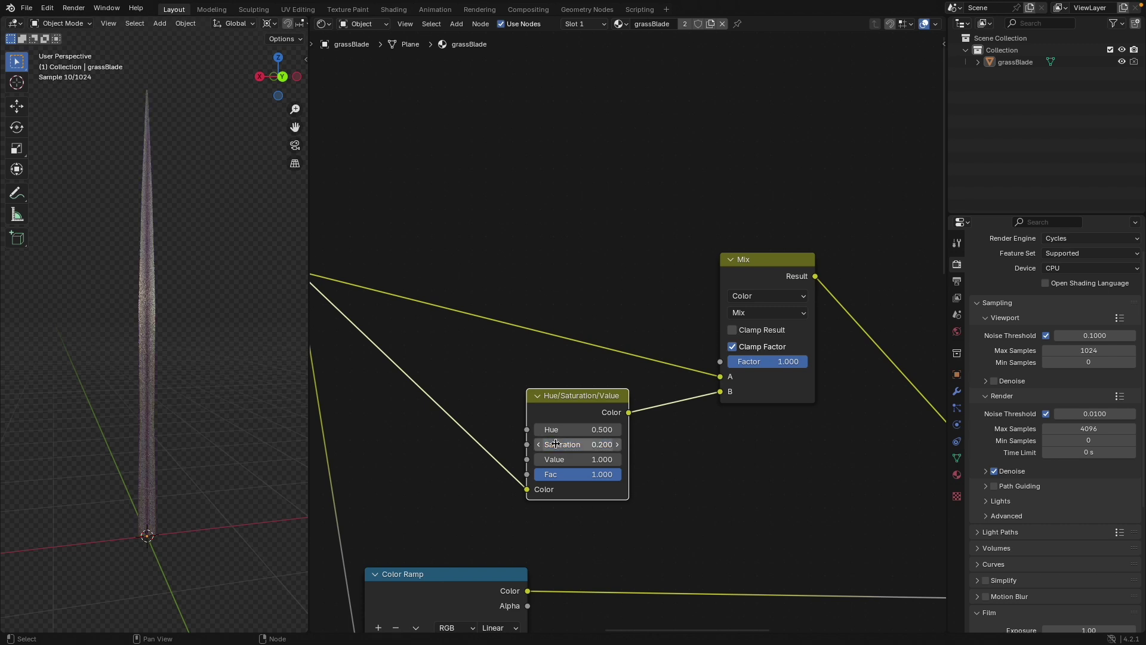
{"action": "left_click", "coordinate": [590, 460]}
{"action": "type", "text": ".4"}
{"action": "key", "text": "Return"}
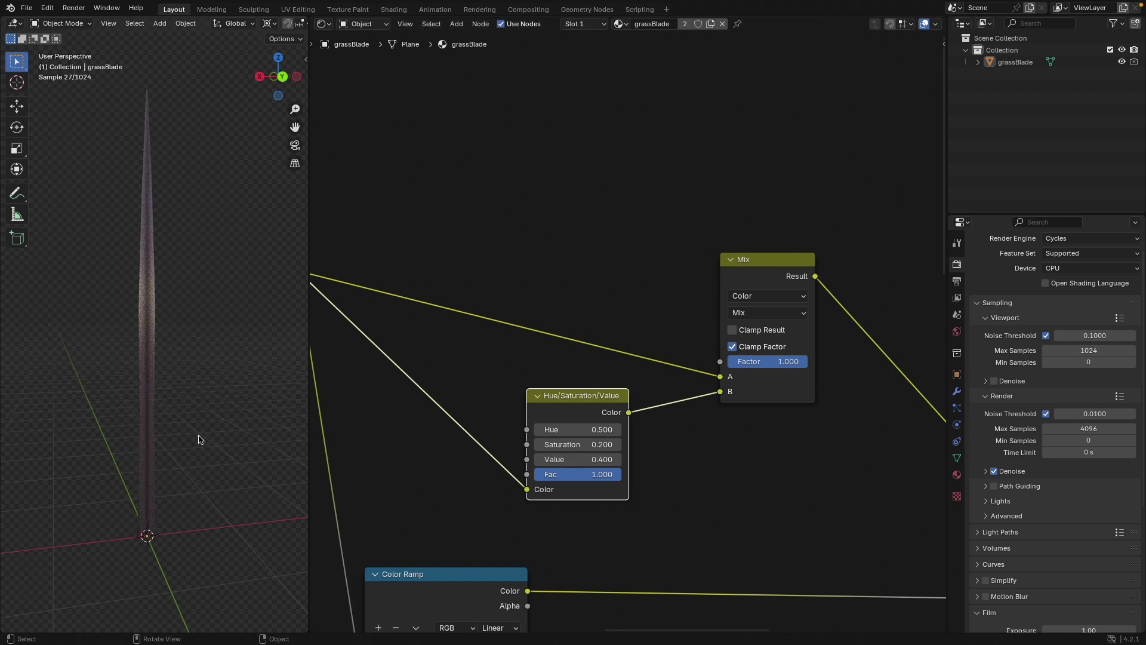
Try the Mix node's Factor at 0.000 to compare the blade's color, and undo that change.
{"action": "scroll", "coordinate": [659, 467], "scroll_direction": "down", "scroll_amount": 3}
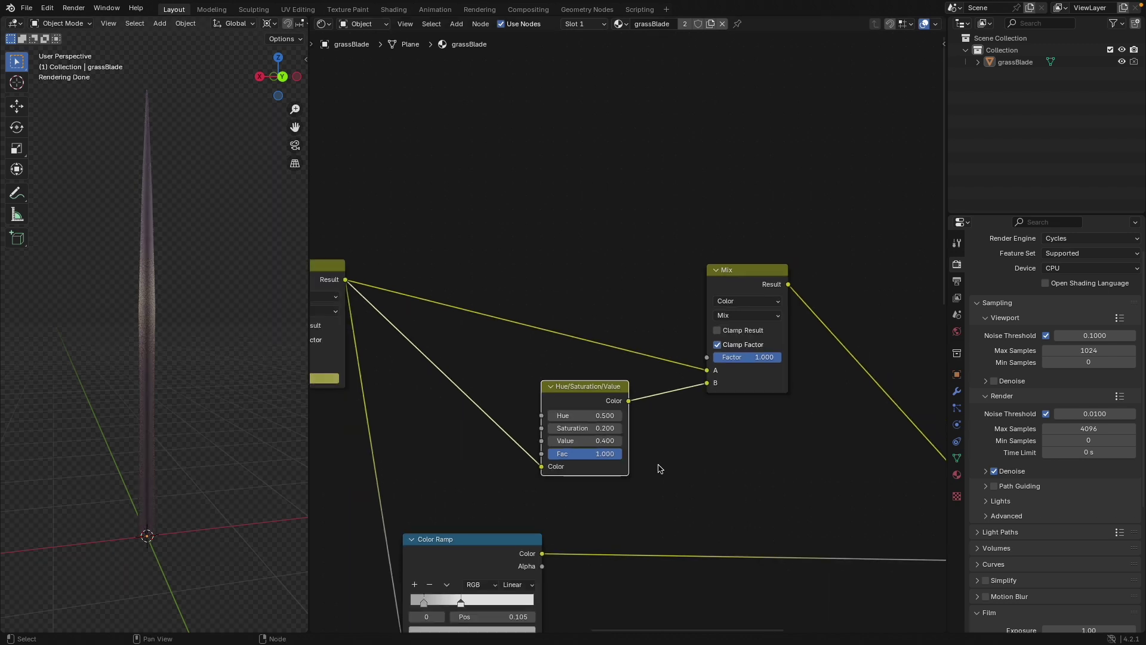
{"action": "middle_click_drag", "start_coordinate": [552, 281], "coordinate": [581, 330]}
{"action": "left_click_drag", "start_coordinate": [767, 402], "coordinate": [700, 401]}
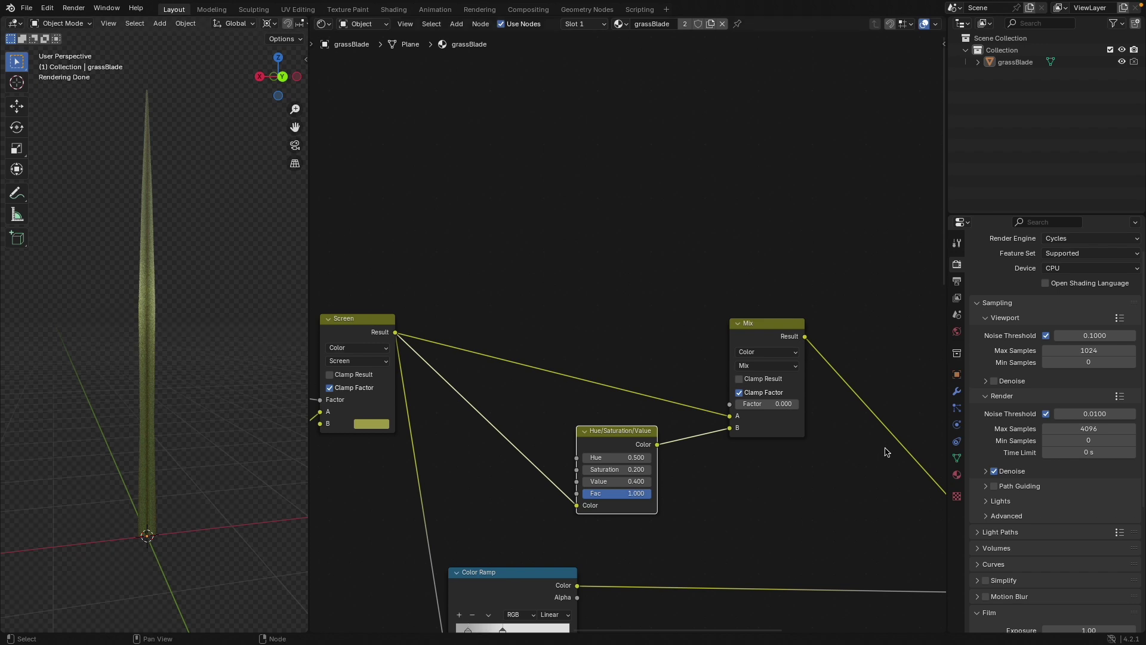
{"action": "key", "text": "ctrl+z"}
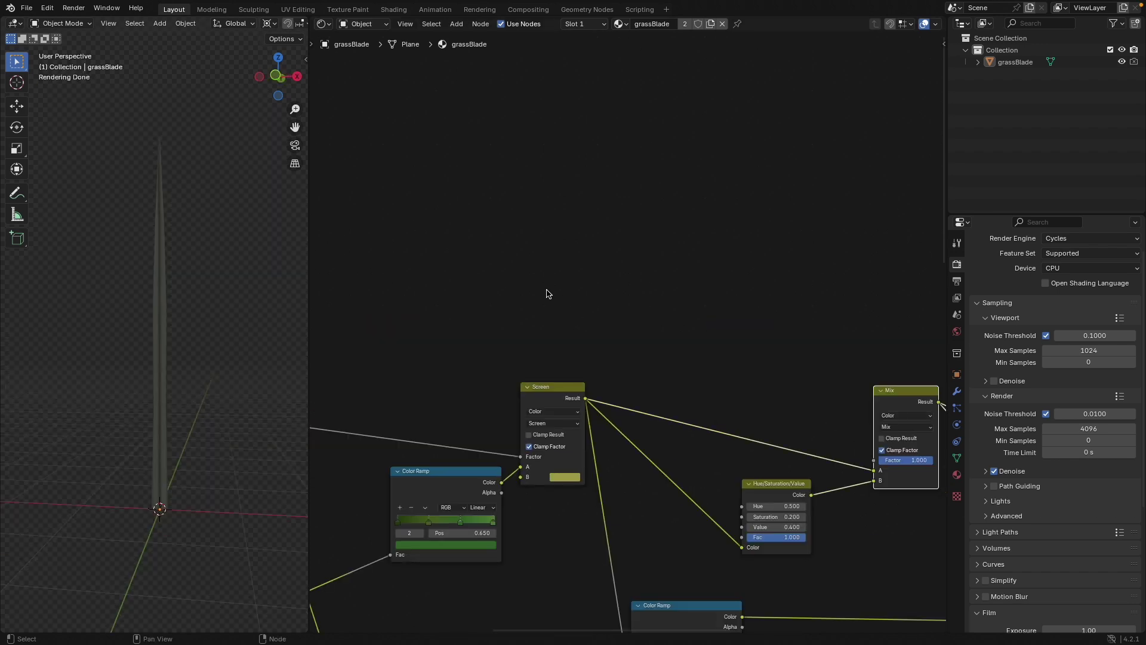
Compare the Screen node's output with the Mix node's output by previewing each on a close view of the blade.
{"action": "middle_click_drag", "start_coordinate": [174, 341], "coordinate": [260, 209]}
{"action": "scroll", "coordinate": [190, 394], "scroll_direction": "up", "scroll_amount": 3}
{"action": "scroll", "coordinate": [190, 393], "scroll_direction": "up", "scroll_amount": 1}
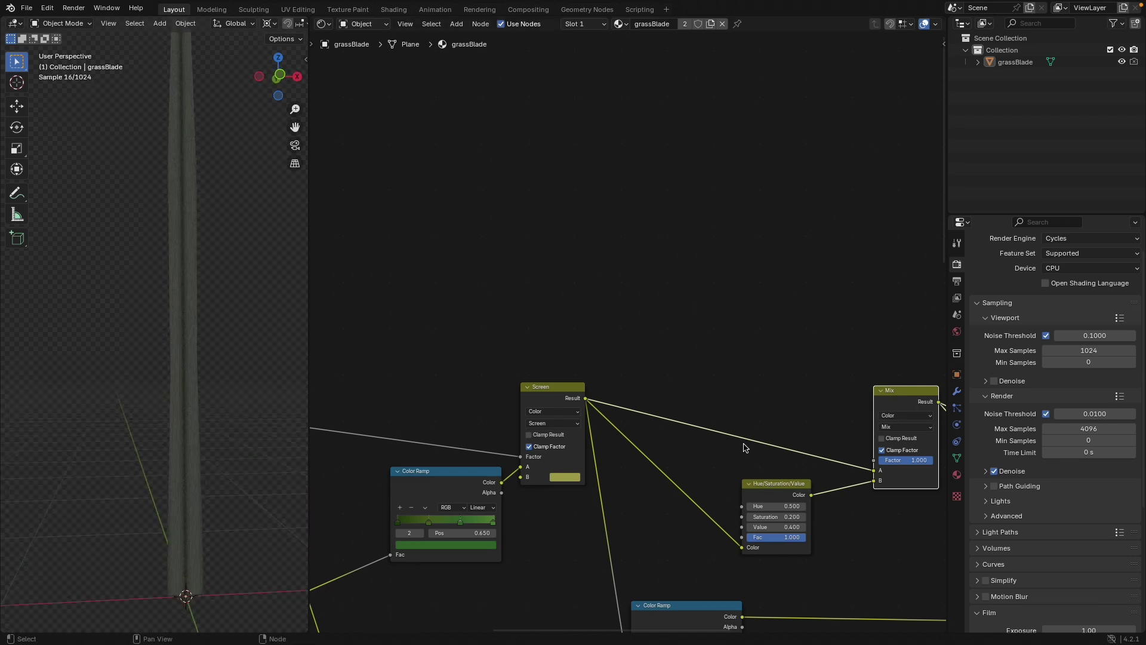
{"action": "left_click", "coordinate": [554, 401], "text": "ctrl+shift"}
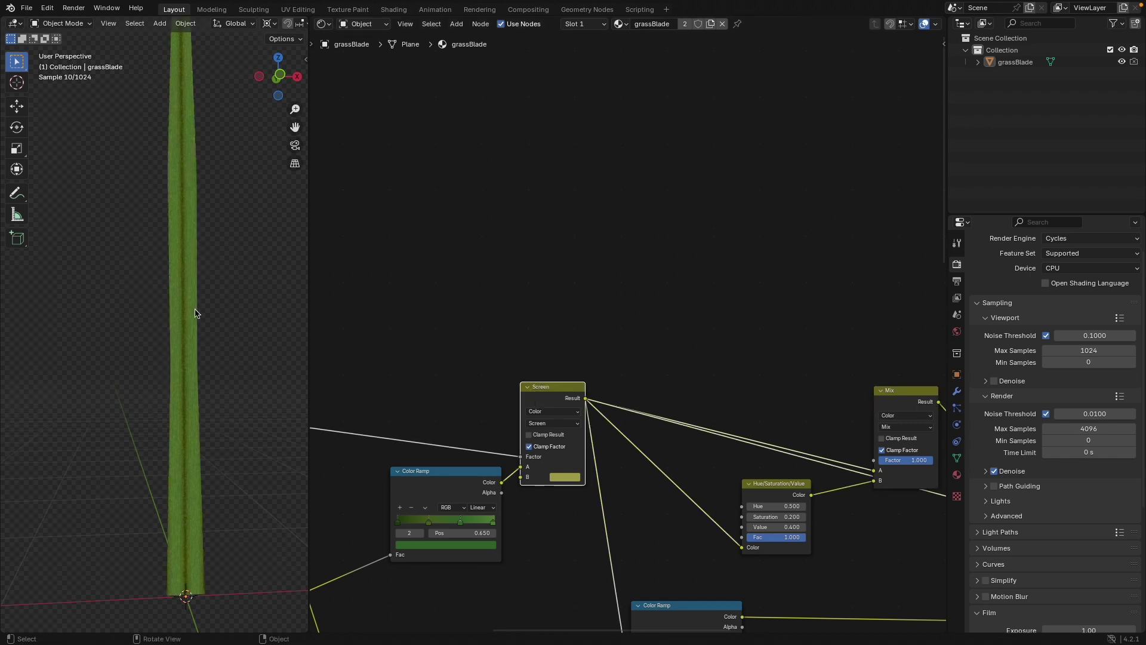
{"action": "middle_click_drag", "start_coordinate": [620, 339], "coordinate": [496, 333]}
{"action": "left_click", "coordinate": [760, 394], "text": "ctrl+shift"}
Add a Gradient Texture node in the free space above the Screen node.
{"action": "middle_click_drag", "start_coordinate": [447, 251], "coordinate": [575, 316]}
{"action": "scroll", "coordinate": [575, 316], "scroll_direction": "down", "scroll_amount": 1}
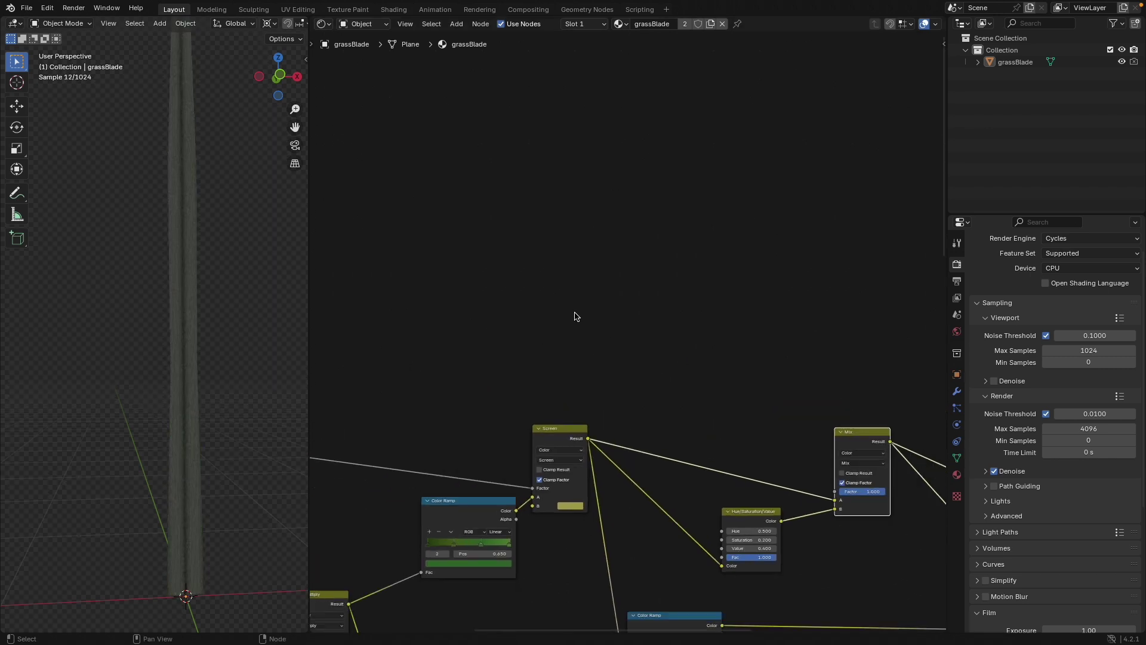
{"action": "key", "text": "shift+a"}
{"action": "type", "text": "grad"}
{"action": "key", "text": "Return"}
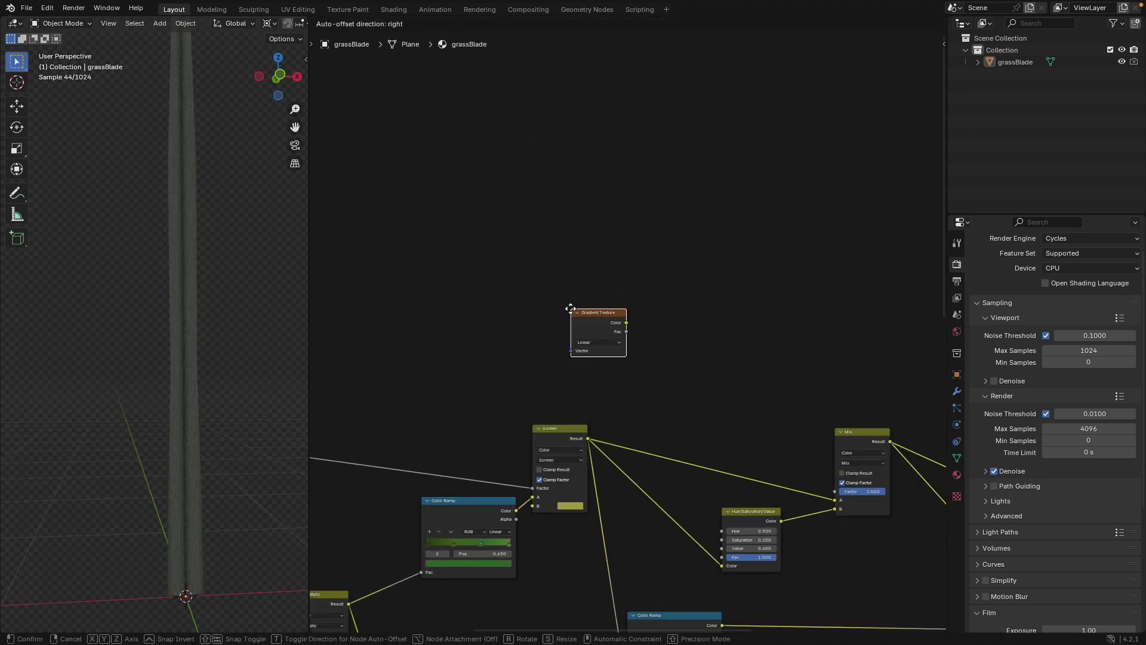
{"action": "left_click", "coordinate": [579, 293]}
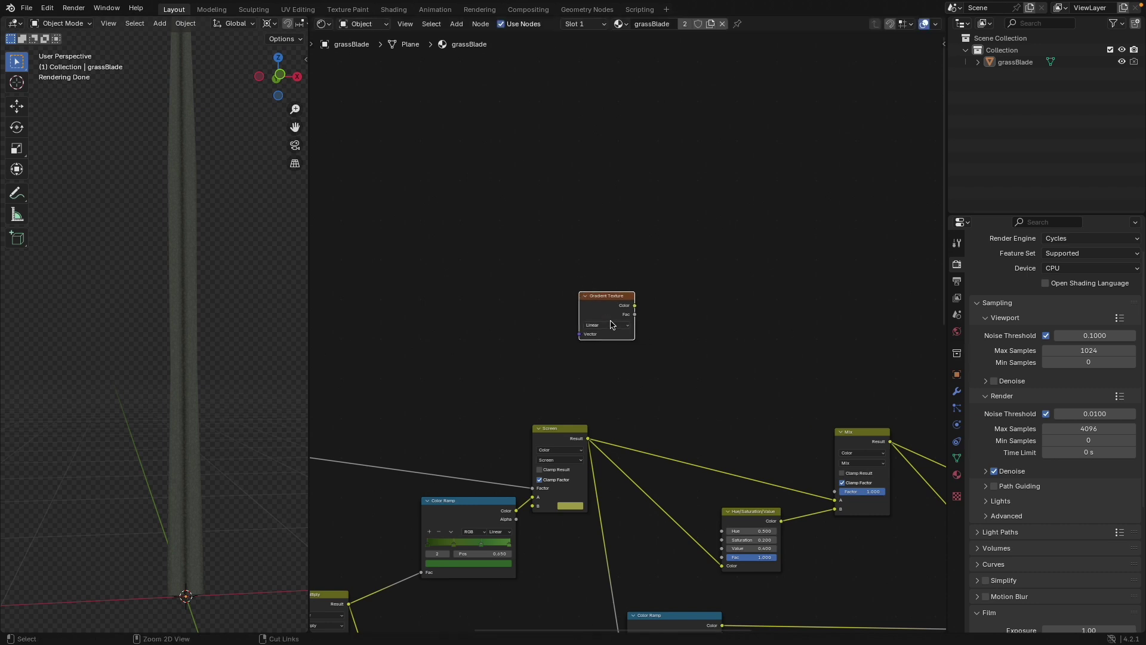
{"action": "key", "text": "shift+a"}
{"action": "left_click", "coordinate": [518, 297]}
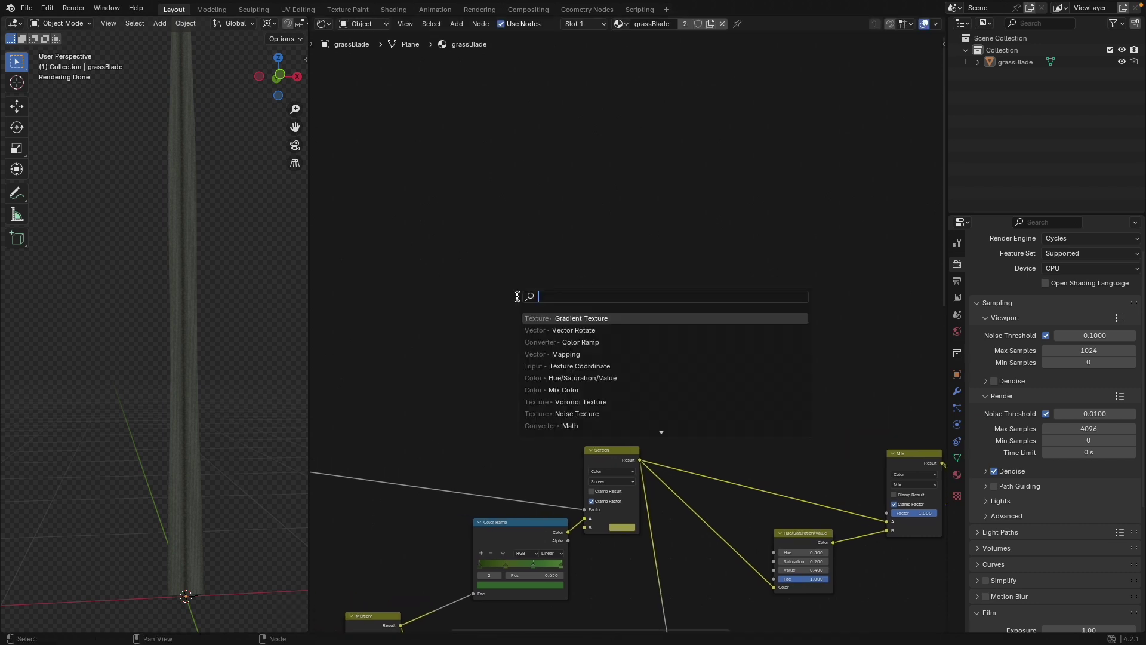
{"action": "left_click", "coordinate": [439, 282]}
Duplicate the Texture Coordinate node and place the copy beside the Gradient Texture node.
{"action": "scroll", "coordinate": [427, 352], "scroll_direction": "down", "scroll_amount": 1}
{"action": "middle_click_drag", "start_coordinate": [338, 399], "coordinate": [601, 333]}
{"action": "scroll", "coordinate": [602, 334], "scroll_direction": "down", "scroll_amount": 2}
{"action": "middle_click_drag", "start_coordinate": [458, 438], "coordinate": [466, 400]}
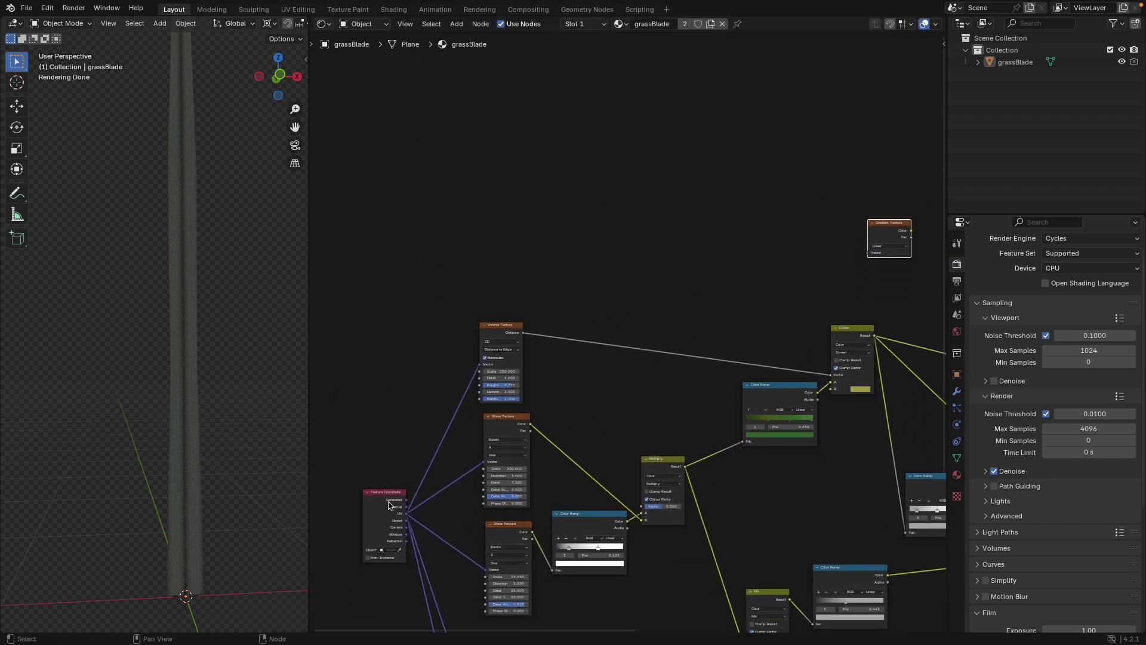
{"action": "left_click_drag", "start_coordinate": [389, 505], "coordinate": [808, 225]}
{"action": "middle_click_drag", "start_coordinate": [766, 279], "coordinate": [536, 329]}
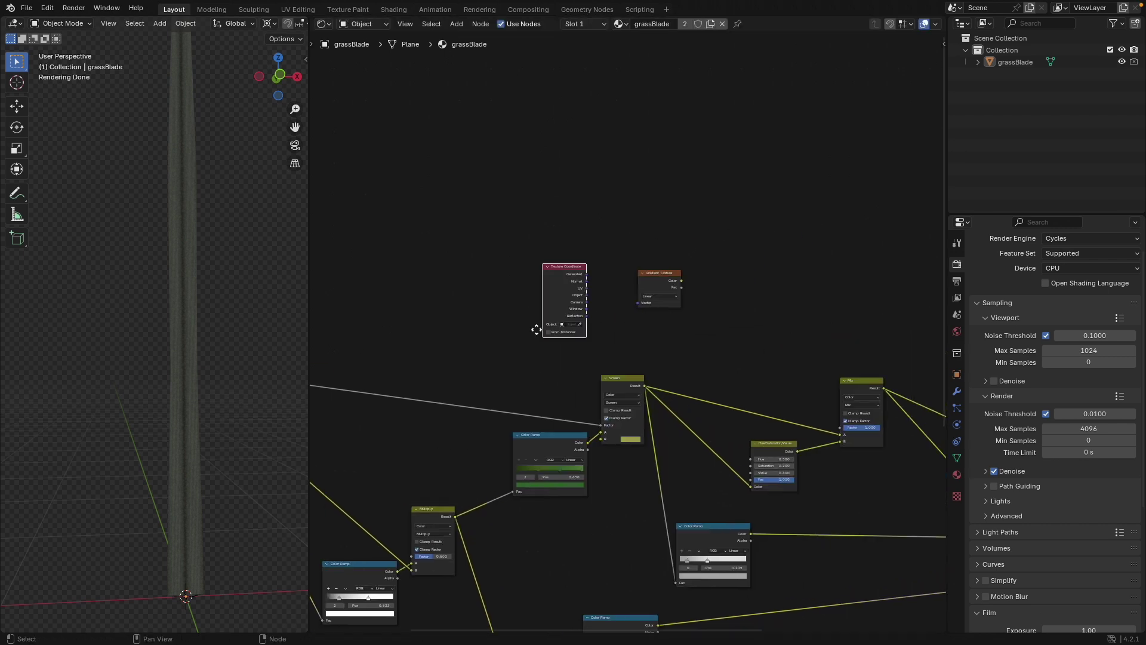
Connect the copied Texture Coordinate's UV output to the Gradient Texture's Vector input and preview the gradient on the whole blade.
{"action": "scroll", "coordinate": [536, 329], "scroll_direction": "up", "scroll_amount": 3}
{"action": "left_click_drag", "start_coordinate": [487, 285], "coordinate": [634, 266]}
{"action": "left_click", "coordinate": [631, 264], "text": "ctrl+shift"}
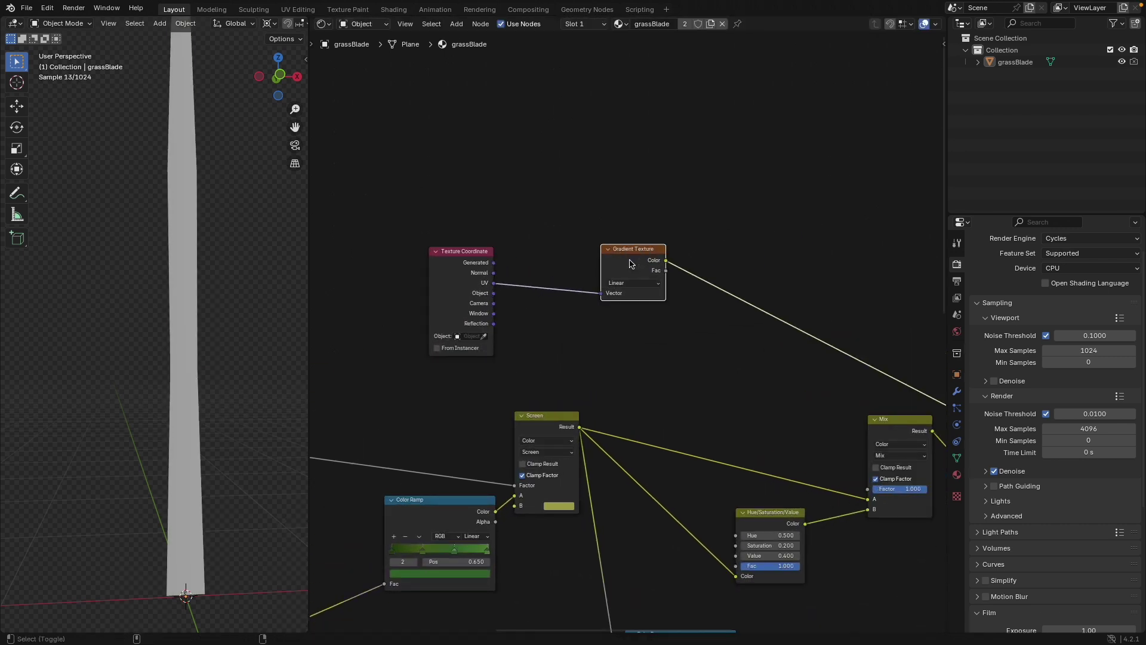
{"action": "left_click_drag", "start_coordinate": [440, 249], "coordinate": [376, 230]}
{"action": "middle_click_drag", "start_coordinate": [505, 248], "coordinate": [526, 330]}
{"action": "scroll", "coordinate": [205, 225], "scroll_direction": "down", "scroll_amount": 3}
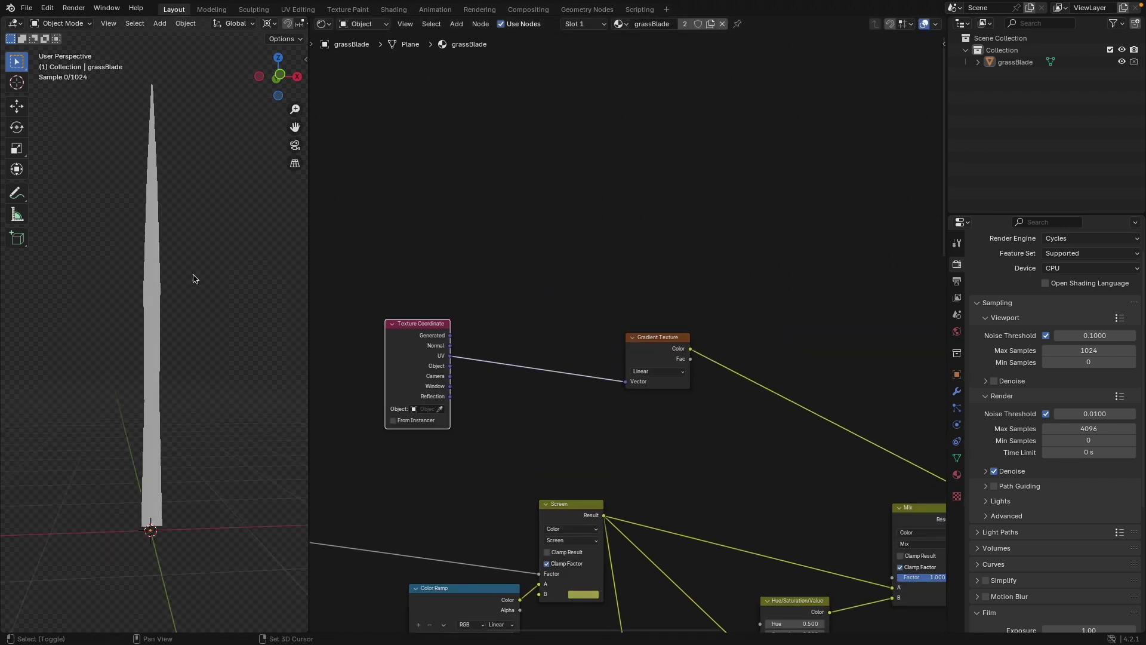
Add a Color Ramp after the Gradient Texture, with its black stop at 0.500 and the white stop close beside it.
{"action": "key", "text": "shift+a"}
{"action": "type", "text": "col"}
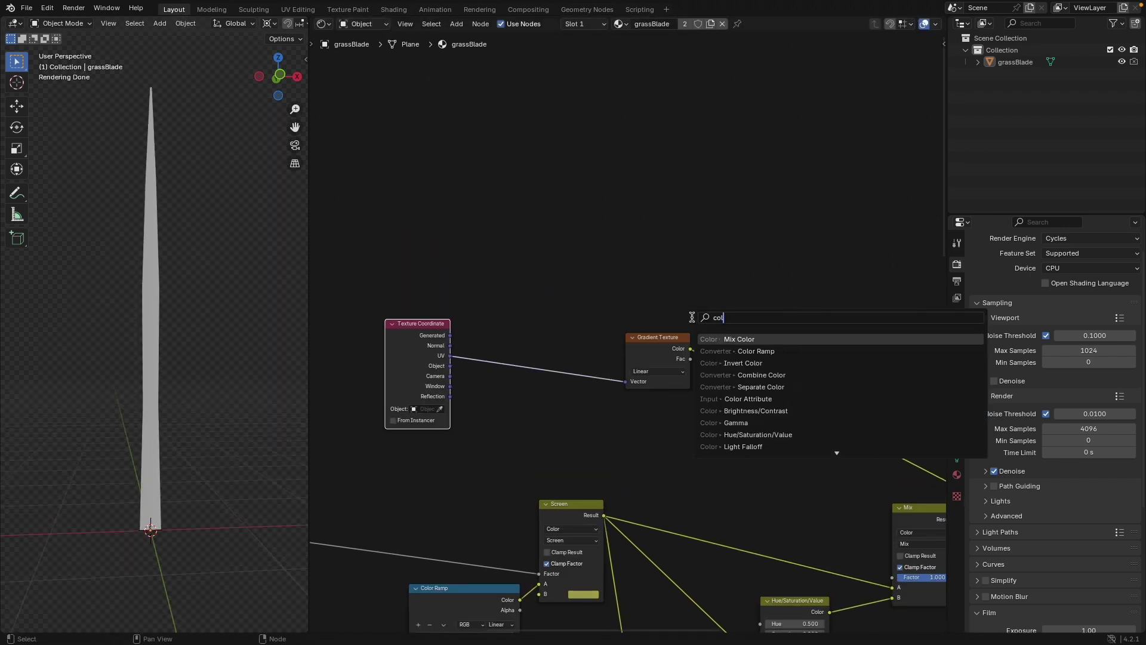
{"action": "key", "text": "Down"}
{"action": "key", "text": "Return"}
{"action": "left_click", "coordinate": [692, 318]}
{"action": "left_click", "coordinate": [706, 317]}
{"action": "left_click_drag", "start_coordinate": [813, 374], "coordinate": [767, 374]}
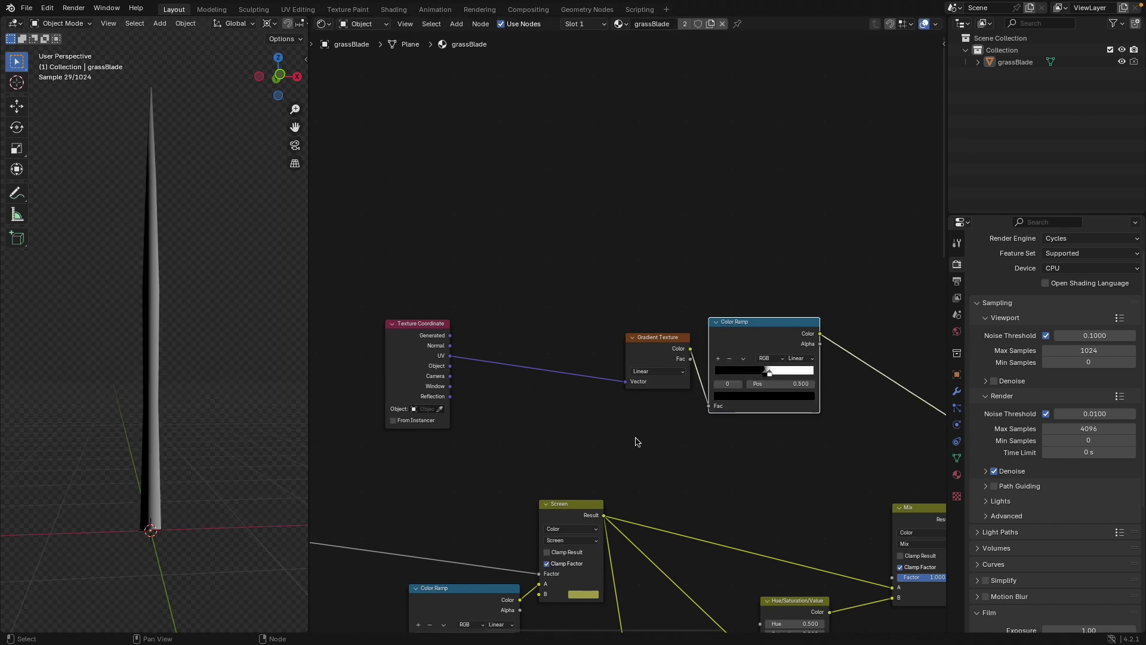
Insert a Vector Rotate node between the copied Texture Coordinate and Gradient Texture nodes, with its Angle set to 90°.
{"action": "middle_click_drag", "start_coordinate": [621, 447], "coordinate": [703, 364]}
{"action": "middle_click_drag", "start_coordinate": [610, 360], "coordinate": [594, 379]}
{"action": "scroll", "coordinate": [571, 325], "scroll_direction": "up", "scroll_amount": 2}
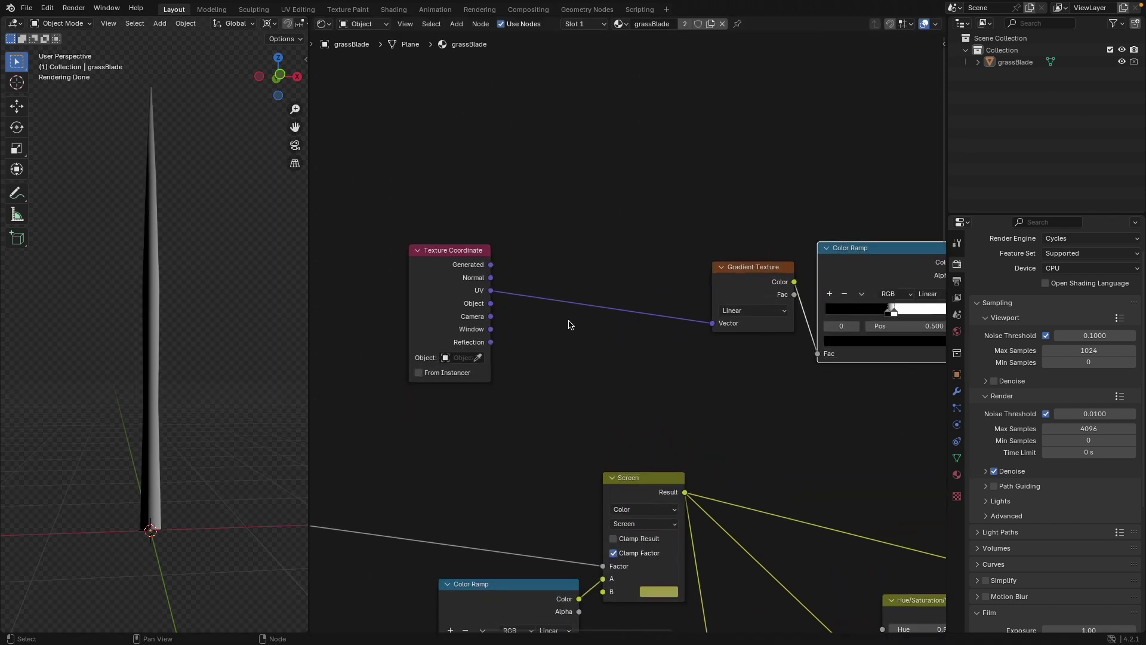
{"action": "type", "text": "vector ro"}
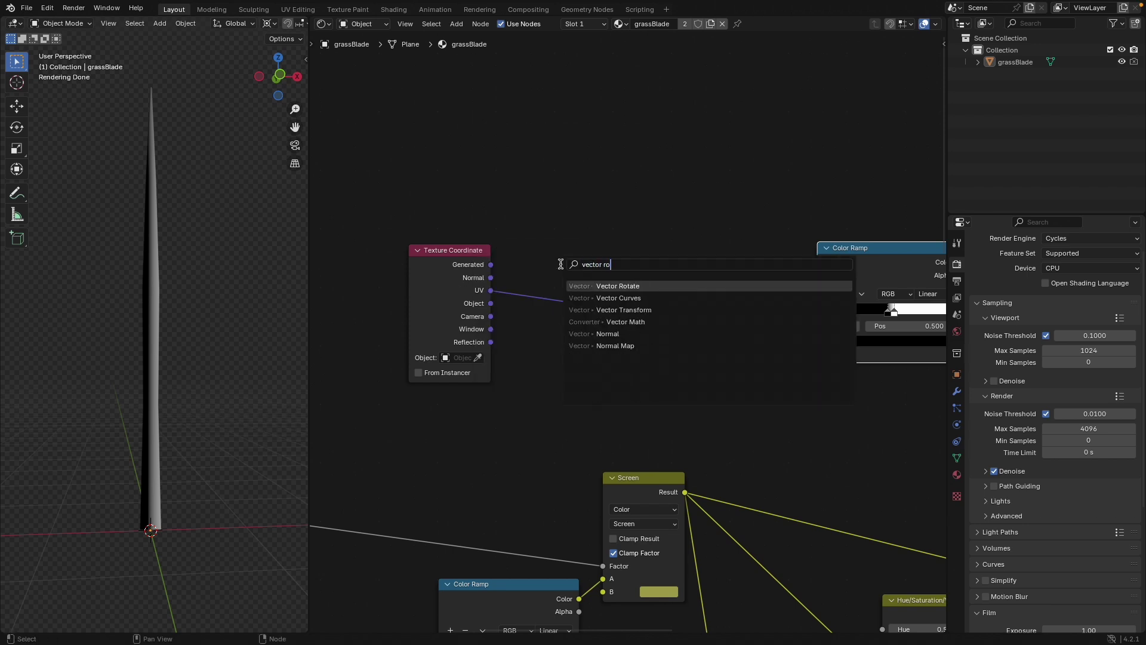
{"action": "left_click", "coordinate": [591, 310]}
{"action": "left_click", "coordinate": [591, 309]}
{"action": "left_click_drag", "start_coordinate": [599, 284], "coordinate": [596, 248]}
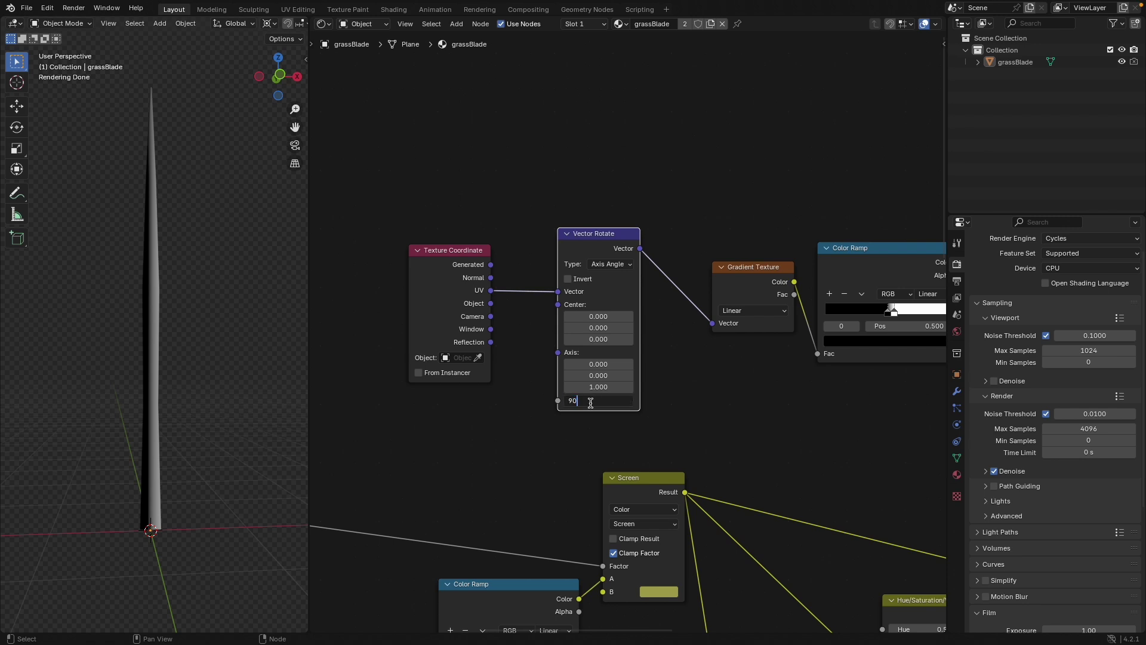
{"action": "key", "text": "Return"}
Set the Vector Rotate's Center Y to 0.370 and spread the gradient ramp's stops apart, with the black stop at 0.005.
{"action": "middle_click_drag", "start_coordinate": [881, 304], "coordinate": [750, 310]}
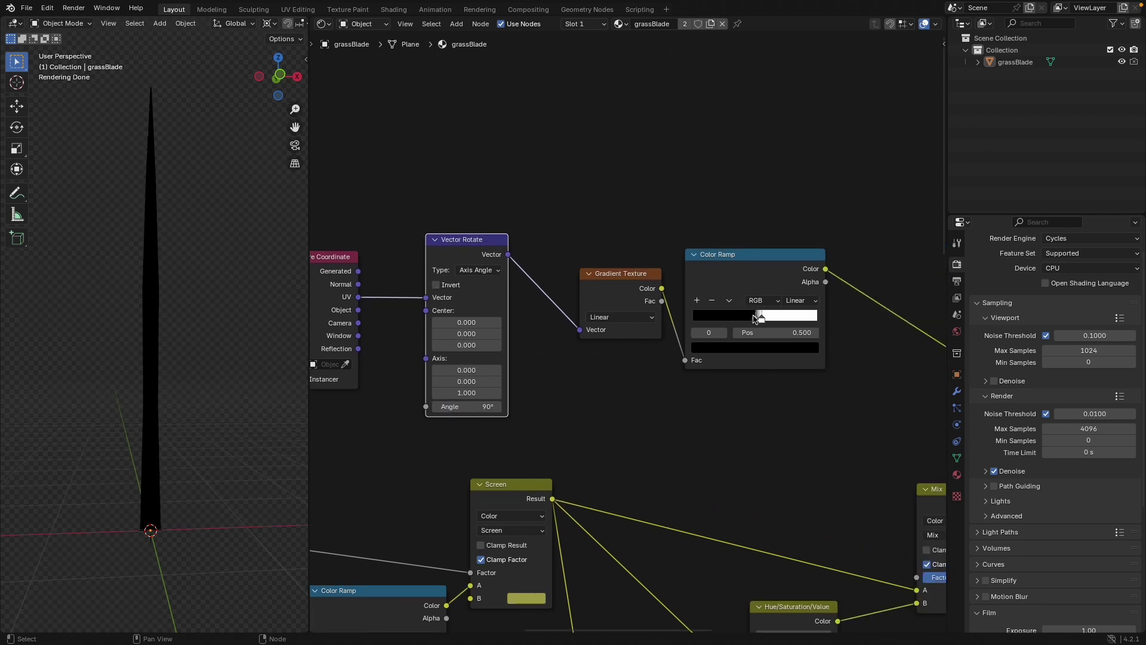
{"action": "left_click_drag", "start_coordinate": [705, 323], "coordinate": [704, 323]}
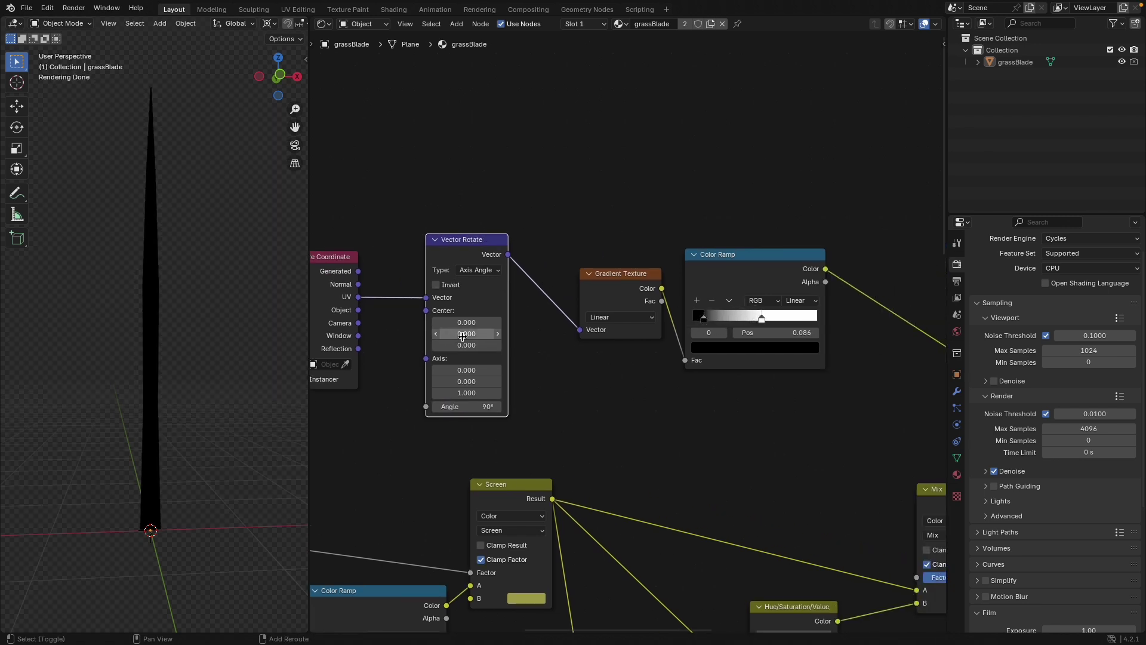
{"action": "left_click_drag", "start_coordinate": [467, 334], "coordinate": [498, 333]}
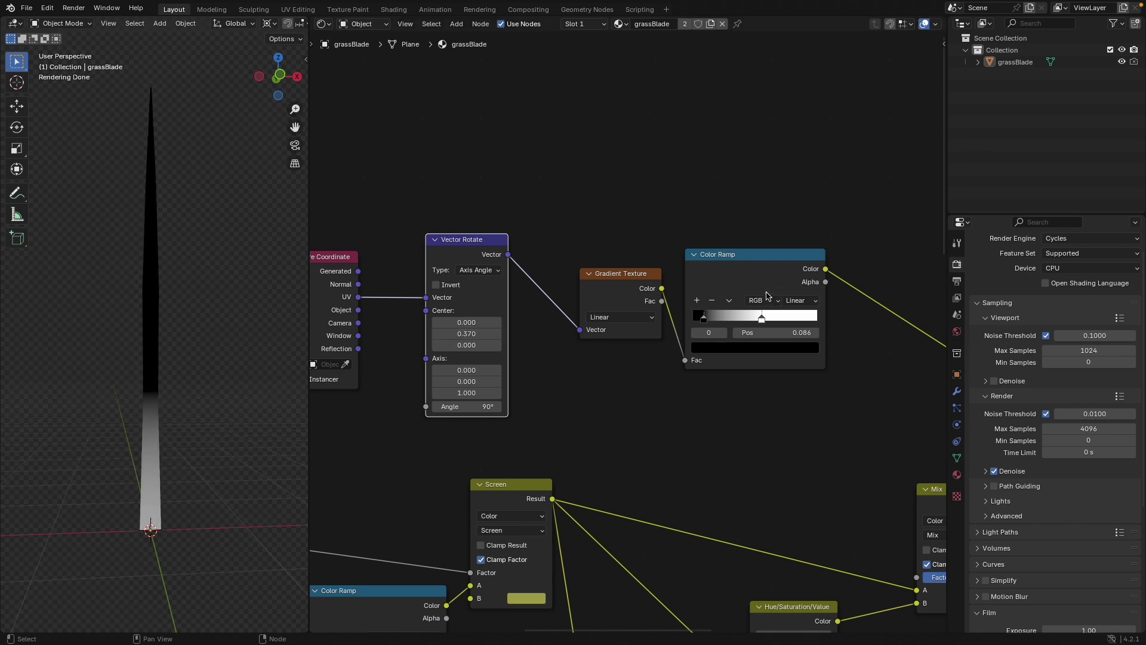
{"action": "mouse_move", "coordinate": [703, 321]}
{"action": "left_mouse_down"}
{"action": "mouse_move", "coordinate": [724, 318]}
{"action": "mouse_move", "coordinate": [688, 321]}
{"action": "left_mouse_up"}
{"action": "left_click_drag", "start_coordinate": [768, 323], "coordinate": [792, 322]}
{"action": "left_click", "coordinate": [695, 318]}
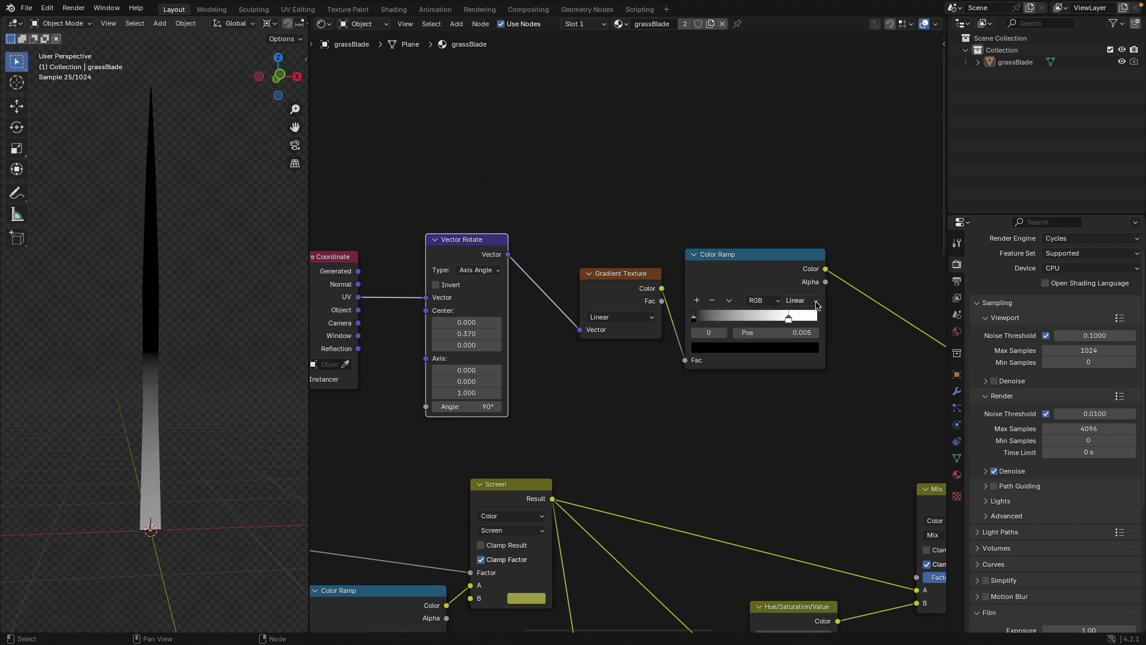
Switch the gradient's Color Ramp to B-Spline interpolation and reshape its falloff with a middle black stop at 0.418.
{"action": "left_click", "coordinate": [799, 300]}
{"action": "left_click", "coordinate": [803, 369]}
{"action": "left_click_drag", "start_coordinate": [693, 318], "coordinate": [786, 321]}
Connect the gradient ramp's Color output to the Mix node's Factor, with the Vector Rotate's Center Y set to 0.990.
{"action": "scroll", "coordinate": [400, 187], "scroll_direction": "down", "scroll_amount": 6}
{"action": "middle_click_drag", "start_coordinate": [671, 340], "coordinate": [567, 326]}
{"action": "left_click_drag", "start_coordinate": [656, 348], "coordinate": [709, 351]}
{"action": "left_click_drag", "start_coordinate": [568, 213], "coordinate": [681, 405]}
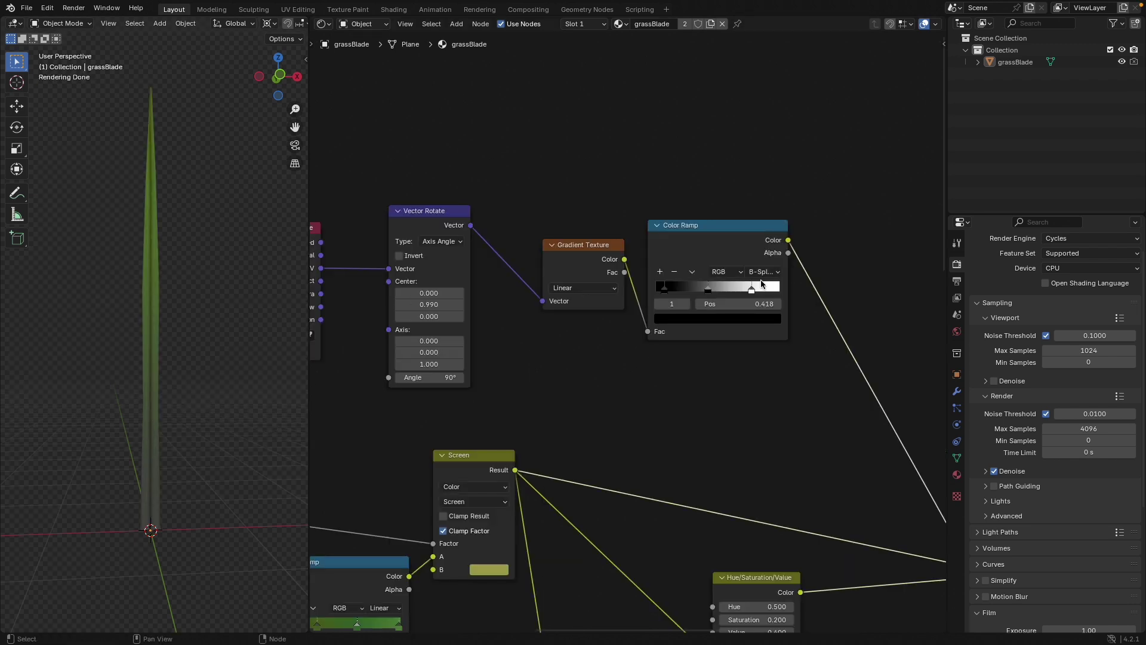
Connect the Principled BSDF's output to the Material Output's Surface in place of the Mix preview.
{"action": "middle_click_drag", "start_coordinate": [734, 391], "coordinate": [727, 350]}
{"action": "scroll", "coordinate": [694, 386], "scroll_direction": "down", "scroll_amount": 4}
{"action": "middle_click_drag", "start_coordinate": [699, 406], "coordinate": [610, 340]}
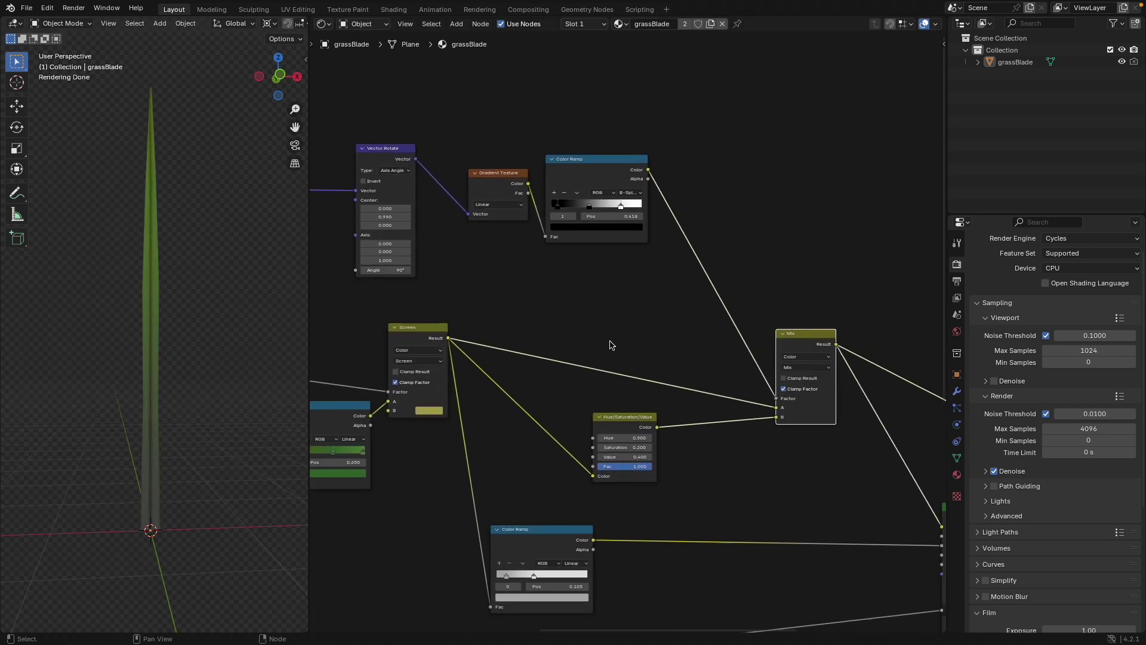
{"action": "middle_click_drag", "start_coordinate": [782, 439], "coordinate": [625, 390]}
{"action": "middle_click_drag", "start_coordinate": [814, 459], "coordinate": [609, 416]}
{"action": "left_click_drag", "start_coordinate": [681, 426], "coordinate": [752, 442]}
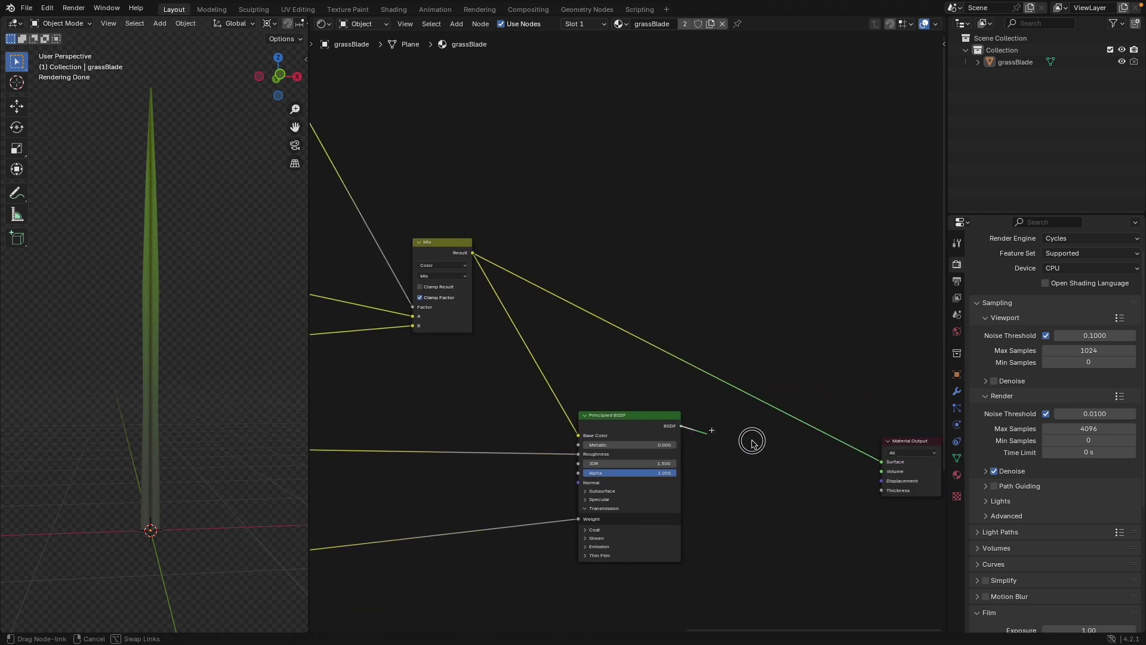
{"action": "left_click_drag", "start_coordinate": [752, 442], "coordinate": [881, 462]}
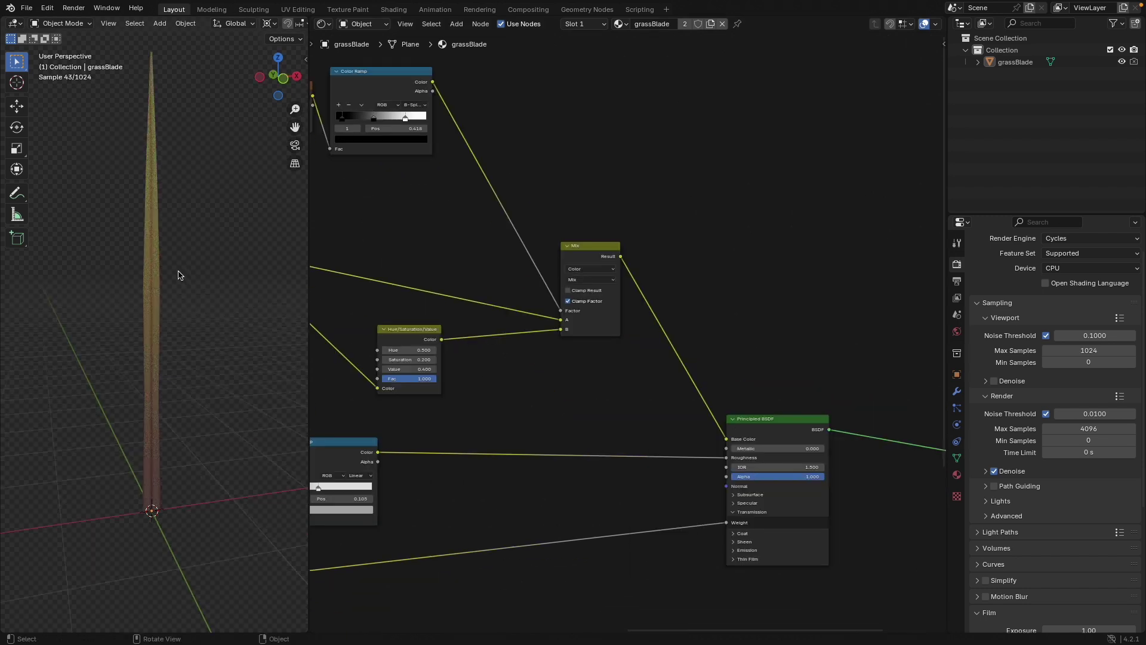
Set the Hue/Saturation/Value node's Hue to 0.740 and Value to 0.030, and preview the roughness Color Ramp on the blade.
{"action": "middle_click_drag", "start_coordinate": [381, 252], "coordinate": [552, 315]}
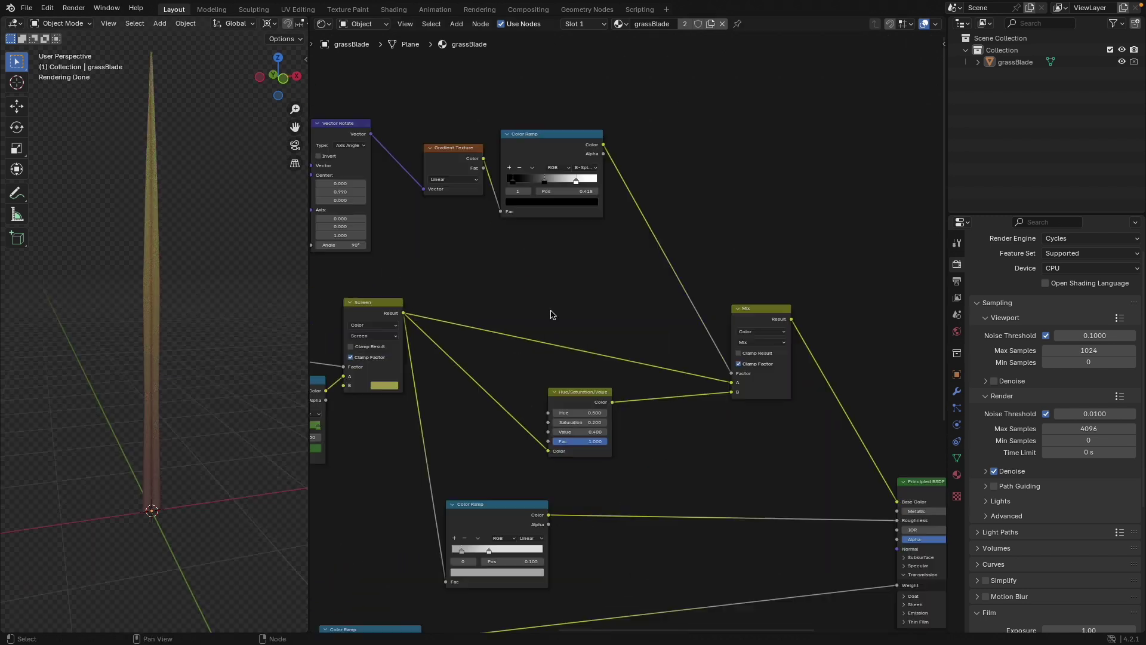
{"action": "middle_click_drag", "start_coordinate": [445, 257], "coordinate": [572, 351]}
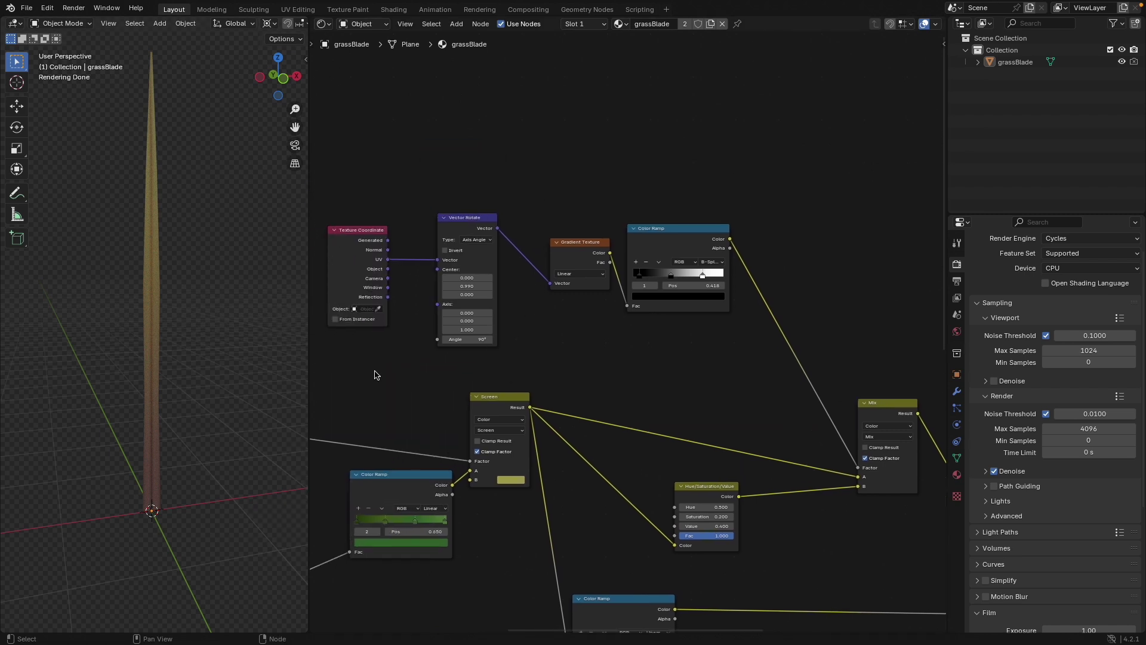
{"action": "scroll", "coordinate": [317, 350], "scroll_direction": "down", "scroll_amount": 2}
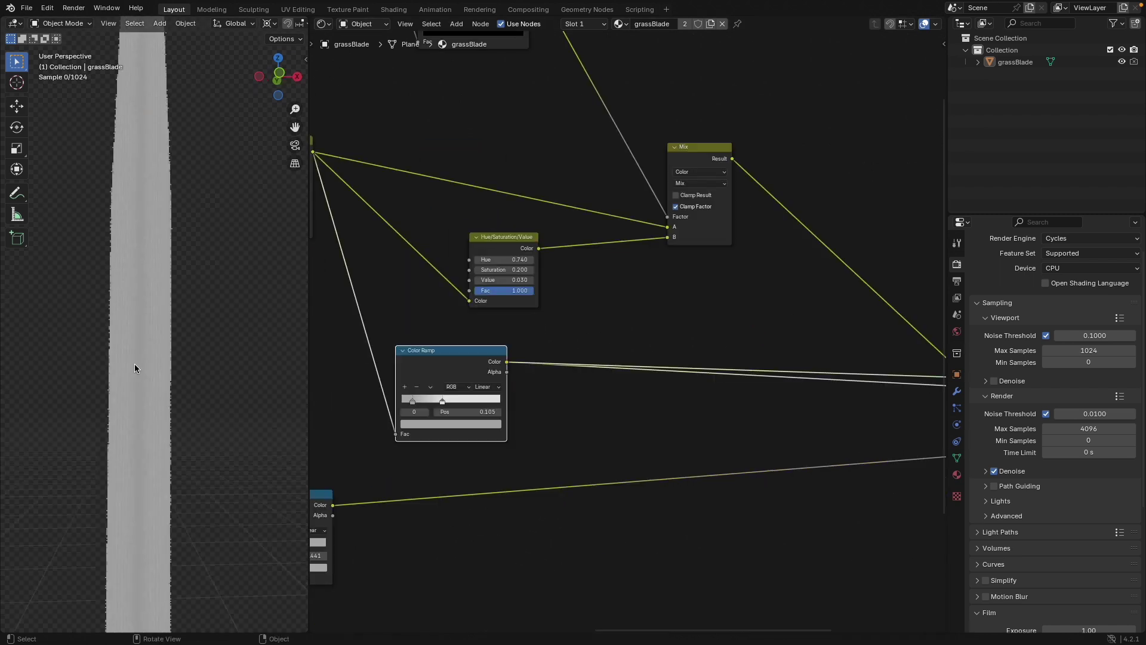
{"action": "left_click", "coordinate": [448, 371], "text": "ctrl+shift"}
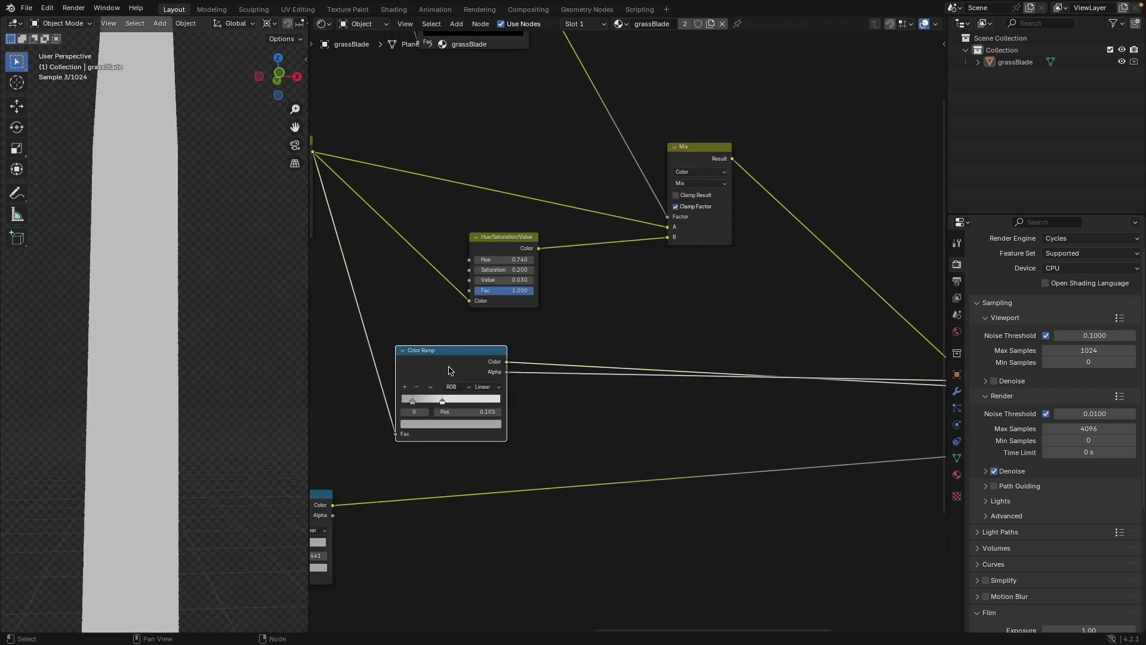
Add a Bump node, feeding the roughness Color Ramp's Color into its Height and its Normal into the Principled BSDF's Normal.
{"action": "key", "text": "shift+a"}
{"action": "type", "text": "bump"}
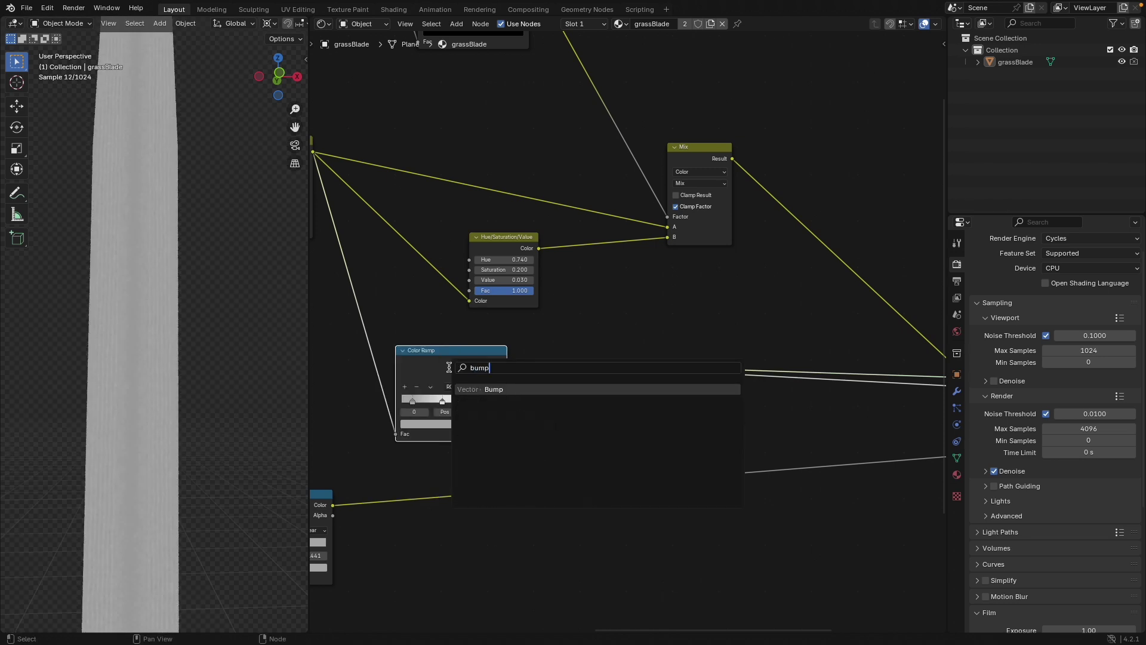
{"action": "key", "text": "Return"}
{"action": "left_click", "coordinate": [641, 385]}
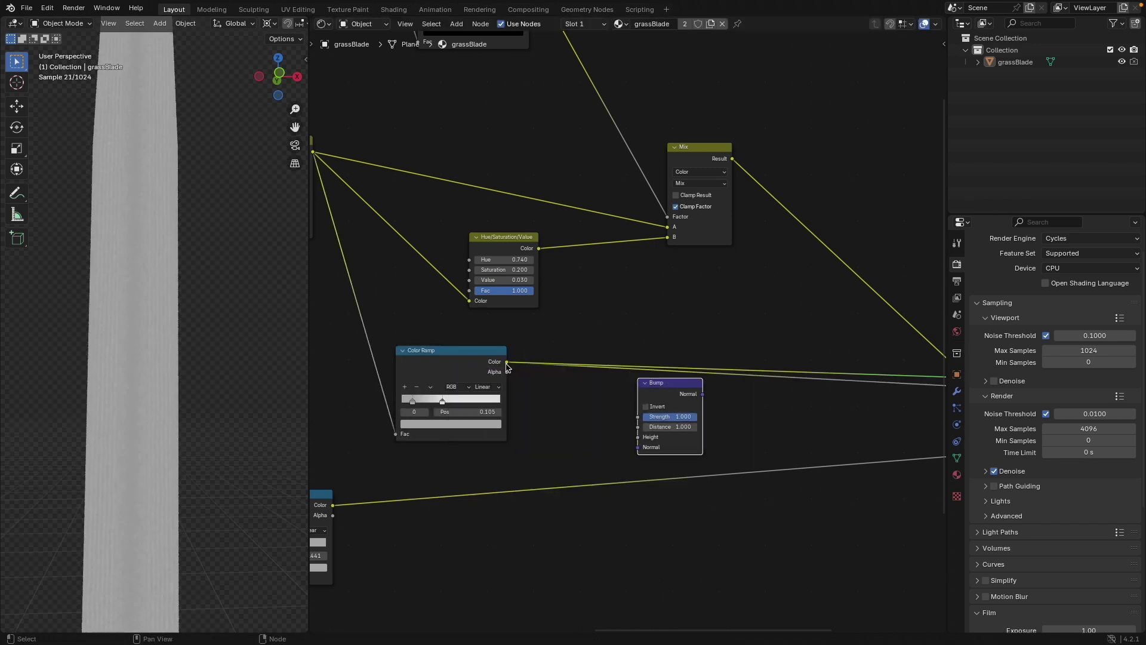
{"action": "left_click_drag", "start_coordinate": [507, 362], "coordinate": [642, 436]}
{"action": "middle_click_drag", "start_coordinate": [643, 435], "coordinate": [484, 499]}
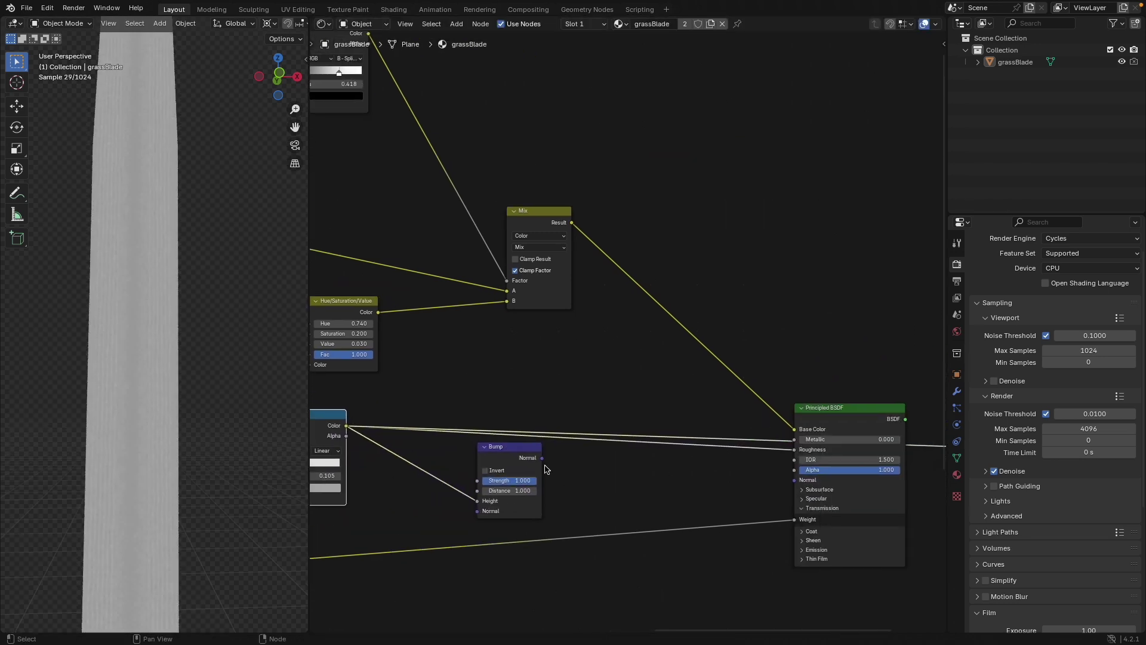
{"action": "left_click_drag", "start_coordinate": [542, 458], "coordinate": [794, 479]}
Reconnect the Principled BSDF to the Material Output's Surface and set the Bump node's Strength to 0.05.
{"action": "middle_click_drag", "start_coordinate": [862, 404], "coordinate": [673, 417]}
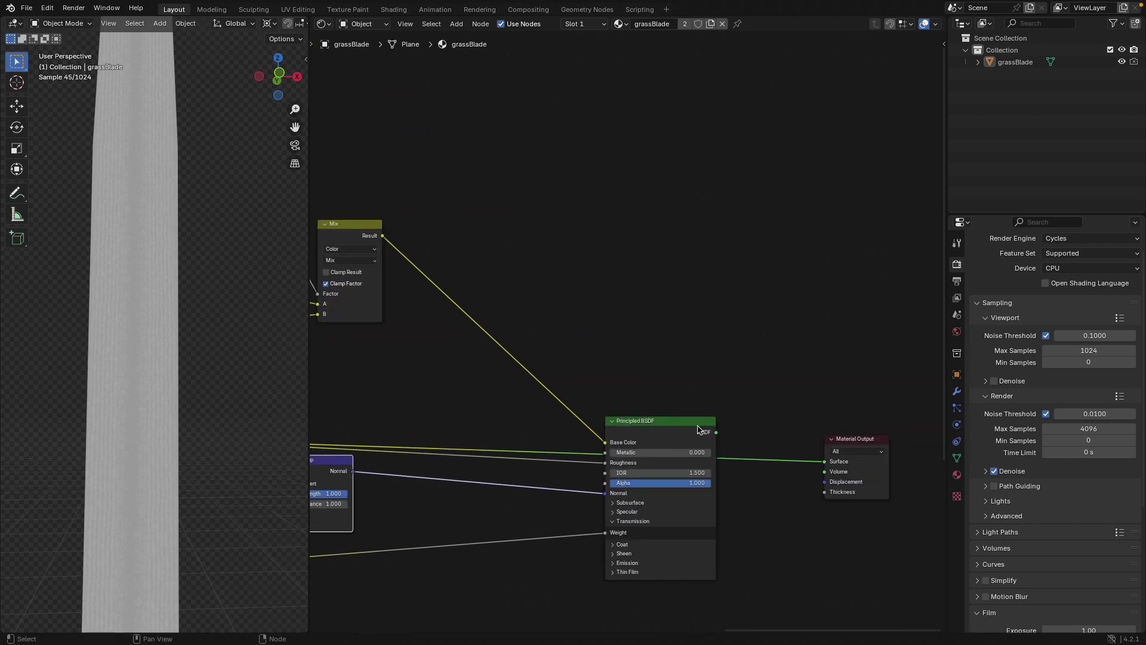
{"action": "left_click_drag", "start_coordinate": [716, 431], "coordinate": [825, 462]}
{"action": "middle_click_drag", "start_coordinate": [531, 446], "coordinate": [776, 386]}
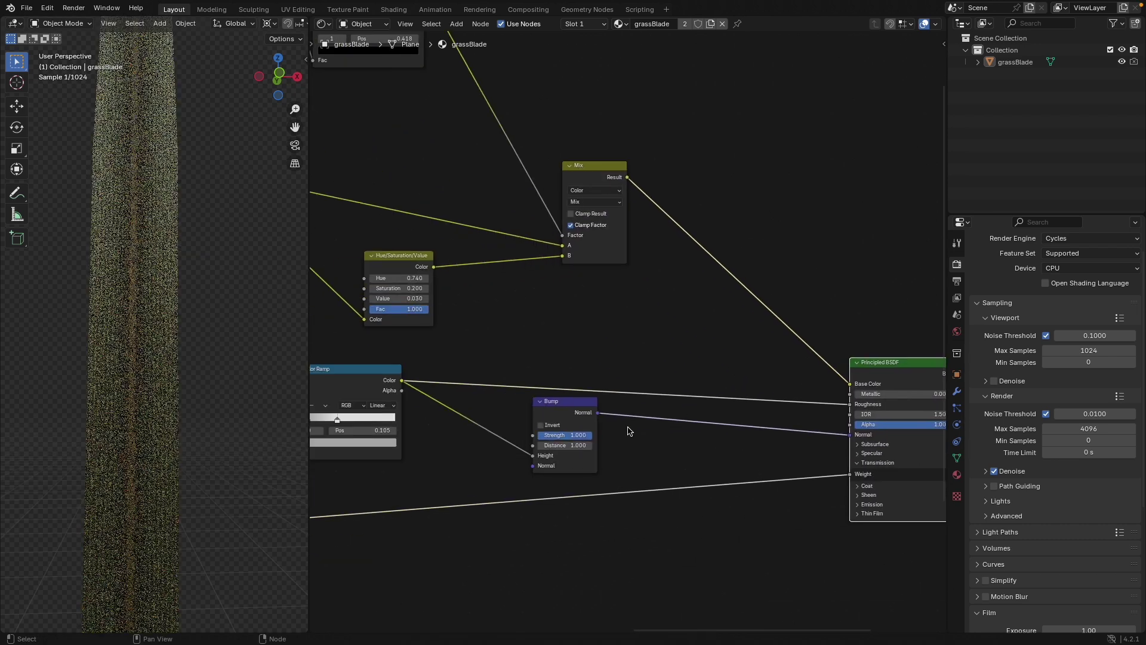
{"action": "scroll", "coordinate": [596, 447], "scroll_direction": "up", "scroll_amount": 3}
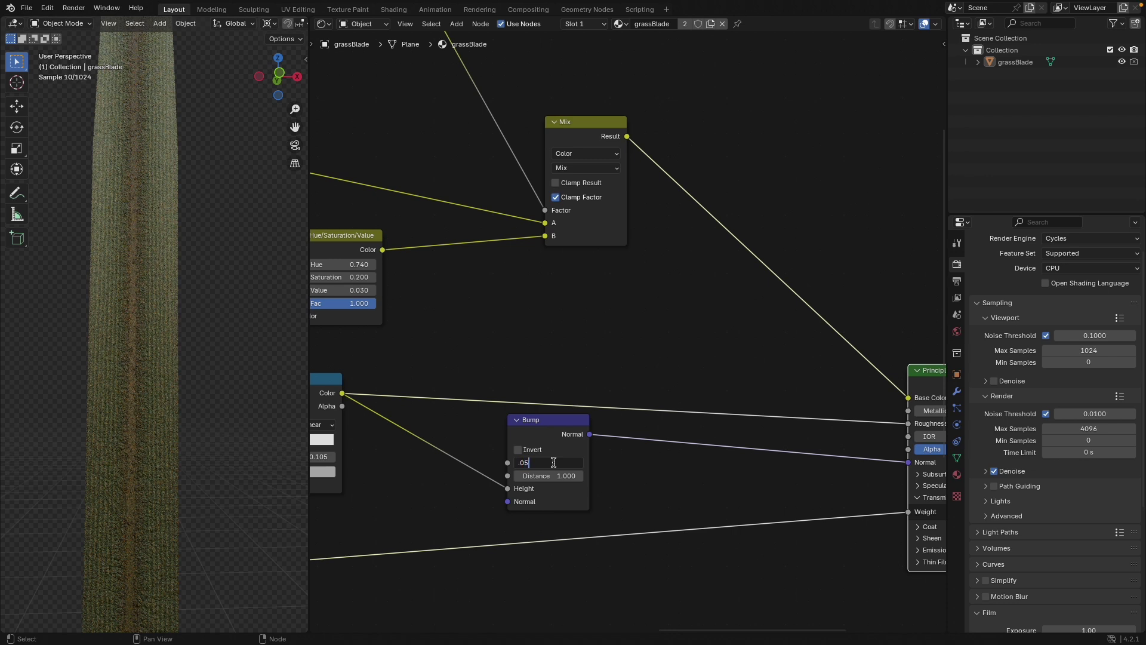
{"action": "key", "text": "Return"}
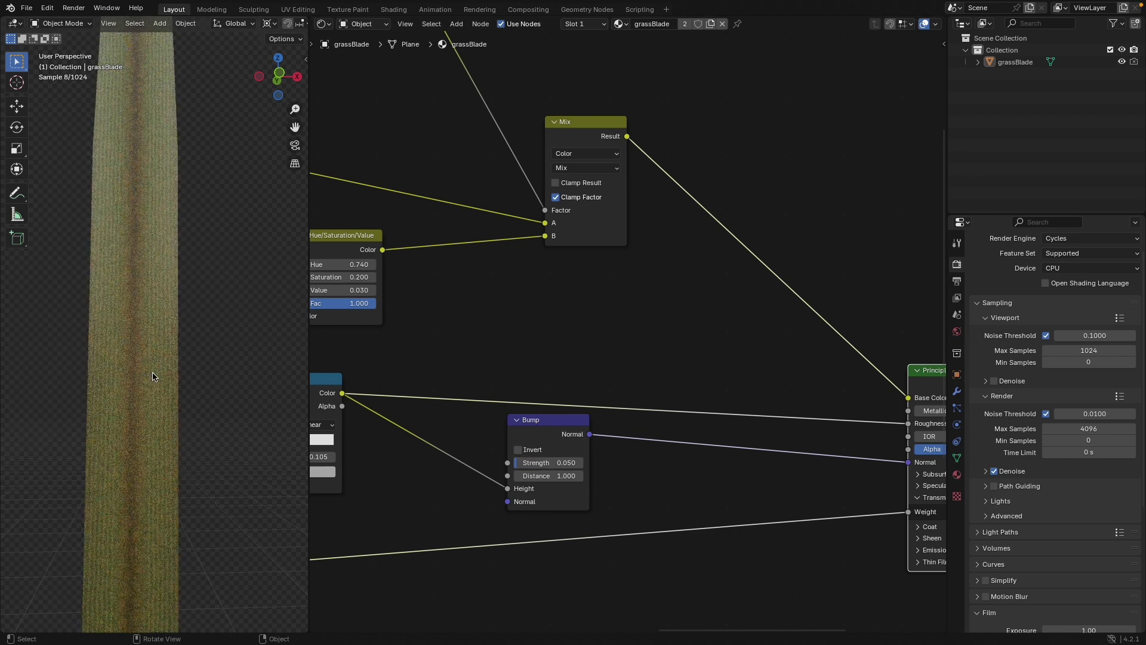
Insert a Hue/Saturation/Value node between the Mix node and the Principled BSDF's Base Color, and set its Hue to 0.560.
{"action": "scroll", "coordinate": [724, 372], "scroll_direction": "down", "scroll_amount": 2}
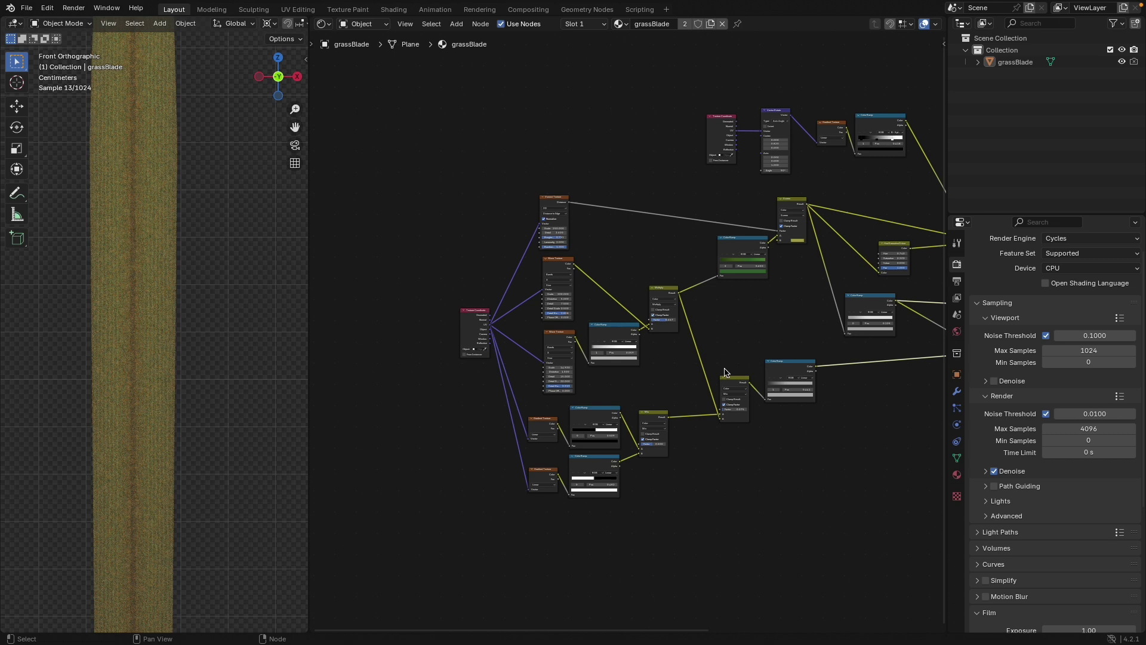
{"action": "middle_click_drag", "start_coordinate": [753, 318], "coordinate": [638, 390]}
{"action": "scroll", "coordinate": [703, 366], "scroll_direction": "down", "scroll_amount": 2}
{"action": "middle_click_drag", "start_coordinate": [863, 331], "coordinate": [702, 372]}
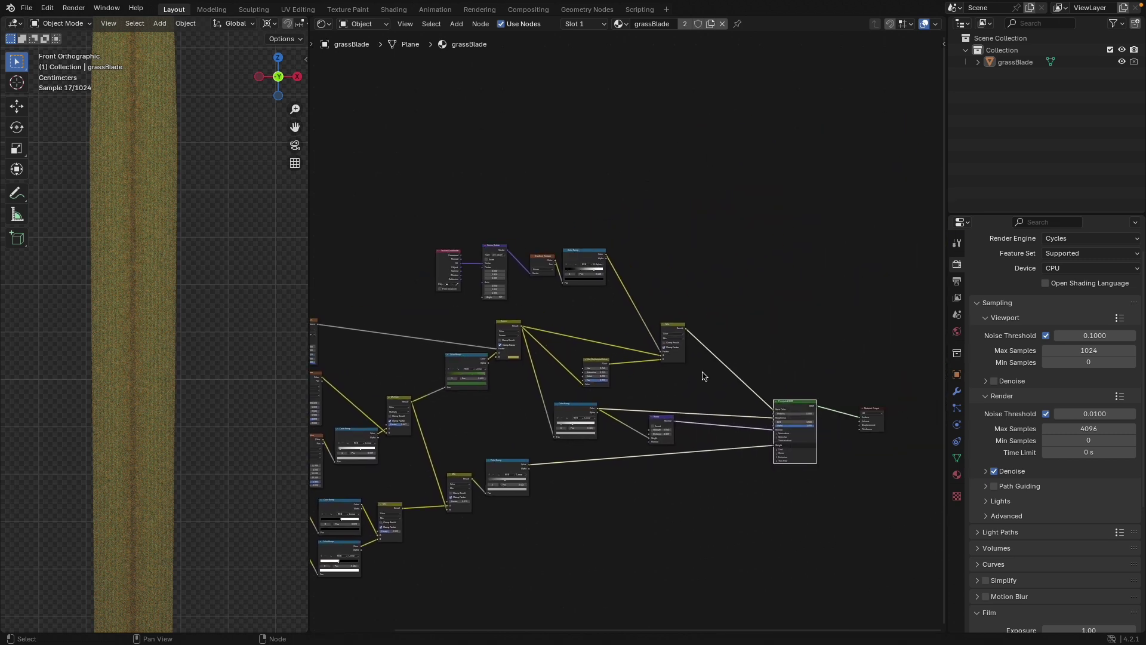
{"action": "scroll", "coordinate": [703, 376], "scroll_direction": "up", "scroll_amount": 6}
{"action": "key", "text": "shift+a"}
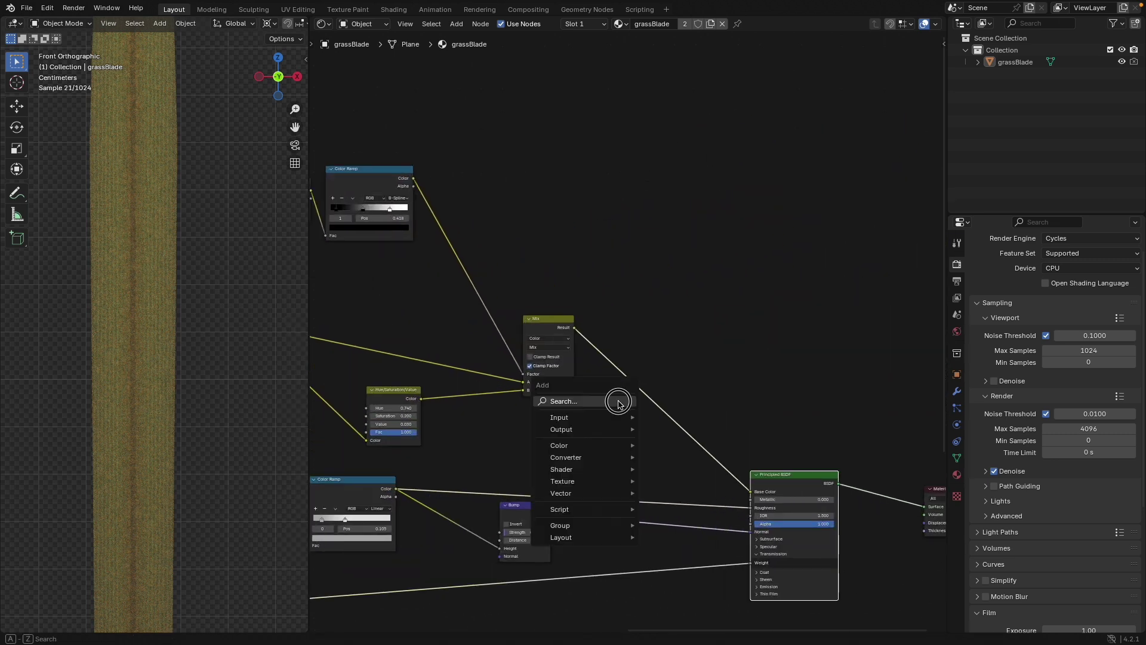
{"action": "type", "text": "hue"}
{"action": "key", "text": "Return"}
{"action": "left_click", "coordinate": [638, 403]}
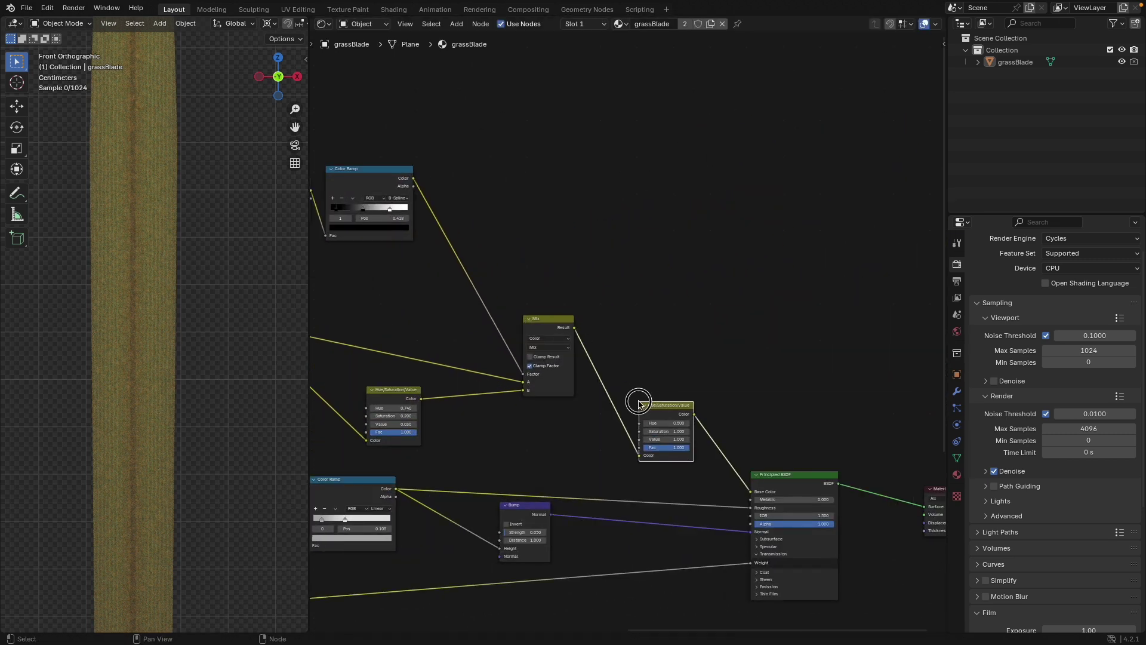
{"action": "scroll", "coordinate": [665, 388], "scroll_direction": "up", "scroll_amount": 3}
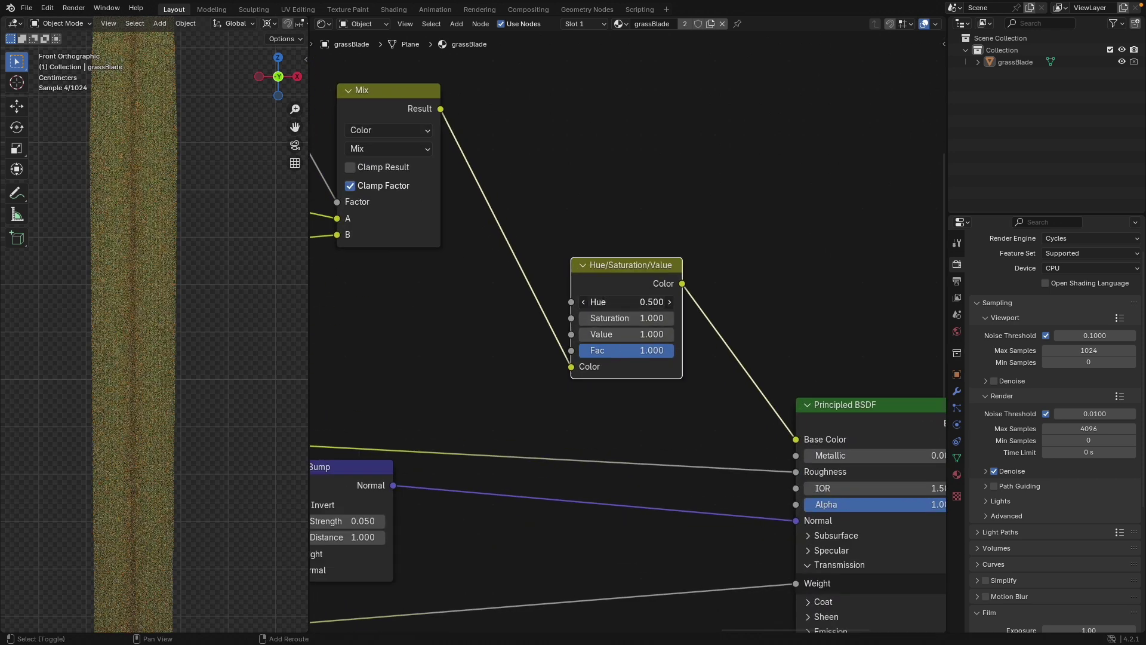
{"action": "left_click_drag", "start_coordinate": [627, 302], "coordinate": [644, 302]}
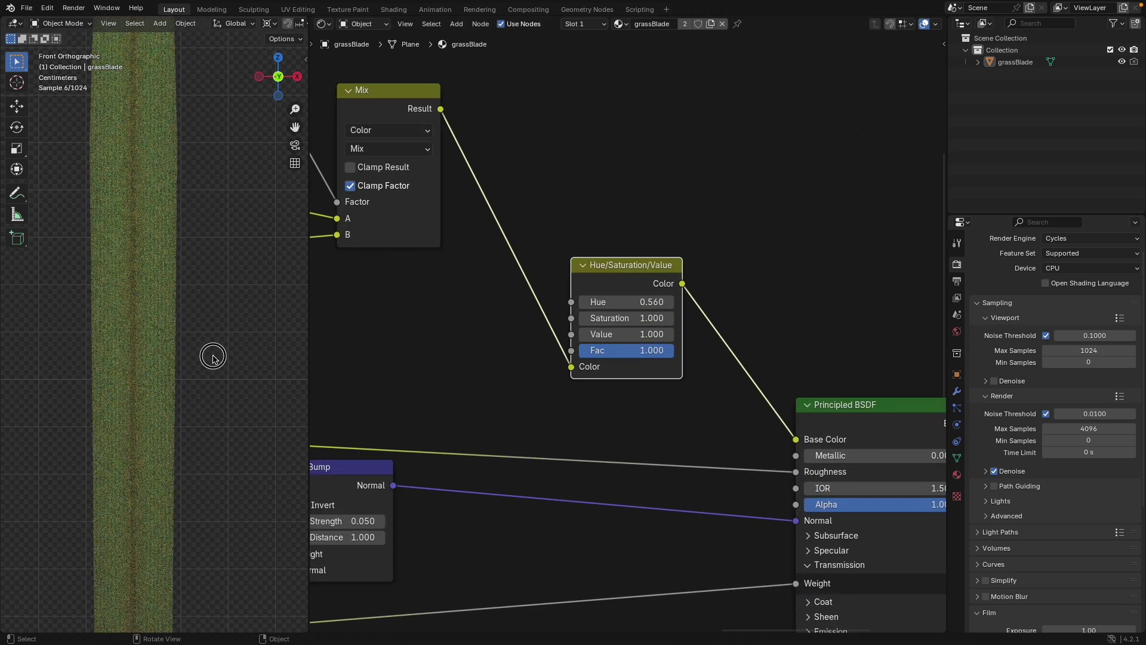
Switch to the Modeling workspace, duplicate the grass blade in place and hide the original blade in the viewport.
{"action": "scroll", "coordinate": [190, 365], "scroll_direction": "down", "scroll_amount": 5}
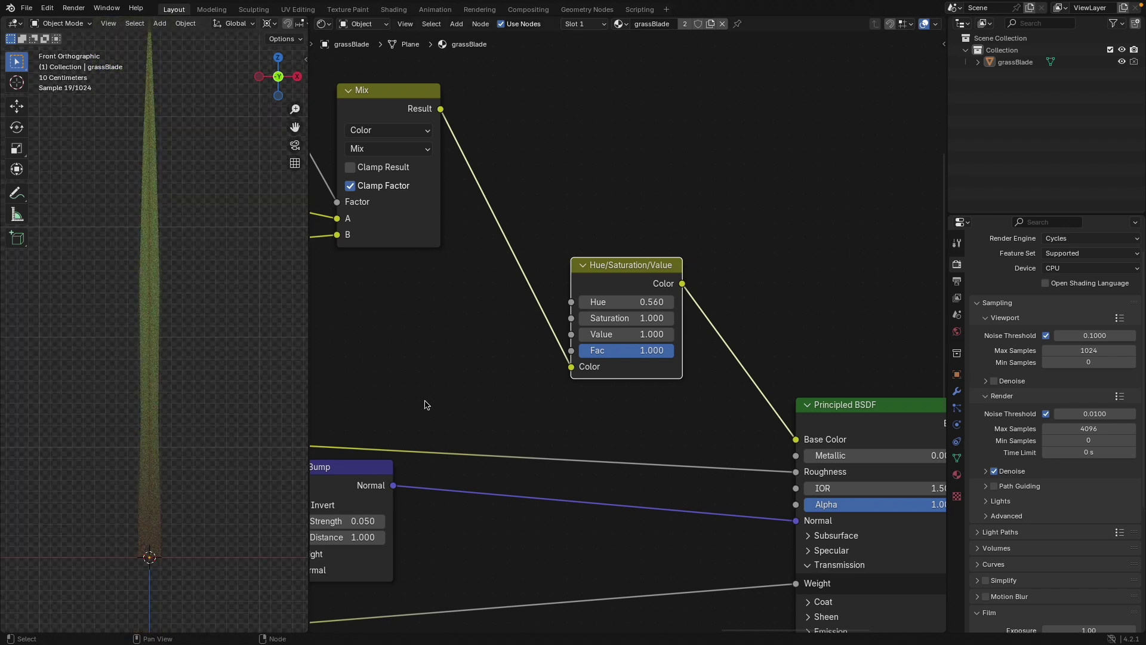
{"action": "scroll", "coordinate": [426, 405], "scroll_direction": "down", "scroll_amount": 4}
{"action": "middle_click_drag", "start_coordinate": [240, 316], "coordinate": [239, 363], "text": "shift"}
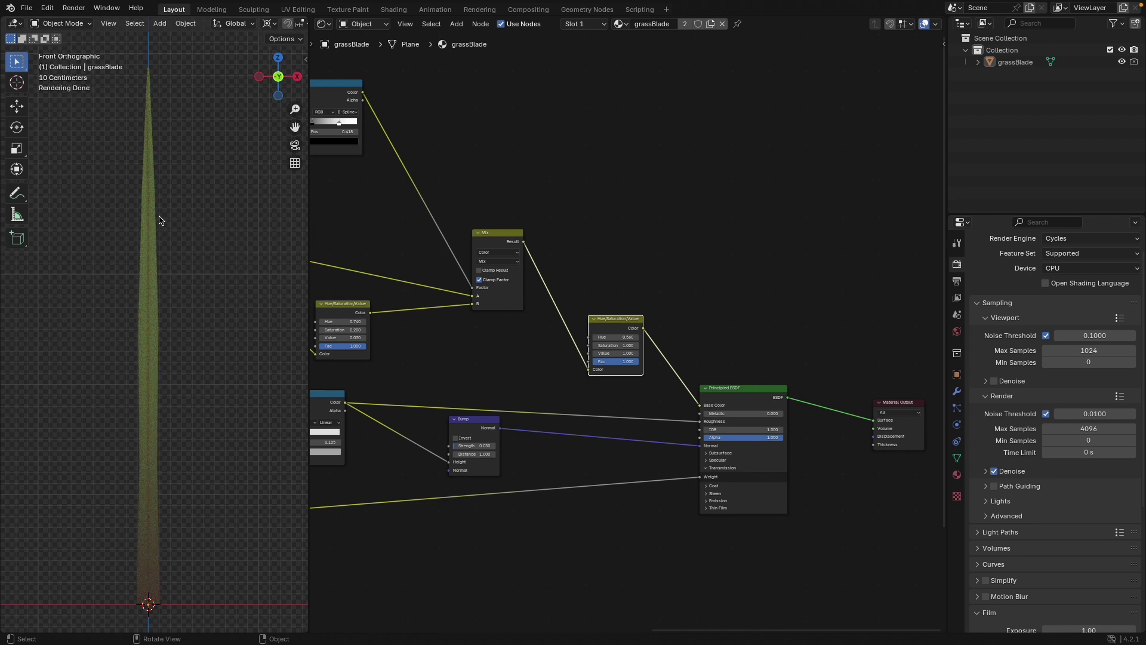
{"action": "left_click", "coordinate": [211, 10]}
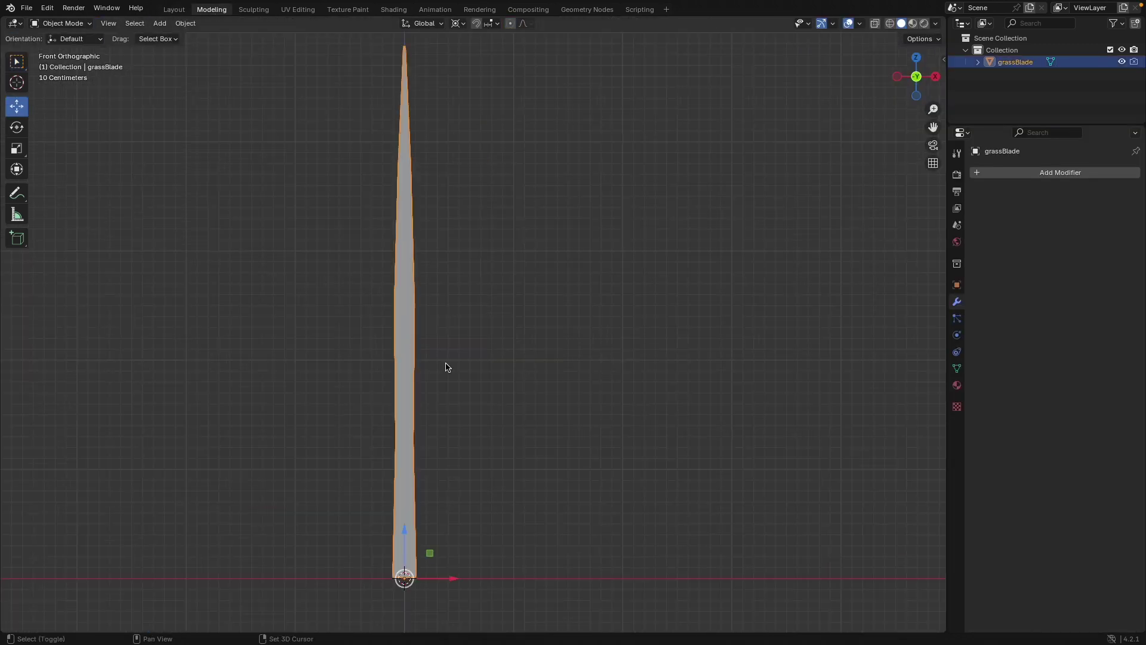
{"action": "key", "text": "shift+d"}
{"action": "right_click", "coordinate": [446, 364]}
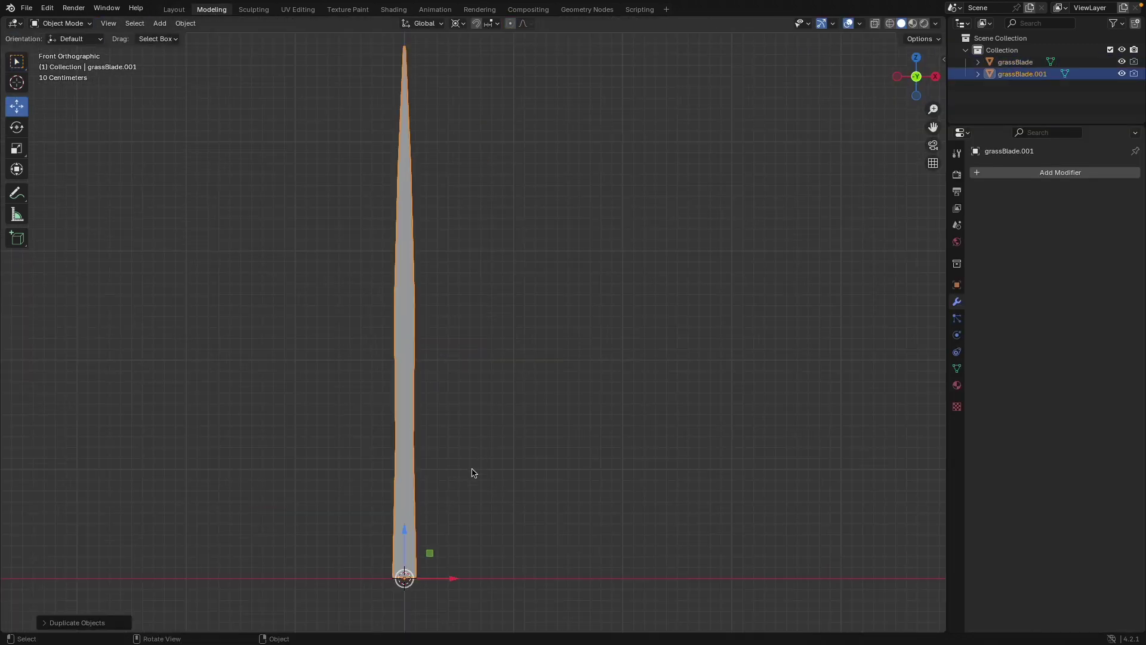
{"action": "left_click", "coordinate": [1122, 63]}
Snap the 3D cursor to the world origin and set the duplicate blade's origin to the 3D cursor.
{"action": "middle_click_drag", "start_coordinate": [478, 407], "coordinate": [429, 416], "text": "shift"}
{"action": "key", "text": "Tab"}
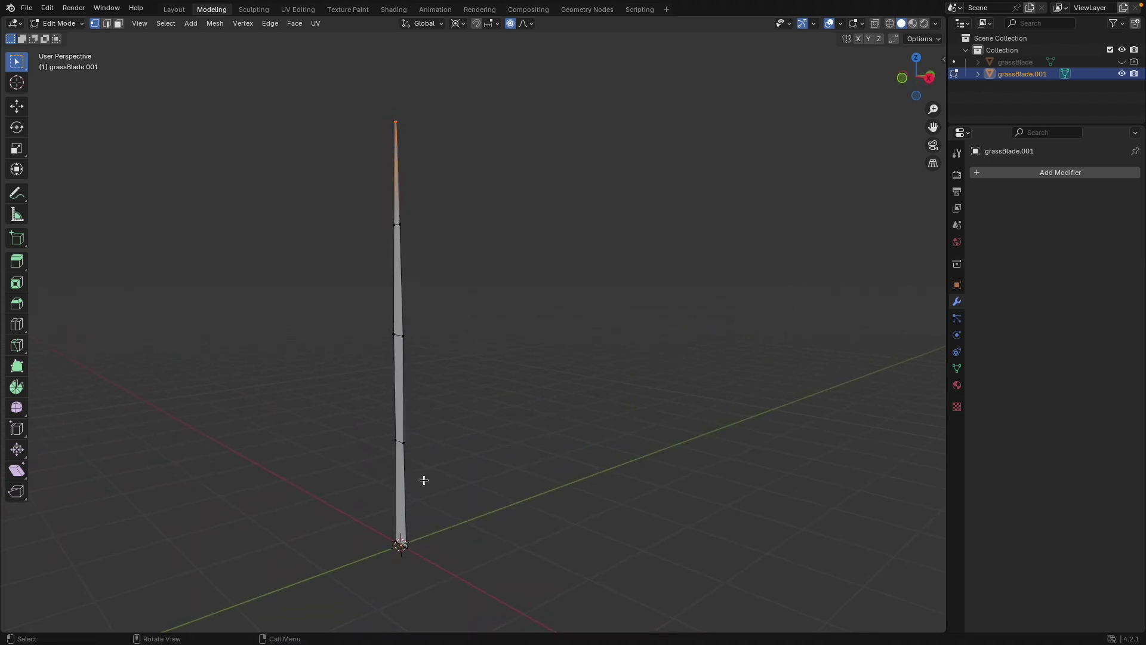
{"action": "key", "text": "Tab"}
{"action": "middle_click_drag", "start_coordinate": [424, 479], "coordinate": [409, 421]}
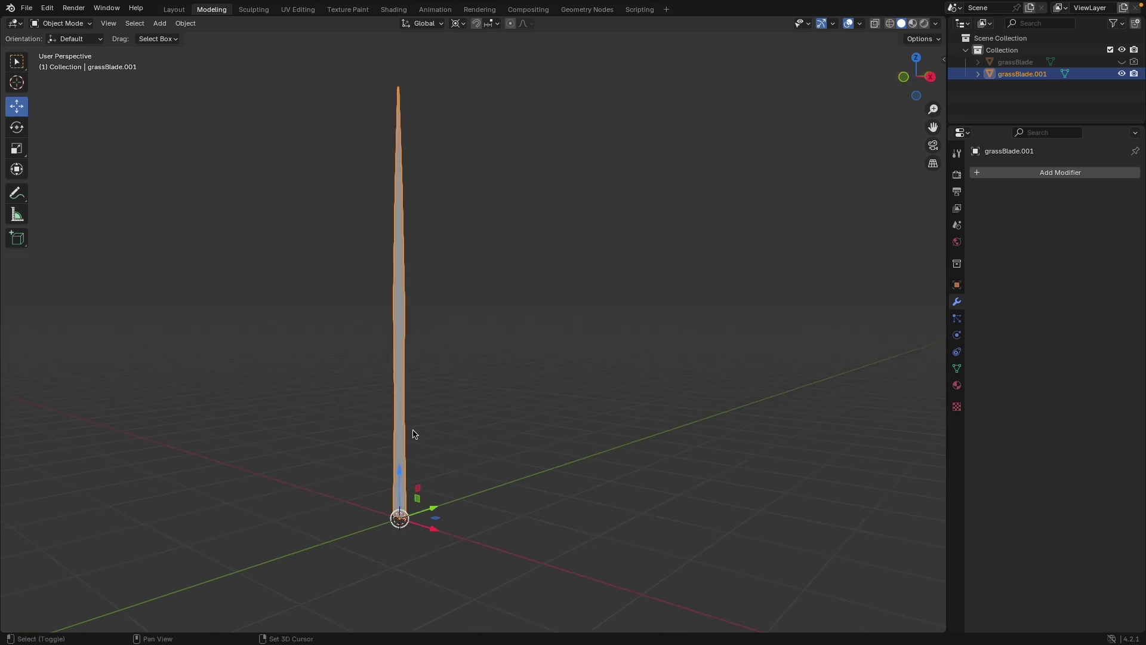
{"action": "key", "text": "shift+s"}
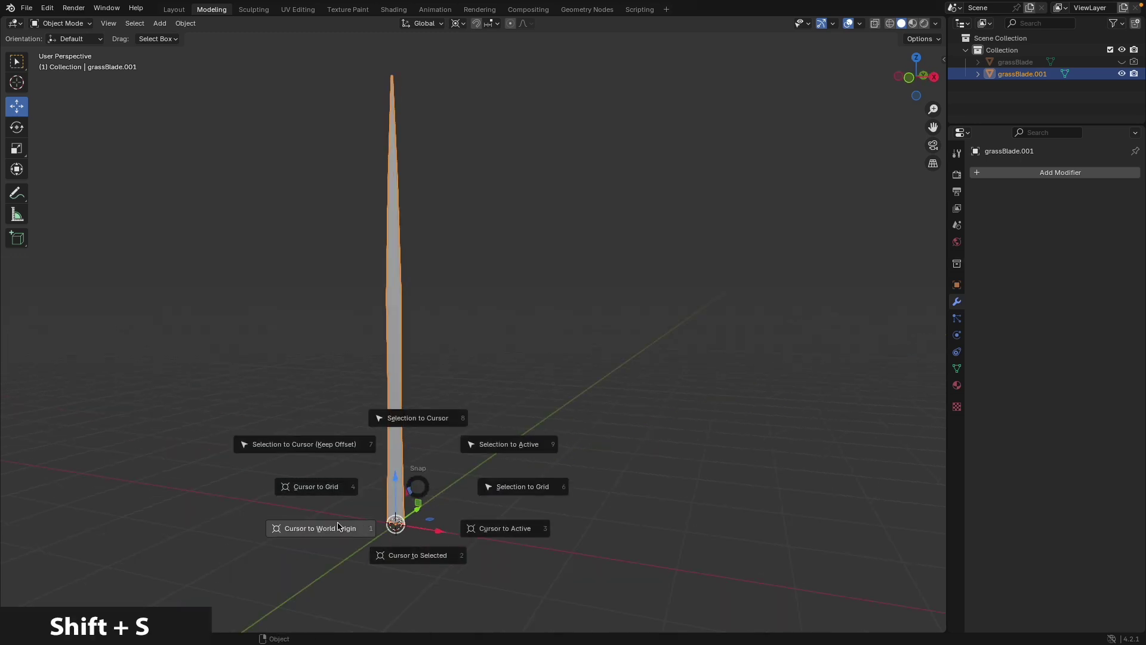
{"action": "left_click", "coordinate": [337, 525]}
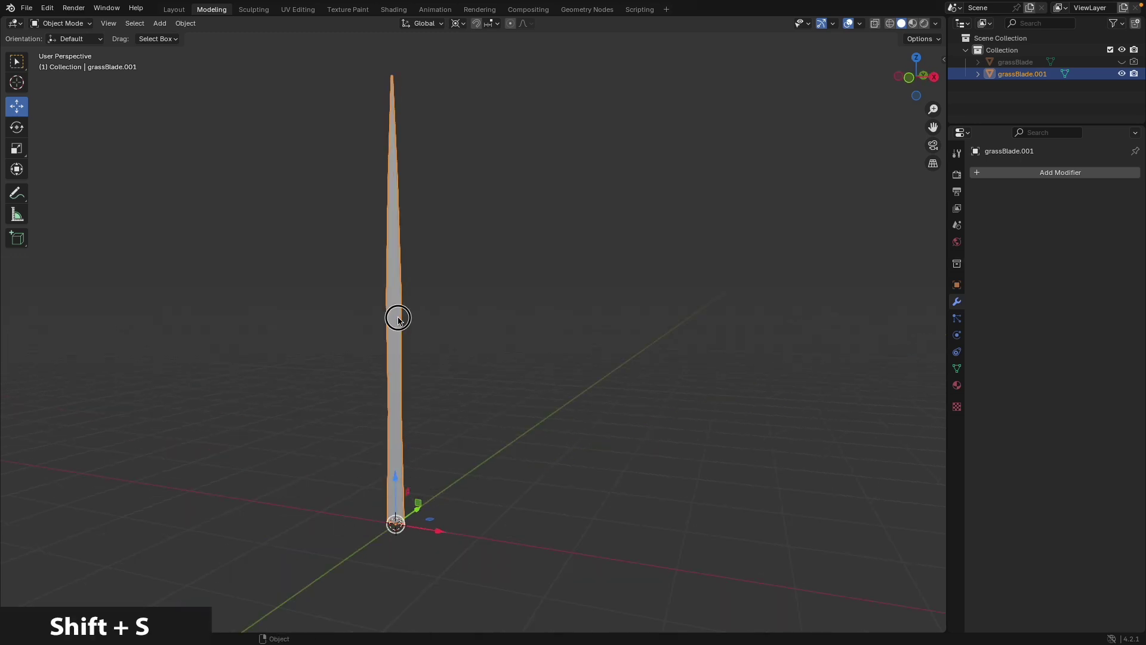
{"action": "left_click", "coordinate": [185, 22]}
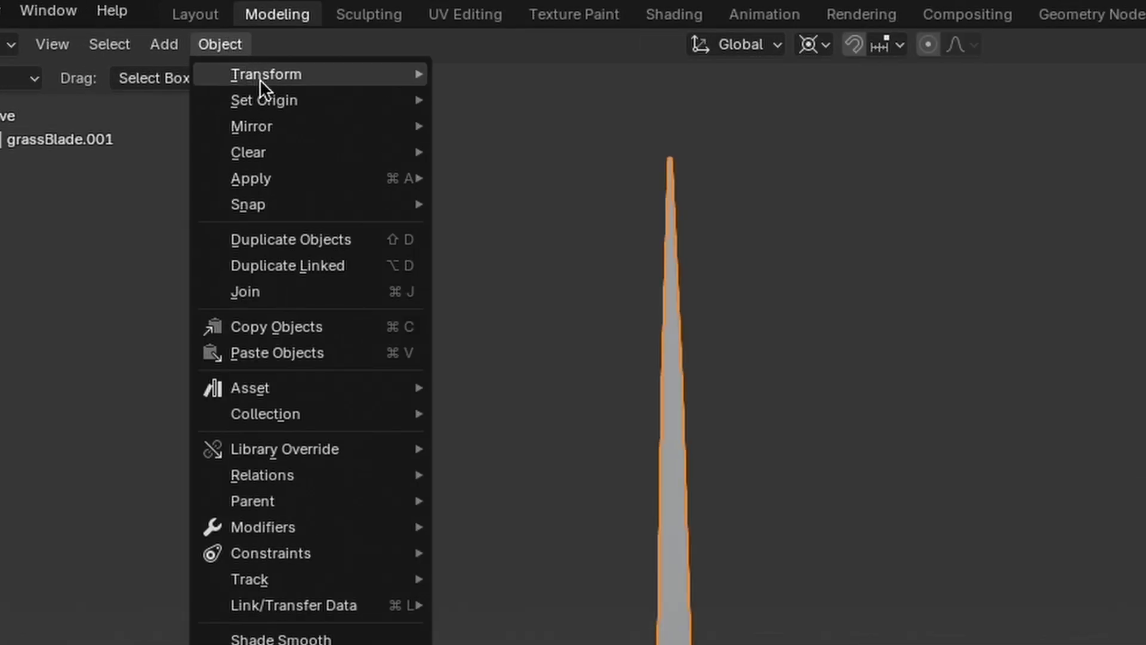
{"action": "mouse_move", "coordinate": [222, 49]}
{"action": "left_click", "coordinate": [587, 158]}
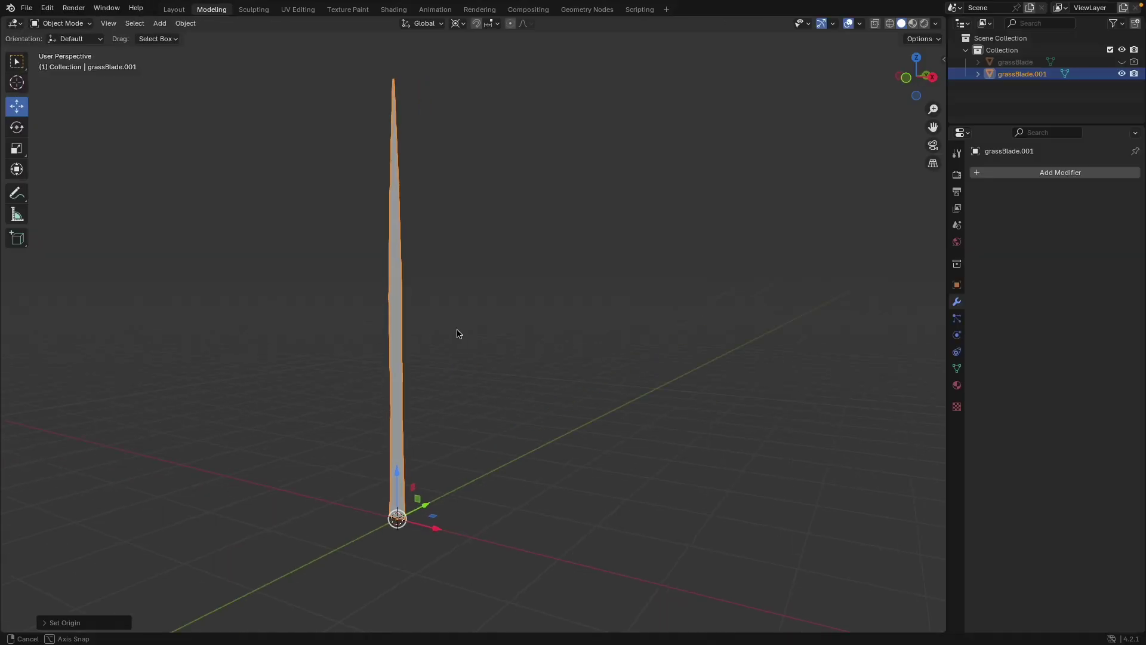
Try moving the duplicate blade along X and scaling it from the origin at its base.
{"action": "middle_click_drag", "start_coordinate": [458, 333], "coordinate": [481, 398]}
{"action": "left_click_drag", "start_coordinate": [452, 535], "coordinate": [577, 530]}
{"action": "key", "text": "ctrl+z"}
{"action": "key", "text": "s"}
{"action": "left_click", "coordinate": [475, 409]}
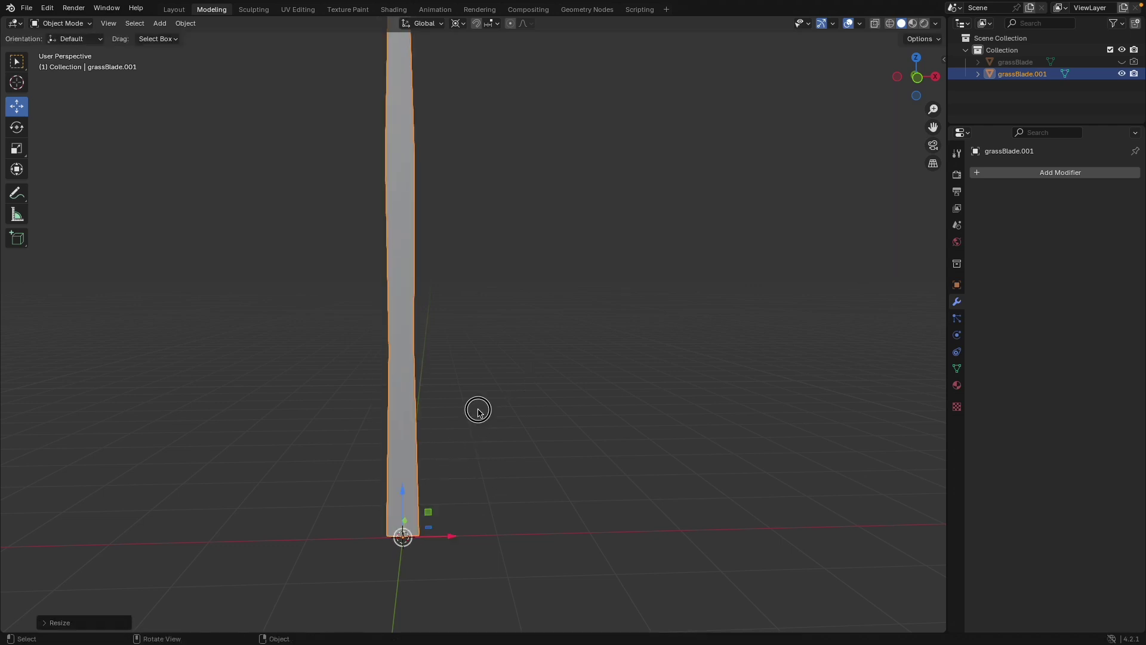
{"action": "middle_click_drag", "start_coordinate": [476, 410], "coordinate": [468, 256]}
Enable proportional editing and use the 3D Cursor as the pivot point for editing the blade's mesh.
{"action": "left_click", "coordinate": [511, 24]}
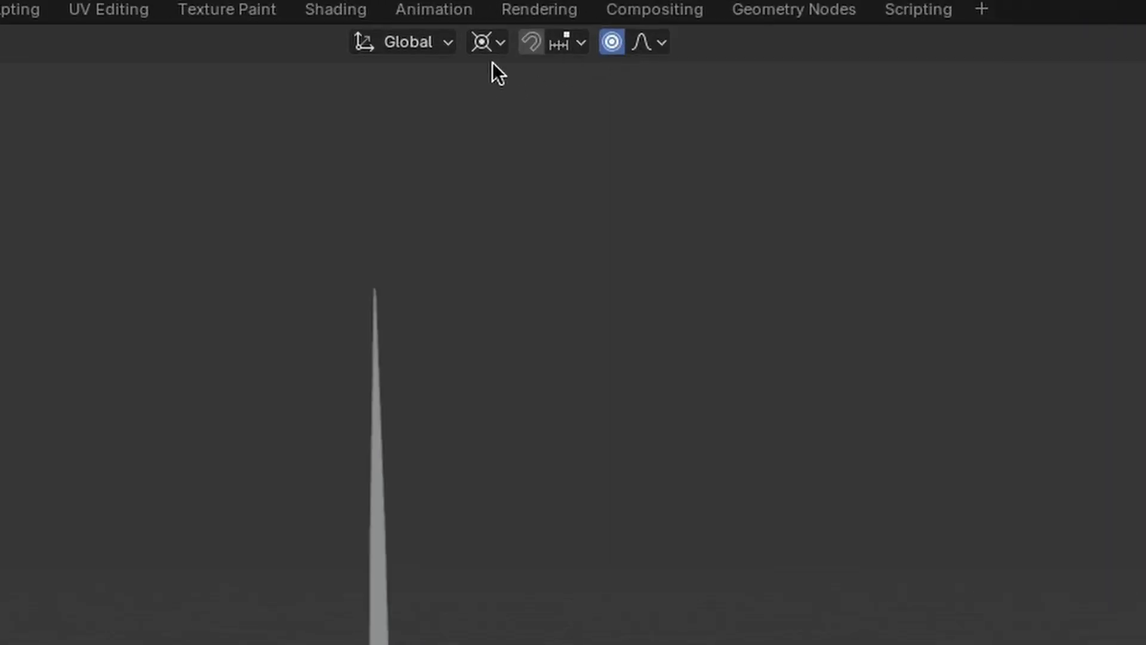
{"action": "left_click", "coordinate": [488, 42]}
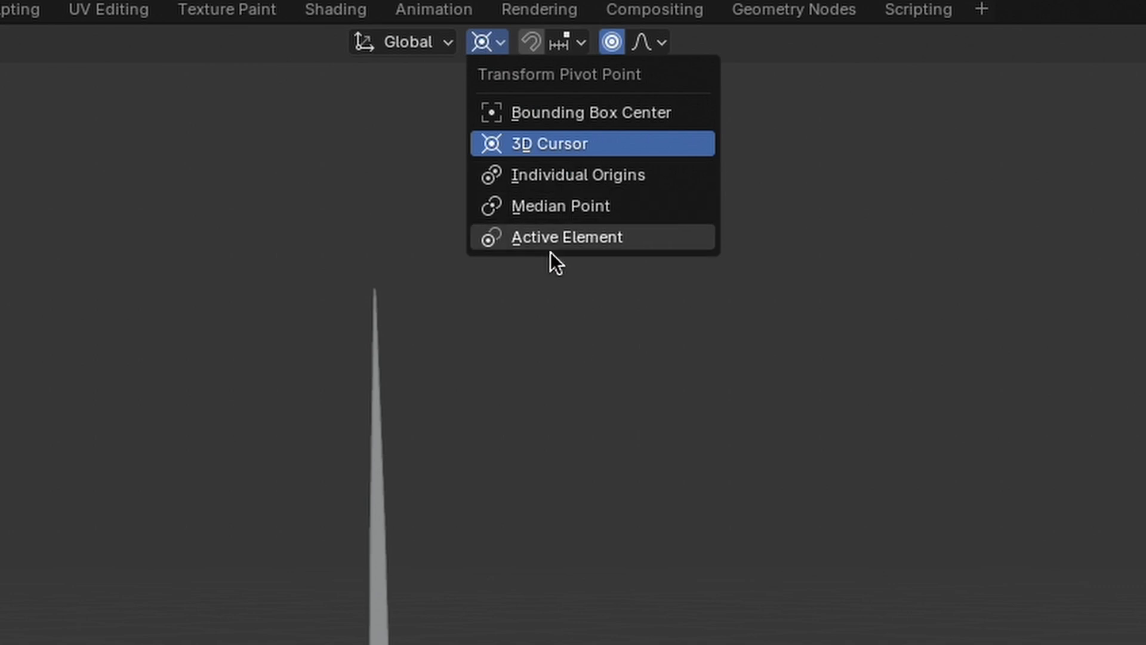
{"action": "left_click", "coordinate": [546, 123]}
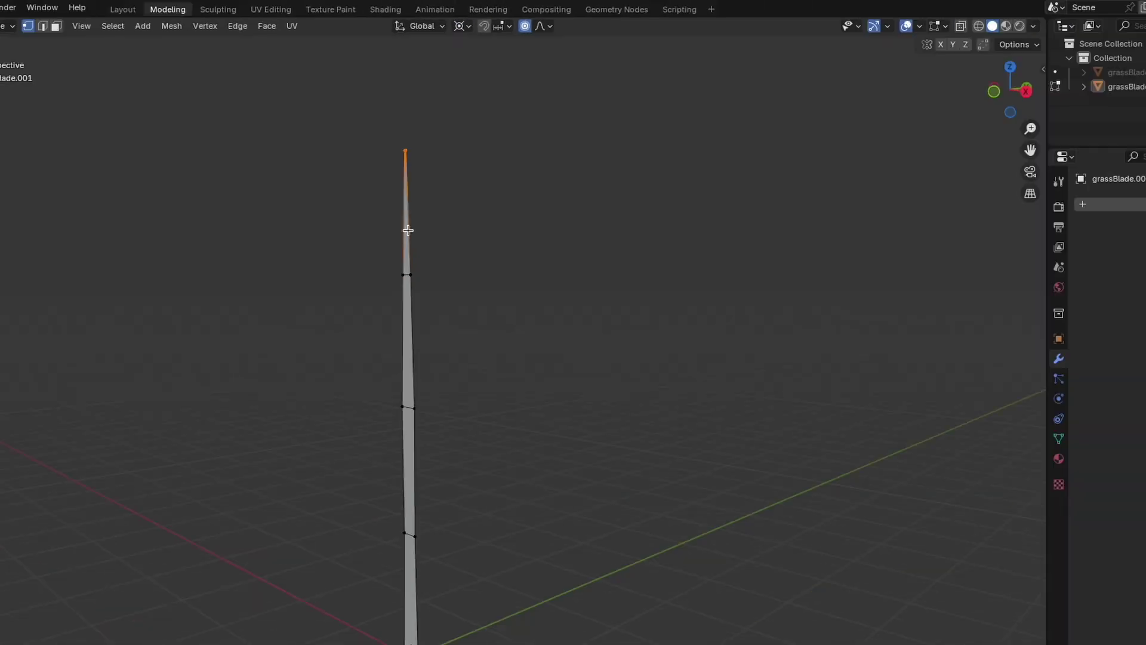
{"action": "key", "text": "grave"}
{"action": "key", "text": "grave"}
{"action": "left_click", "coordinate": [564, 245]}
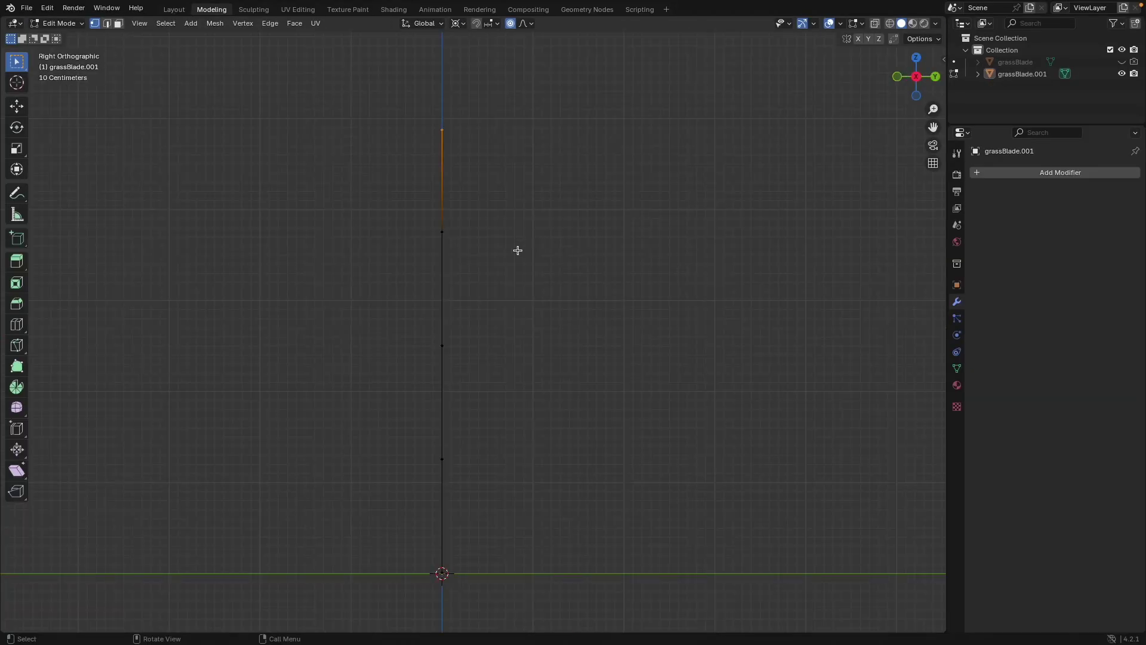
Bend the blade into a curve in side view with proportional rotation, then rotate all its vertices about the base.
{"action": "key", "text": "r"}
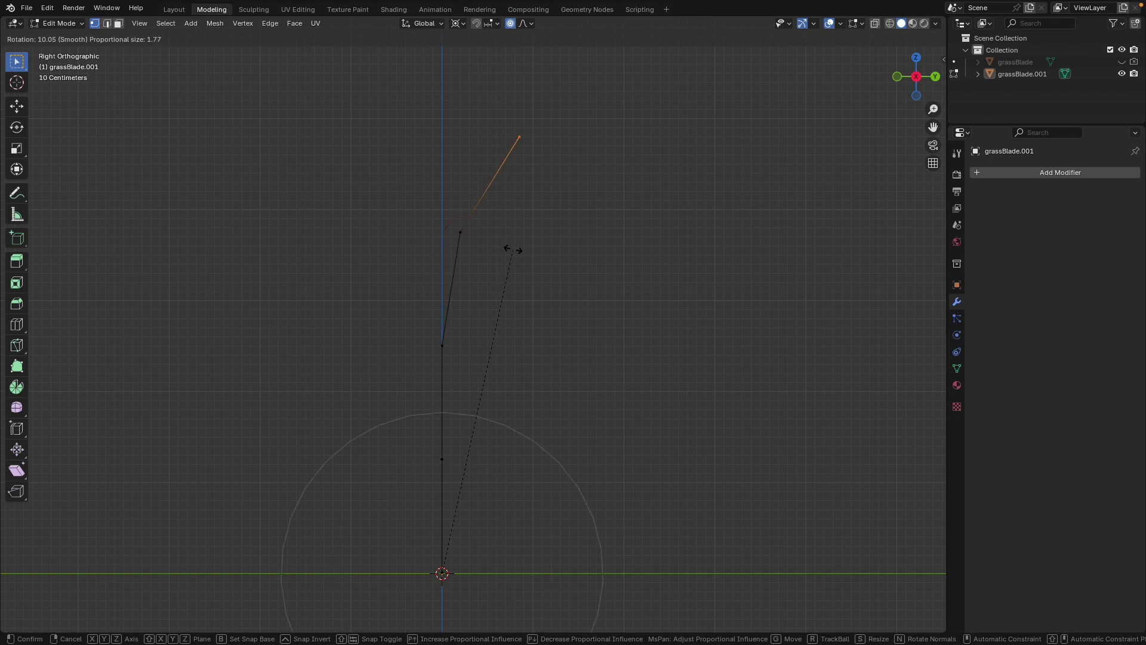
{"action": "scroll", "coordinate": [564, 400], "scroll_direction": "down", "scroll_amount": 18}
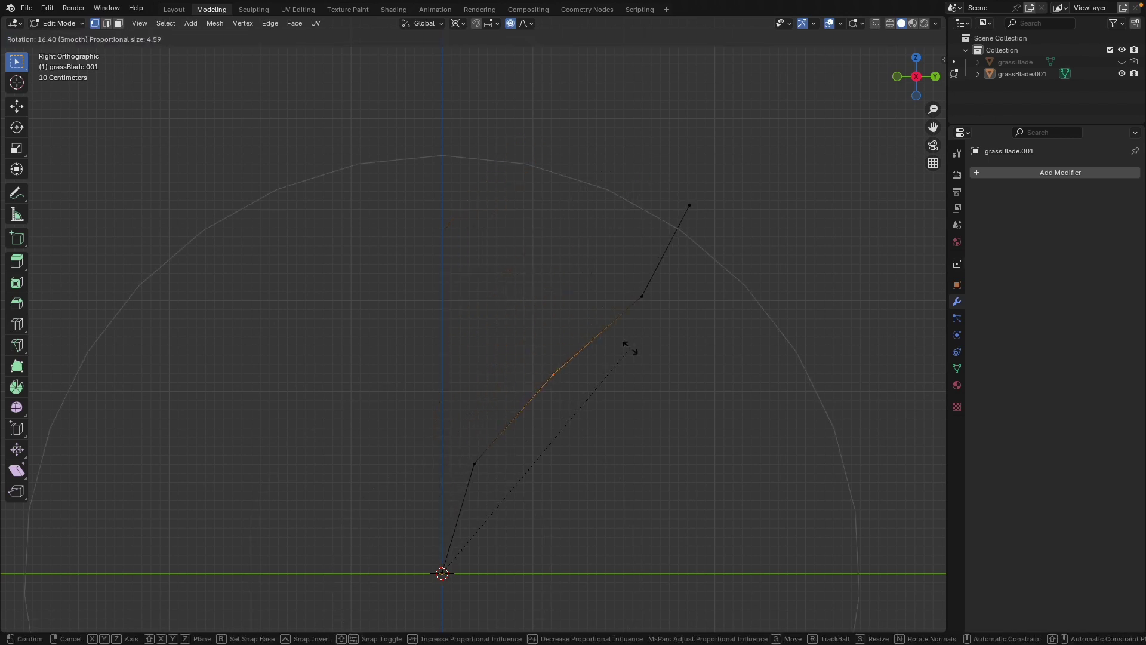
{"action": "left_click", "coordinate": [436, 269]}
{"action": "key", "text": "a"}
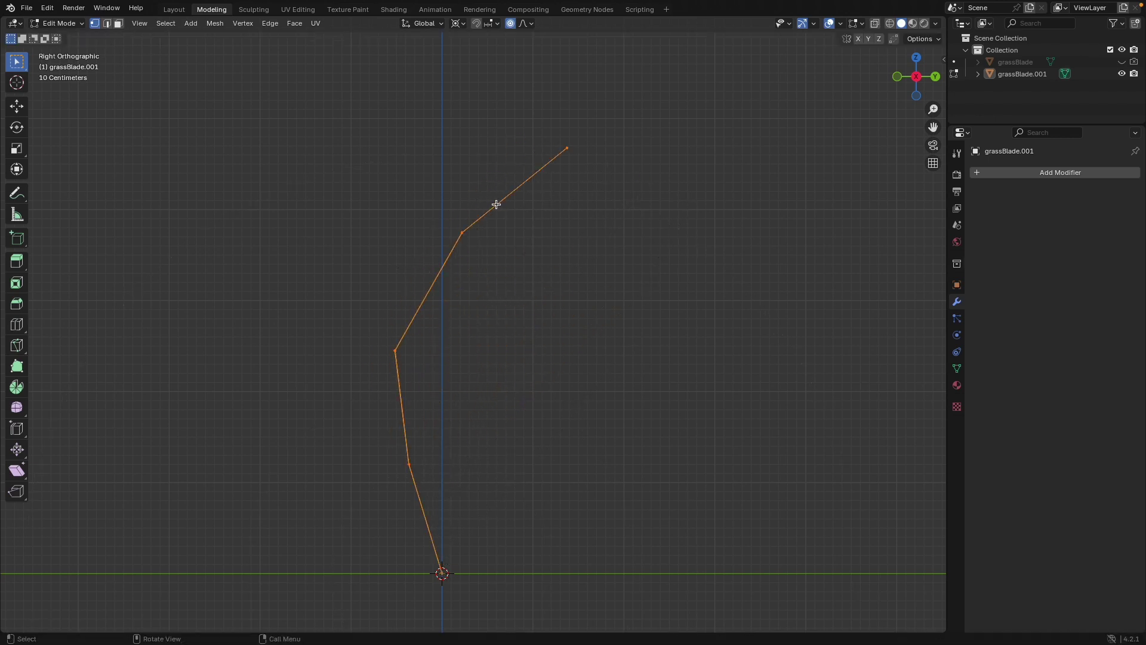
{"action": "key", "text": "r"}
{"action": "left_click", "coordinate": [618, 246]}
Turn the blade's upper sections sideways in top view and pull the tip closer to the base with proportional falloff.
{"action": "left_click_drag", "start_coordinate": [583, 174], "coordinate": [809, 294]}
{"action": "middle_click_drag", "start_coordinate": [589, 355], "coordinate": [606, 246]}
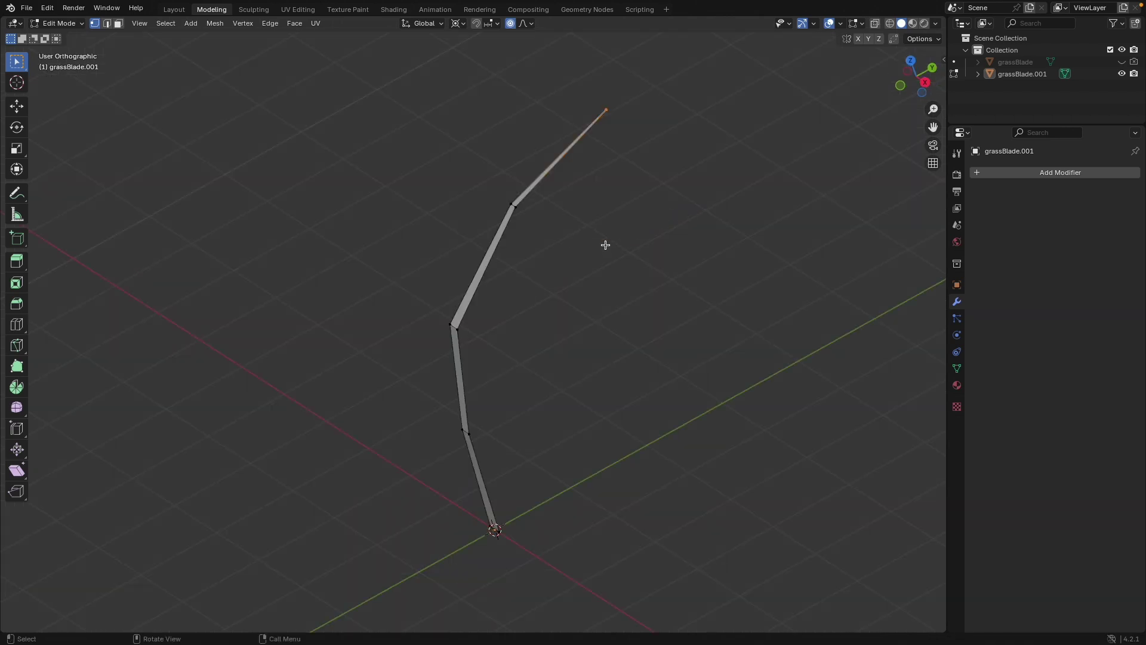
{"action": "key", "text": "KP_7"}
{"action": "middle_click_drag", "start_coordinate": [430, 151], "coordinate": [450, 233], "text": "shift"}
{"action": "key", "text": "r"}
{"action": "left_click", "coordinate": [575, 251]}
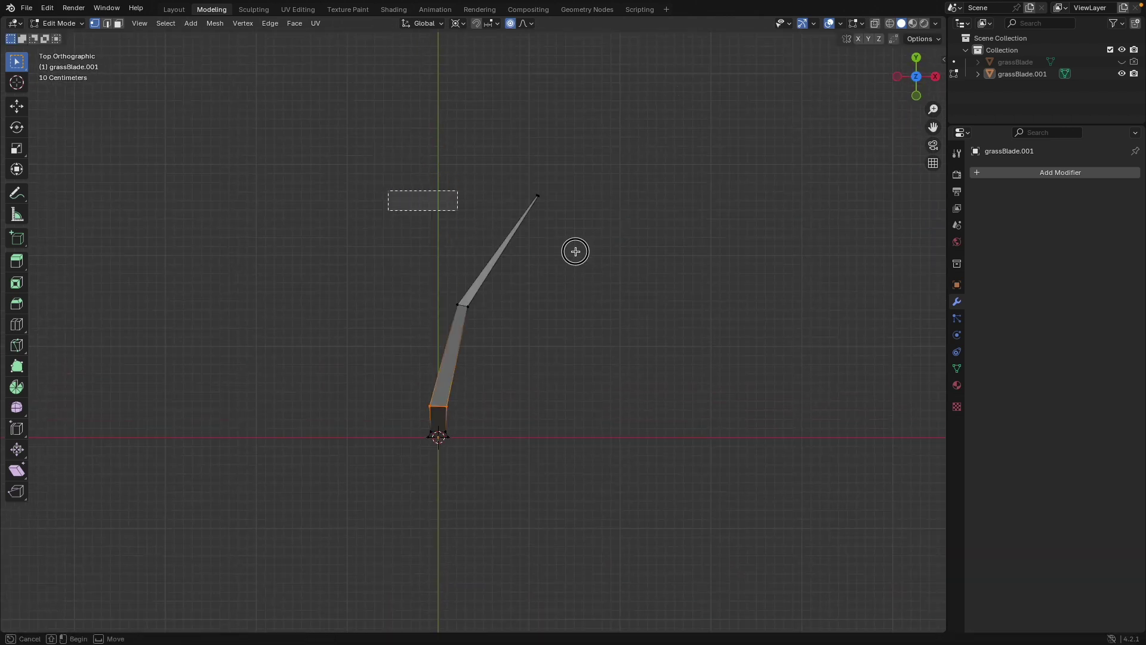
{"action": "key", "text": "g"}
{"action": "scroll", "coordinate": [582, 251], "scroll_direction": "up", "scroll_amount": 5}
{"action": "left_click", "coordinate": [573, 270]}
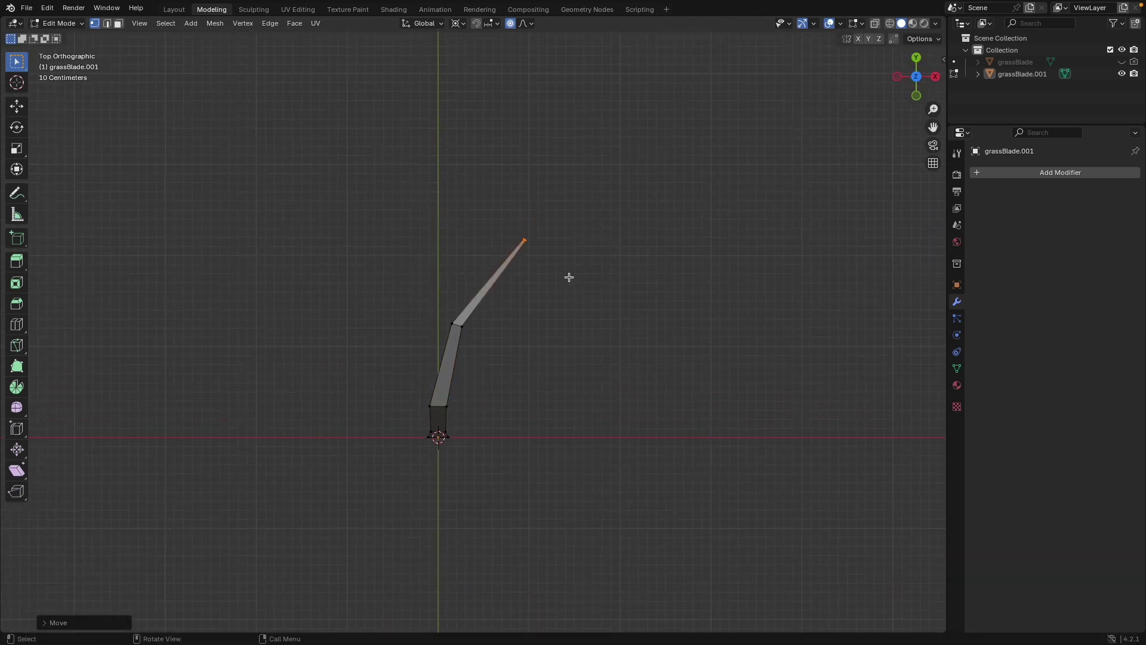
Duplicate the bent blade and rotate the copy about its base so it leans toward the negative X side.
{"action": "key", "text": "Tab"}
{"action": "middle_click_drag", "start_coordinate": [568, 277], "coordinate": [576, 199], "text": "shift"}
{"action": "key", "text": "shift+d"}
{"action": "key", "text": "r"}
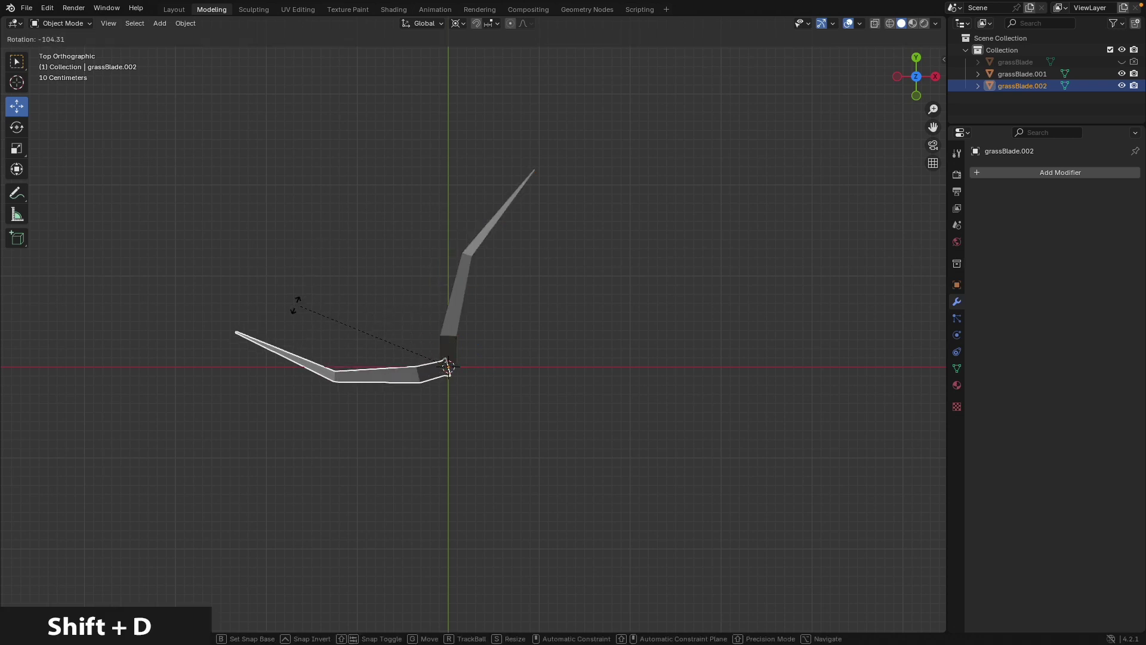
{"action": "left_click", "coordinate": [296, 342]}
{"action": "key", "text": "s"}
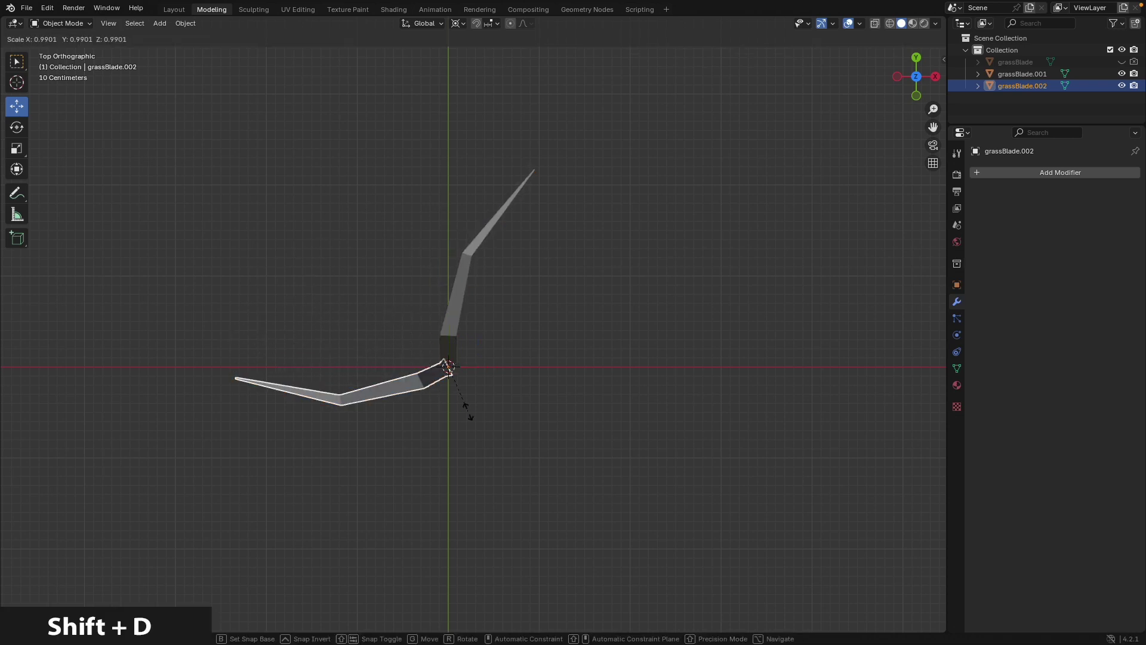
{"action": "left_click", "coordinate": [396, 410]}
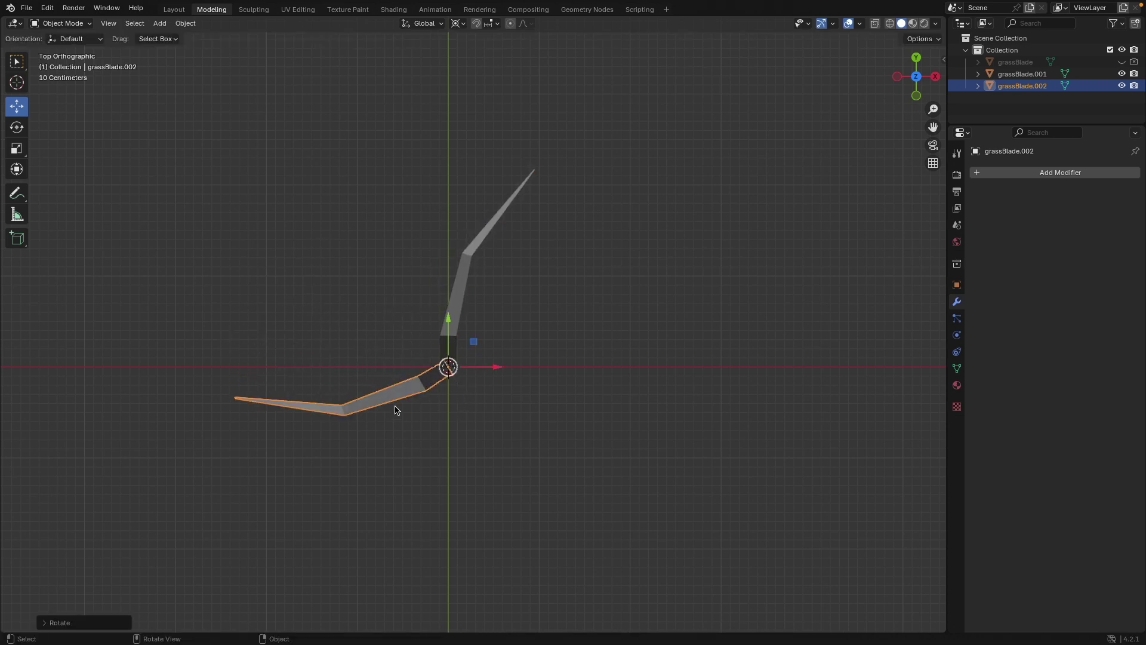
Edit the second blade in wireframe display and change the bend of its upper two vertex rows.
{"action": "key", "text": "Tab"}
{"action": "middle_click_drag", "start_coordinate": [396, 409], "coordinate": [393, 320]}
{"action": "key", "text": "alt+z"}
{"action": "left_click_drag", "start_coordinate": [190, 187], "coordinate": [452, 357]}
{"action": "key", "text": "g"}
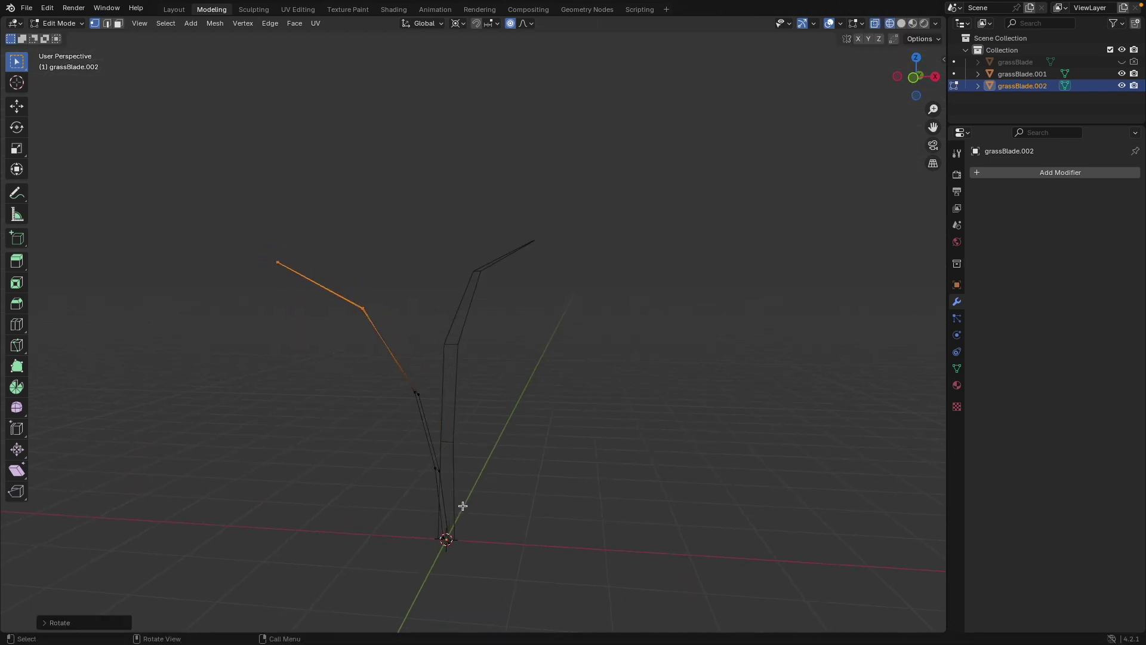
Set the pivot point to Median Point, then rotate and move the second blade's upper vertices into a more upright shape.
{"action": "middle_click_drag", "start_coordinate": [463, 506], "coordinate": [452, 500]}
{"action": "left_click", "coordinate": [460, 24]}
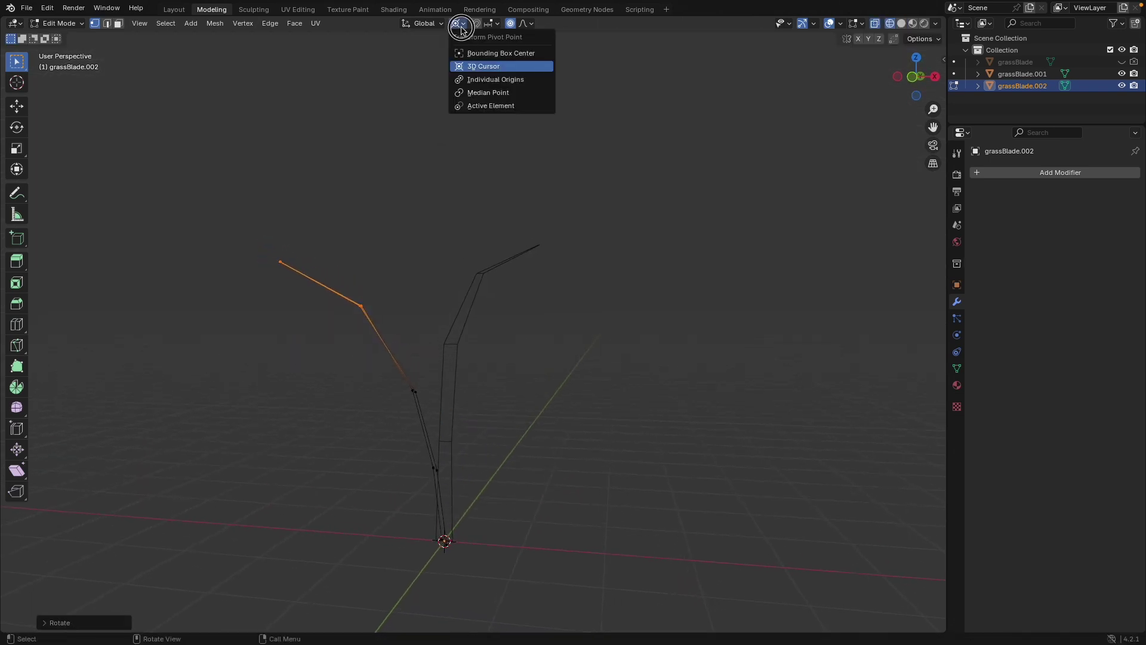
{"action": "left_click", "coordinate": [480, 92]}
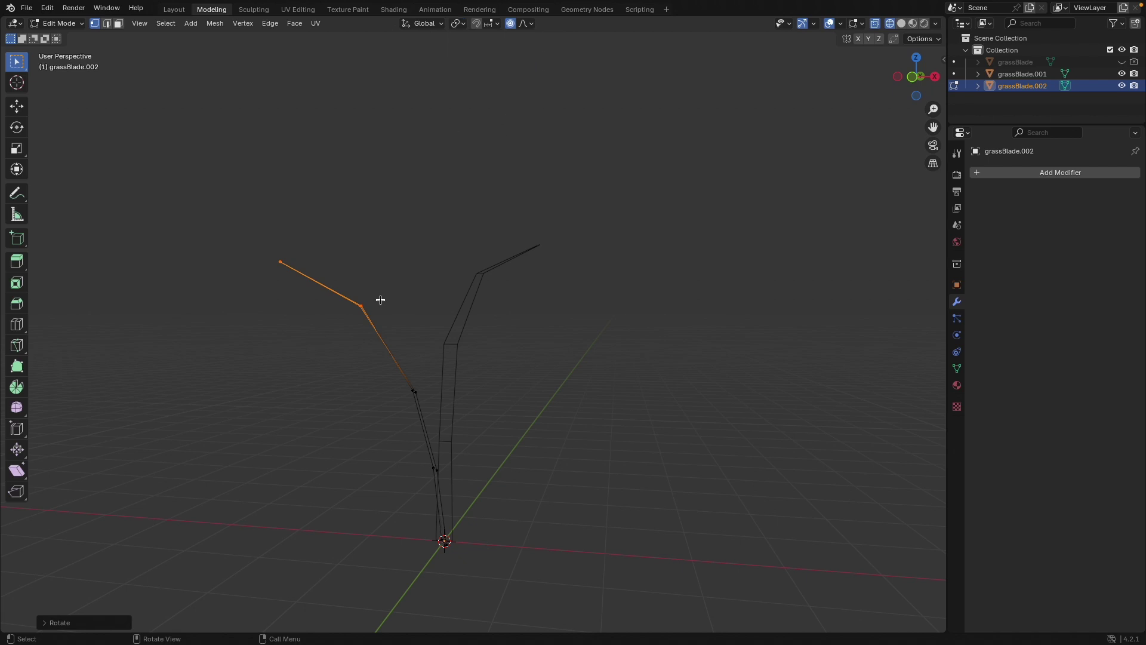
{"action": "key", "text": "r"}
{"action": "key", "text": "g"}
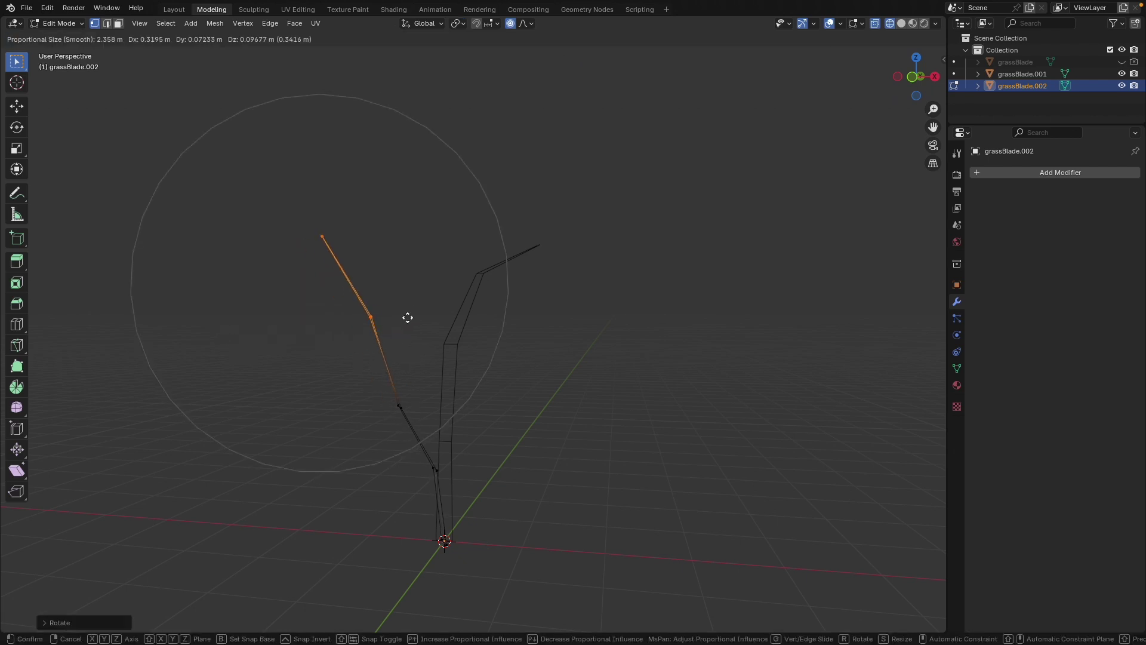
{"action": "left_click", "coordinate": [346, 188]}
{"action": "left_click_drag", "start_coordinate": [430, 277], "coordinate": [350, 324]}
{"action": "key", "text": "g"}
{"action": "left_click", "coordinate": [340, 317]}
Scale all of the second blade's vertices along the X axis and return to Object Mode.
{"action": "middle_click_drag", "start_coordinate": [493, 344], "coordinate": [371, 376]}
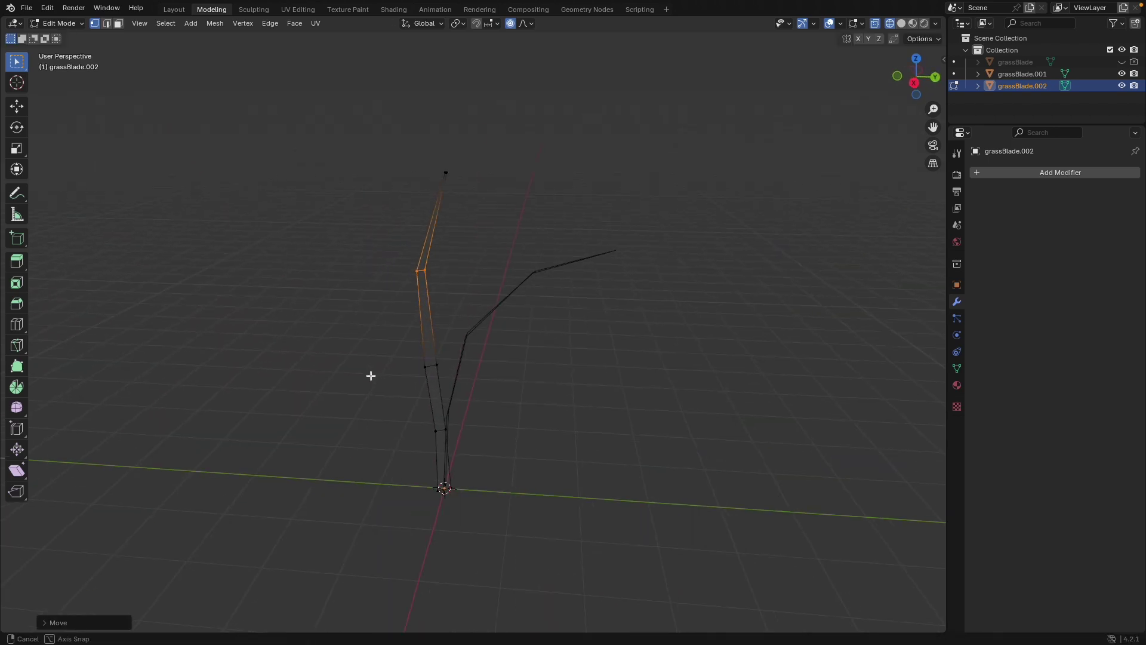
{"action": "key", "text": "a"}
{"action": "key", "text": "s"}
{"action": "key", "text": "x"}
{"action": "left_click", "coordinate": [457, 361]}
{"action": "key", "text": "Tab"}
Offset the second blade slightly along negative X and negative Y so its base sits beside the first blade.
{"action": "middle_click_drag", "start_coordinate": [457, 361], "coordinate": [501, 410]}
{"action": "scroll", "coordinate": [501, 411], "scroll_direction": "up", "scroll_amount": 2}
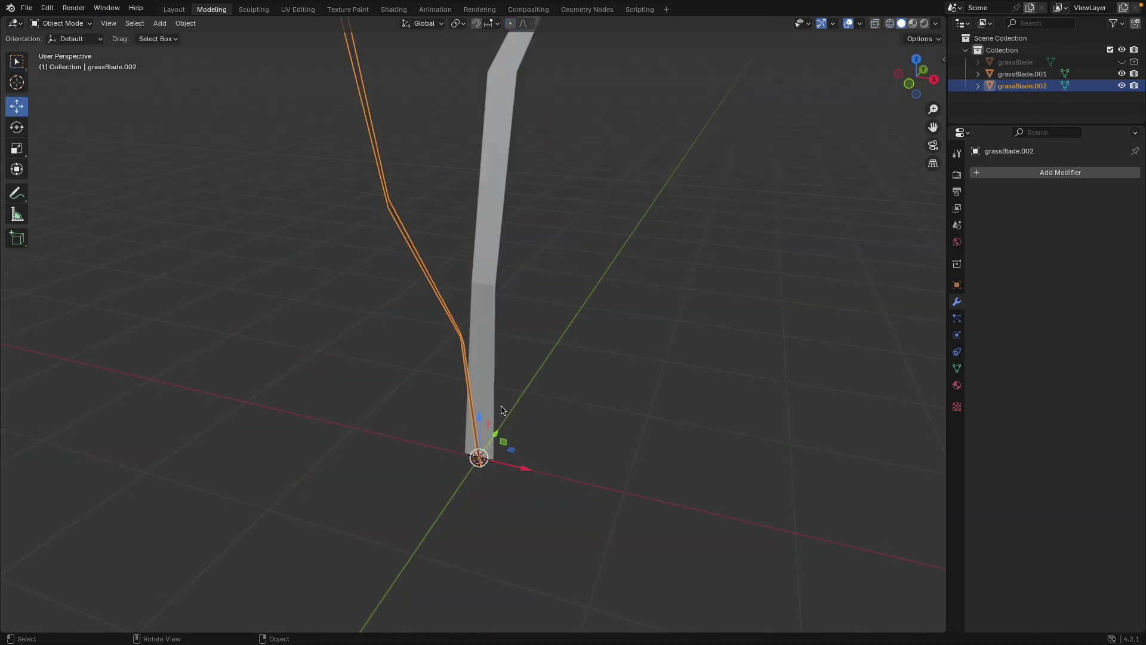
{"action": "left_click_drag", "start_coordinate": [519, 462], "coordinate": [498, 460]}
{"action": "middle_click_drag", "start_coordinate": [499, 407], "coordinate": [466, 443]}
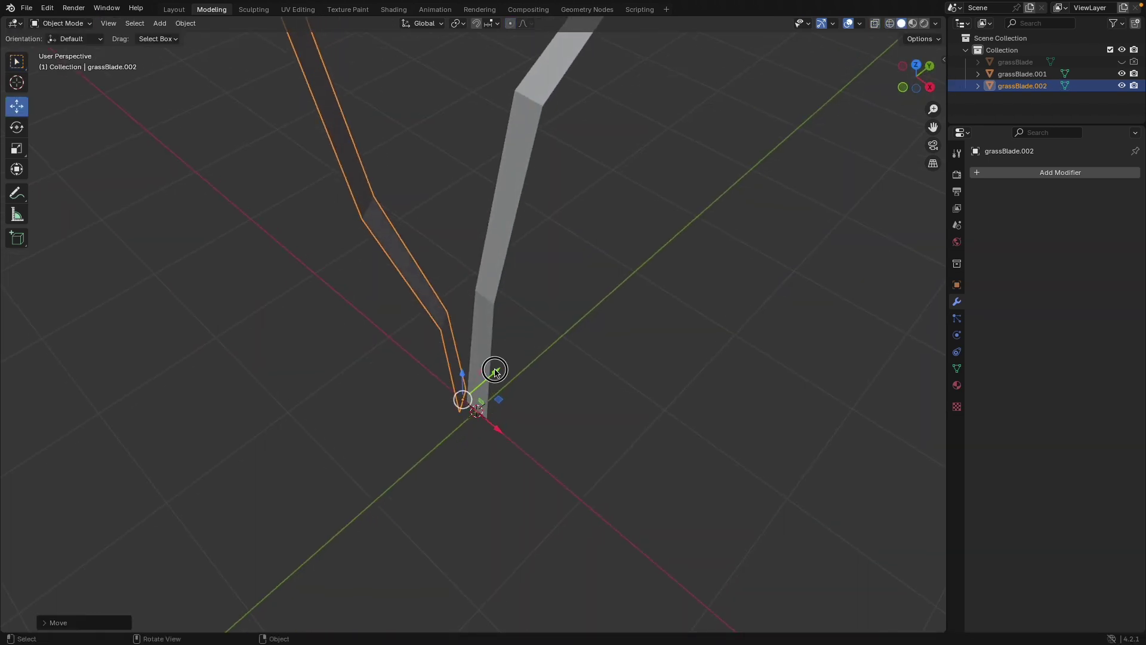
{"action": "left_click_drag", "start_coordinate": [496, 371], "coordinate": [489, 377]}
{"action": "middle_click_drag", "start_coordinate": [487, 412], "coordinate": [519, 409]}
{"action": "scroll", "coordinate": [519, 409], "scroll_direction": "down", "scroll_amount": 2}
{"action": "middle_click_drag", "start_coordinate": [451, 246], "coordinate": [445, 358], "text": "shift"}
Duplicate the second blade in place and rotate the copy in top view to lean in a different direction.
{"action": "key", "text": "grave"}
{"action": "left_click", "coordinate": [401, 310]}
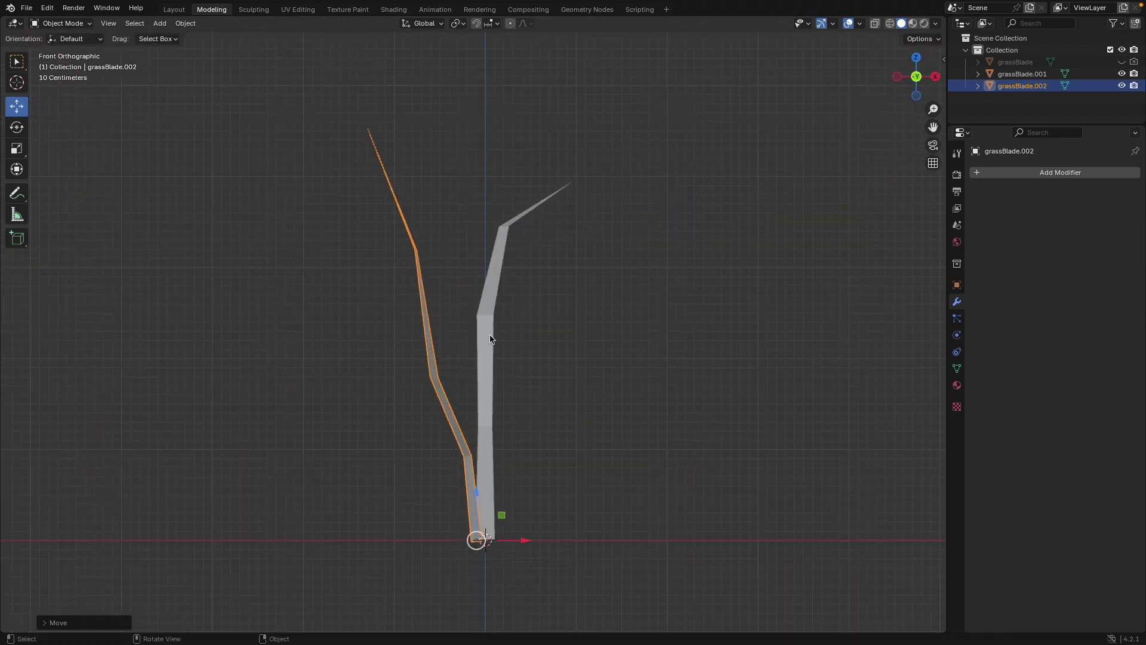
{"action": "key", "text": "Tab"}
{"action": "middle_click_drag", "start_coordinate": [416, 302], "coordinate": [443, 372]}
{"action": "key", "text": "Tab"}
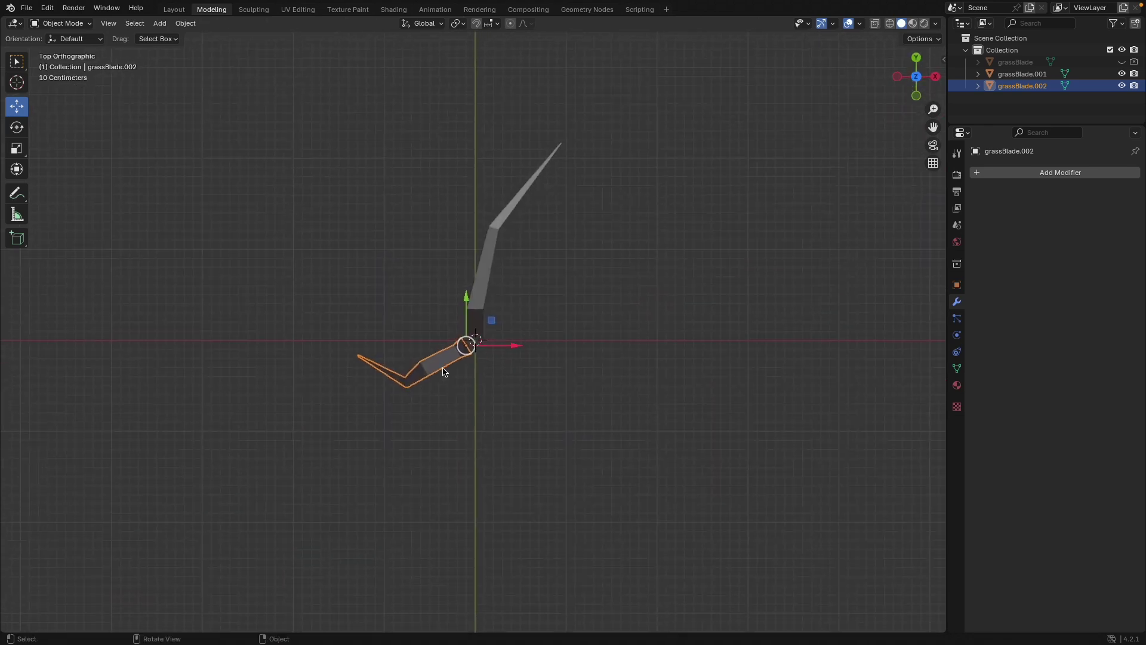
{"action": "key", "text": "shift+d"}
{"action": "right_click", "coordinate": [486, 385]}
{"action": "key", "text": "r"}
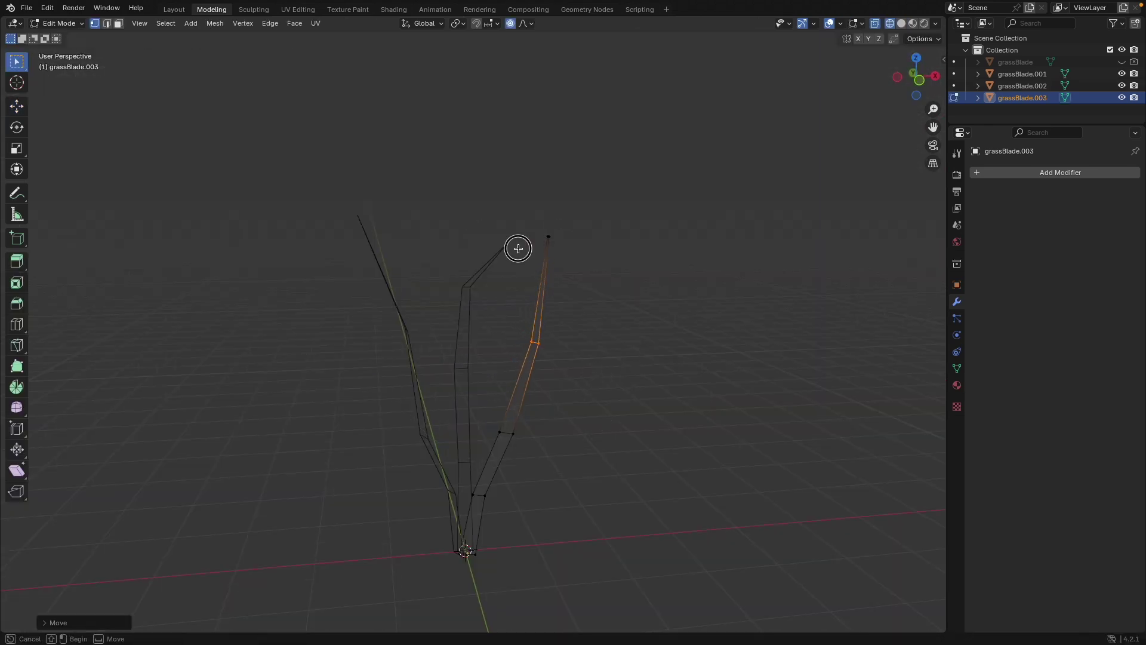
Move and rotate the third blade's tip vertices with proportional editing so the tip bends upright, then return to Object Mode.
{"action": "left_click_drag", "start_coordinate": [623, 288], "coordinate": [476, 205]}
{"action": "key", "text": "g"}
{"action": "left_click", "coordinate": [602, 231]}
{"action": "key", "text": "r"}
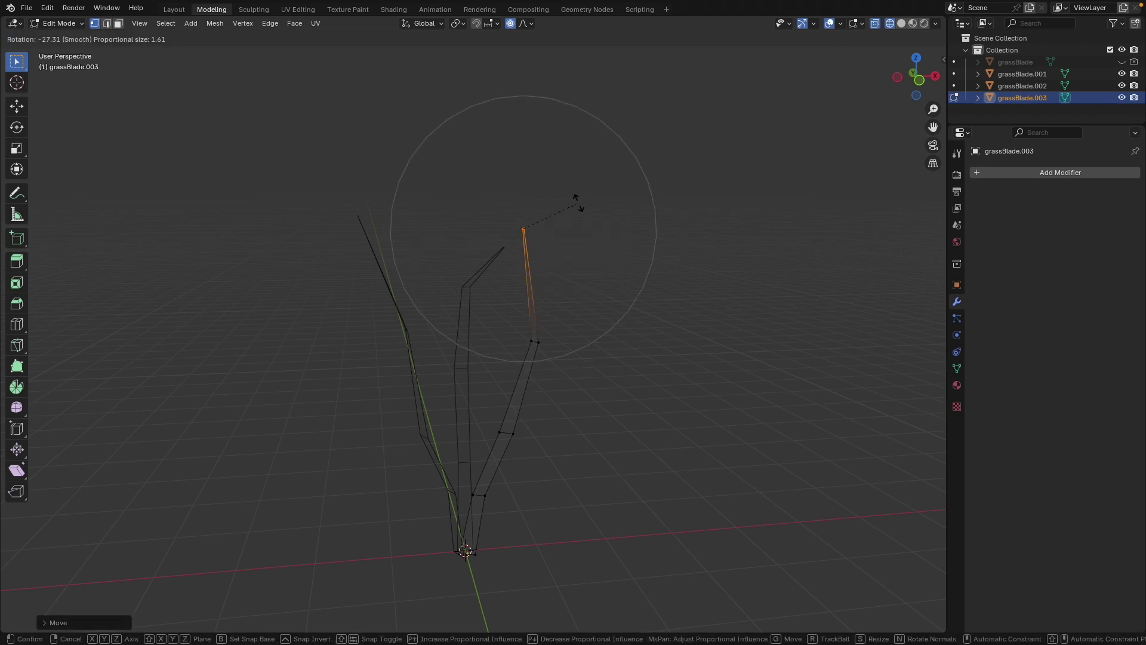
{"action": "left_click", "coordinate": [576, 206]}
{"action": "middle_click_drag", "start_coordinate": [571, 332], "coordinate": [522, 376]}
{"action": "key", "text": "Tab"}
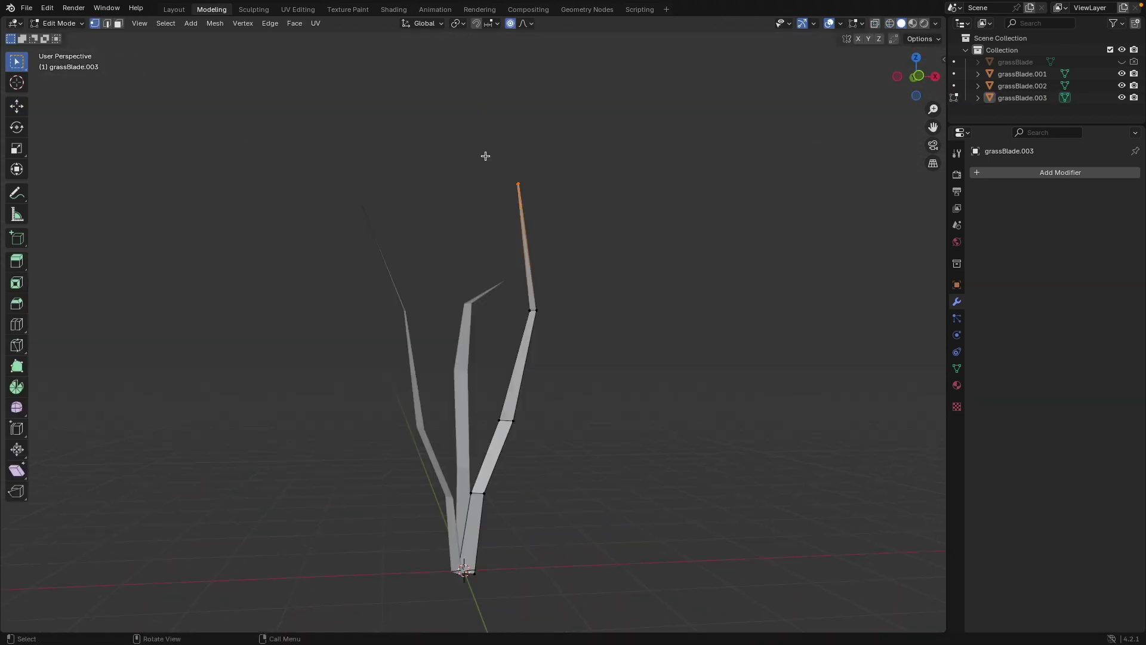
Place the copies of the three blades around the base in top view, then duplicate one more blade and scale the copy.
{"action": "key", "text": "g"}
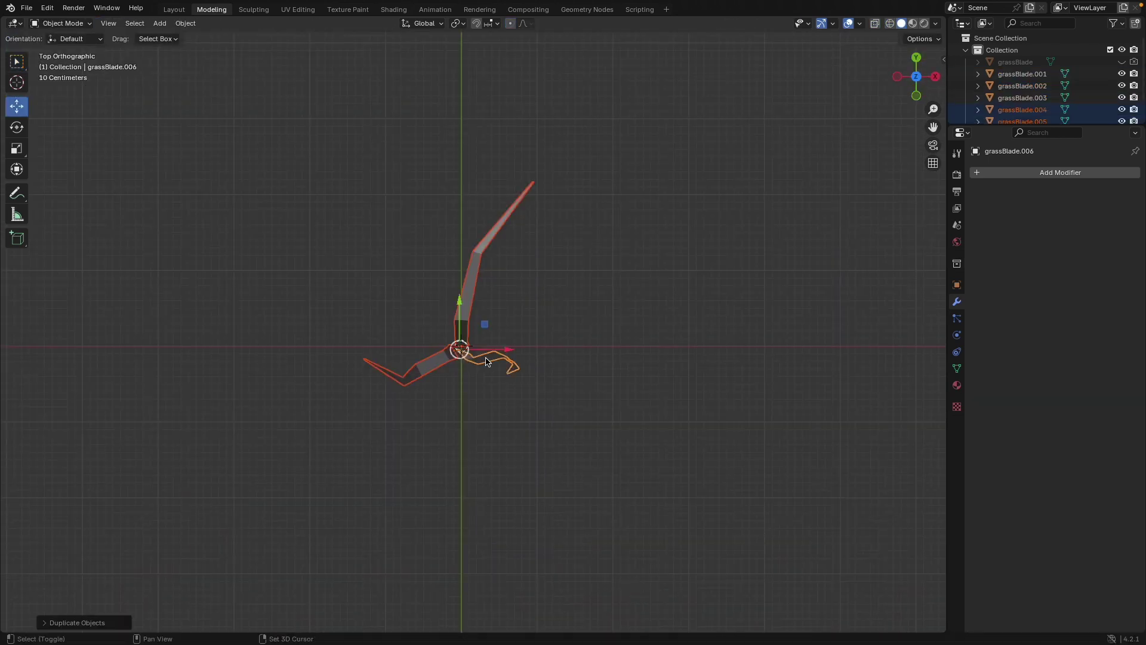
{"action": "left_click", "coordinate": [535, 388]}
{"action": "left_click", "coordinate": [420, 342]}
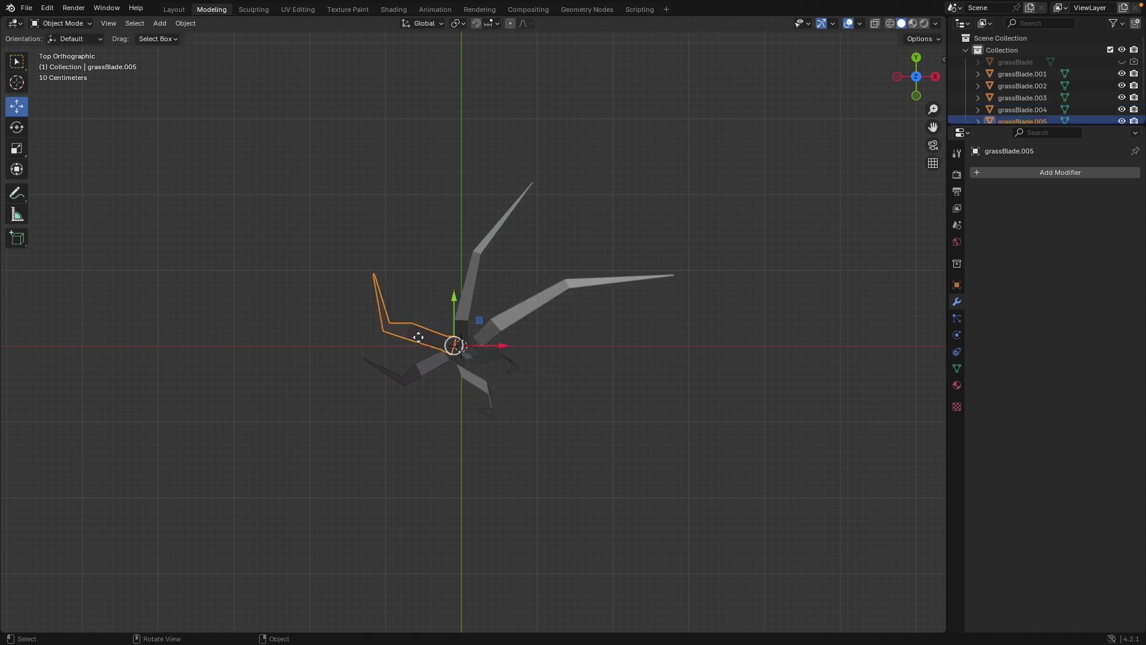
{"action": "key", "text": "shift+d"}
{"action": "left_click", "coordinate": [479, 394]}
{"action": "middle_click_drag", "start_coordinate": [480, 391], "coordinate": [508, 293]}
{"action": "key", "text": "s"}
{"action": "left_click", "coordinate": [497, 357]}
Rotate and move the newest blade's upper vertices with proportional editing to vary its outward bend.
{"action": "left_click", "coordinate": [500, 322]}
{"action": "key", "text": "Tab"}
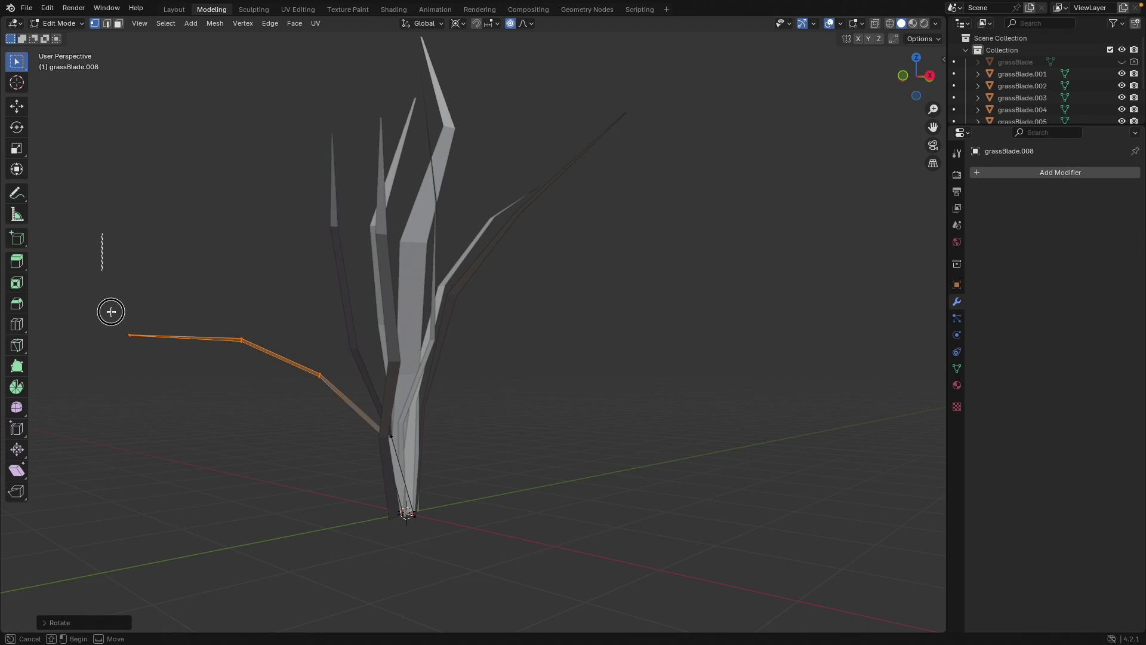
{"action": "key", "text": "g"}
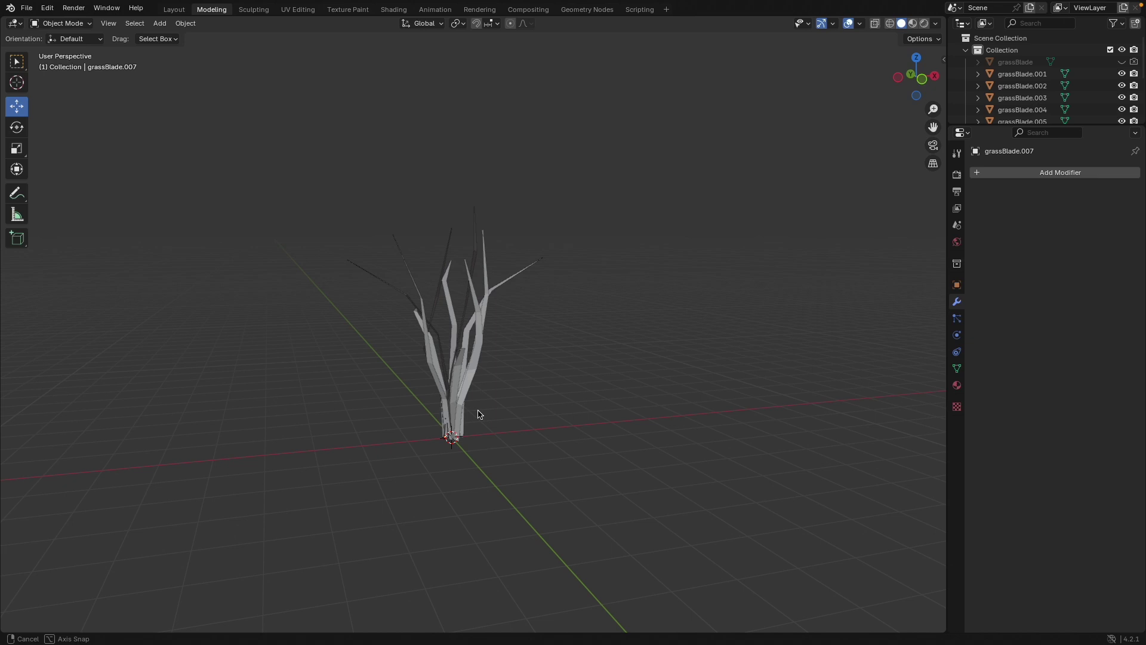
Select all the visible grass blades and join them into one object.
{"action": "middle_click_drag", "start_coordinate": [479, 413], "coordinate": [565, 451]}
{"action": "key", "text": "a"}
{"action": "key", "text": "shift+z"}
{"action": "scroll", "coordinate": [561, 454], "scroll_direction": "up", "scroll_amount": 3}
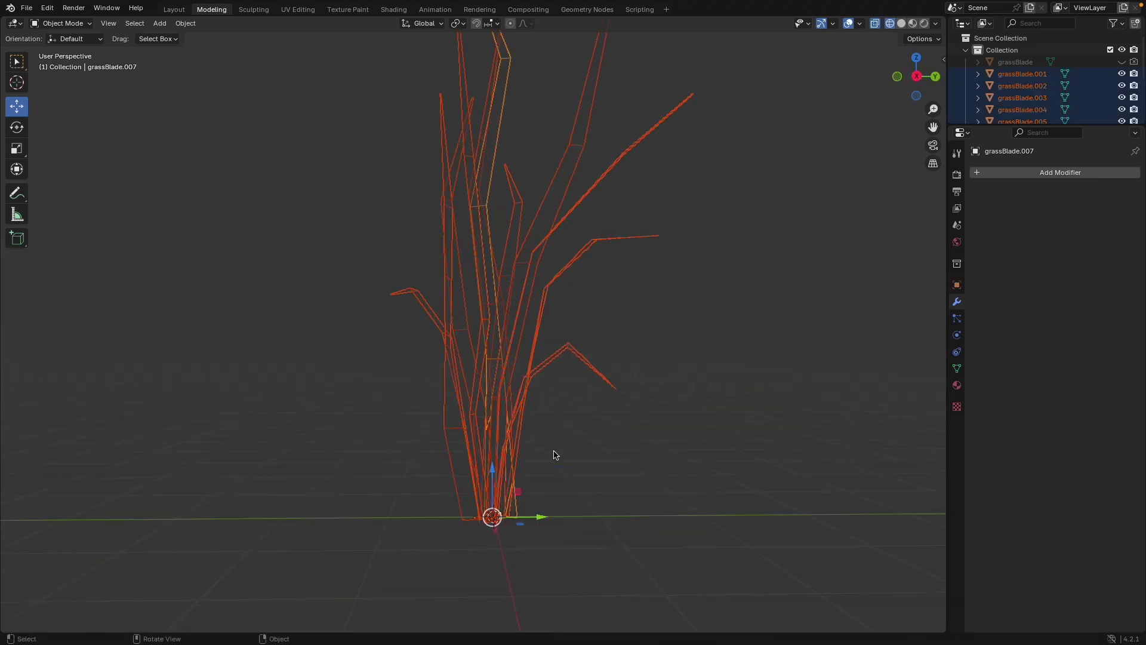
{"action": "key", "text": "ctrl+j"}
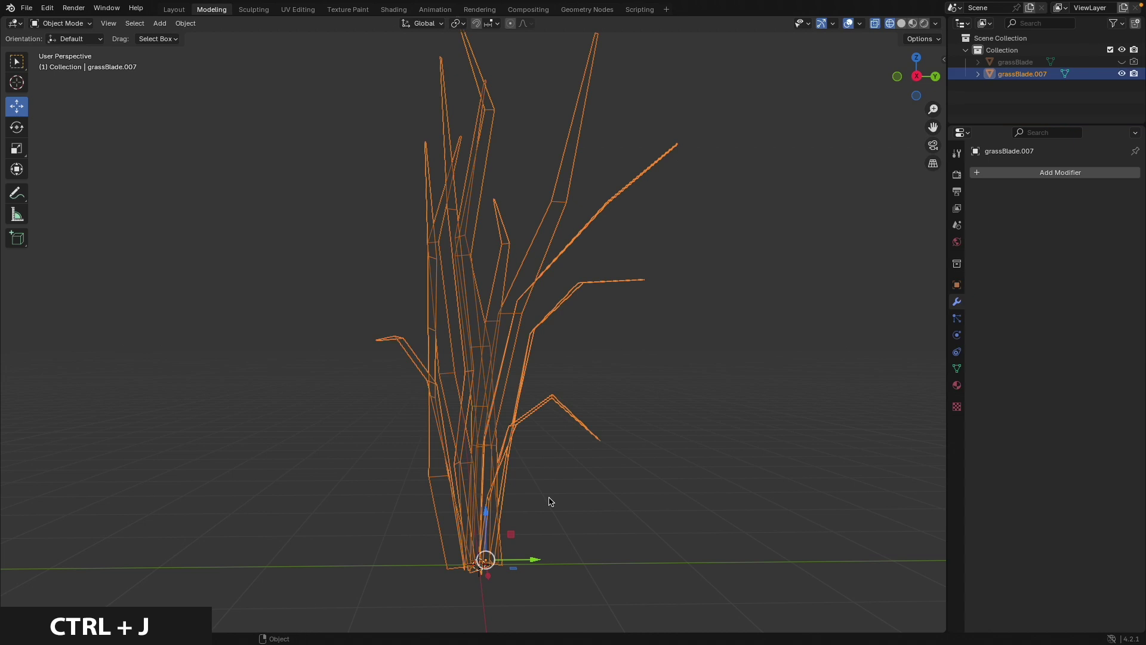
In front view, select all base vertices of the joined tuft and flatten them by scaling to 0 along Z.
{"action": "key", "text": "KP_3"}
{"action": "key", "text": "KP_1"}
{"action": "middle_click_drag", "start_coordinate": [530, 436], "coordinate": [558, 332], "text": "shift"}
{"action": "scroll", "coordinate": [514, 478], "scroll_direction": "up", "scroll_amount": 5}
{"action": "key", "text": "Tab"}
{"action": "middle_click_drag", "start_coordinate": [520, 416], "coordinate": [542, 184], "text": "shift"}
{"action": "key", "text": "alt+a"}
{"action": "left_click_drag", "start_coordinate": [315, 384], "coordinate": [722, 506]}
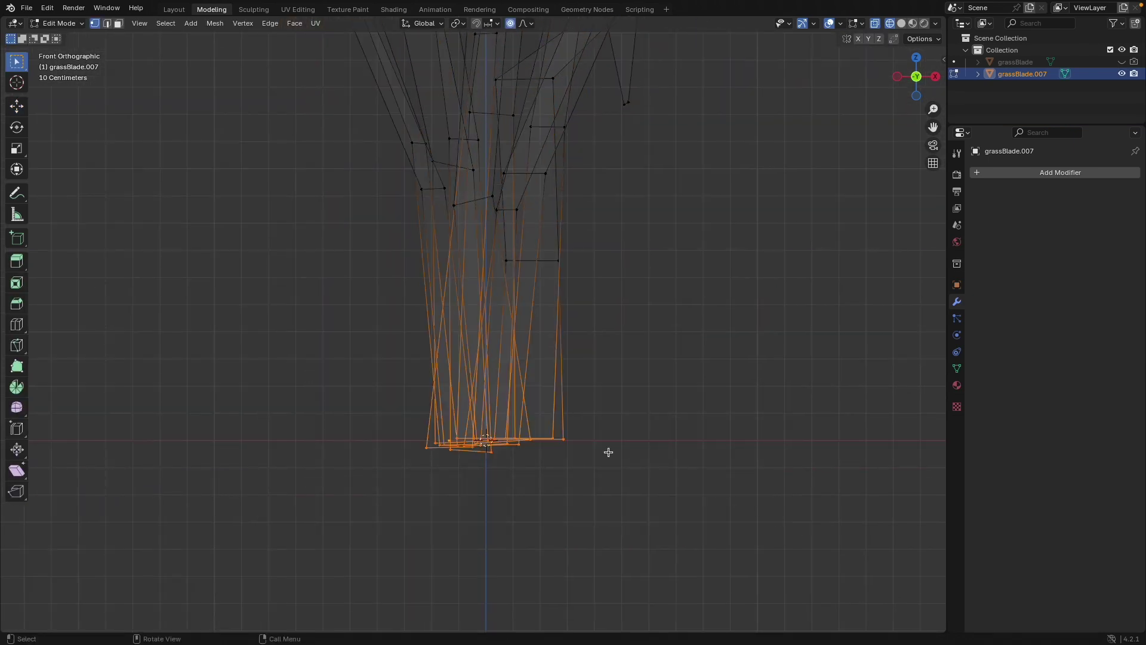
{"action": "key", "text": "s"}
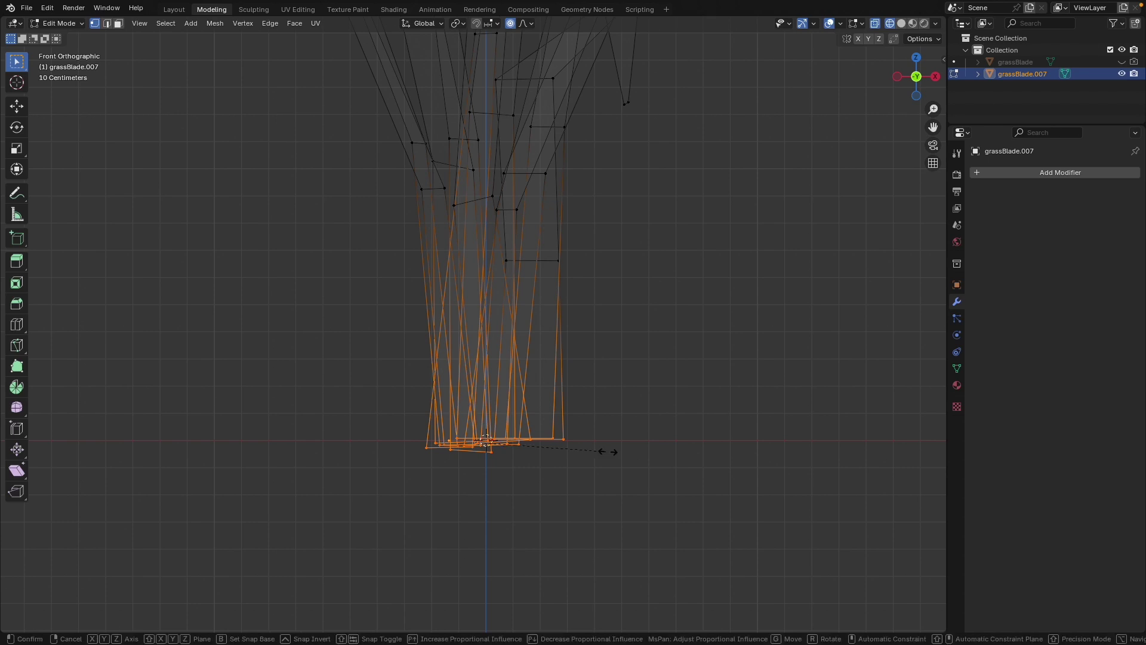
{"action": "key", "text": "z"}
{"action": "key", "text": "0"}
{"action": "key", "text": "Return"}
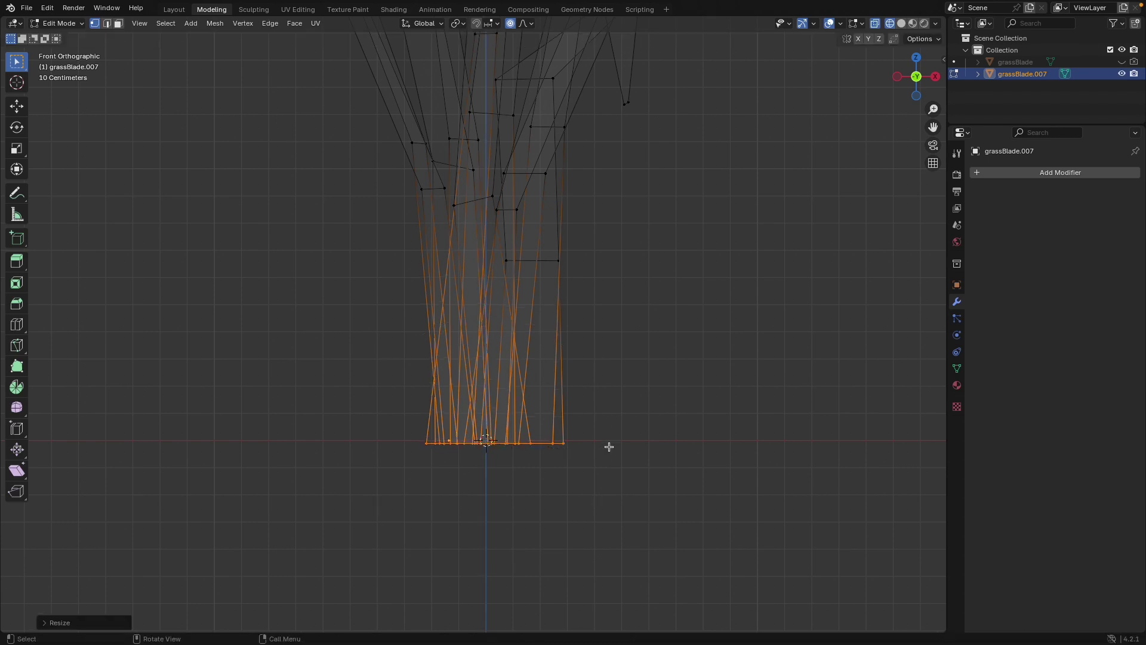
Scale the tuft's base vertices inward with proportional editing to narrow the base.
{"action": "scroll", "coordinate": [614, 269], "scroll_direction": "down", "scroll_amount": 4}
{"action": "middle_click_drag", "start_coordinate": [614, 269], "coordinate": [649, 368], "text": "shift"}
{"action": "key", "text": "s"}
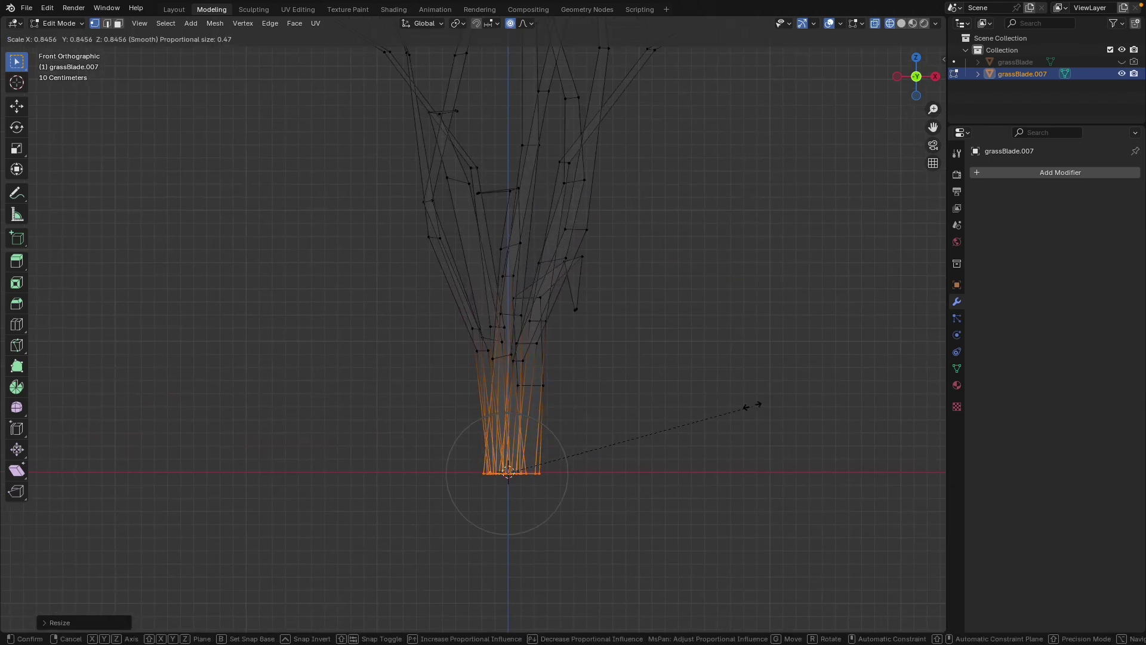
{"action": "scroll", "coordinate": [713, 401], "scroll_direction": "down", "scroll_amount": 10}
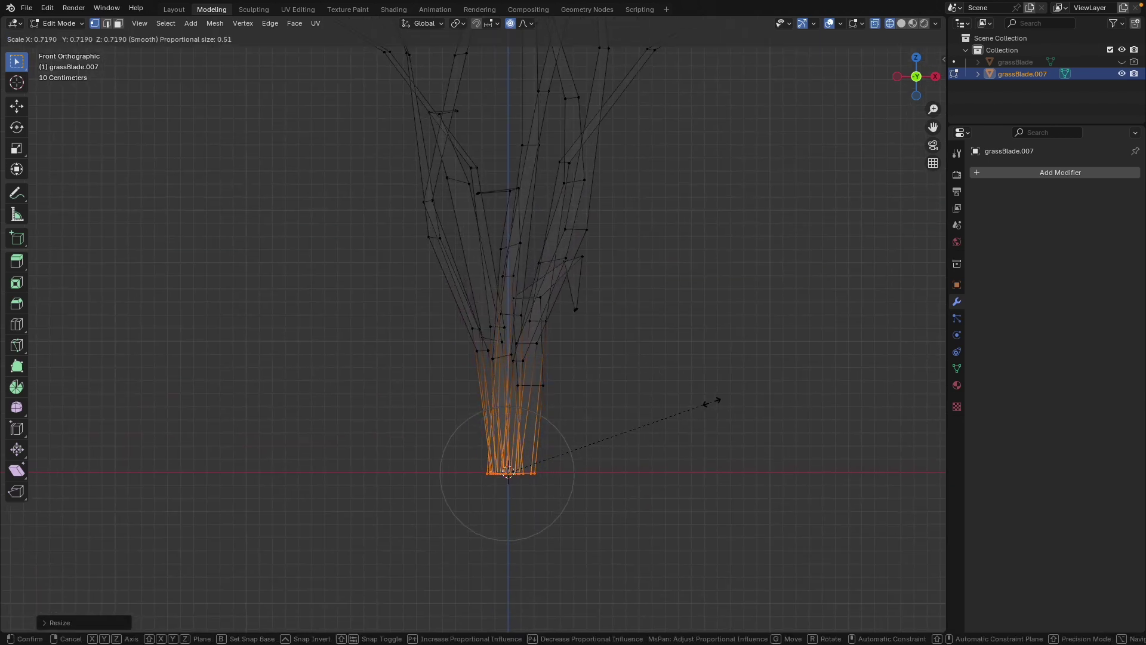
{"action": "left_click", "coordinate": [678, 402]}
{"action": "scroll", "coordinate": [638, 379], "scroll_direction": "down", "scroll_amount": 2}
{"action": "key", "text": "s"}
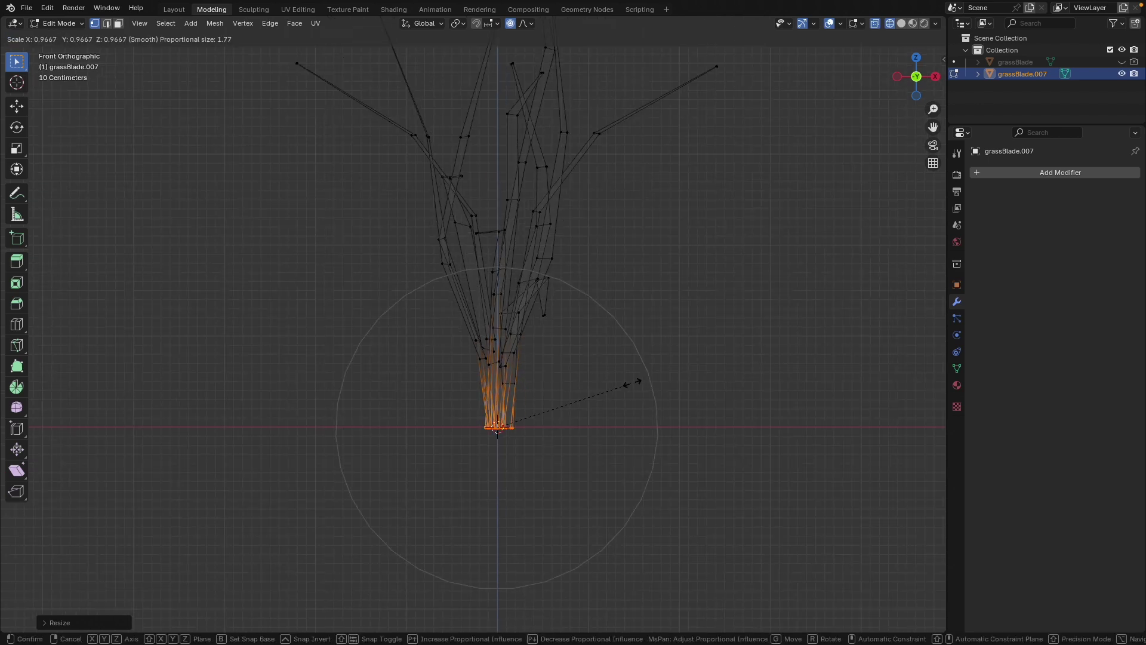
{"action": "key", "text": "Escape"}
Extrude the tuft's flattened base edges down along Z by about 0.013 m.
{"action": "key", "text": "Tab"}
{"action": "mouse_move", "coordinate": [629, 384]}
{"action": "middle_mouse_down"}
{"action": "mouse_move", "coordinate": [512, 383]}
{"action": "mouse_move", "coordinate": [576, 396]}
{"action": "mouse_move", "coordinate": [545, 396]}
{"action": "mouse_move", "coordinate": [872, 410]}
{"action": "mouse_move", "coordinate": [635, 373]}
{"action": "middle_mouse_up"}
{"action": "key", "text": "shift+z"}
{"action": "scroll", "coordinate": [634, 371], "scroll_direction": "up", "scroll_amount": 3}
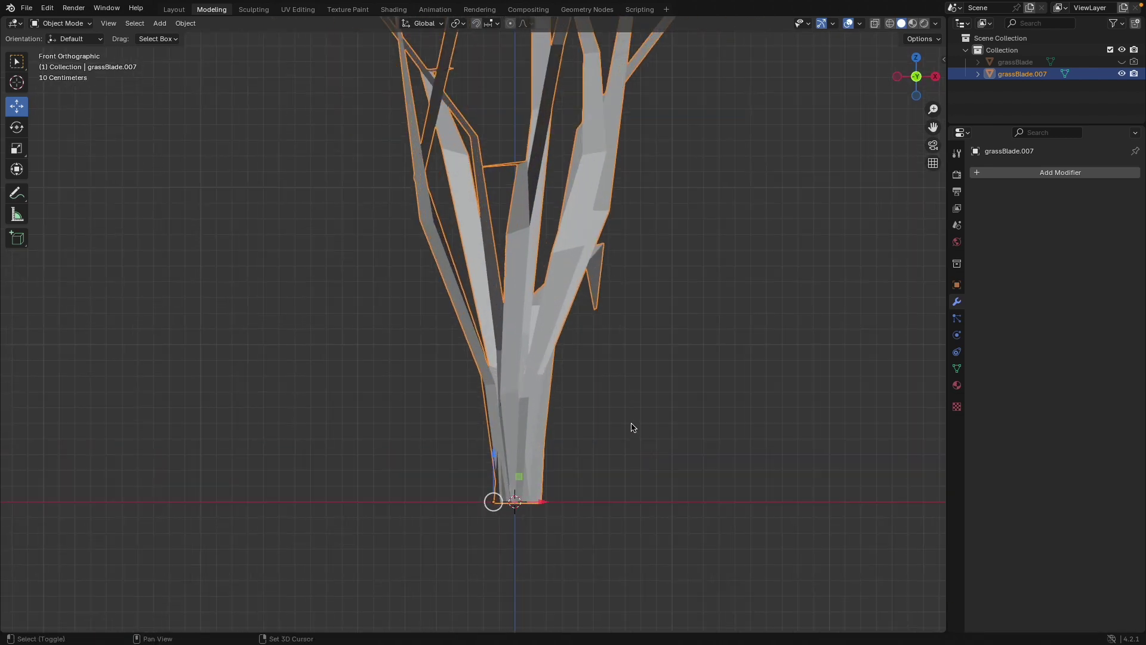
{"action": "middle_click_drag", "start_coordinate": [630, 423], "coordinate": [618, 344], "text": "shift"}
{"action": "scroll", "coordinate": [610, 422], "scroll_direction": "up", "scroll_amount": 2}
{"action": "key", "text": "Tab"}
{"action": "middle_click_drag", "start_coordinate": [632, 438], "coordinate": [576, 319], "text": "shift"}
{"action": "scroll", "coordinate": [560, 434], "scroll_direction": "up", "scroll_amount": 6}
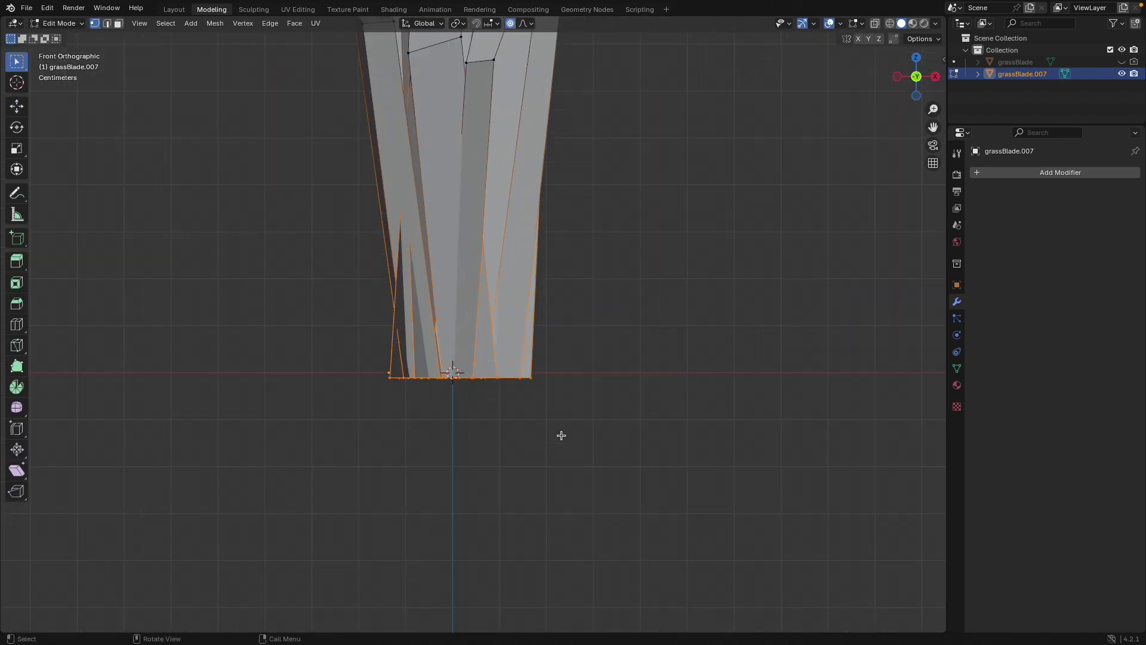
{"action": "key", "text": "g"}
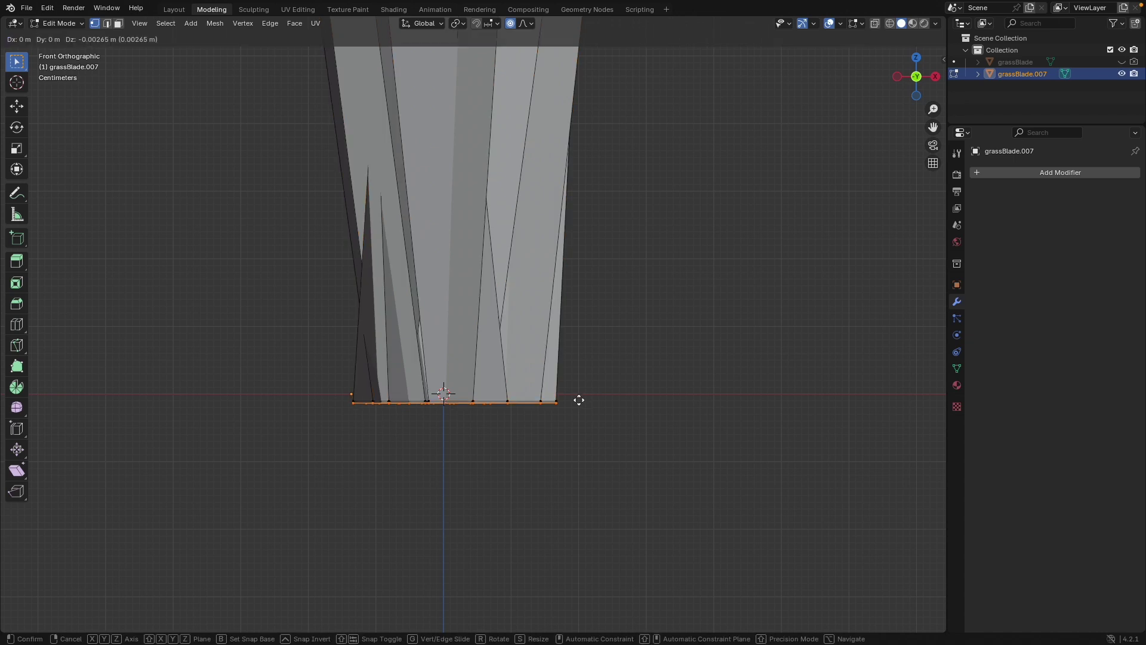
{"action": "key", "text": "z"}
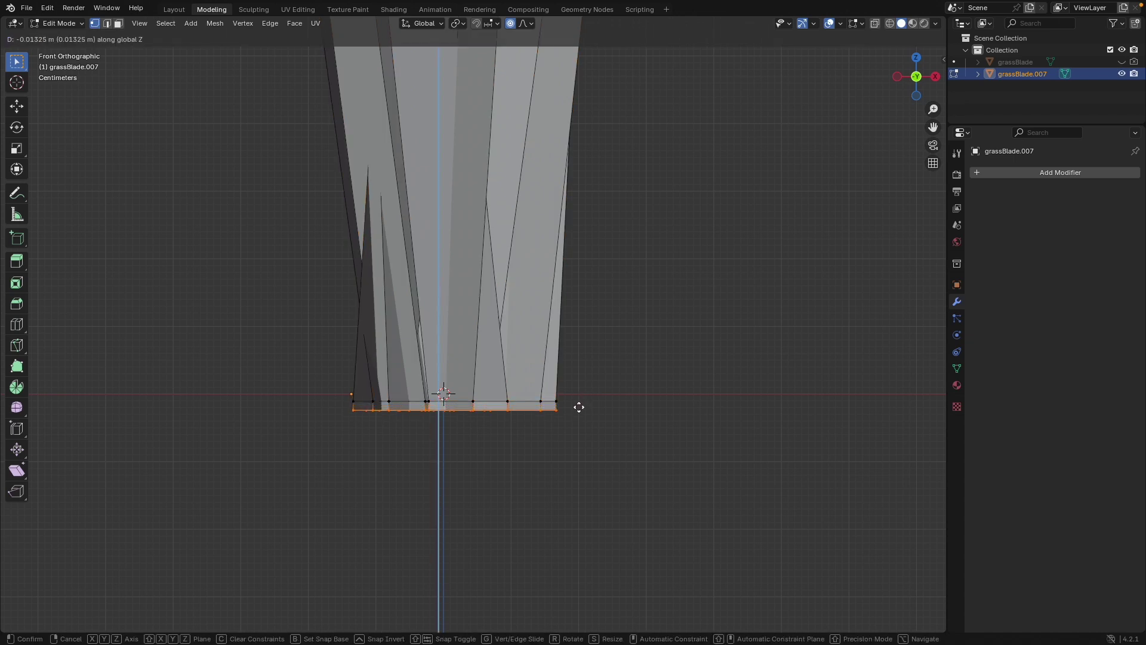
{"action": "left_click", "coordinate": [582, 407]}
Scale the extruded base down slightly with proportional editing, return to Object Mode and deselect the tuft.
{"action": "key", "text": "s"}
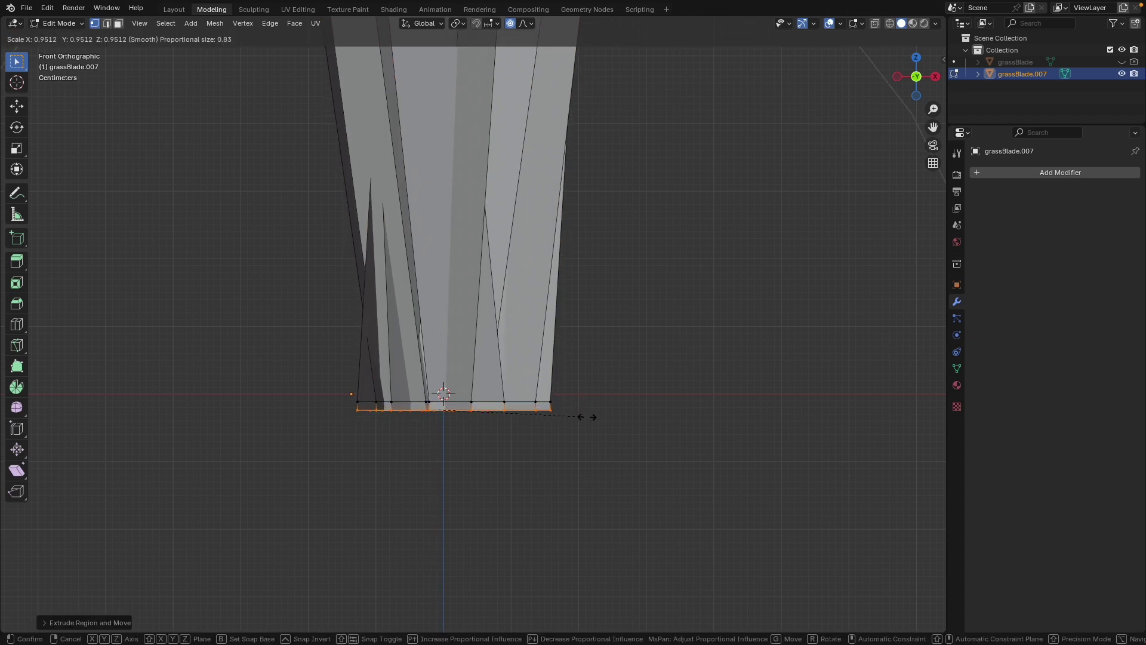
{"action": "left_click", "coordinate": [568, 429]}
{"action": "key", "text": "Tab"}
{"action": "scroll", "coordinate": [543, 421], "scroll_direction": "down", "scroll_amount": 3}
{"action": "left_click", "coordinate": [539, 420]}
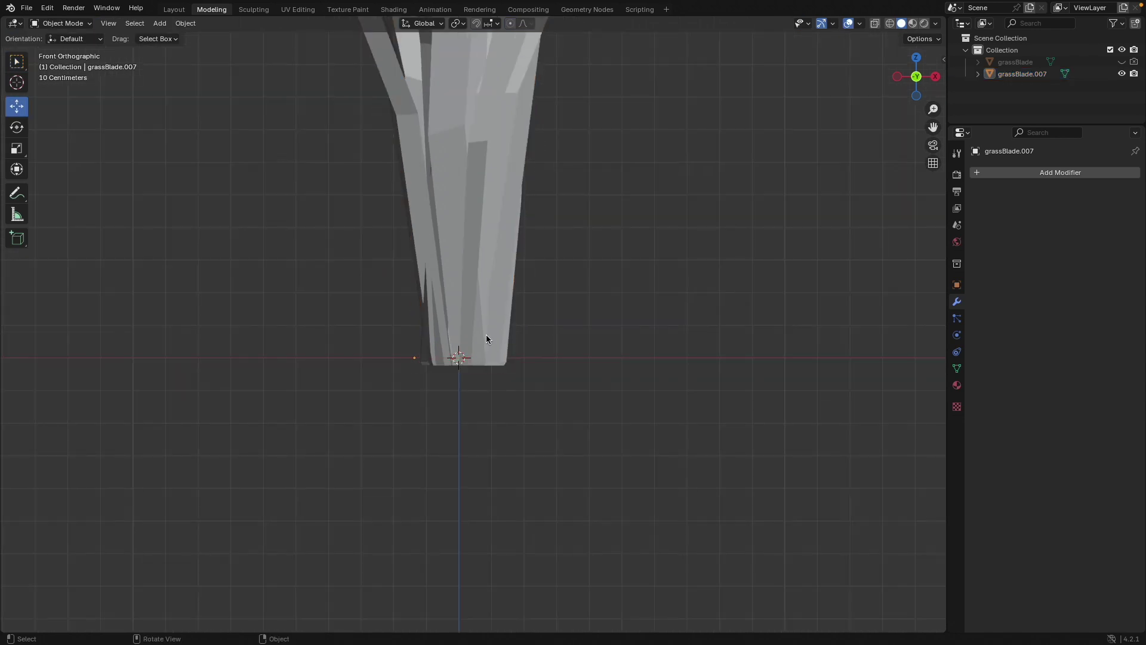
Add a level 2 Subdivision modifier to the tuft and shade it smooth.
{"action": "scroll", "coordinate": [486, 334], "scroll_direction": "down", "scroll_amount": 6}
{"action": "middle_click_drag", "start_coordinate": [469, 436], "coordinate": [506, 463]}
{"action": "left_click", "coordinate": [525, 457]}
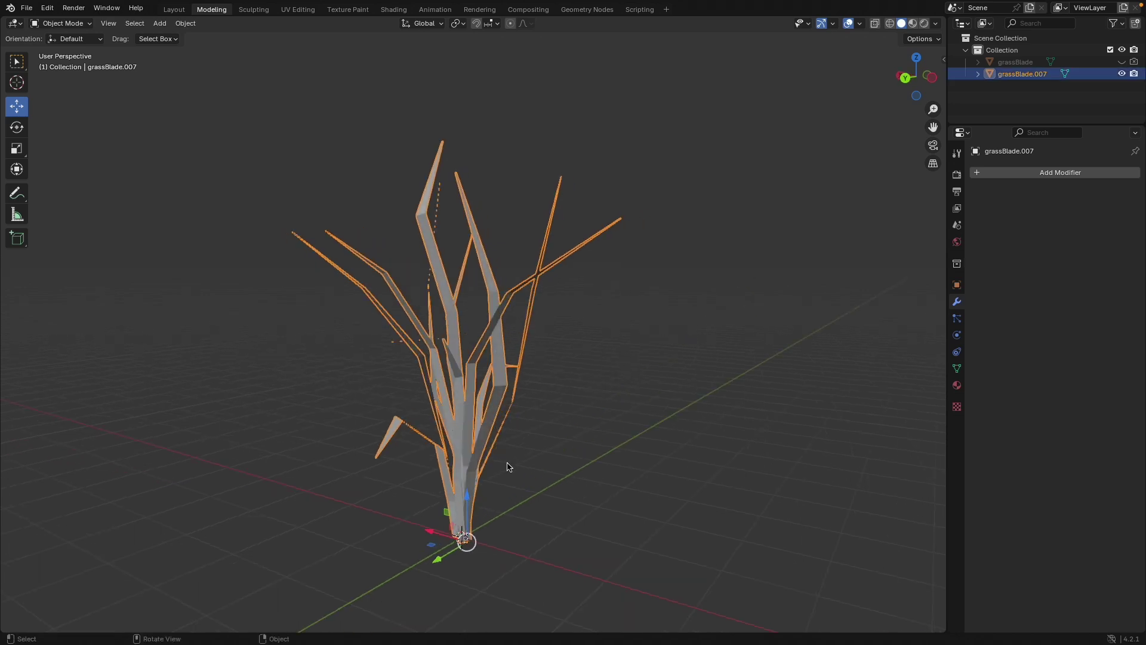
{"action": "key", "text": "ctrl+2"}
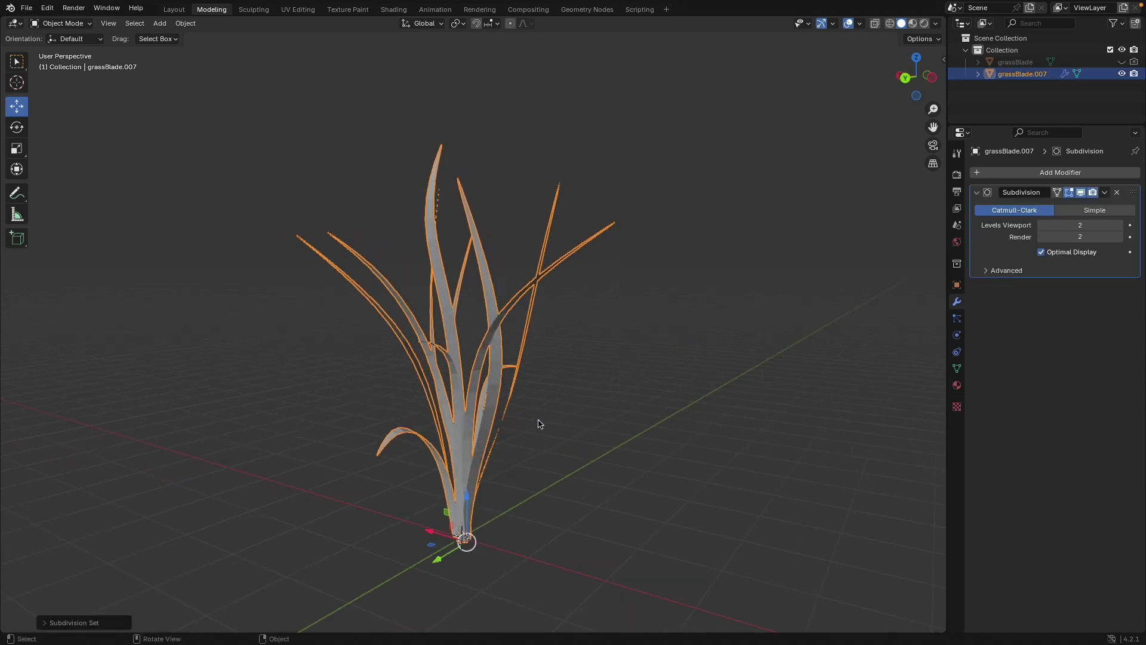
{"action": "right_click", "coordinate": [507, 375]}
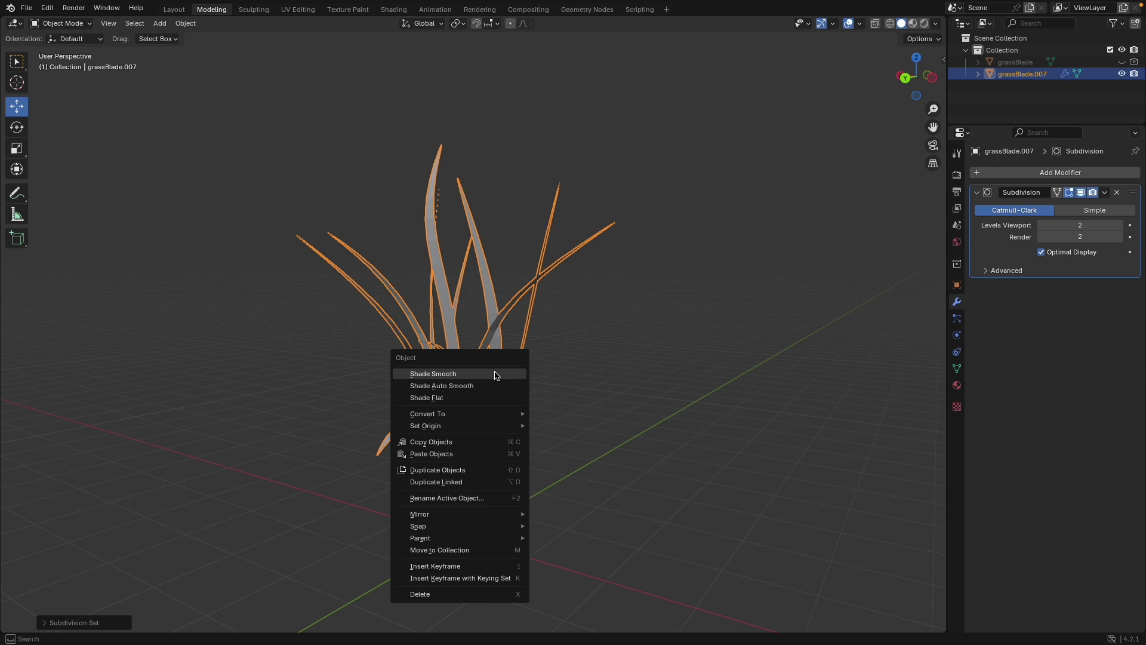
{"action": "left_click", "coordinate": [494, 373]}
{"action": "left_click", "coordinate": [621, 402]}
Save grassBladeMaterial.blend and switch the viewport to Rendered shading to inspect the tuft's material up close.
{"action": "middle_click_drag", "start_coordinate": [621, 401], "coordinate": [651, 379]}
{"action": "key", "text": "ctrl+s"}
{"action": "mouse_move", "coordinate": [255, 161]}
{"action": "middle_mouse_down"}
{"action": "mouse_move", "coordinate": [557, 382]}
{"action": "mouse_move", "coordinate": [498, 392]}
{"action": "mouse_move", "coordinate": [549, 392]}
{"action": "middle_mouse_up"}
{"action": "key", "text": "z"}
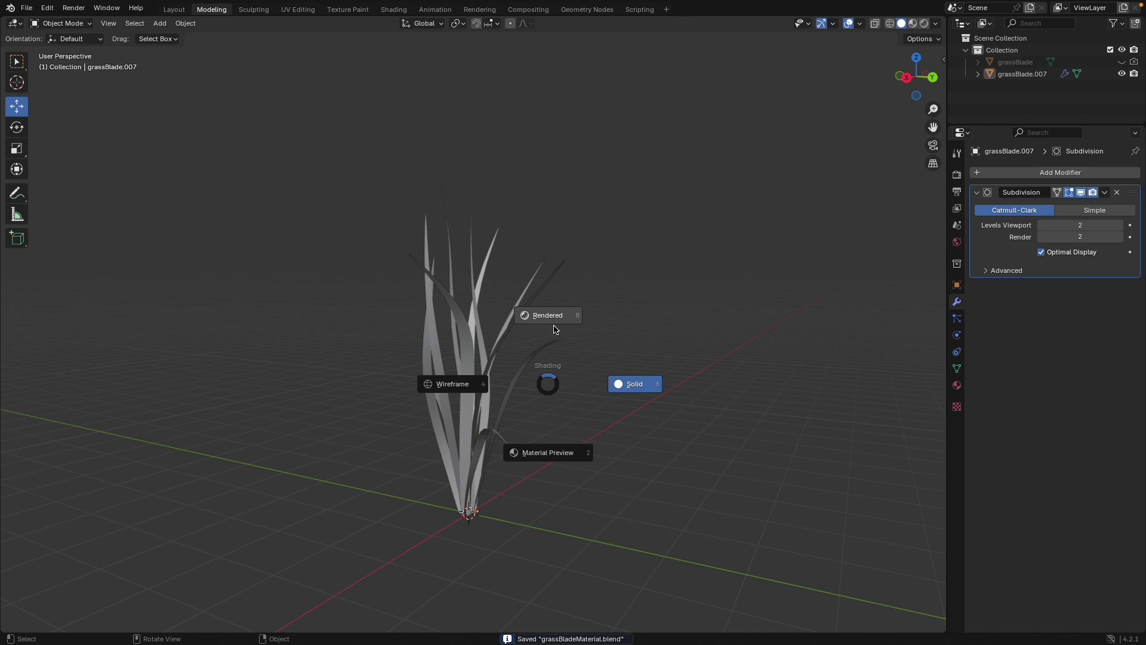
{"action": "left_click", "coordinate": [555, 329]}
{"action": "middle_click_drag", "start_coordinate": [632, 439], "coordinate": [501, 519]}
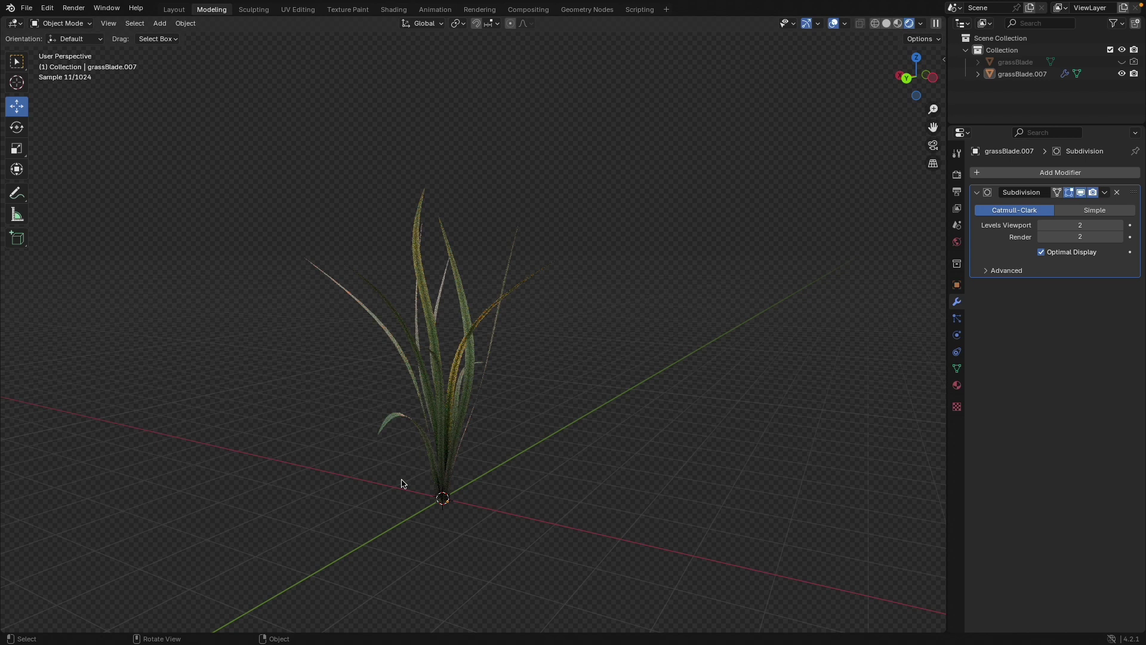
{"action": "scroll", "coordinate": [647, 507], "scroll_direction": "up", "scroll_amount": 2}
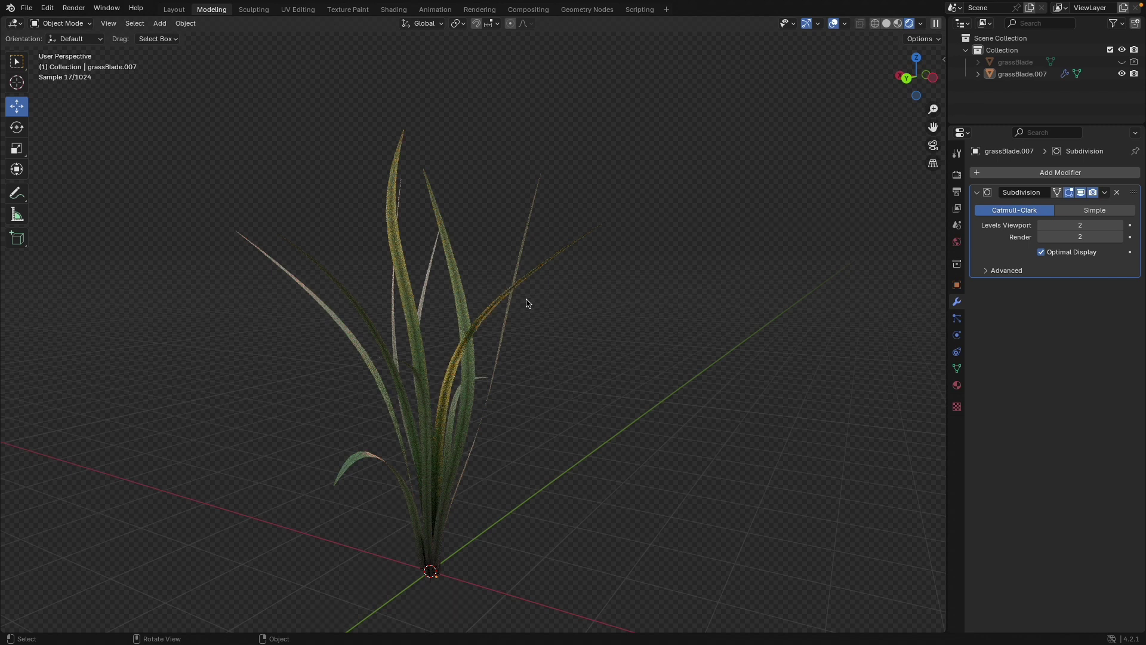
{"action": "middle_click_drag", "start_coordinate": [644, 473], "coordinate": [575, 489]}
{"action": "scroll", "coordinate": [593, 499], "scroll_direction": "up", "scroll_amount": 6}
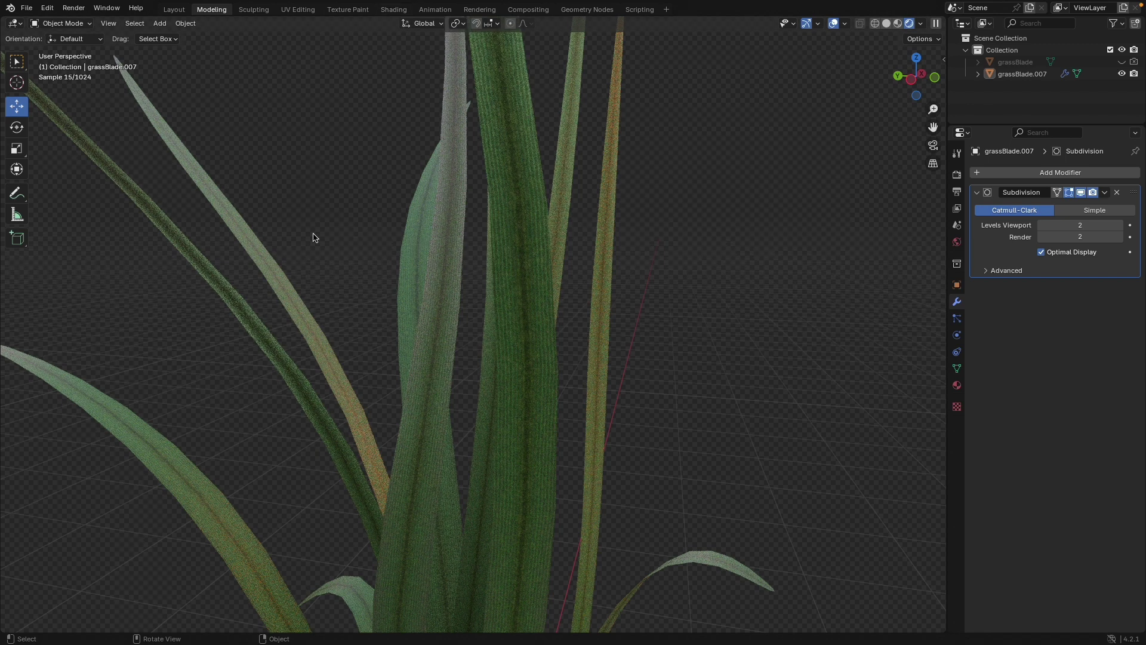
In the Layout workspace's grassBlade node tree, set stop 1 of the green Color Ramp to position 0.500.
{"action": "left_click", "coordinate": [173, 9]}
{"action": "scroll", "coordinate": [603, 394], "scroll_direction": "down", "scroll_amount": 1}
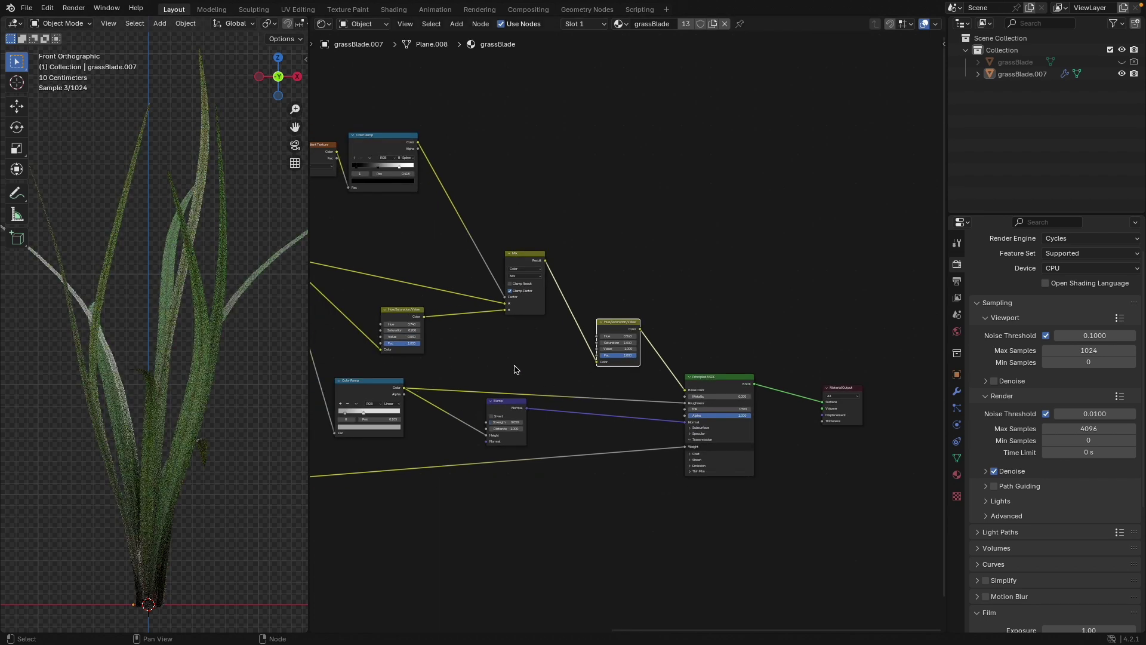
{"action": "scroll", "coordinate": [515, 370], "scroll_direction": "down", "scroll_amount": 1}
{"action": "middle_click_drag", "start_coordinate": [507, 372], "coordinate": [663, 375]}
{"action": "mouse_move", "coordinate": [446, 383]}
{"action": "middle_mouse_down"}
{"action": "mouse_move", "coordinate": [597, 384]}
{"action": "mouse_move", "coordinate": [562, 386]}
{"action": "middle_mouse_up"}
{"action": "scroll", "coordinate": [577, 374], "scroll_direction": "up", "scroll_amount": 3}
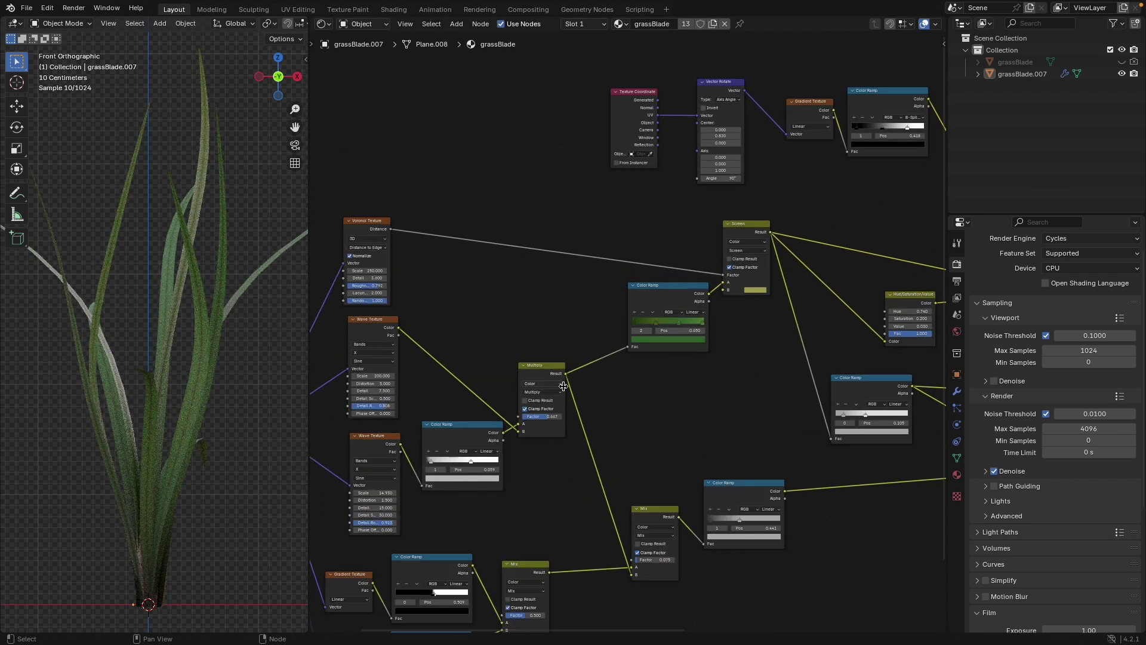
{"action": "scroll", "coordinate": [680, 421], "scroll_direction": "up", "scroll_amount": 3}
{"action": "scroll", "coordinate": [665, 424], "scroll_direction": "up", "scroll_amount": 7}
{"action": "left_click", "coordinate": [677, 311]}
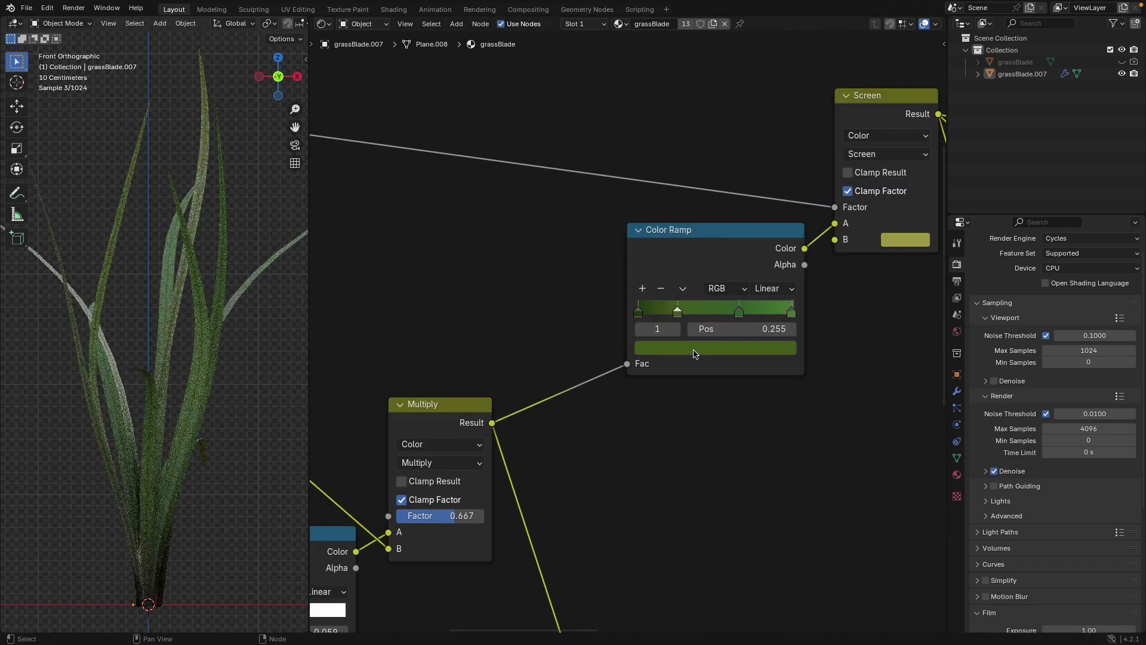
{"action": "left_click_drag", "start_coordinate": [677, 311], "coordinate": [715, 311]}
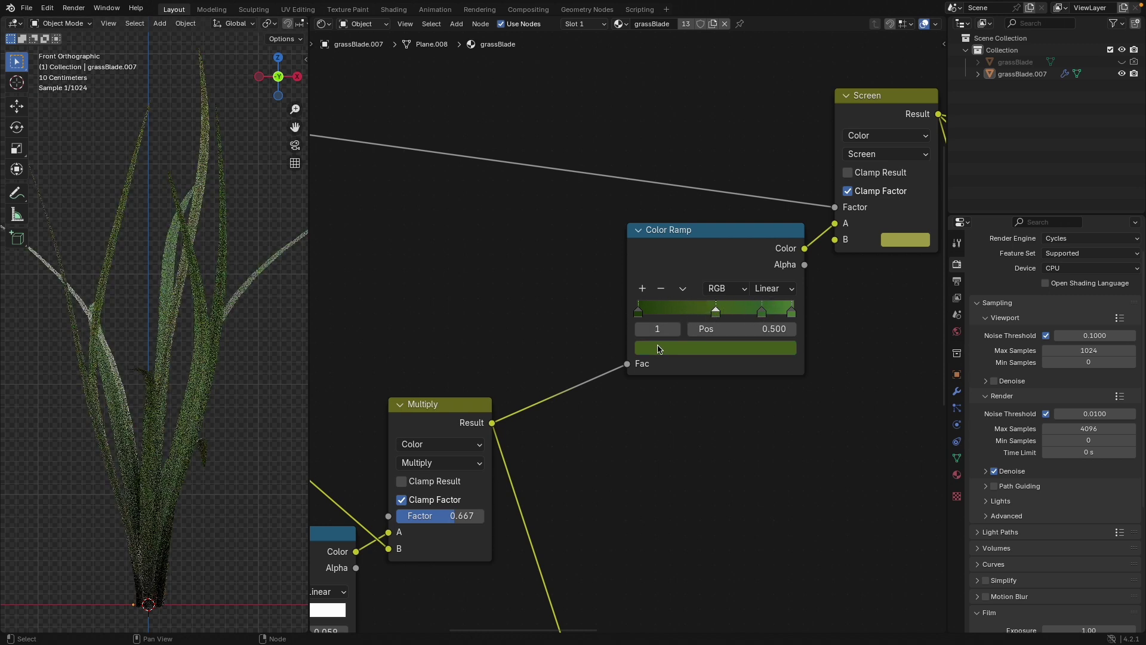
Adjust the Factor of the Multiply node that feeds the green Color Ramp.
{"action": "scroll", "coordinate": [467, 324], "scroll_direction": "down", "scroll_amount": 1}
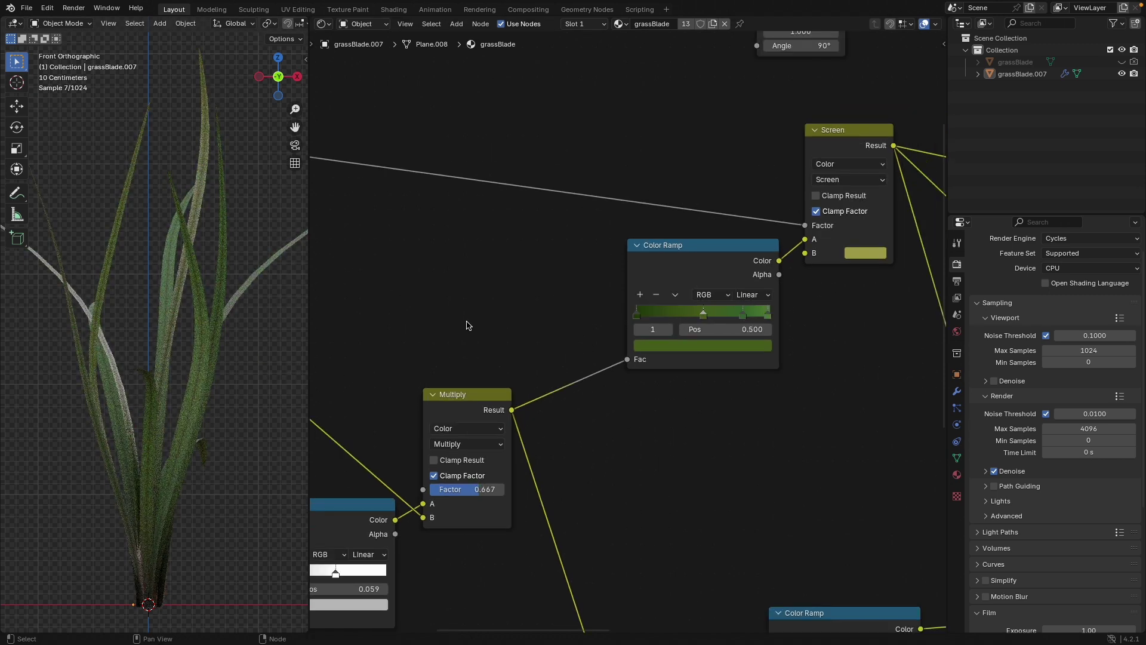
{"action": "middle_click_drag", "start_coordinate": [478, 284], "coordinate": [636, 197]}
{"action": "scroll", "coordinate": [468, 327], "scroll_direction": "down", "scroll_amount": 3}
{"action": "mouse_move", "coordinate": [606, 386]}
{"action": "left_mouse_down"}
{"action": "mouse_move", "coordinate": [590, 387]}
{"action": "mouse_move", "coordinate": [624, 385]}
{"action": "left_mouse_up"}
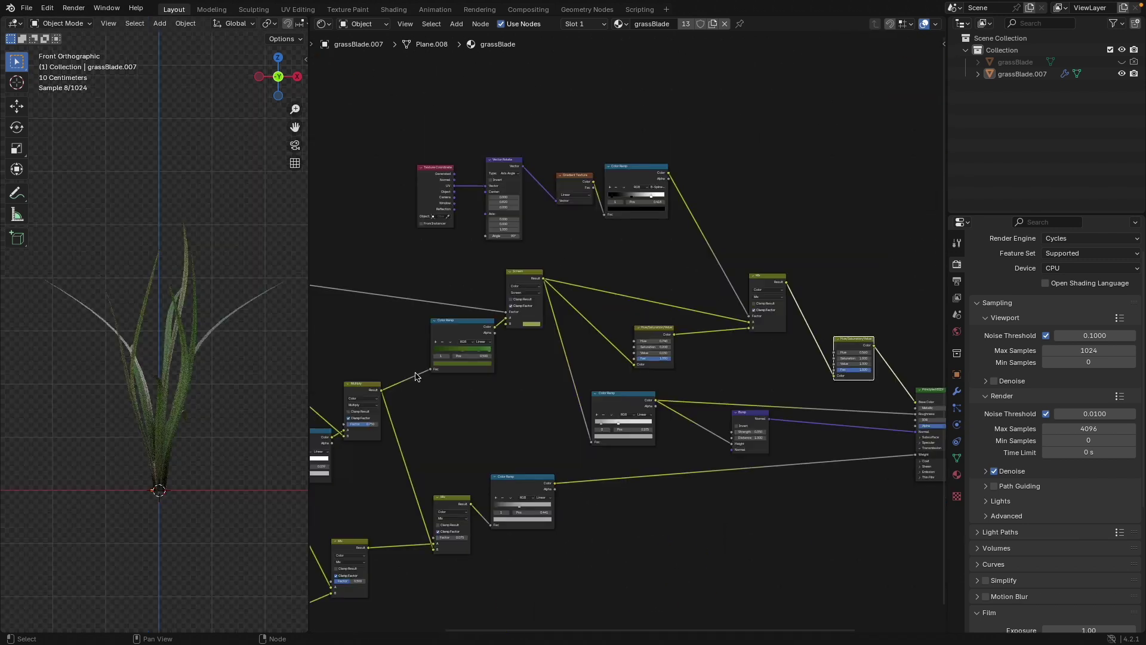
{"action": "scroll", "coordinate": [553, 414], "scroll_direction": "down", "scroll_amount": 1}
{"action": "middle_click_drag", "start_coordinate": [552, 415], "coordinate": [640, 337]}
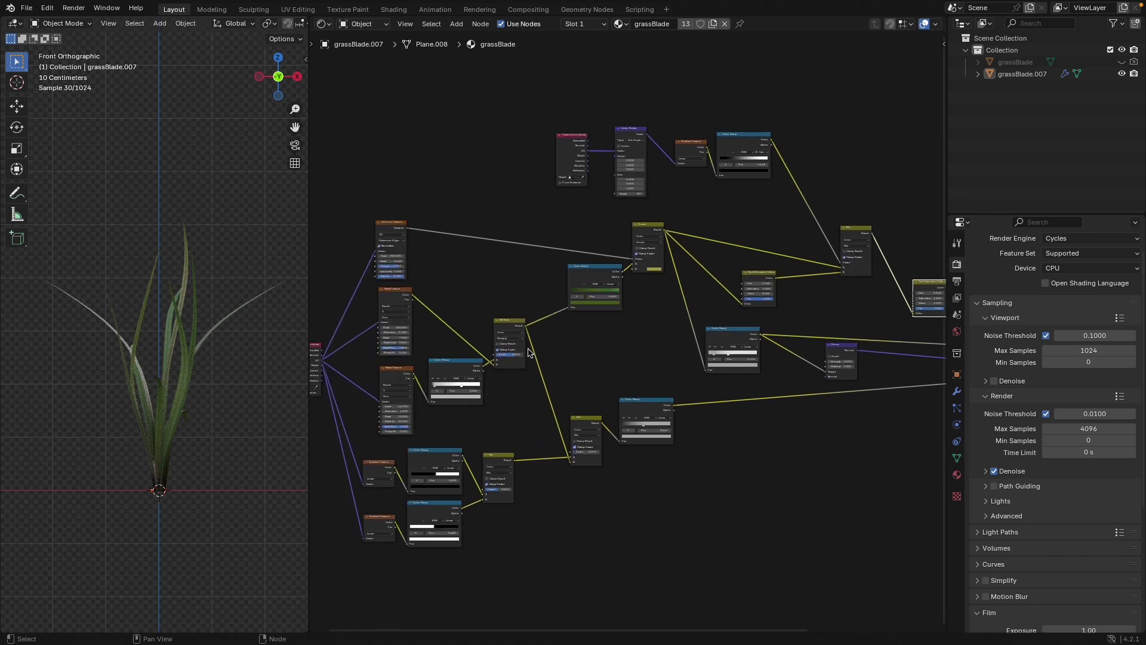